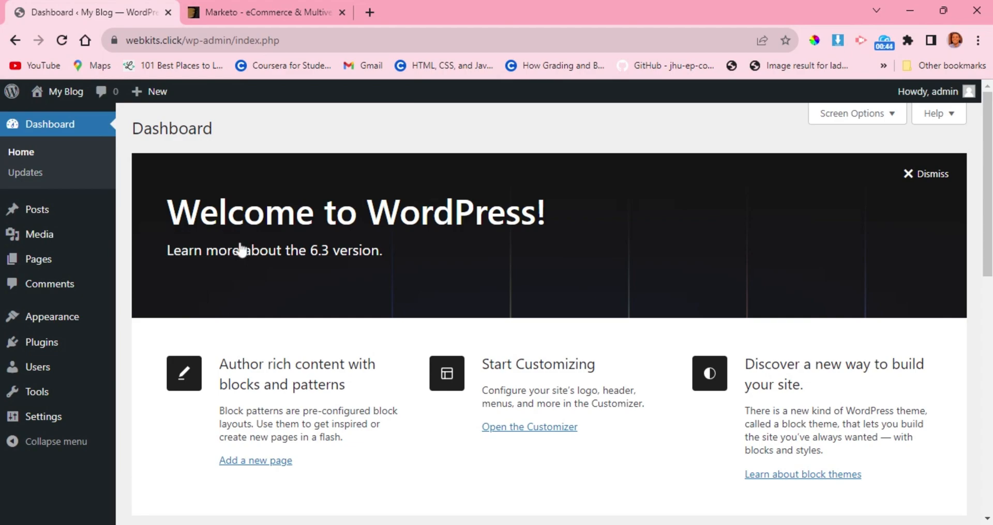
Switch to the Marketo theme preview and look through the store designs under All Demos, from Default to Electronics Seven.
key("ctrl+Tab")
scroll(309, 244, "down", 3)
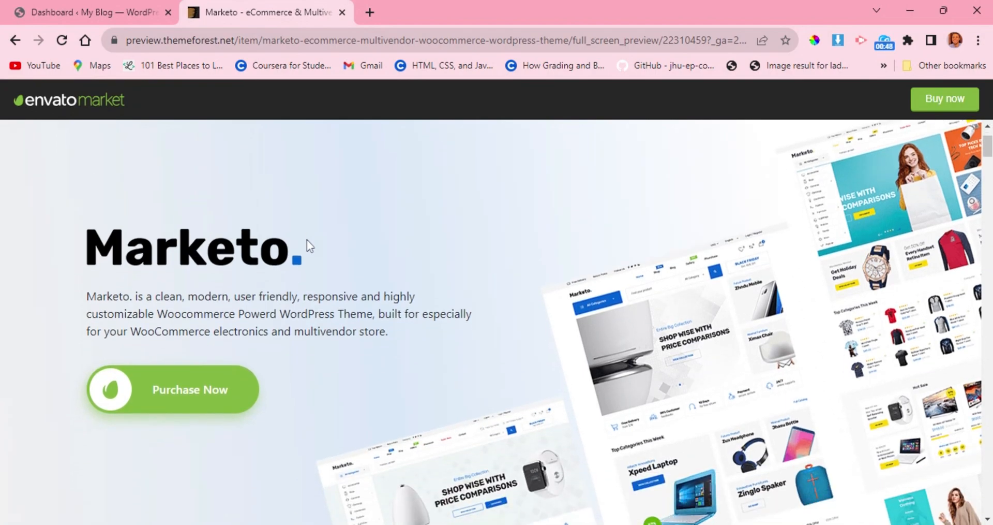
scroll(307, 240, "down", 5)
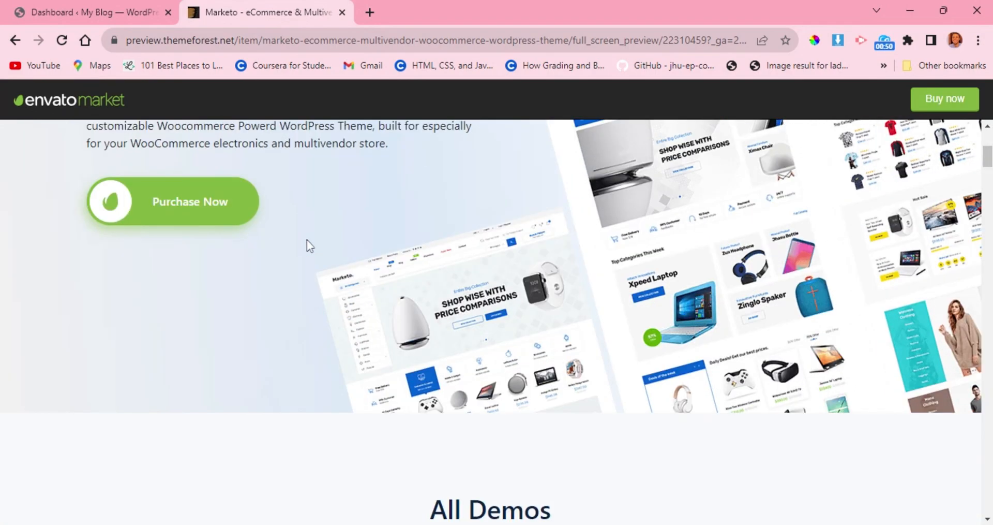
scroll(306, 241, "down", 1)
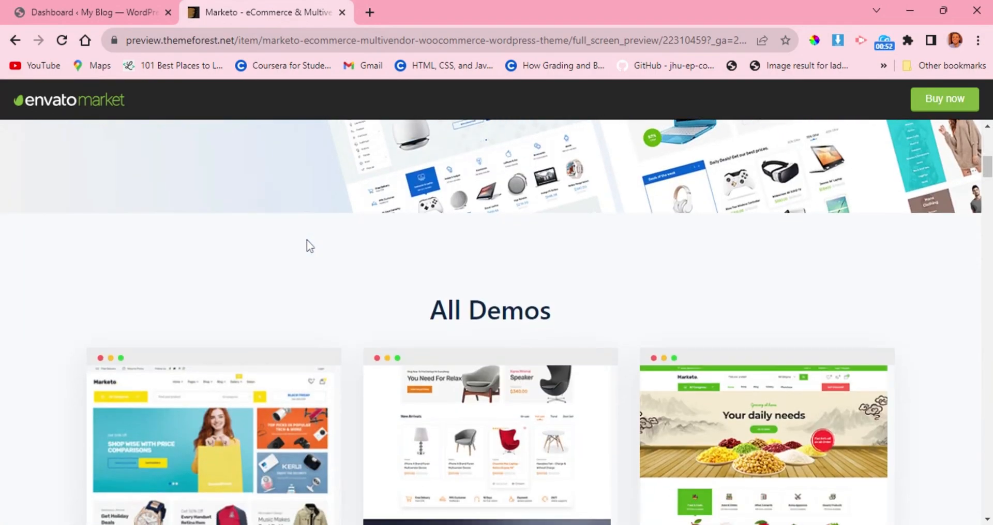
scroll(307, 240, "down", 1)
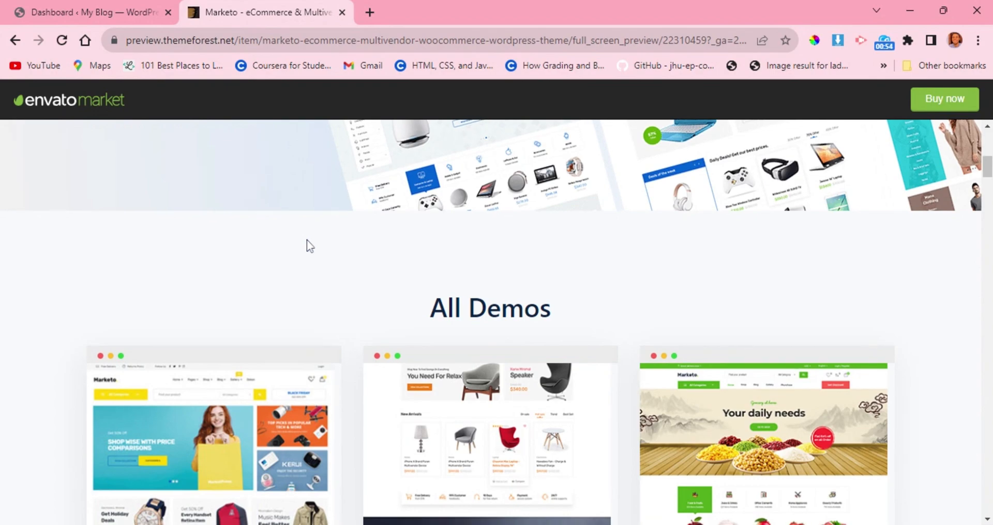
scroll(306, 240, "down", 1)
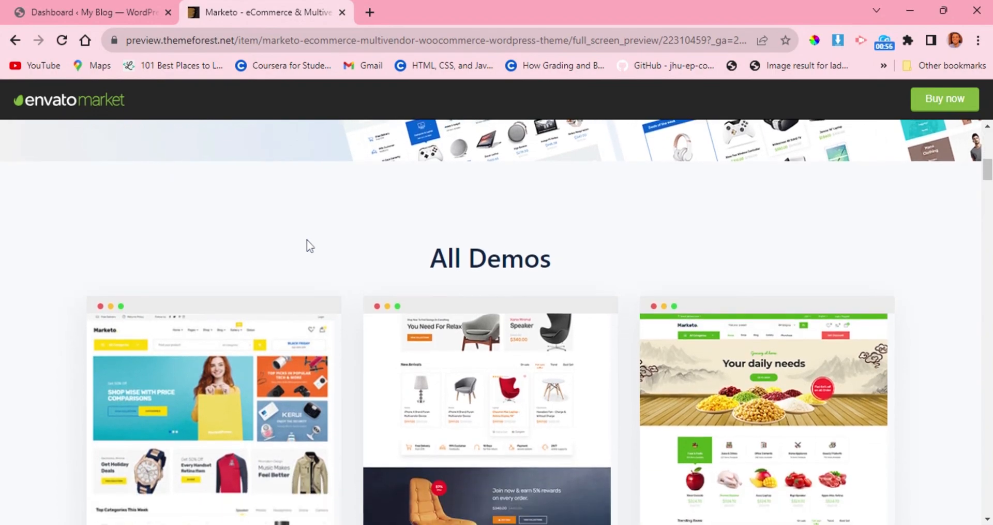
scroll(306, 240, "down", 2)
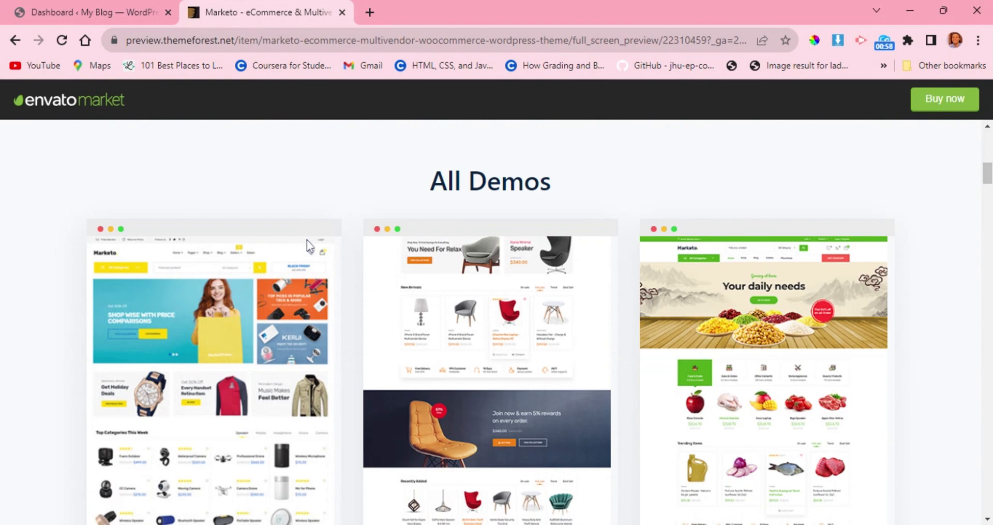
scroll(310, 244, "down", 1)
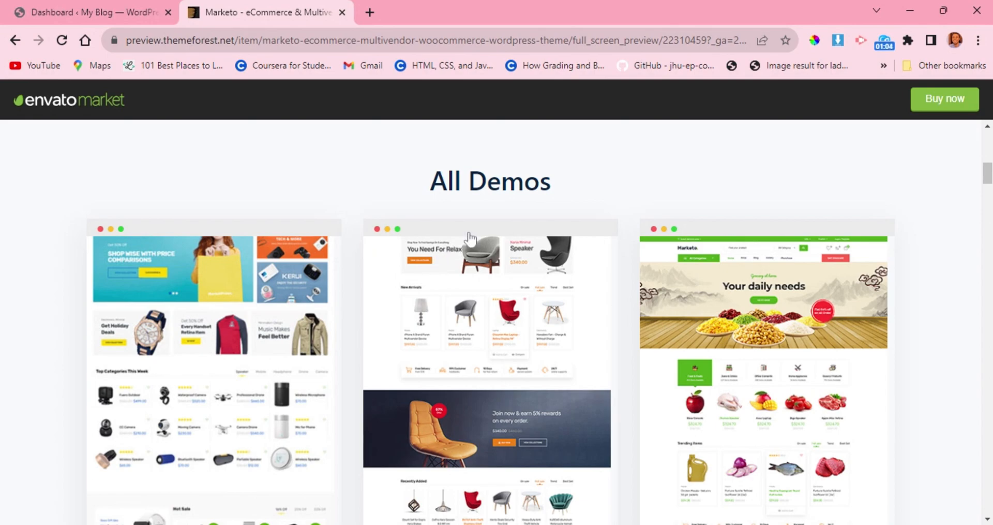
scroll(470, 239, "down", 1)
scroll(470, 239, "down", 2)
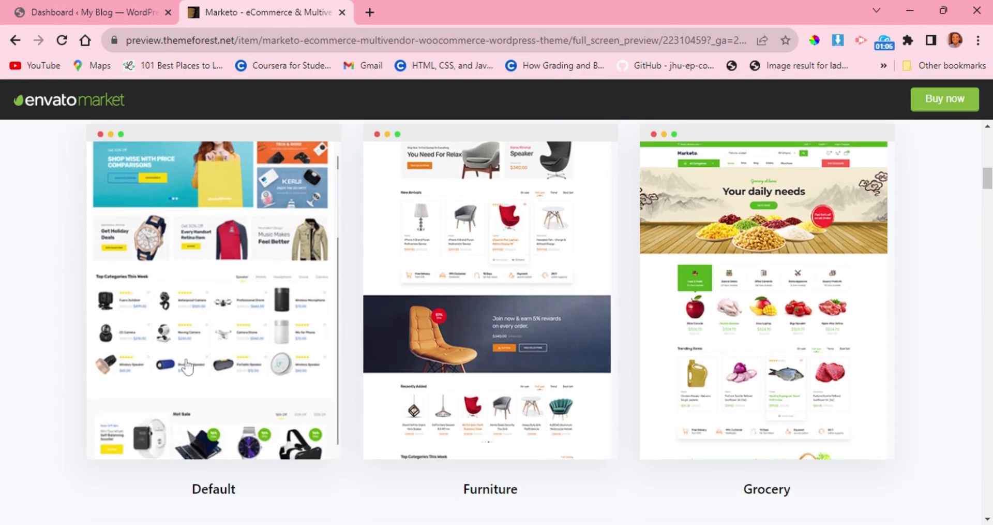
scroll(185, 379, "down", 1)
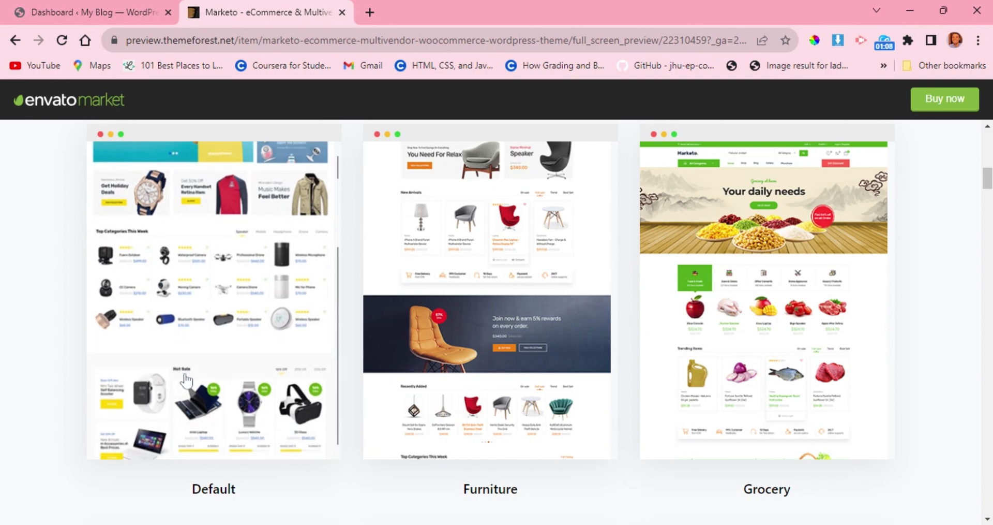
scroll(748, 268, "down", 1)
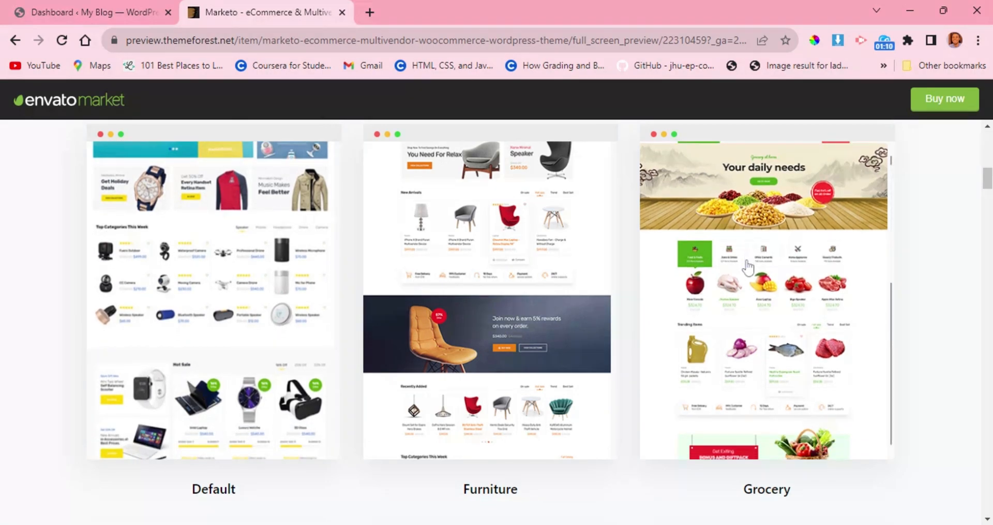
scroll(534, 369, "down", 7)
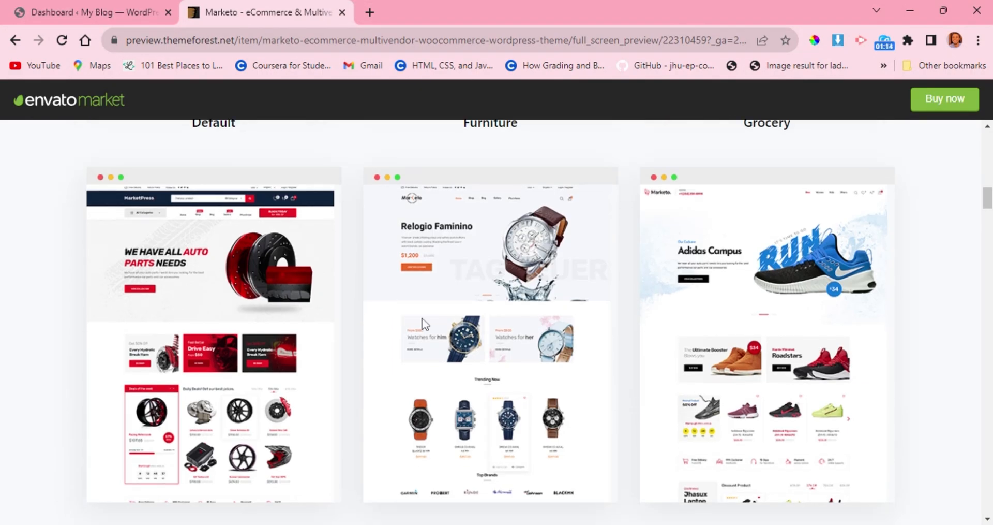
scroll(766, 255, "down", 2)
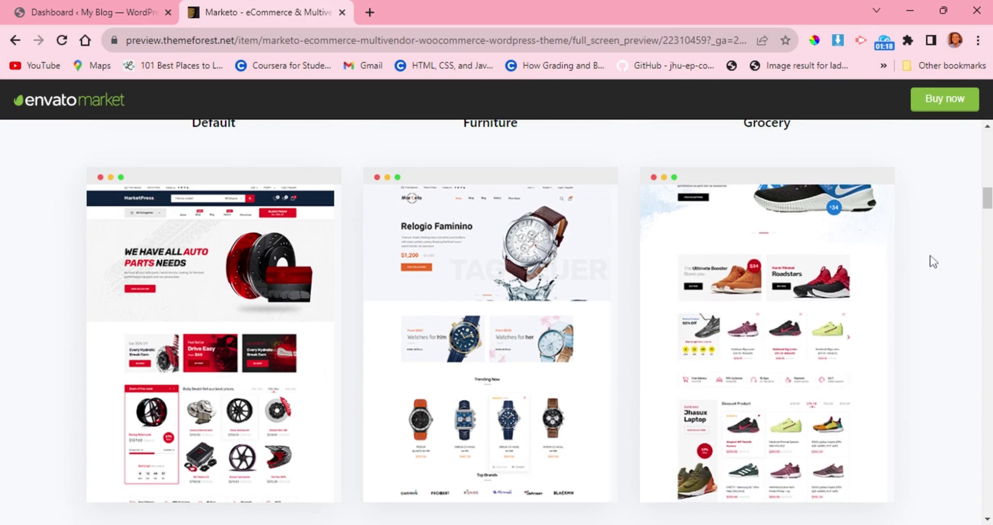
scroll(932, 261, "down", 12)
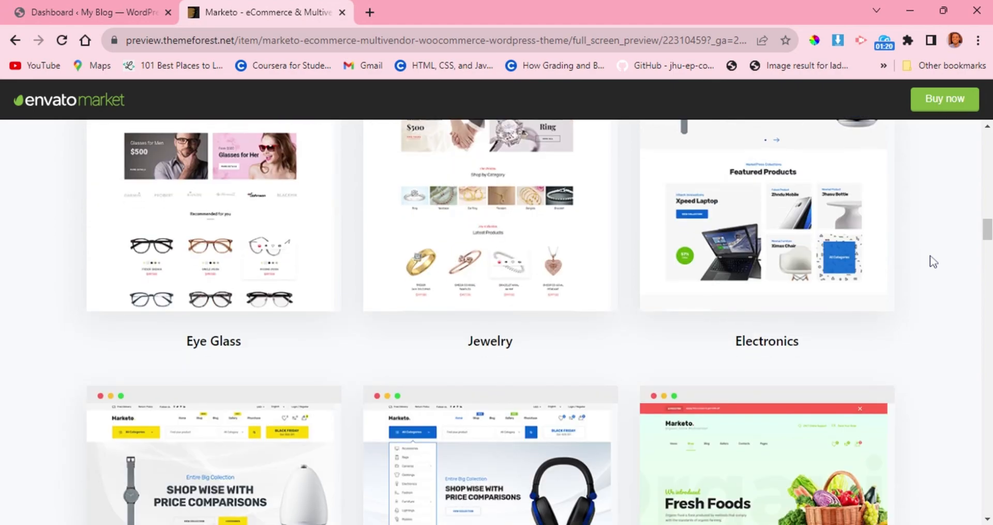
scroll(583, 343, "down", 8)
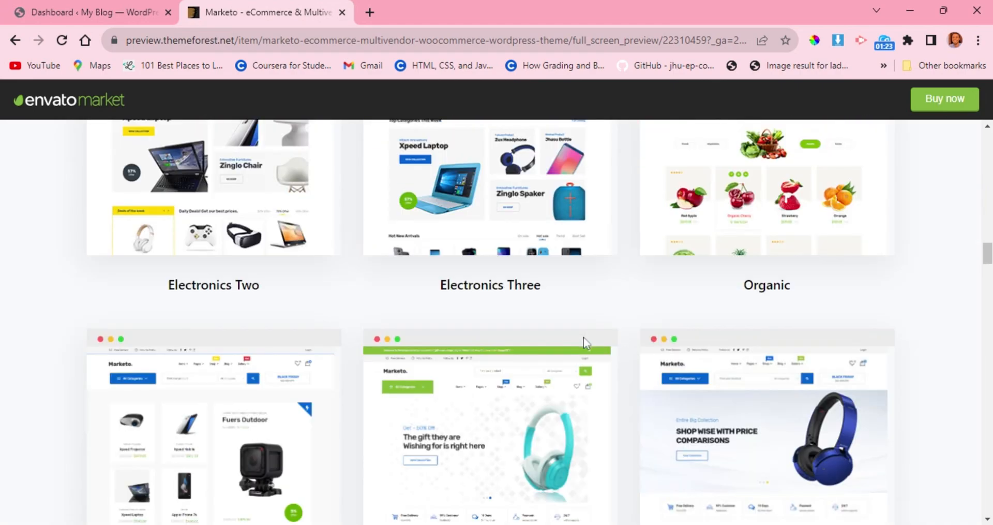
scroll(584, 339, "down", 5)
scroll(585, 344, "down", 6)
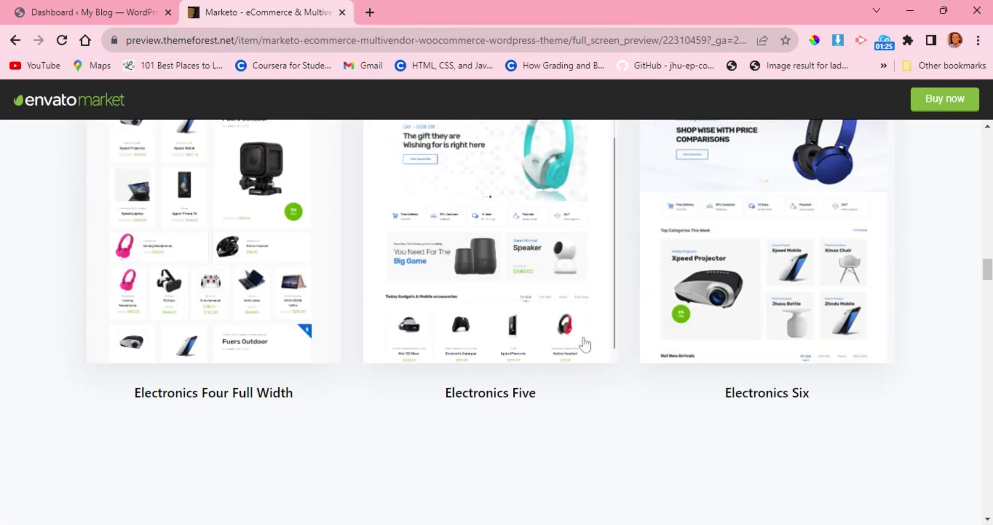
scroll(585, 344, "down", 5)
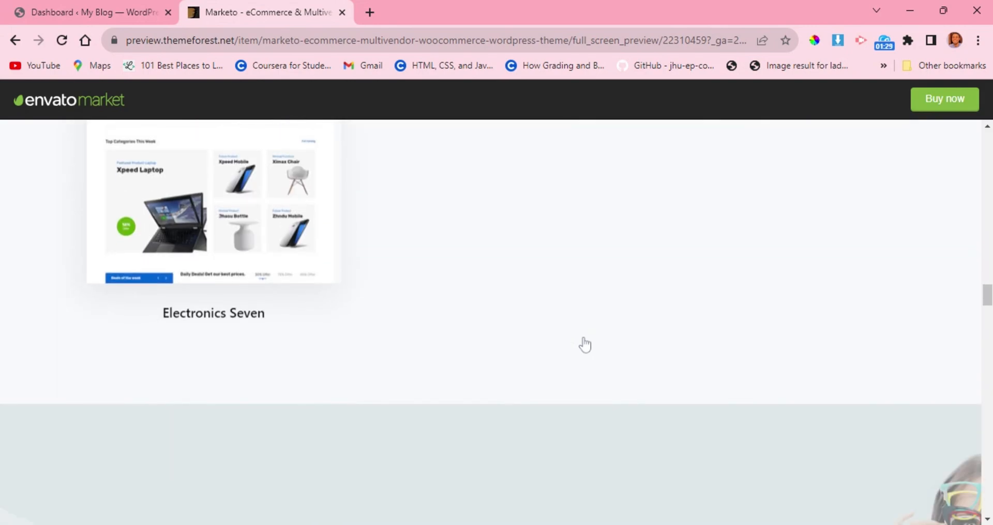
scroll(586, 343, "up", 12)
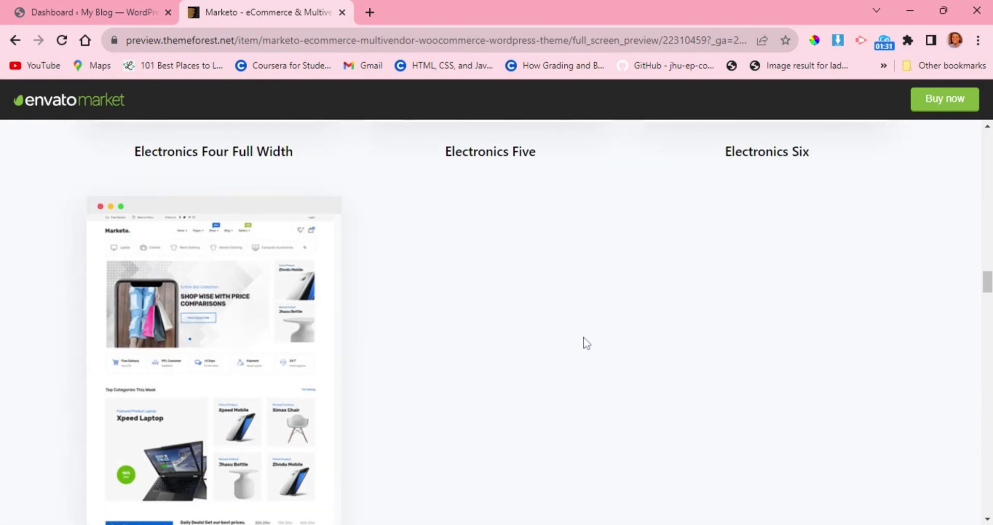
scroll(587, 343, "up", 8)
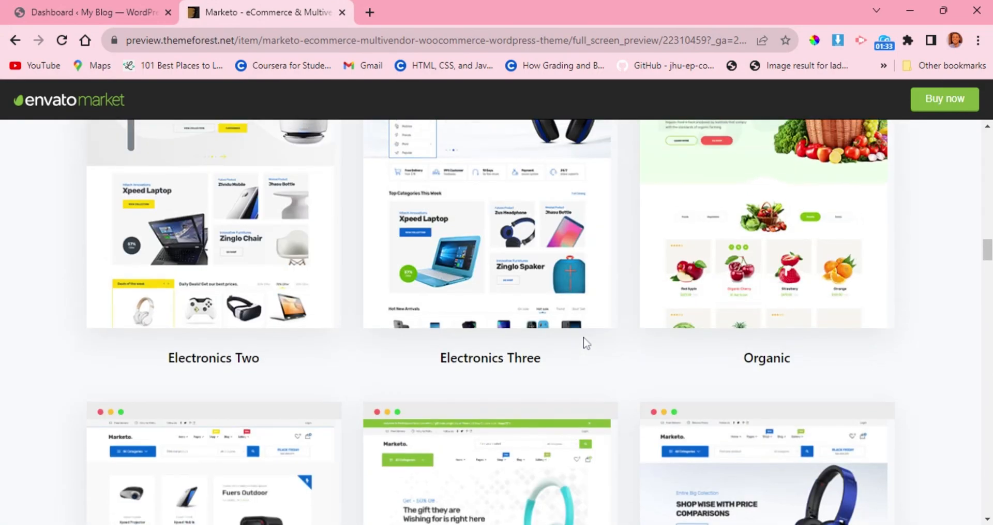
scroll(586, 343, "up", 13)
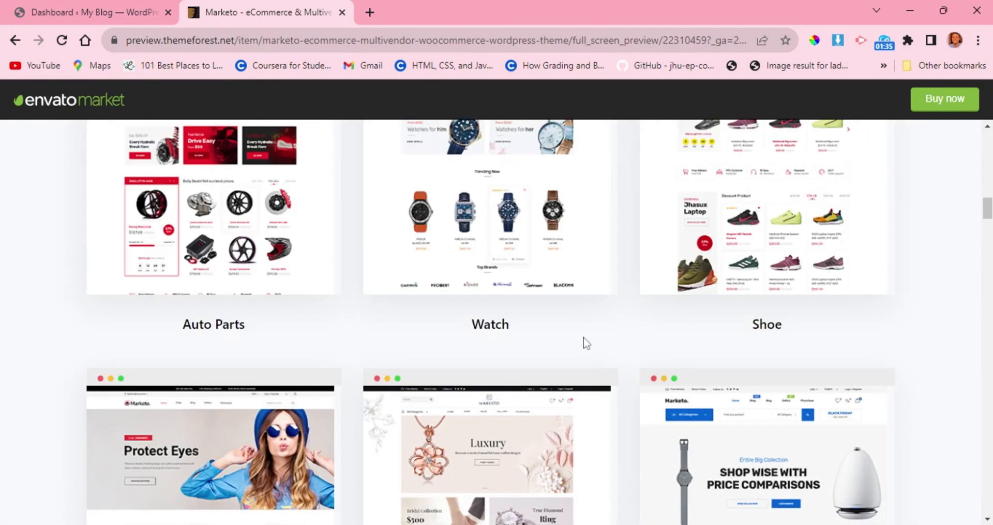
scroll(586, 343, "up", 5)
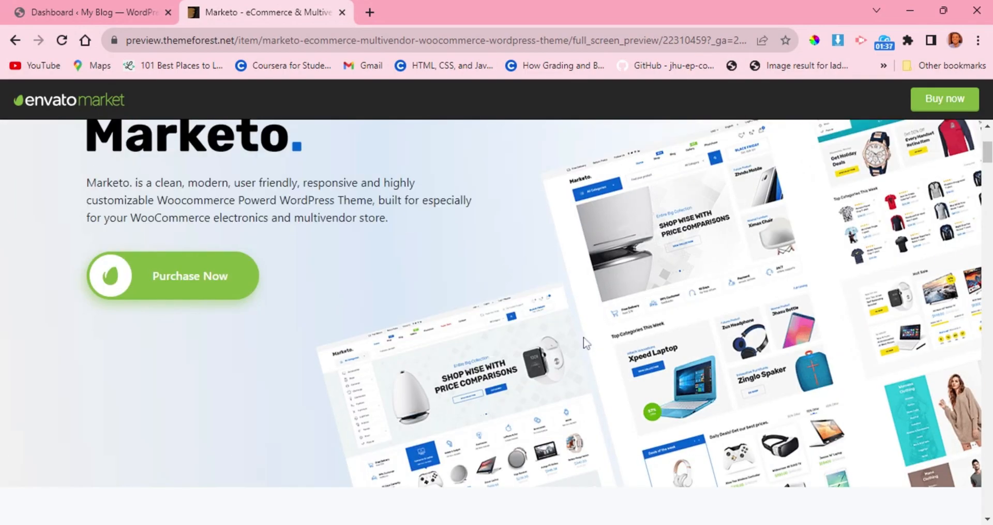
scroll(587, 343, "up", 1)
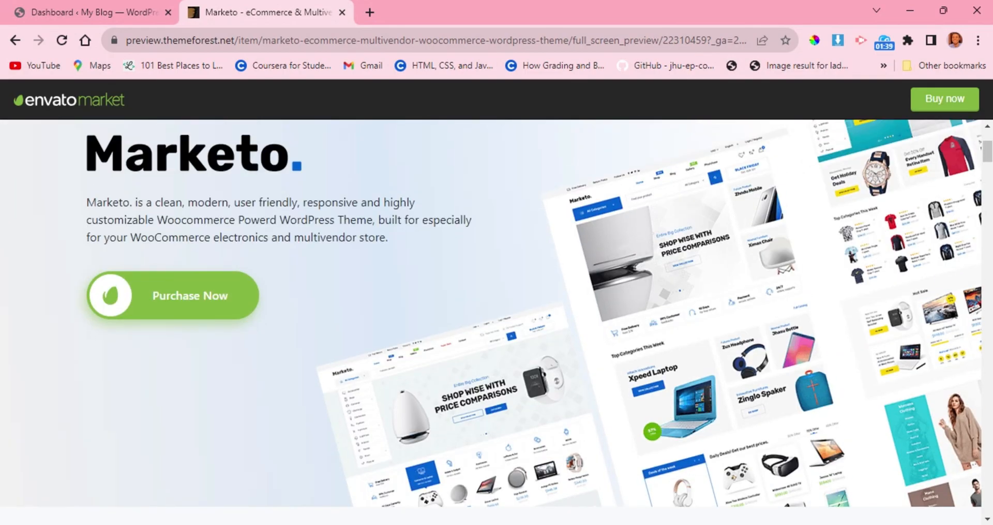
scroll(586, 343, "down", 18)
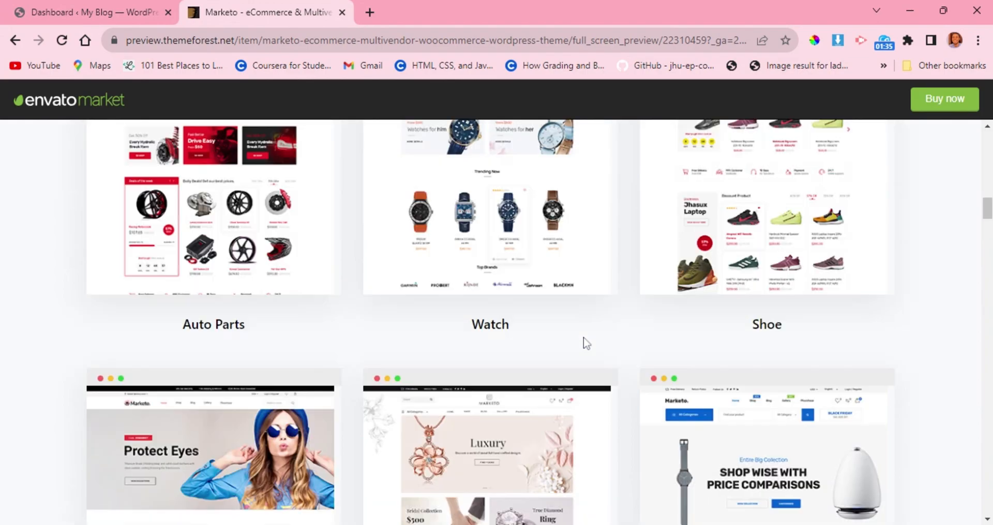
scroll(586, 343, "up", 15)
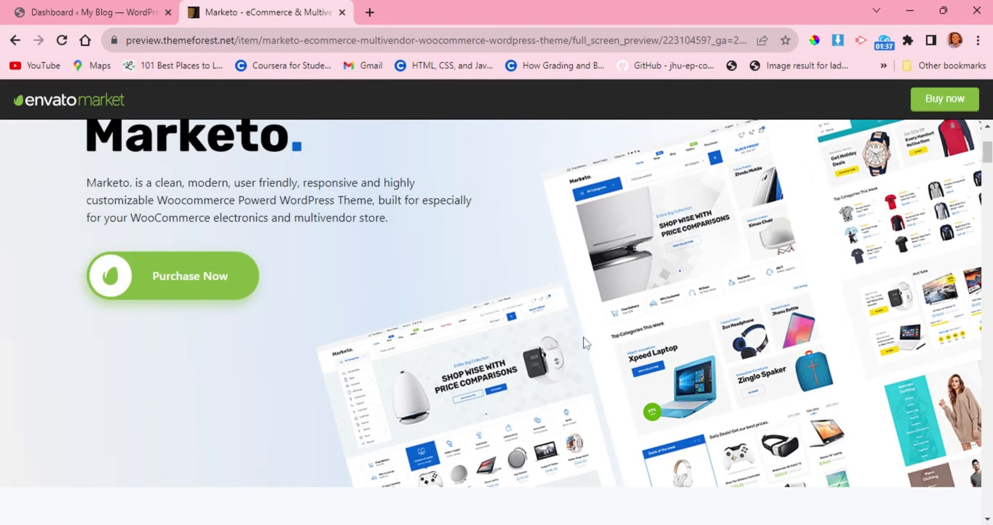
scroll(586, 343, "up", 1)
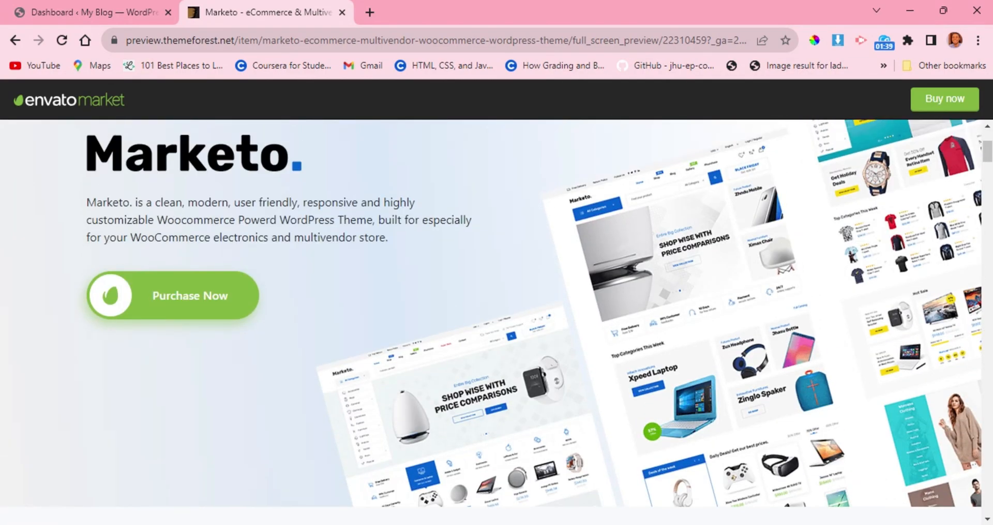
Return to the WordPress admin and open the upload form for adding a new theme.
left_click(130, 7)
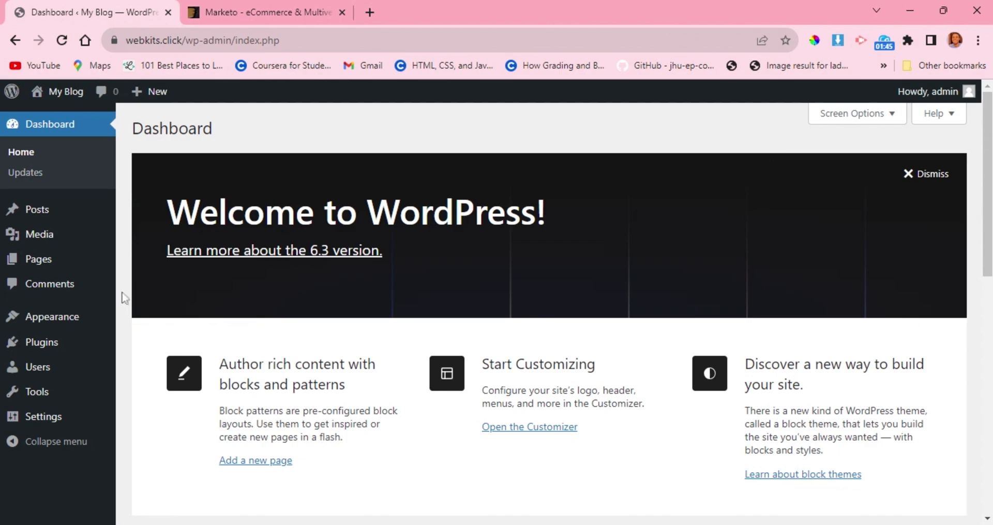
mouse_move(69, 317)
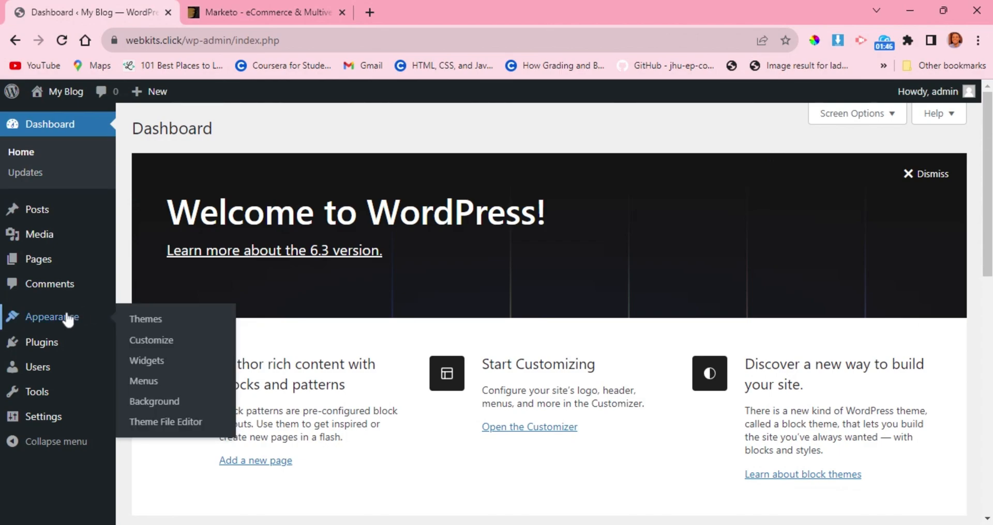
left_click(145, 325)
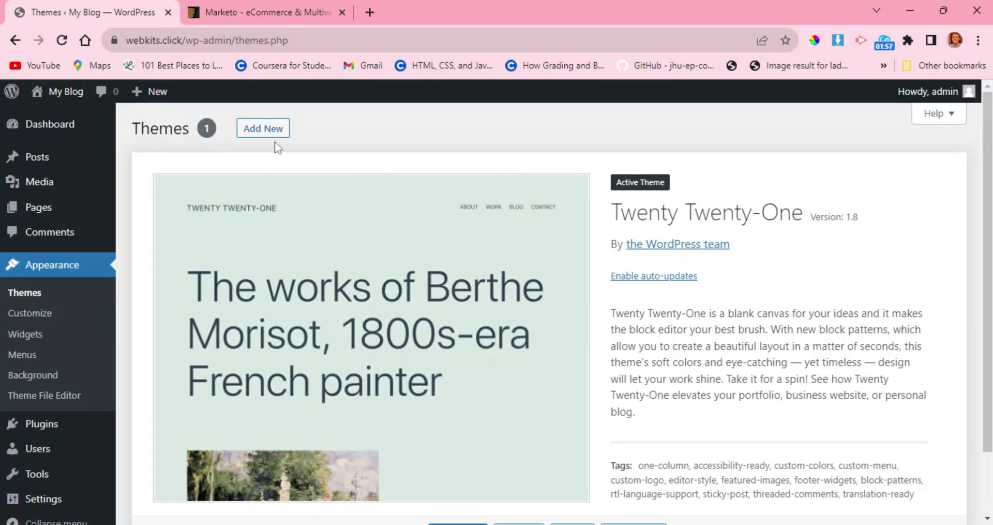
left_click(271, 132)
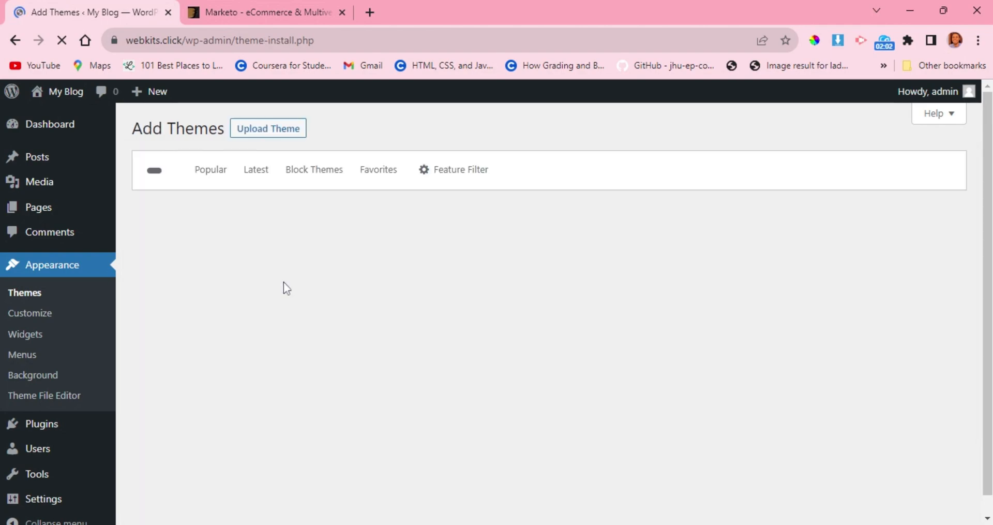
left_click(264, 125)
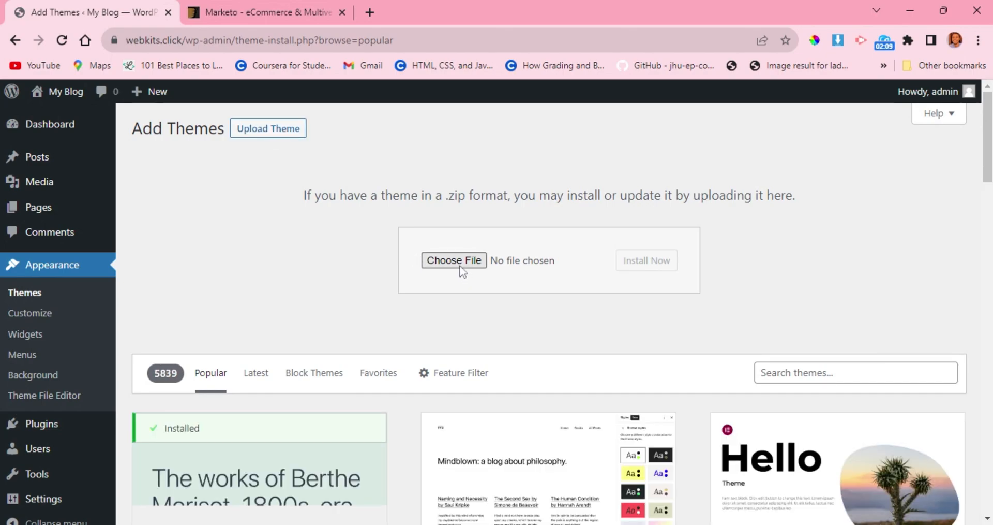
Install the theme from the file marketo.zip and activate it.
left_click(460, 265)
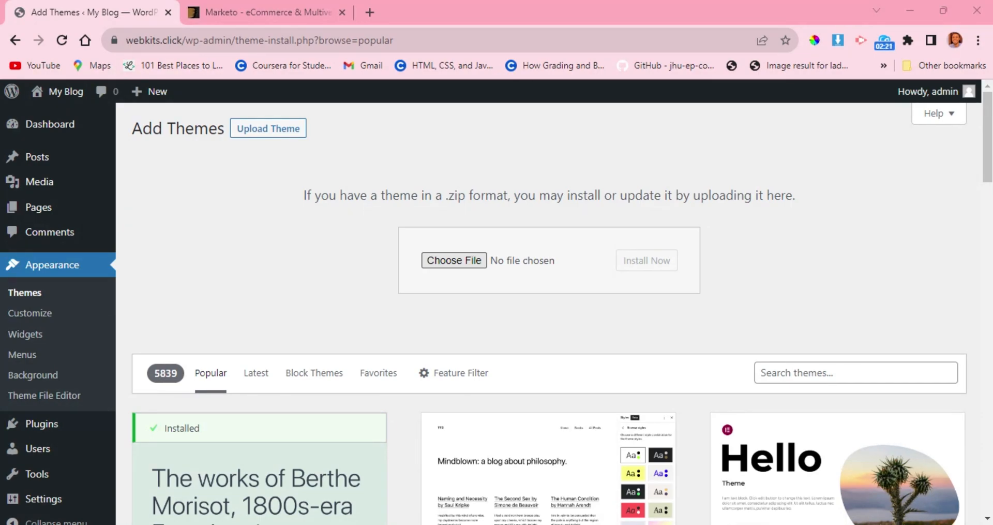
left_click(623, 266)
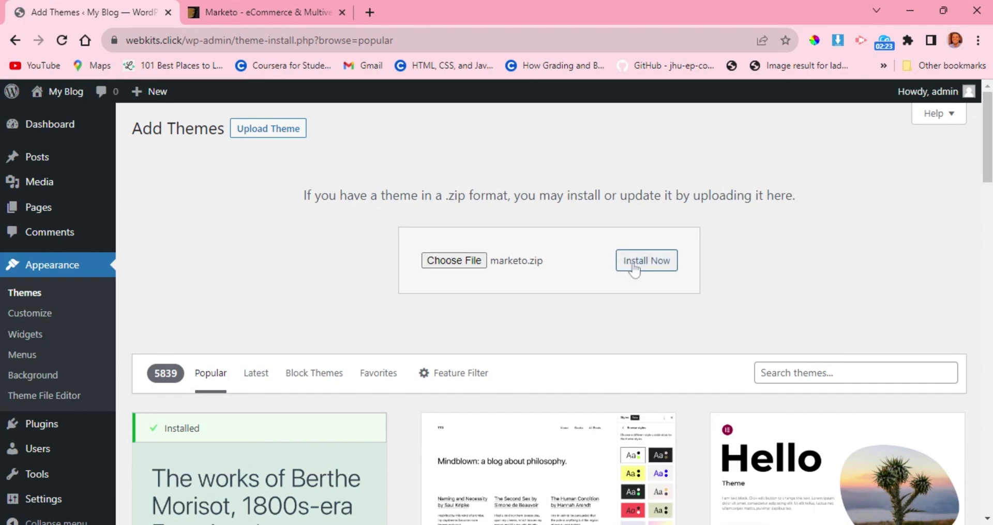
left_click(634, 264)
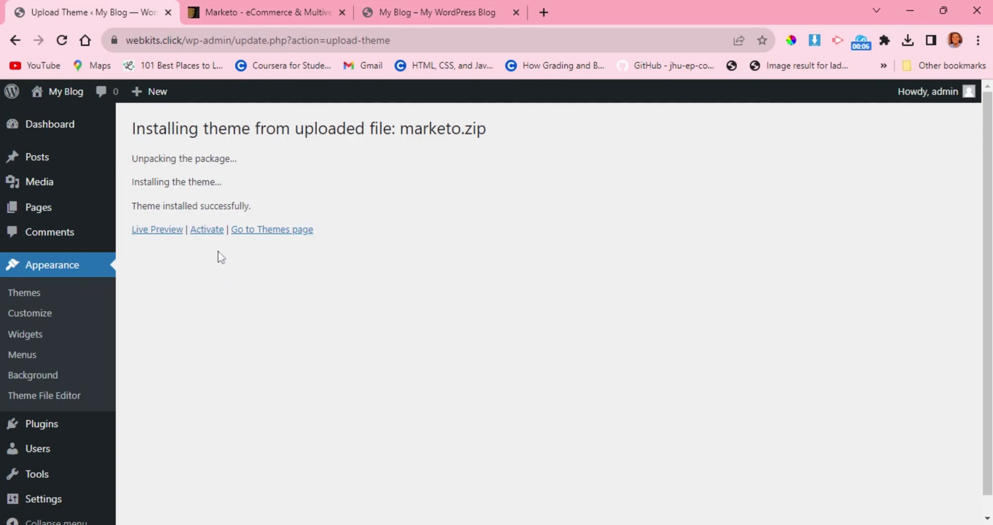
left_click(208, 231)
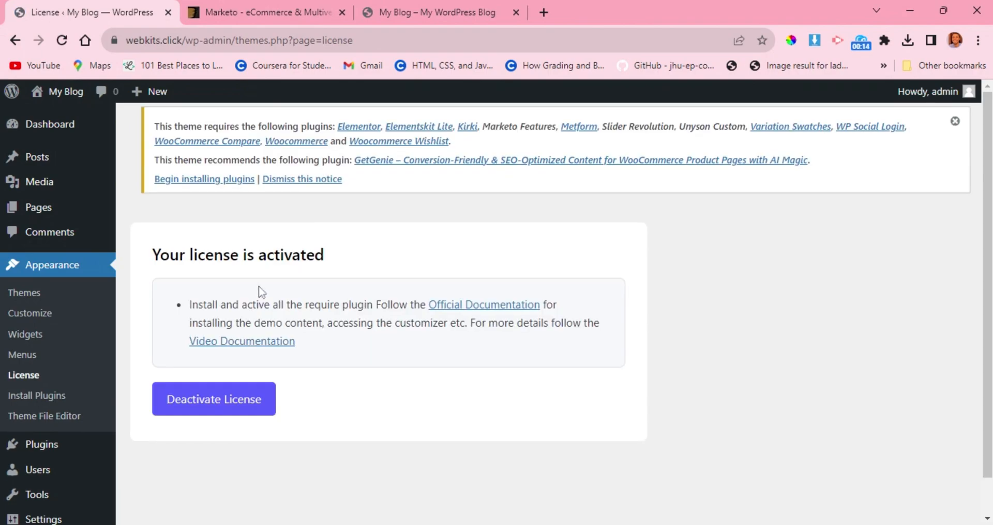
Open the Marketo theme's list of required plugins and install the listed plugins, starting with Elementor.
scroll(201, 271, "down", 1)
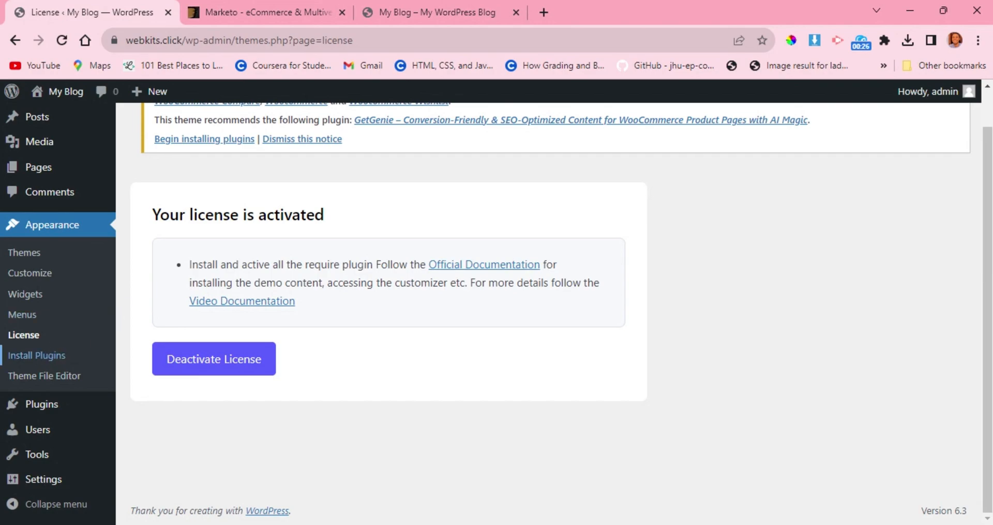
left_click(49, 357)
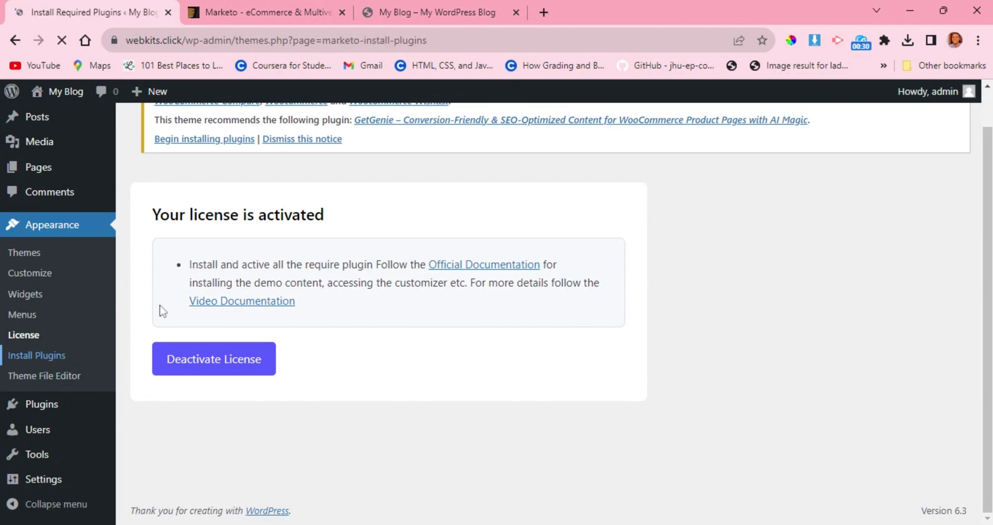
scroll(162, 310, "down", 5)
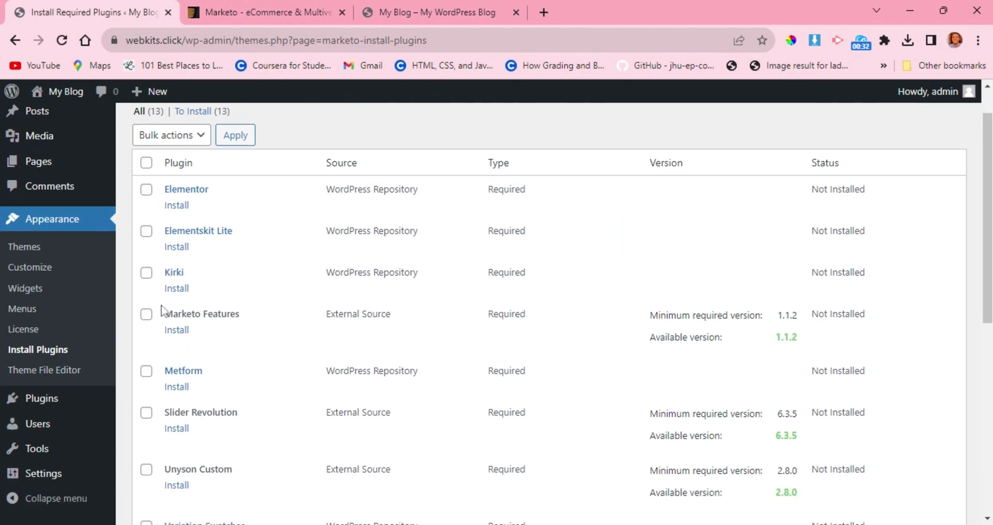
scroll(162, 311, "down", 6)
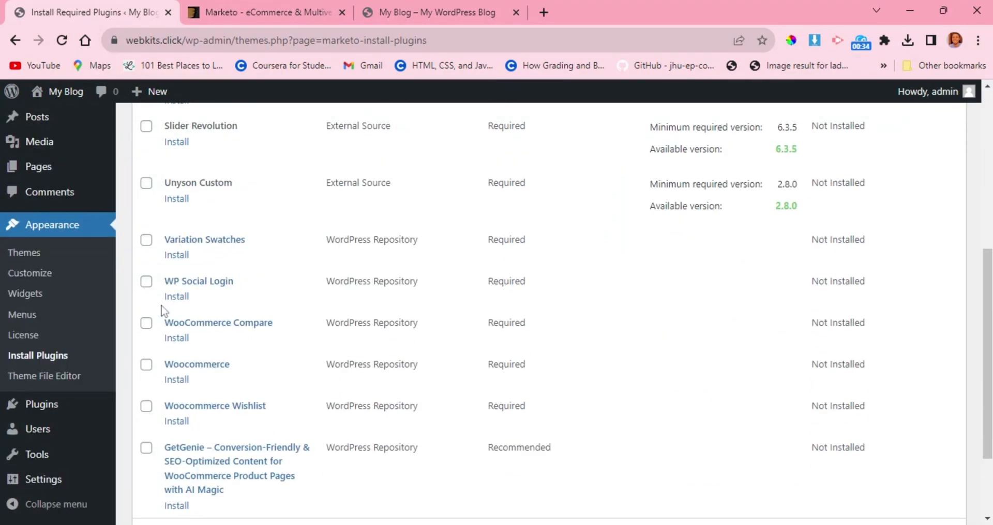
scroll(162, 310, "up", 7)
scroll(162, 310, "up", 3)
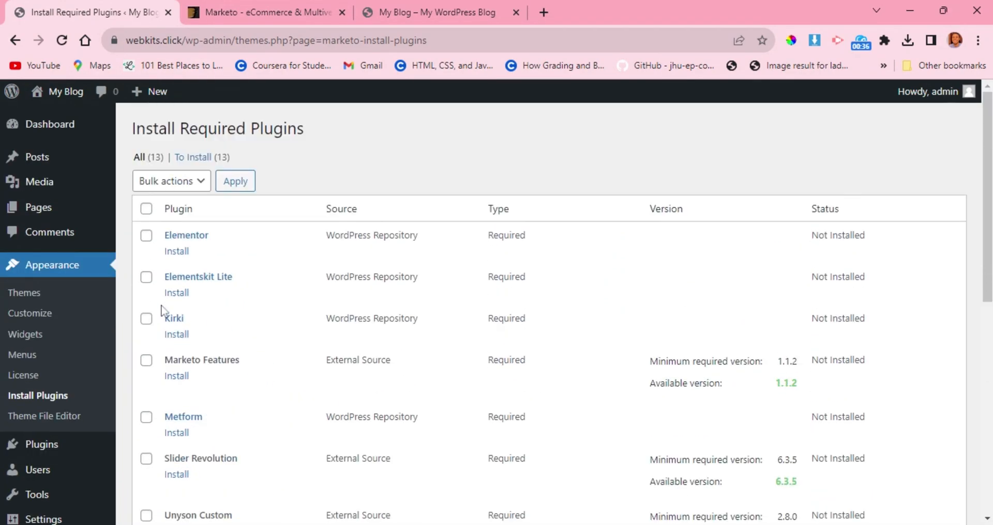
scroll(162, 310, "down", 7)
scroll(163, 310, "down", 1)
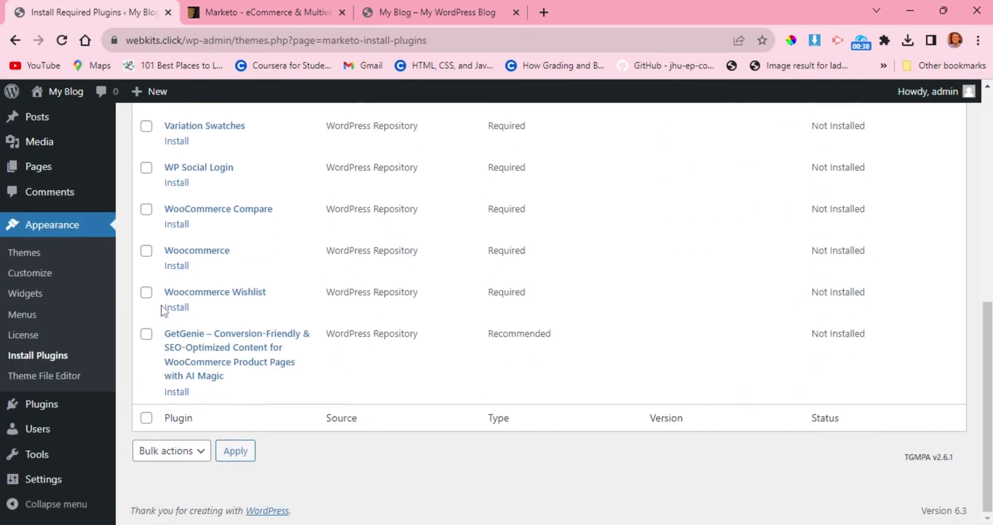
scroll(163, 311, "up", 7)
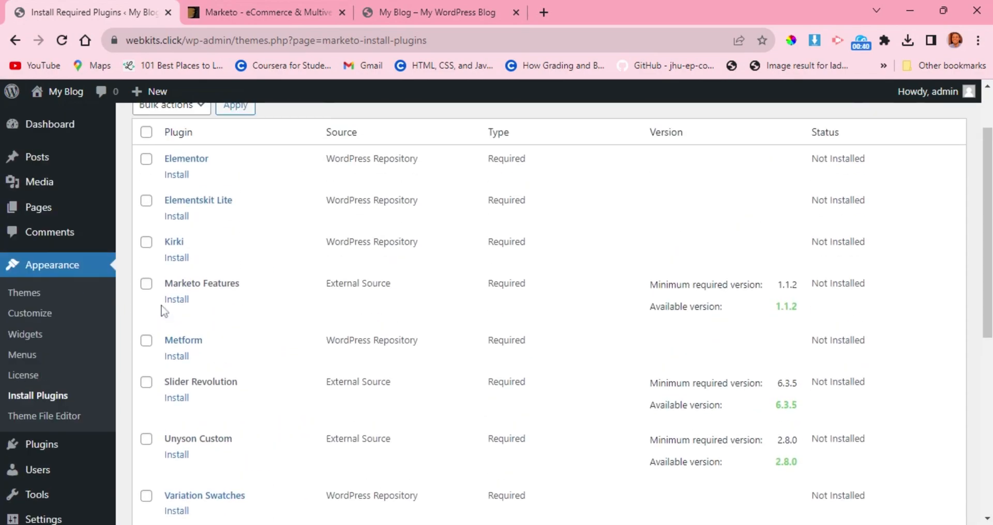
scroll(164, 311, "up", 2)
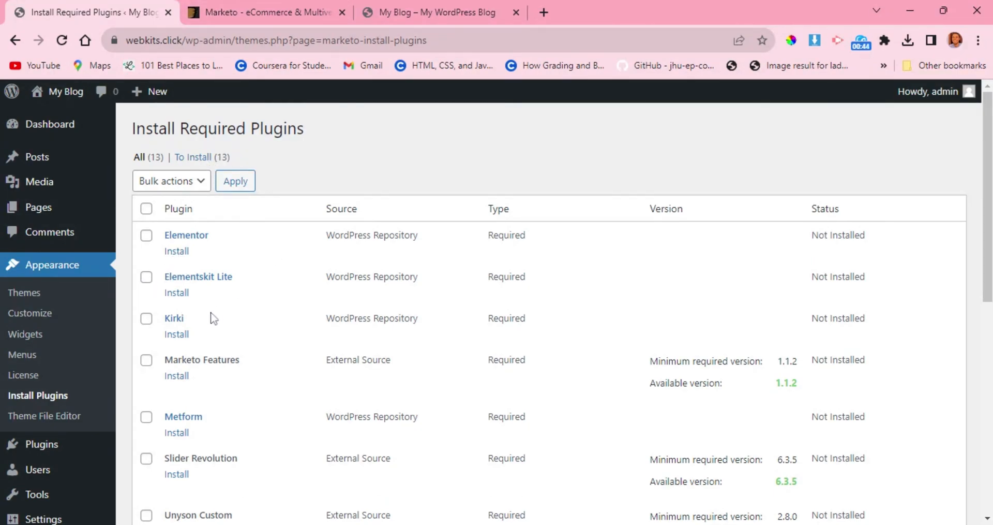
left_click(177, 251)
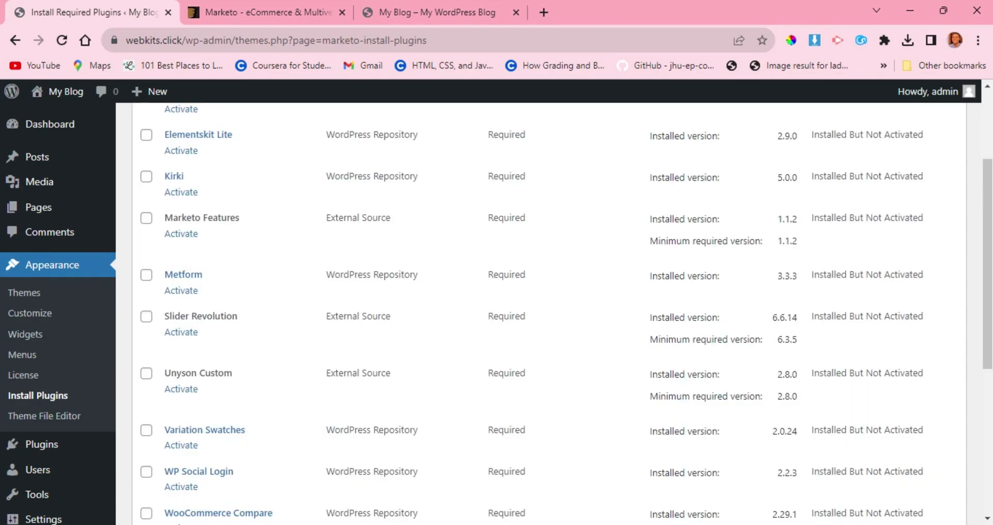
Select all plugins in the required plugins list and bulk-activate them.
scroll(528, 351, "up", 3)
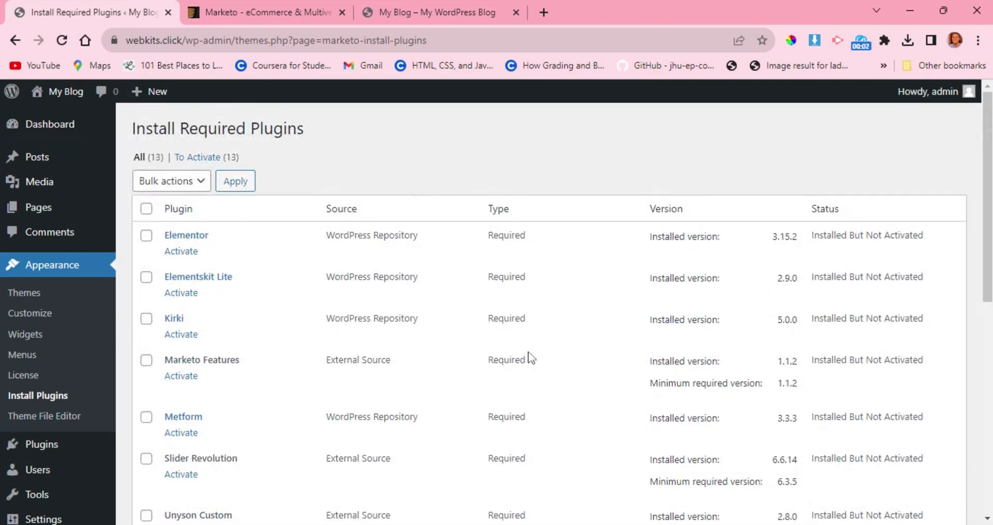
scroll(284, 346, "down", 8)
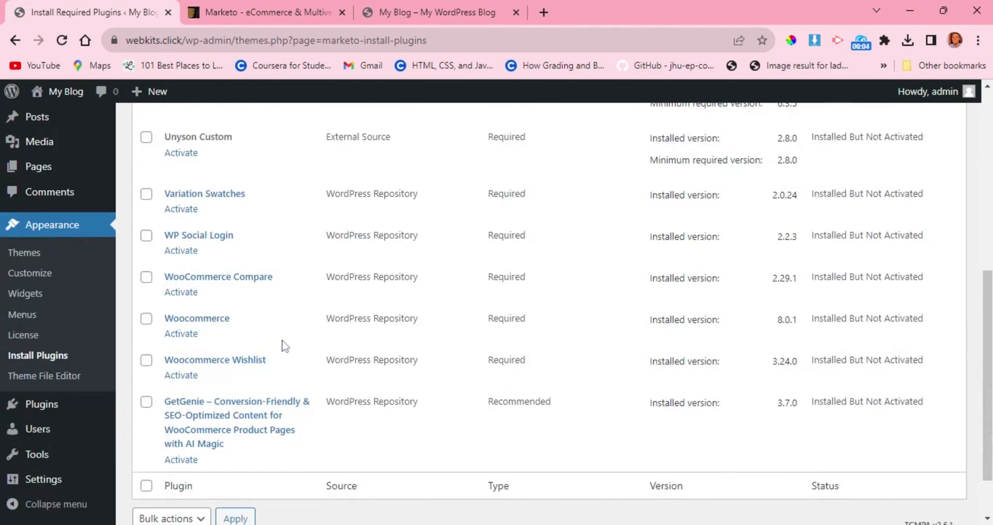
scroll(284, 346, "up", 8)
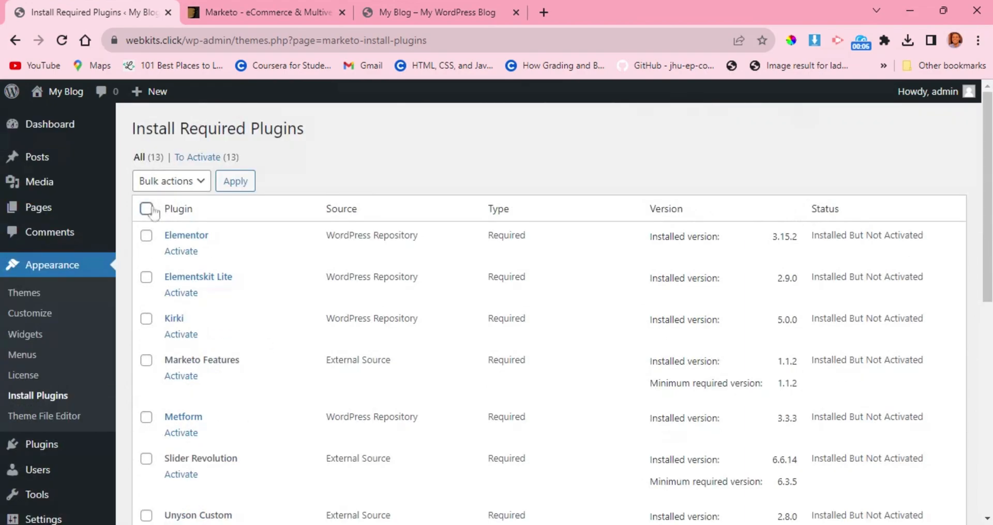
left_click(146, 209)
left_click(173, 185)
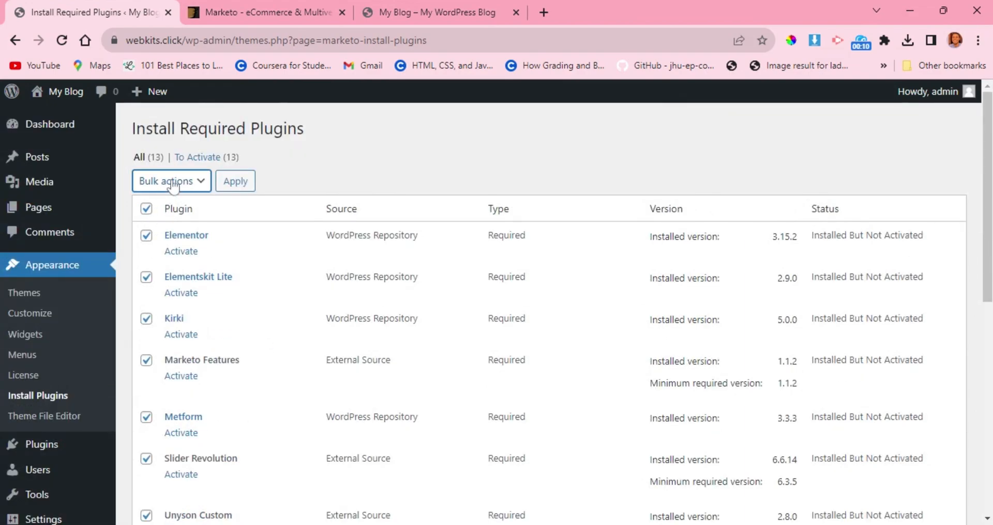
left_click(169, 253)
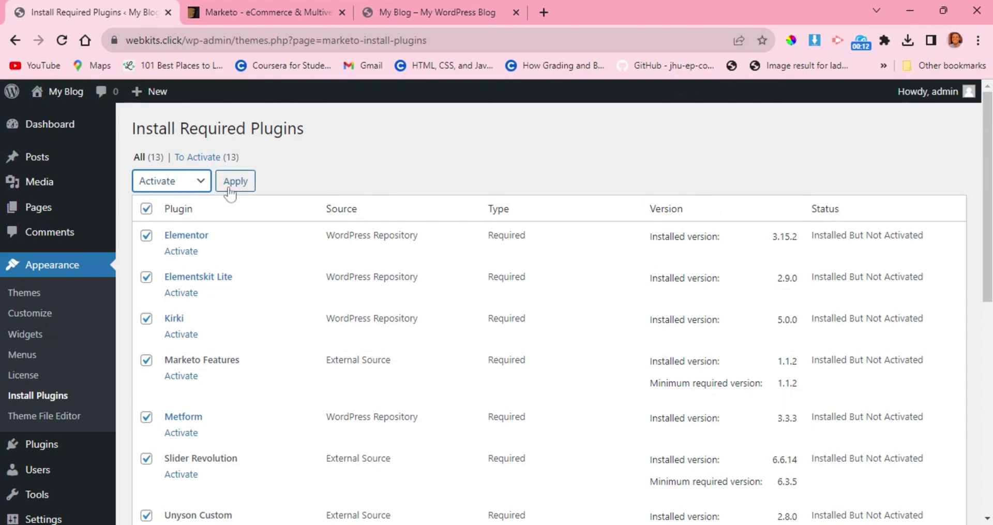
left_click(236, 187)
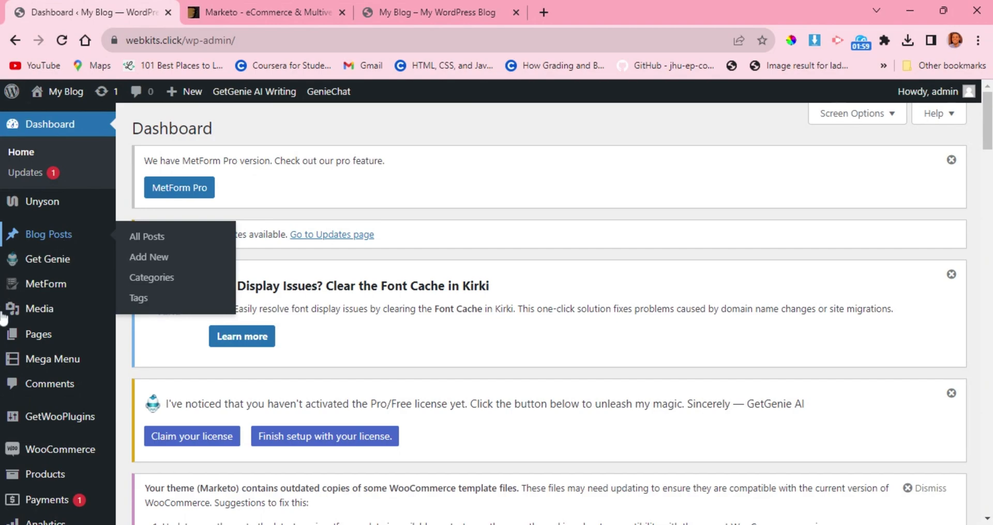
Look through the WordPress admin sections for the entries added by the plugins, from Unyson down to WP Social.
mouse_move(28, 212)
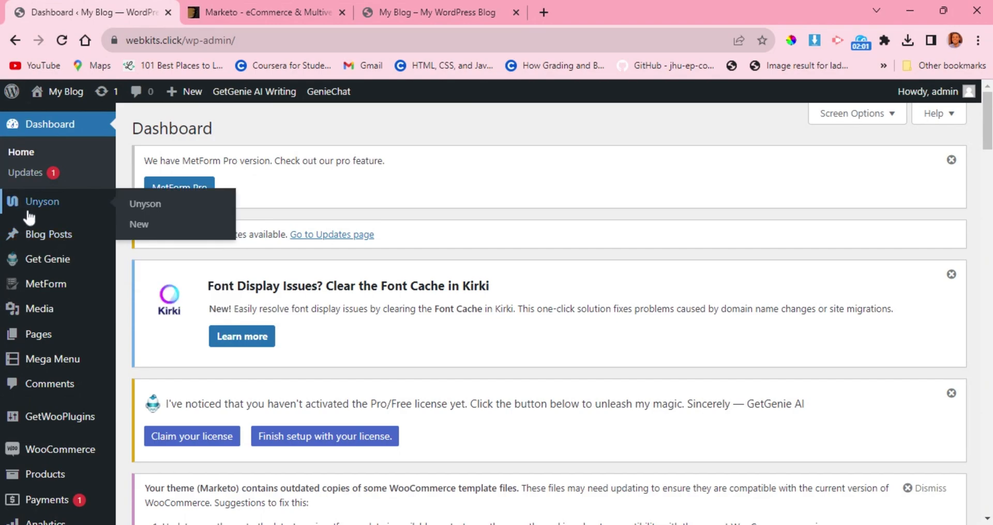
scroll(36, 261, "down", 1)
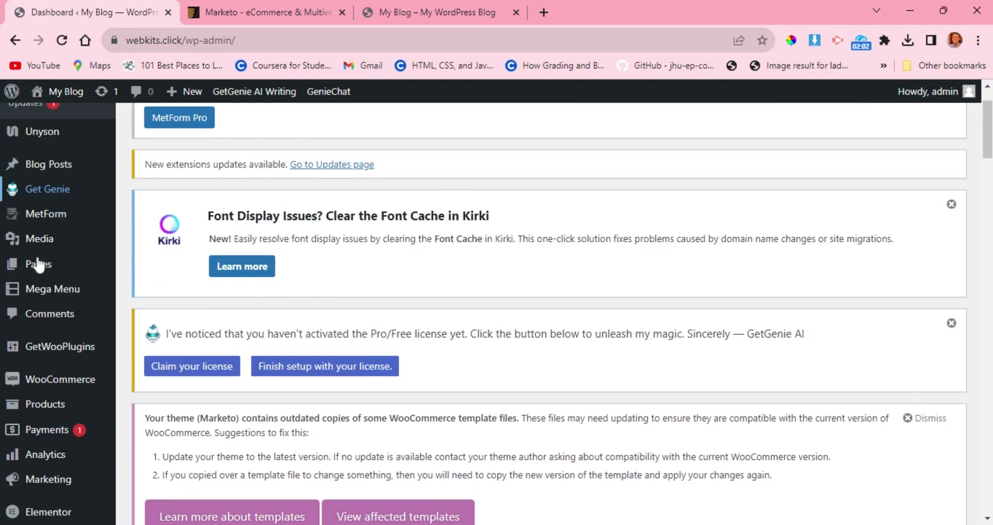
scroll(38, 261, "down", 2)
mouse_move(49, 273)
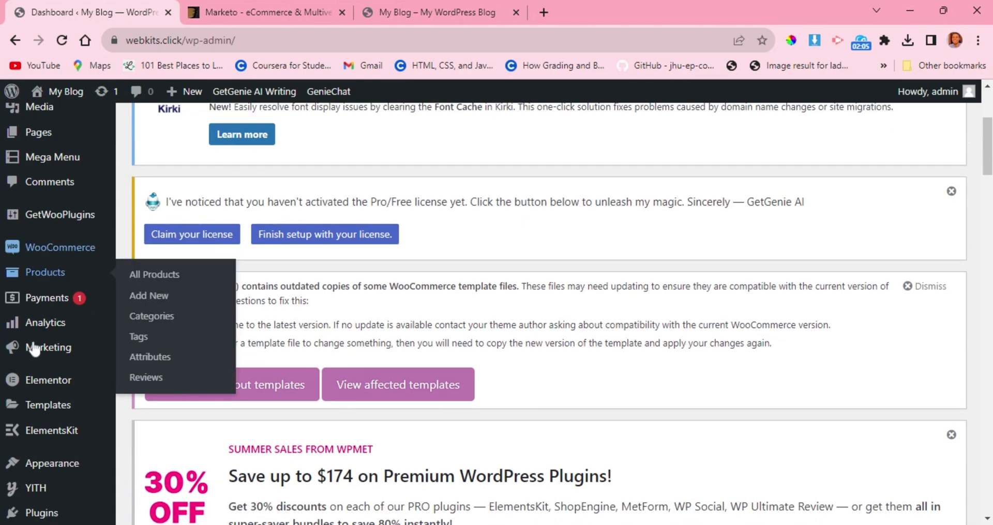
mouse_move(31, 381)
scroll(31, 382, "down", 1)
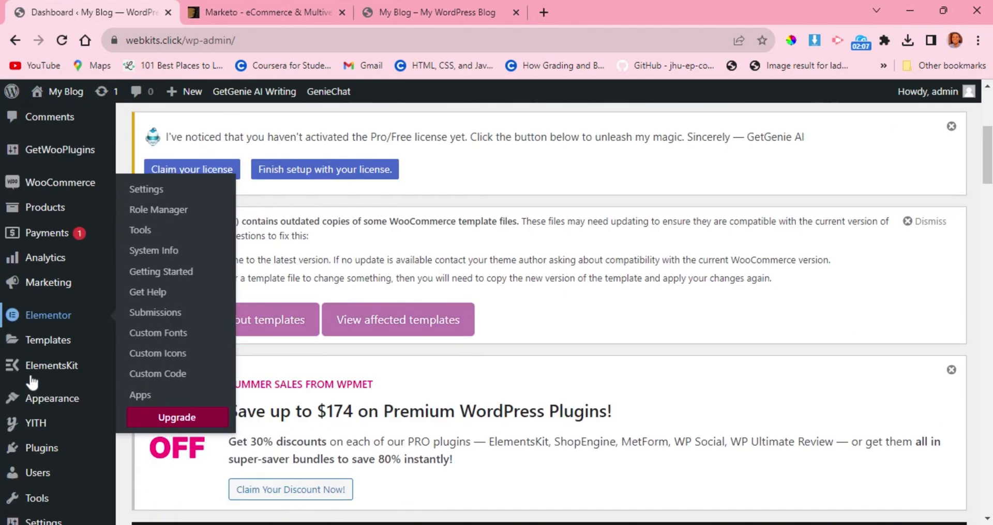
scroll(31, 381, "down", 1)
mouse_move(57, 297)
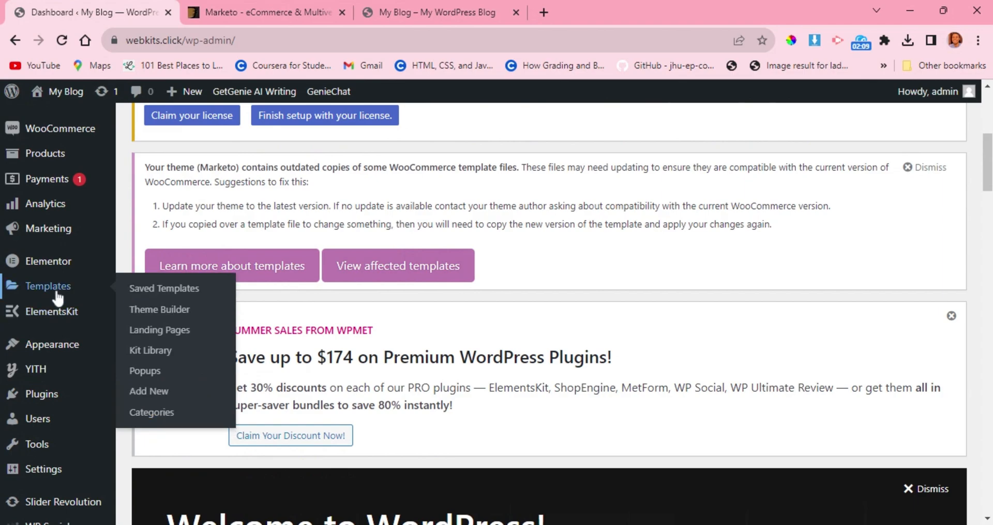
scroll(31, 473, "down", 4)
mouse_move(61, 383)
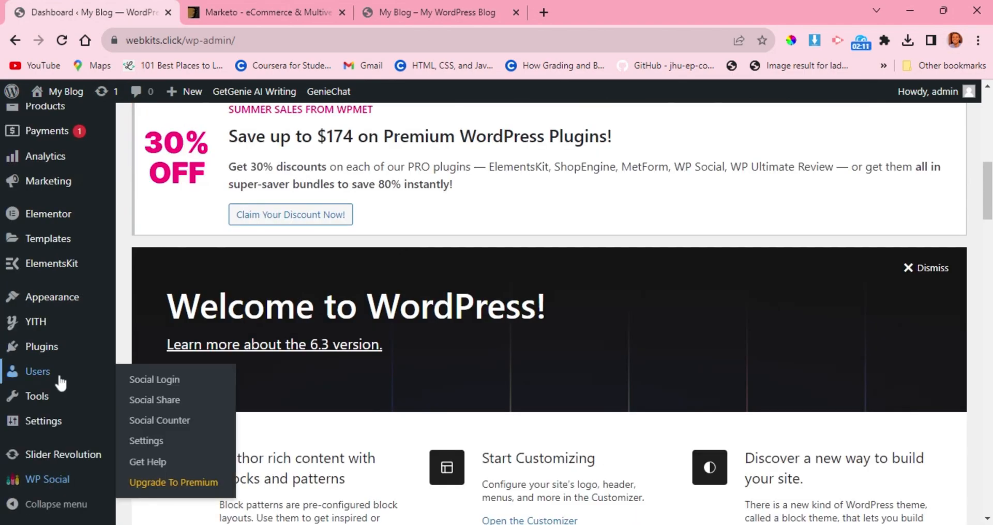
mouse_move(70, 461)
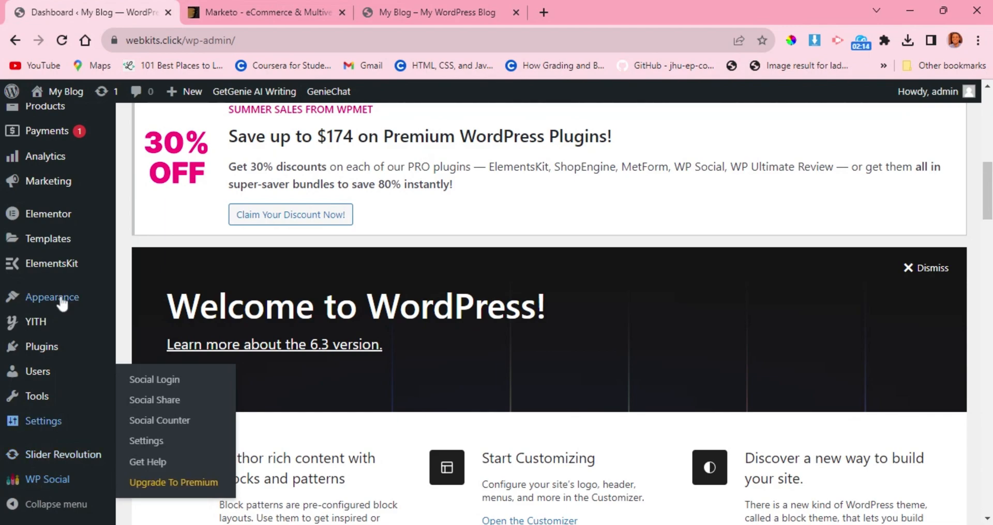
scroll(62, 302, "up", 7)
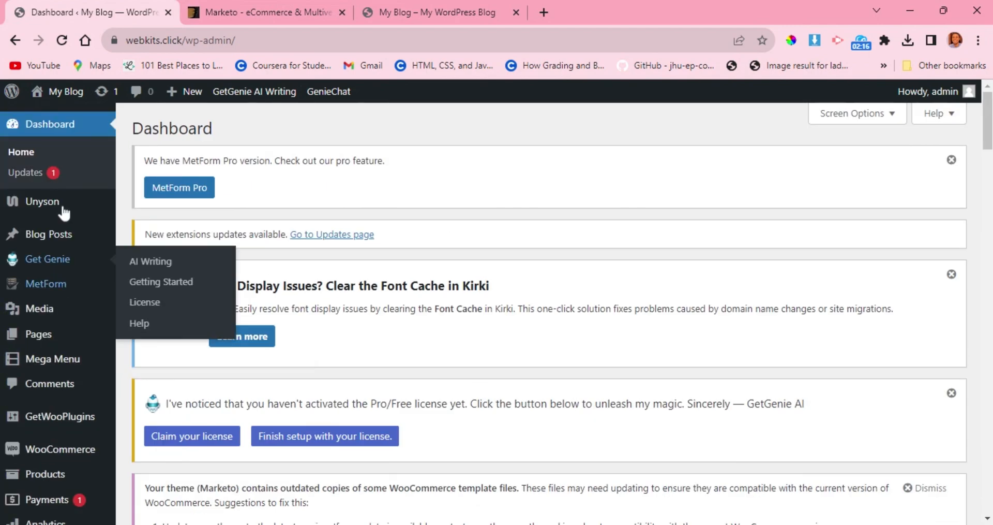
Open the Demo Content Install page among the WordPress tools.
mouse_move(21, 346)
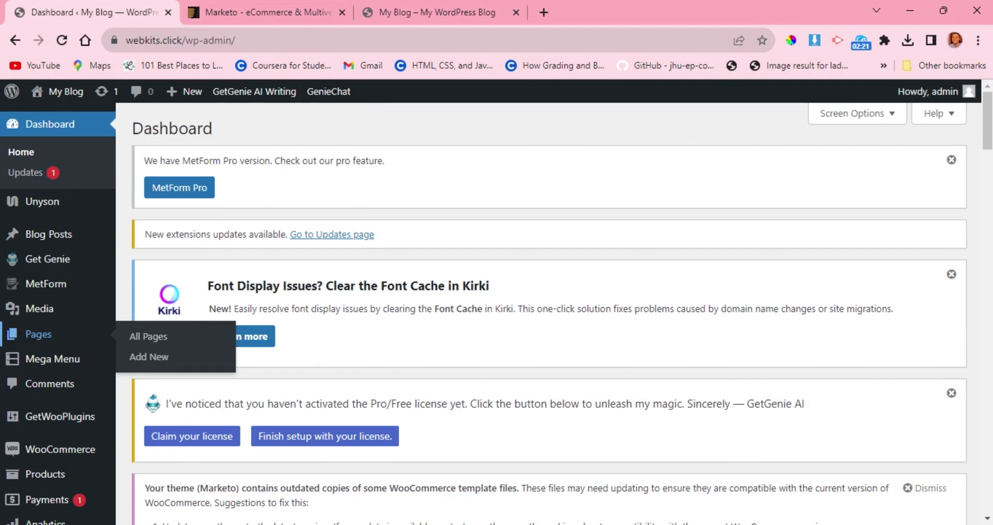
scroll(21, 362, "down", 5)
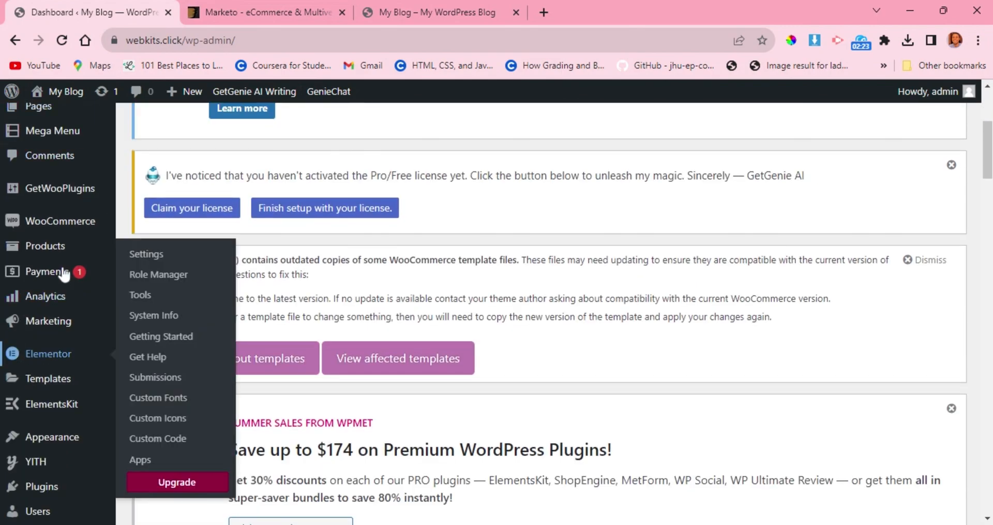
mouse_move(32, 441)
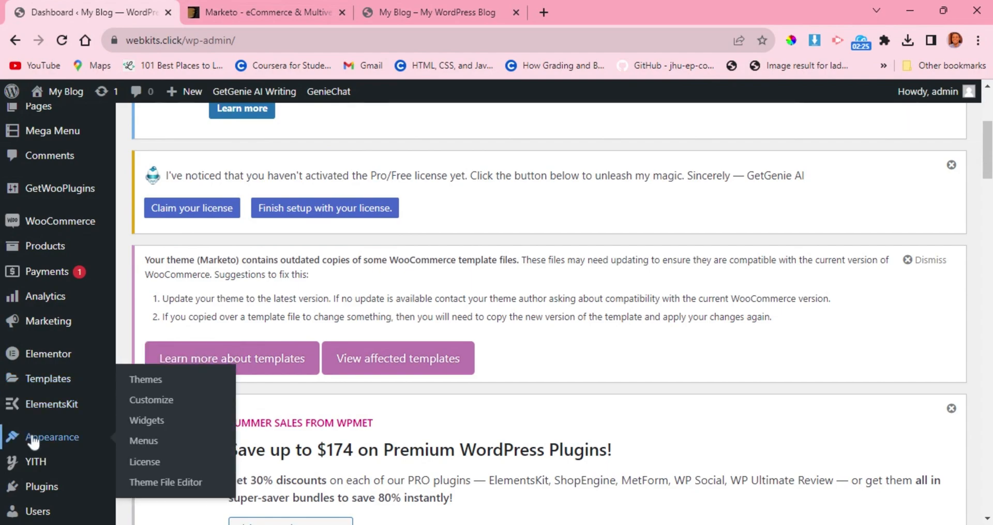
scroll(32, 441, "down", 2)
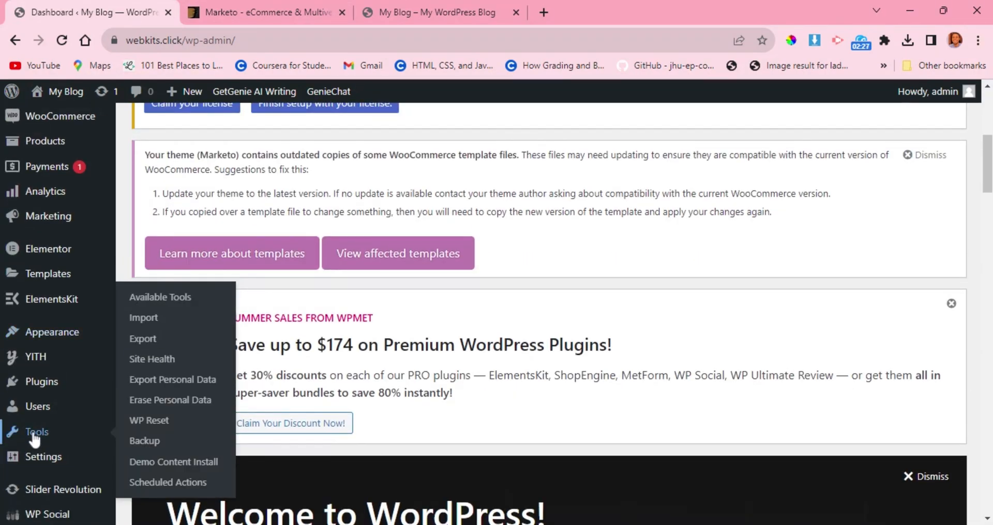
left_click(165, 462)
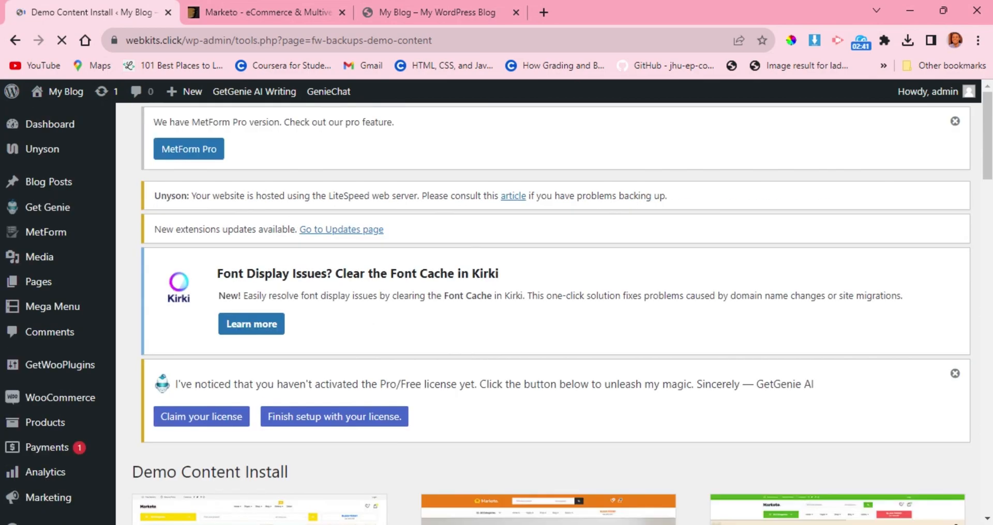
Look through the available Marketo demo designs on the Demo Content Install page, from Demo1 down to Demo9.
scroll(618, 397, "down", 1)
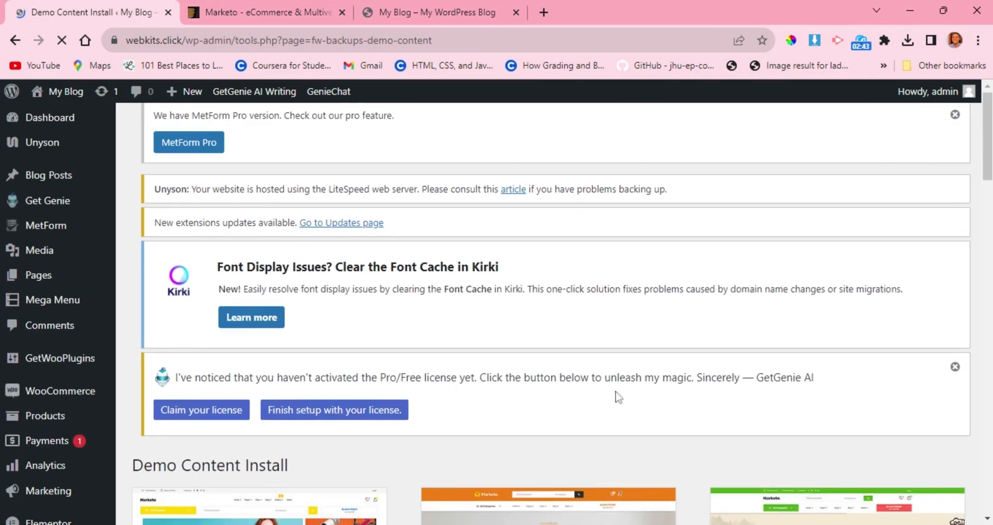
scroll(619, 397, "down", 4)
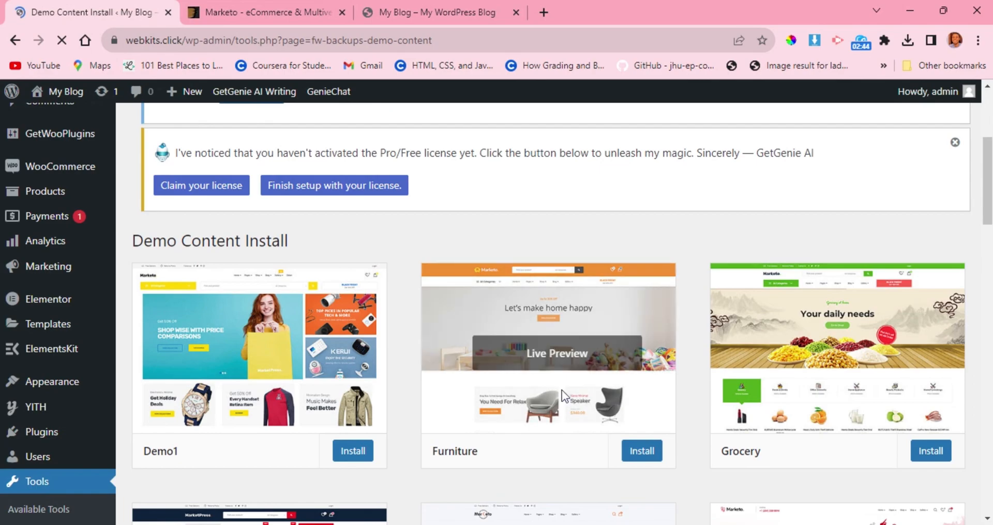
scroll(498, 303, "down", 4)
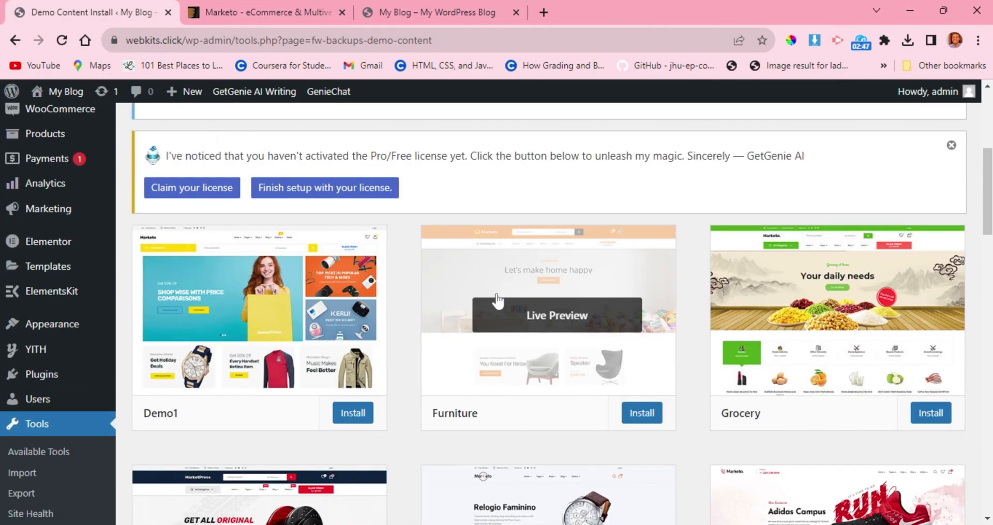
scroll(499, 302, "down", 1)
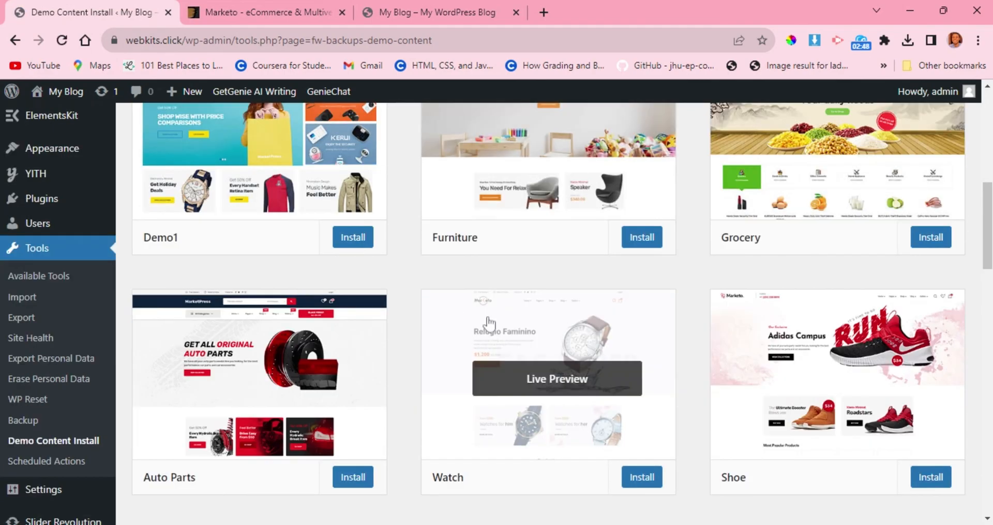
scroll(505, 301, "down", 1)
scroll(504, 302, "down", 4)
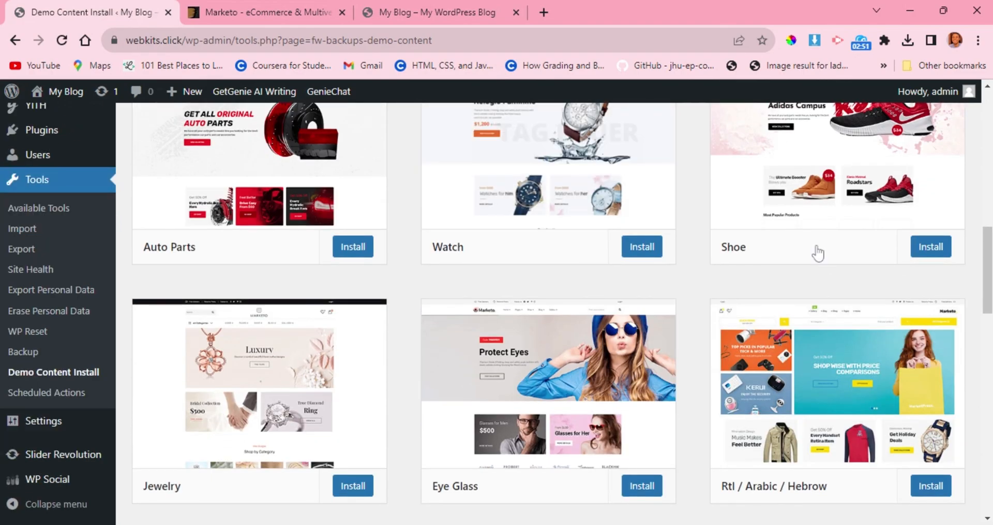
scroll(771, 270, "up", 1)
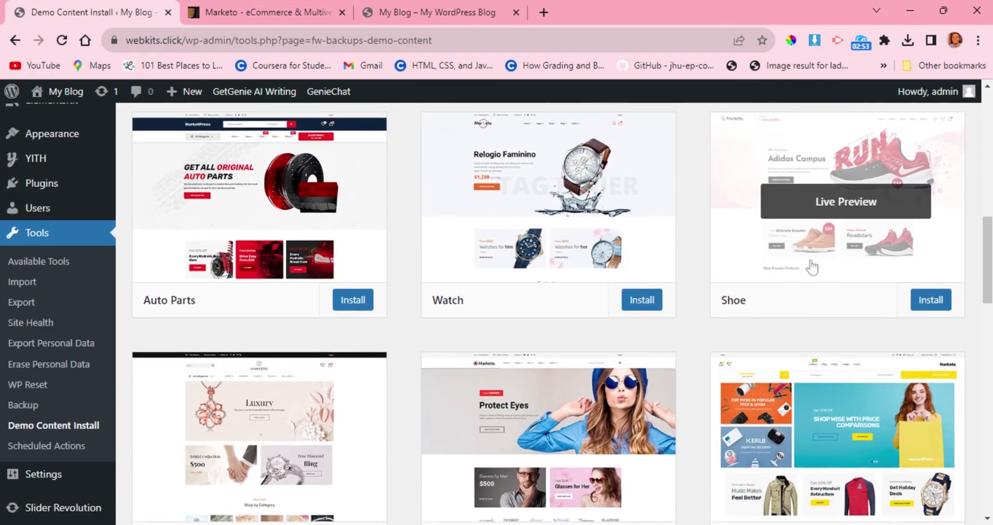
scroll(801, 290, "down", 10)
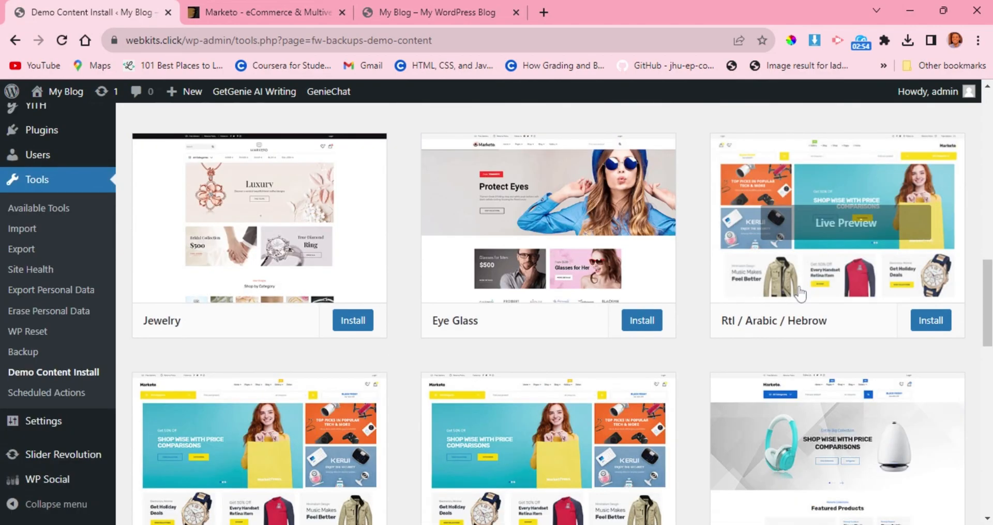
scroll(801, 293, "down", 10)
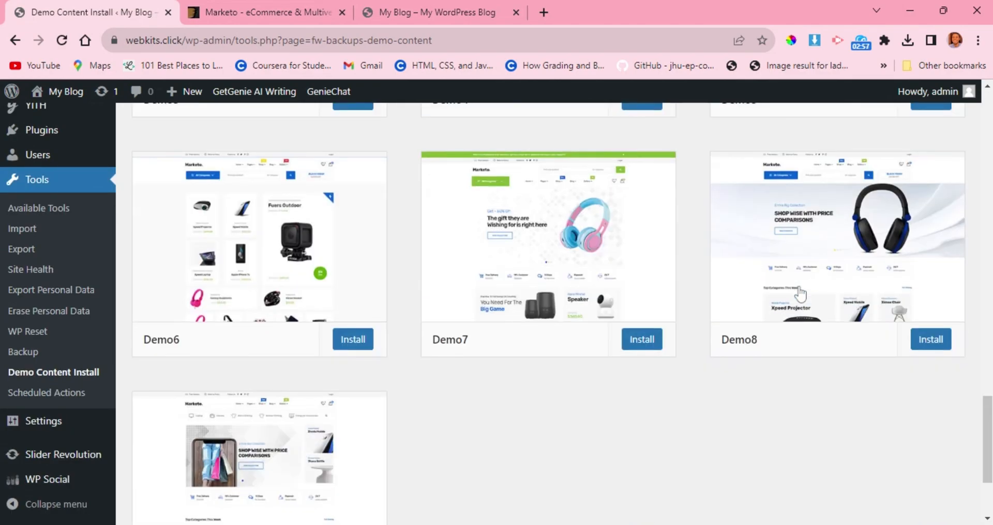
scroll(800, 294, "up", 5)
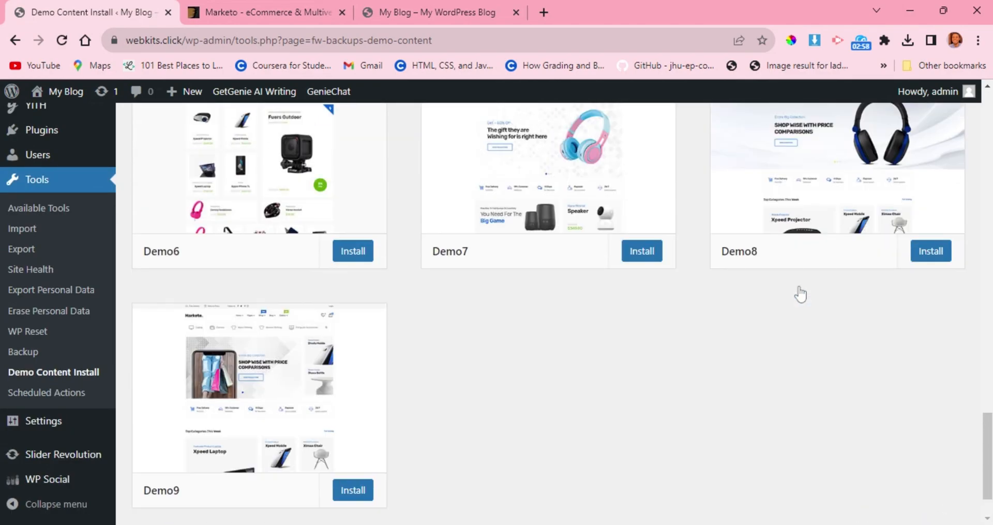
Install the Shoe demo content and accept that it replaces the website's current content.
scroll(801, 294, "up", 8)
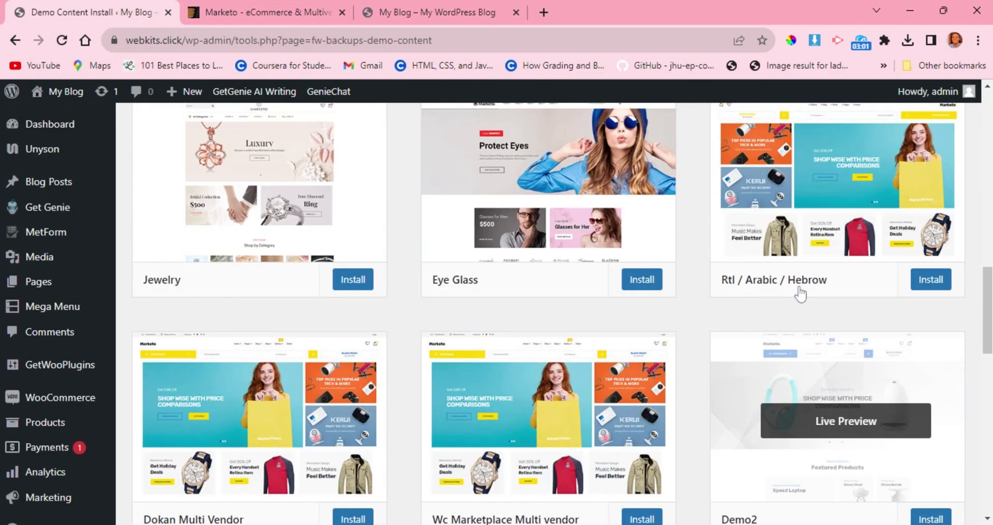
scroll(801, 294, "up", 5)
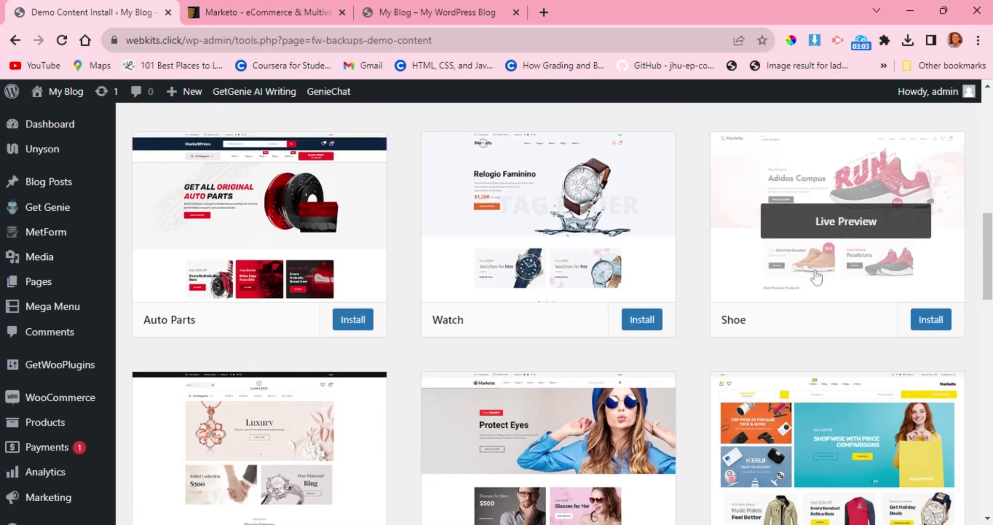
scroll(817, 278, "down", 2)
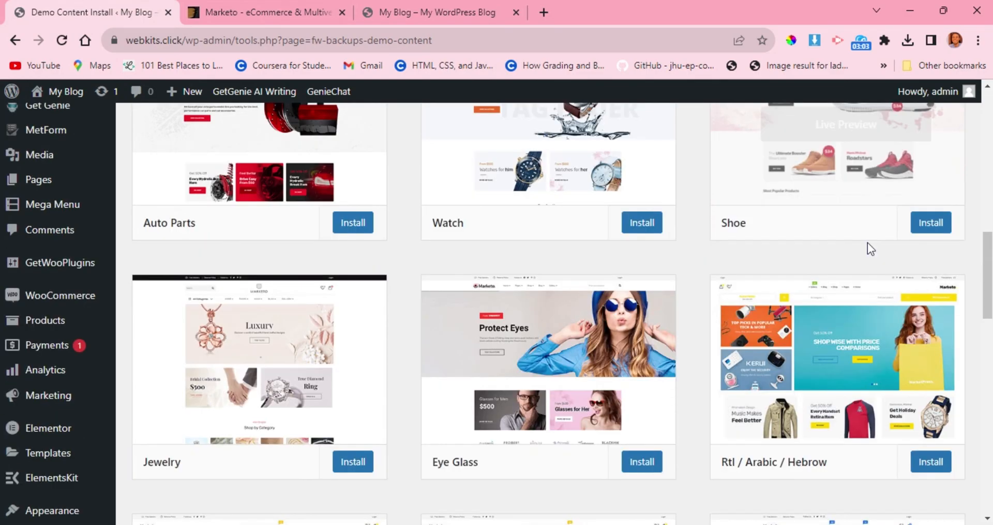
left_click(931, 223)
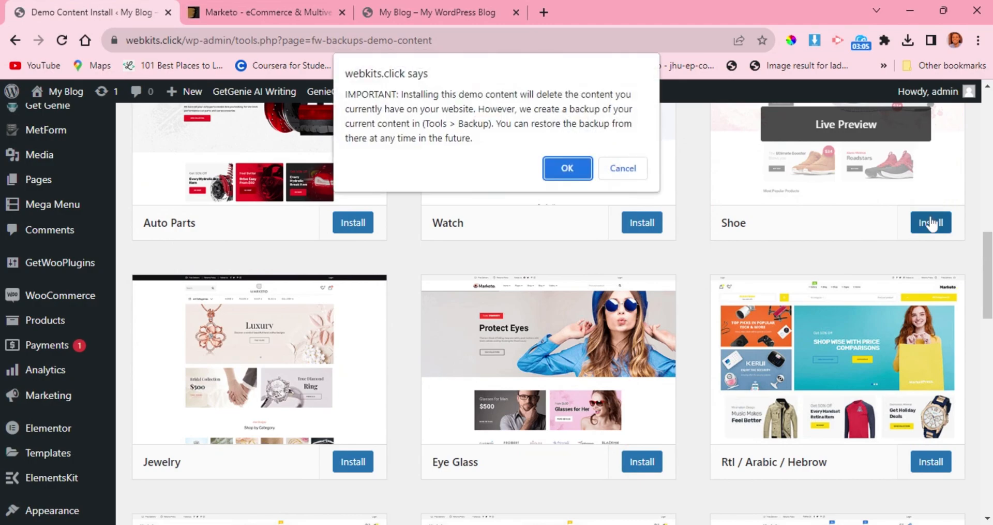
left_click(567, 168)
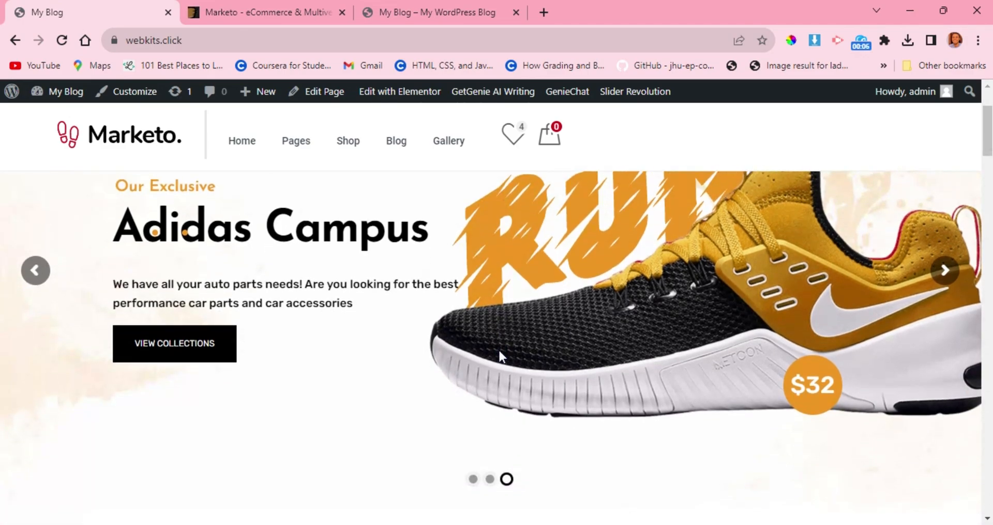
Examine the storefront home page from the hero slider through the product, discount and brand sections to the footer.
scroll(499, 350, "down", 7)
scroll(499, 350, "down", 3)
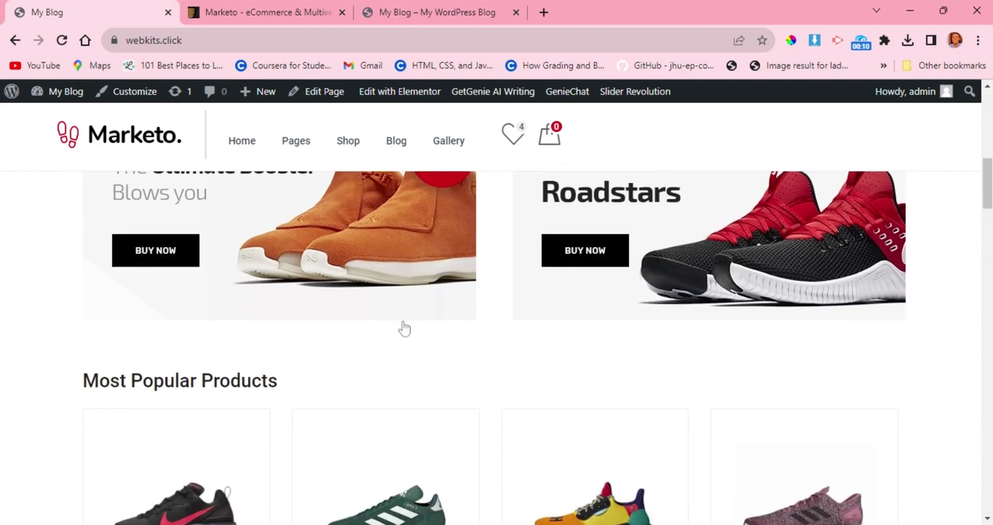
scroll(371, 384, "down", 4)
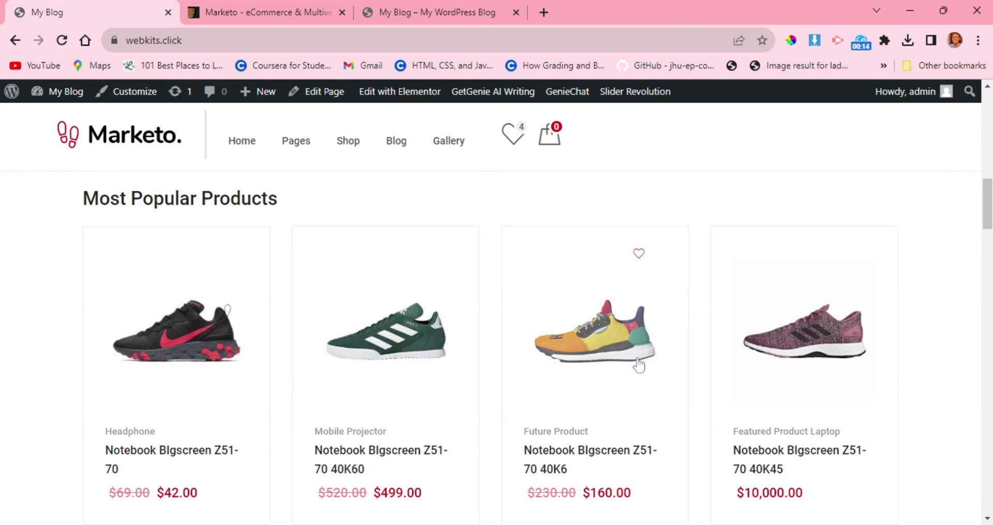
scroll(638, 361, "down", 4)
scroll(440, 392, "down", 3)
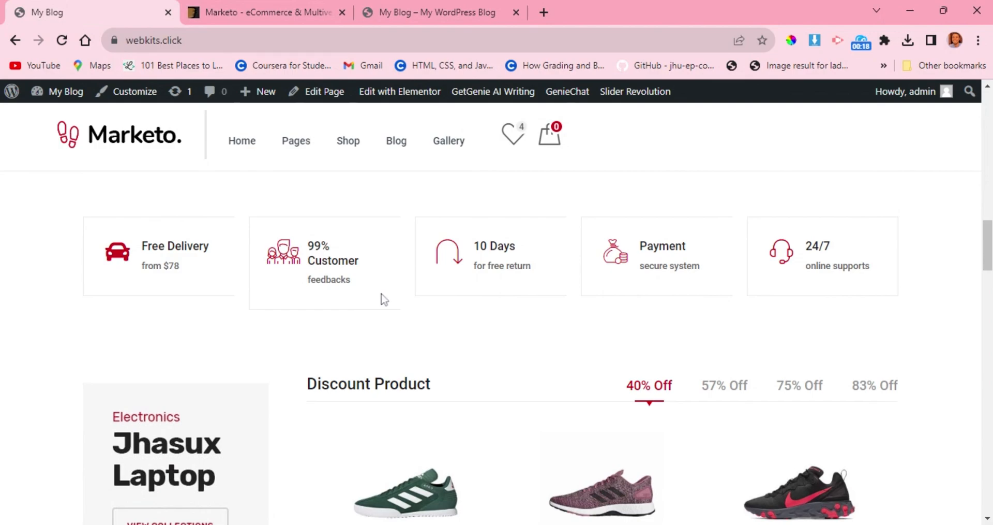
scroll(384, 299, "down", 5)
scroll(383, 299, "down", 10)
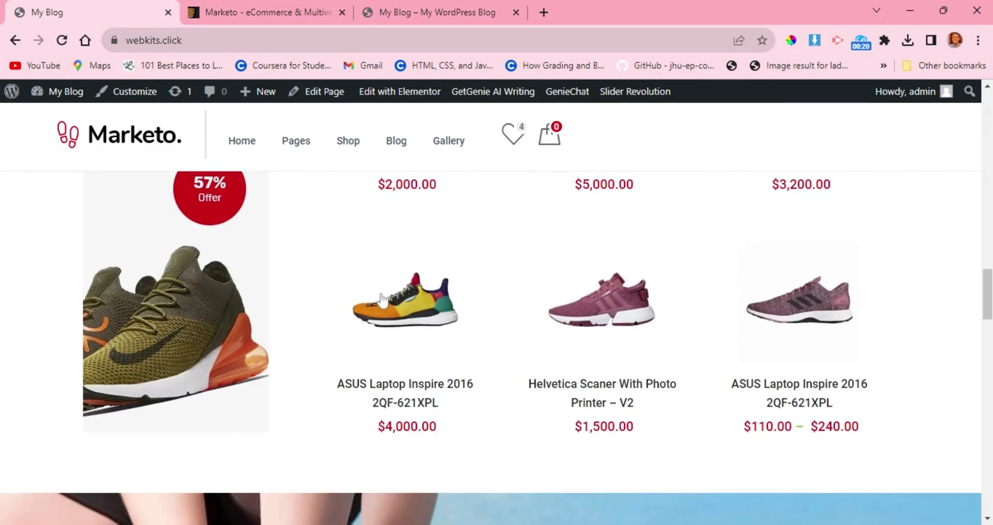
scroll(381, 294, "down", 10)
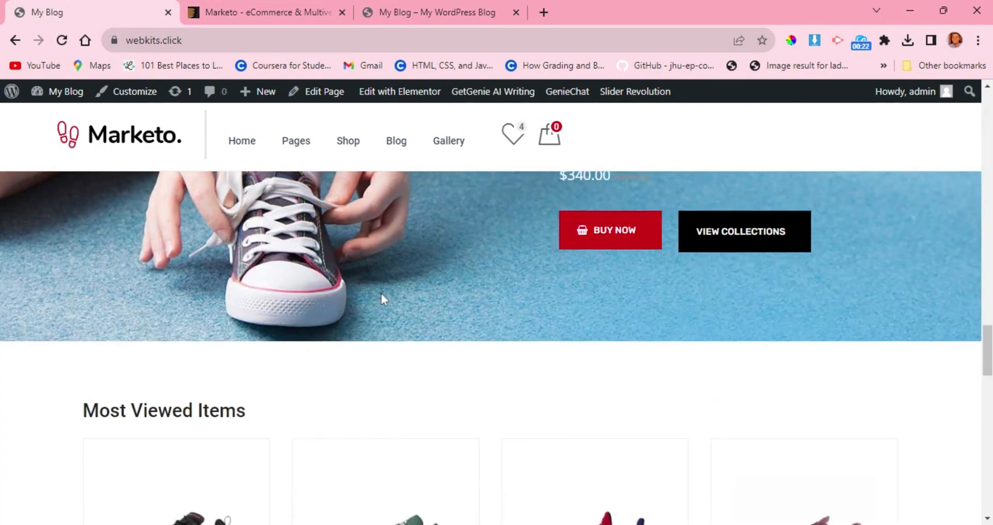
scroll(383, 299, "down", 12)
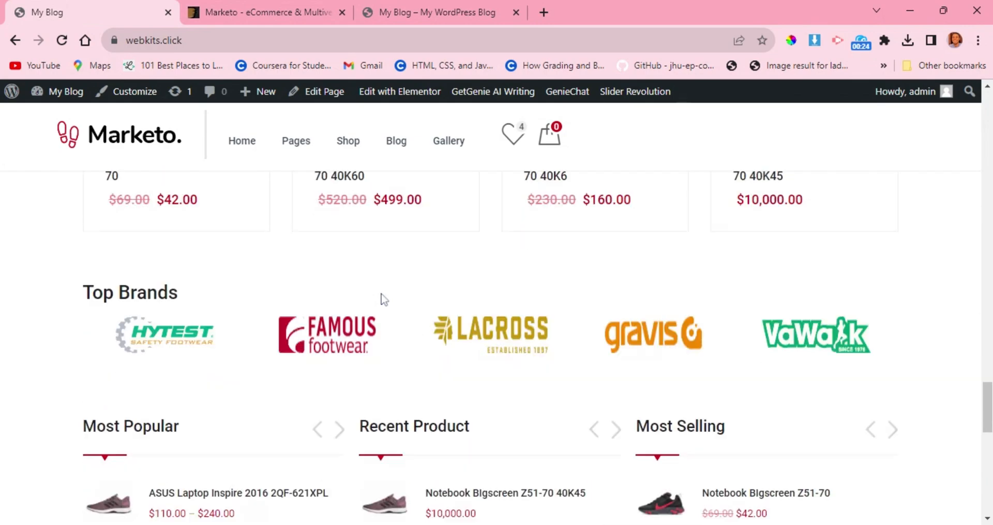
scroll(383, 300, "down", 6)
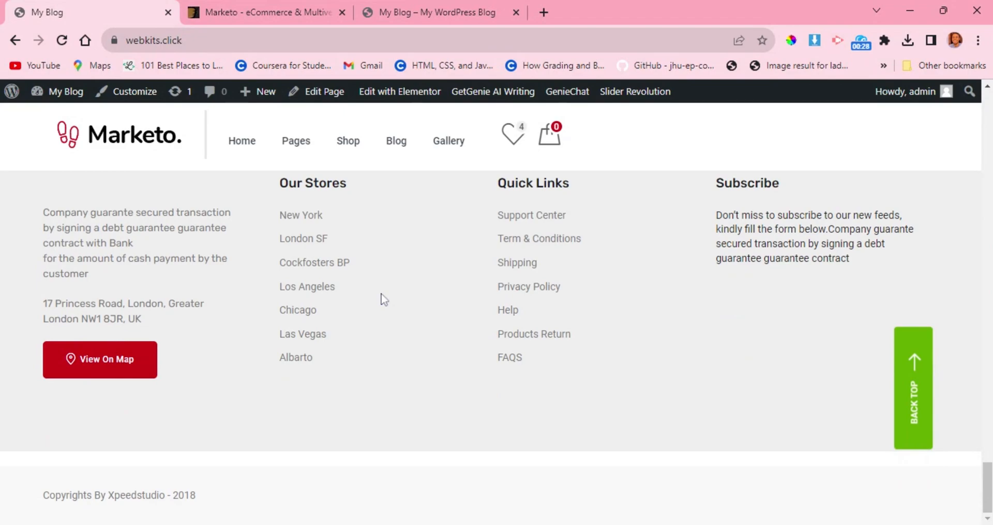
scroll(384, 299, "up", 20)
scroll(383, 299, "up", 15)
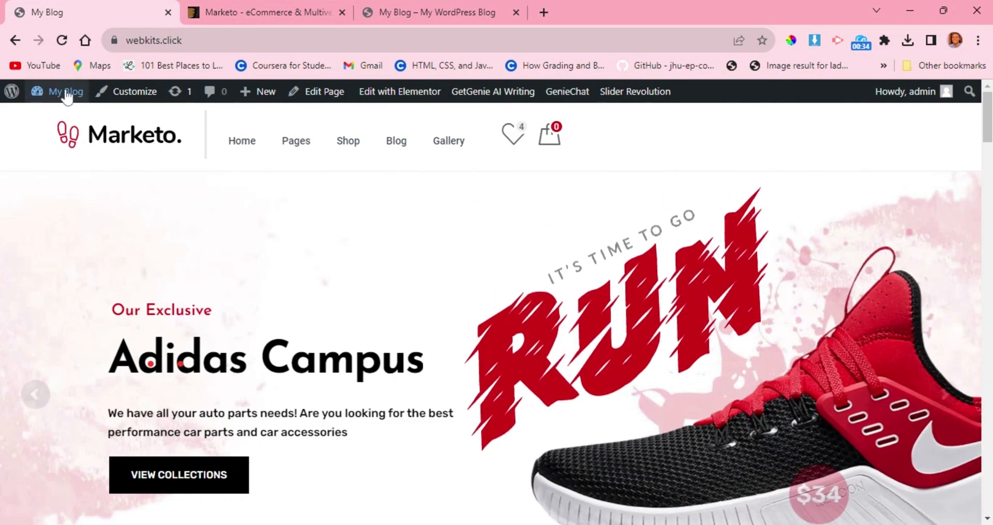
Go to the site's admin dashboard, running the required WordPress database update on the way.
mouse_move(67, 96)
left_click(65, 118)
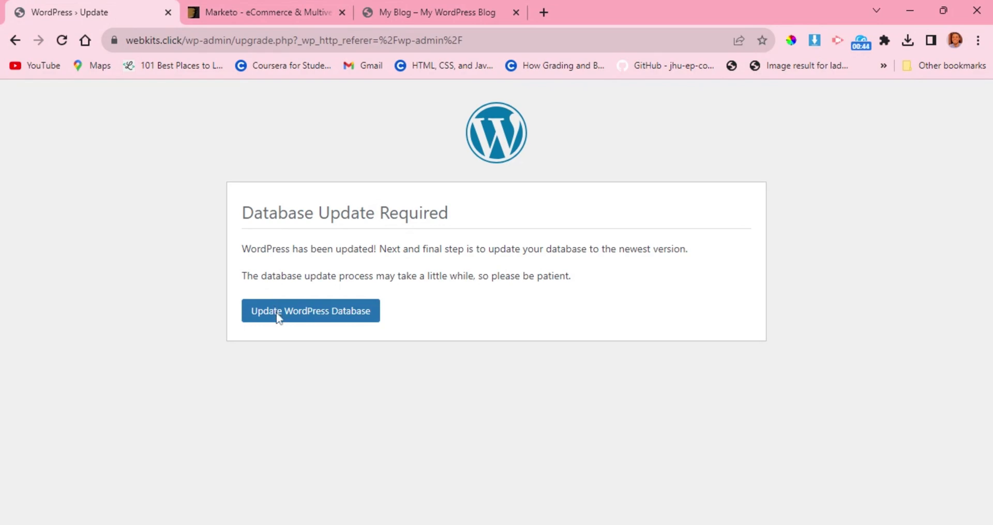
left_click(278, 317)
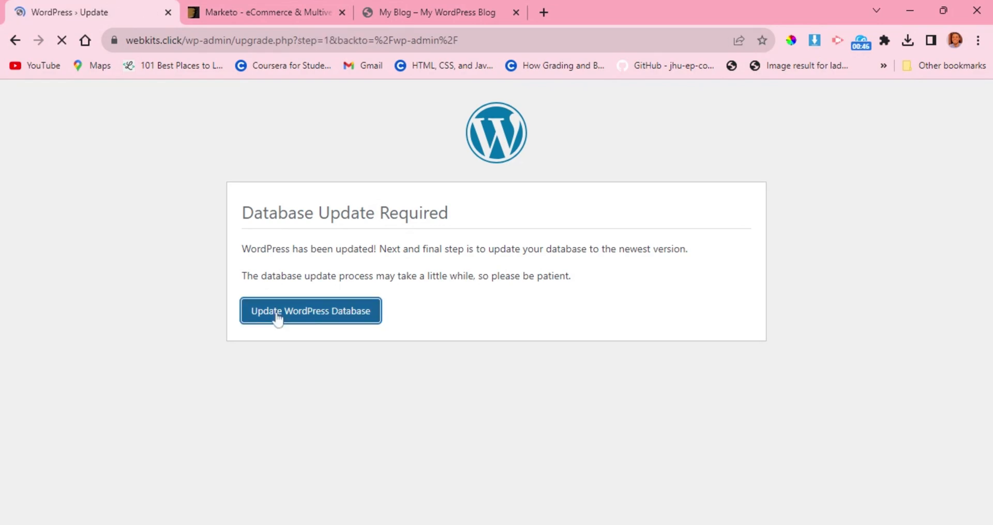
left_click(277, 287)
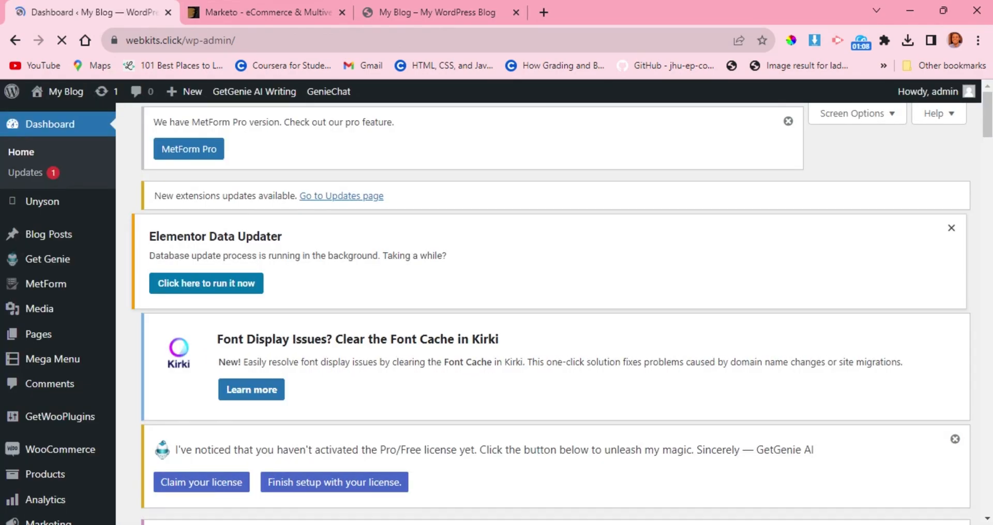
Open the list of all pages on the site.
scroll(277, 288, "down", 1)
scroll(278, 288, "up", 1)
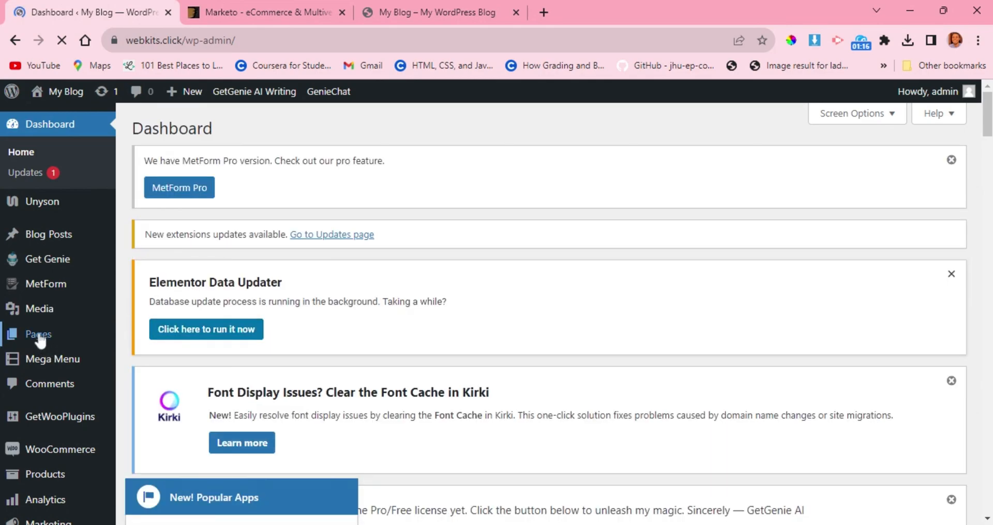
mouse_move(40, 342)
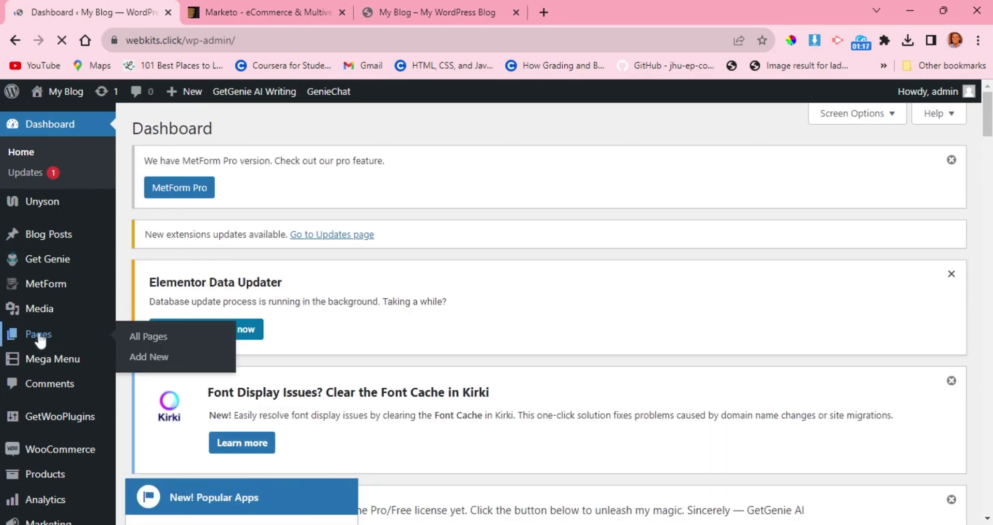
left_click(133, 339)
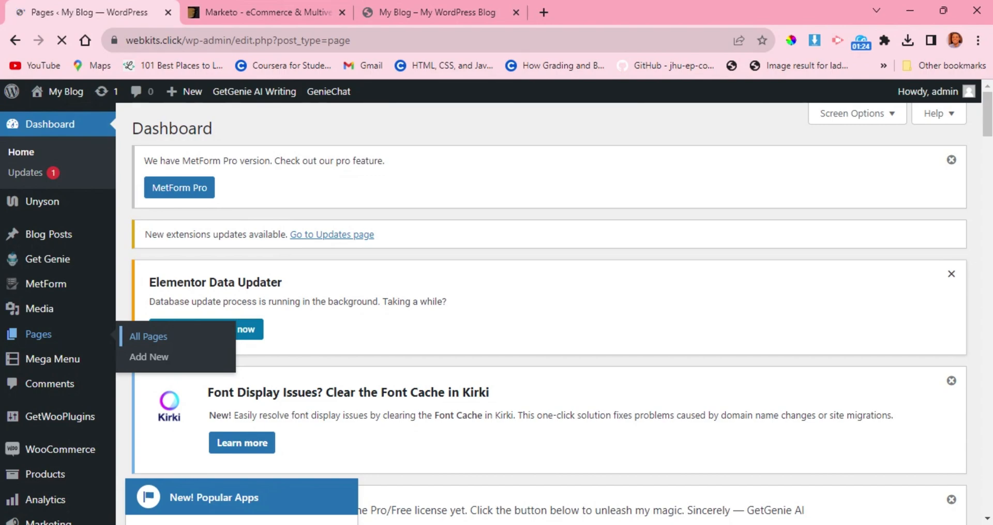
Move the Product Category V2 page to the trash in the pages list.
scroll(320, 325, "down", 5)
scroll(320, 325, "down", 5)
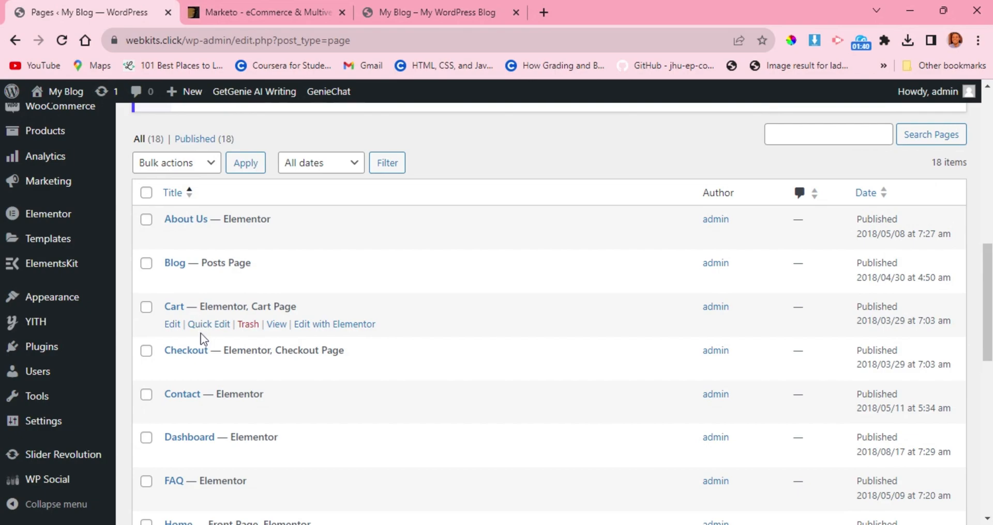
scroll(201, 333, "down", 2)
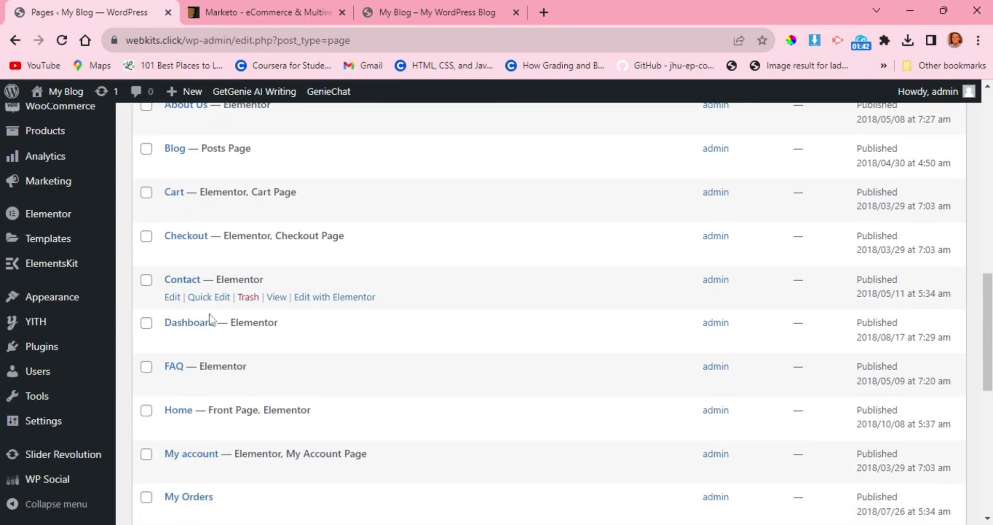
scroll(201, 332, "down", 2)
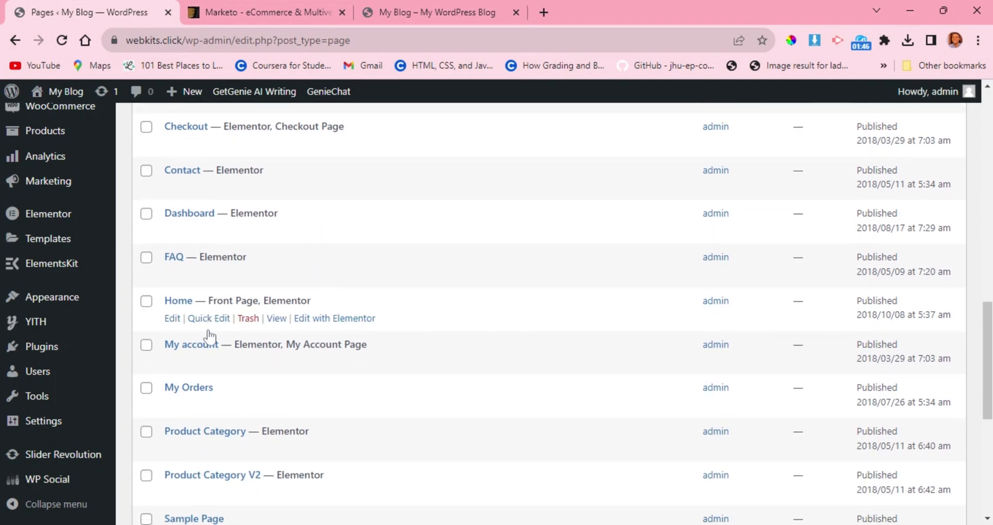
scroll(206, 336, "down", 2)
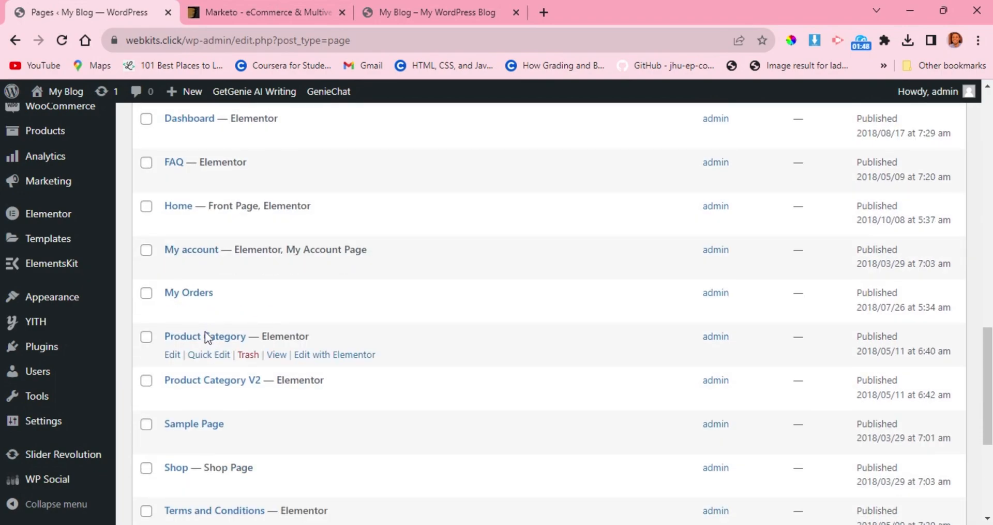
scroll(207, 340, "down", 1)
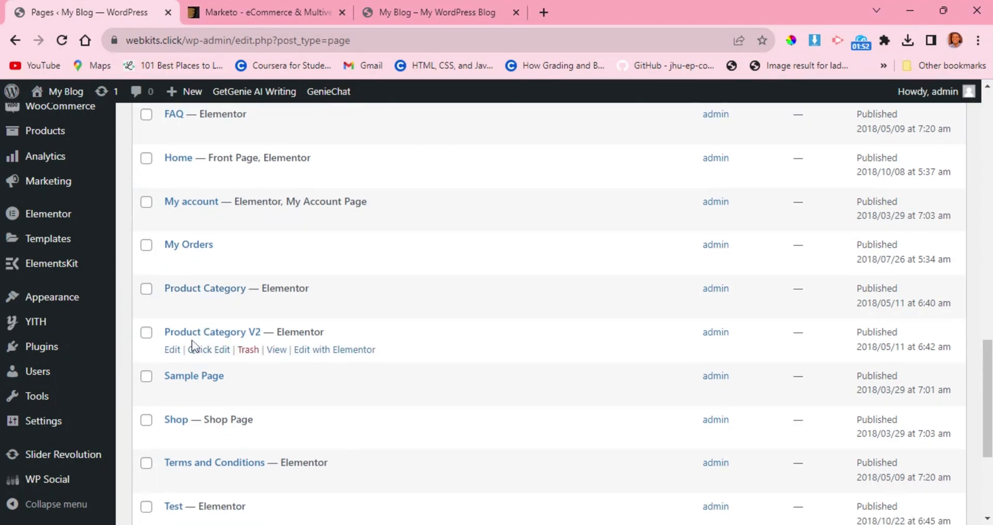
left_click(247, 351)
scroll(241, 354, "down", 1)
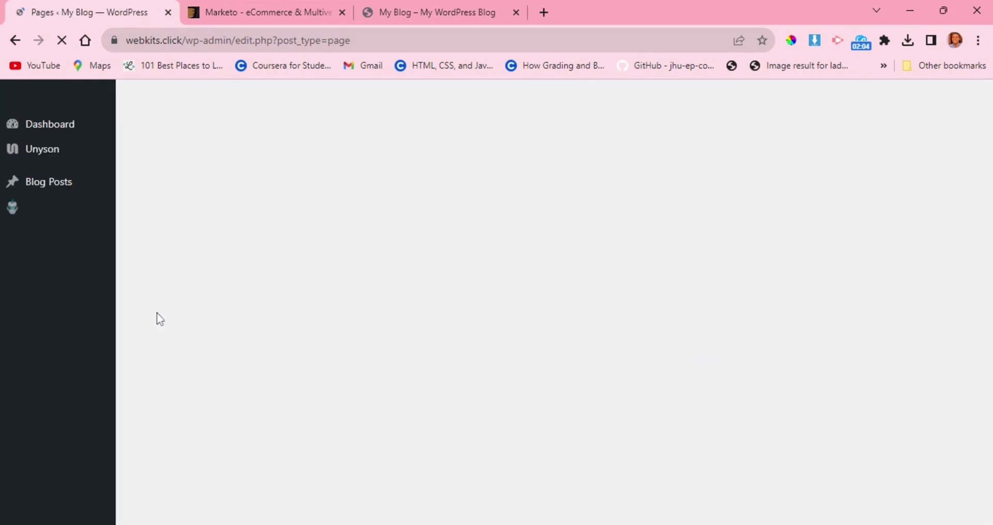
scroll(157, 312, "down", 10)
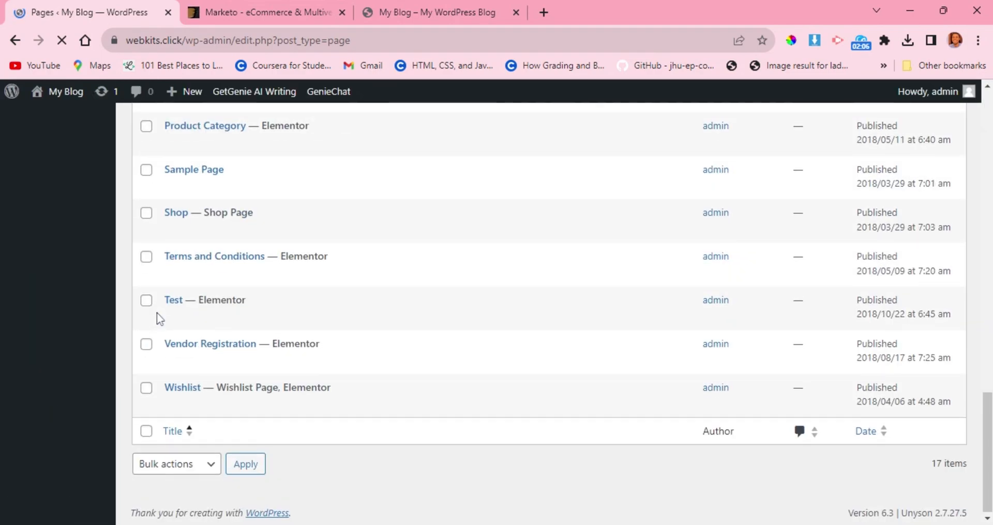
Move the Sample Page, Test and Vendor Registration pages to the trash with one bulk action.
left_click(146, 169)
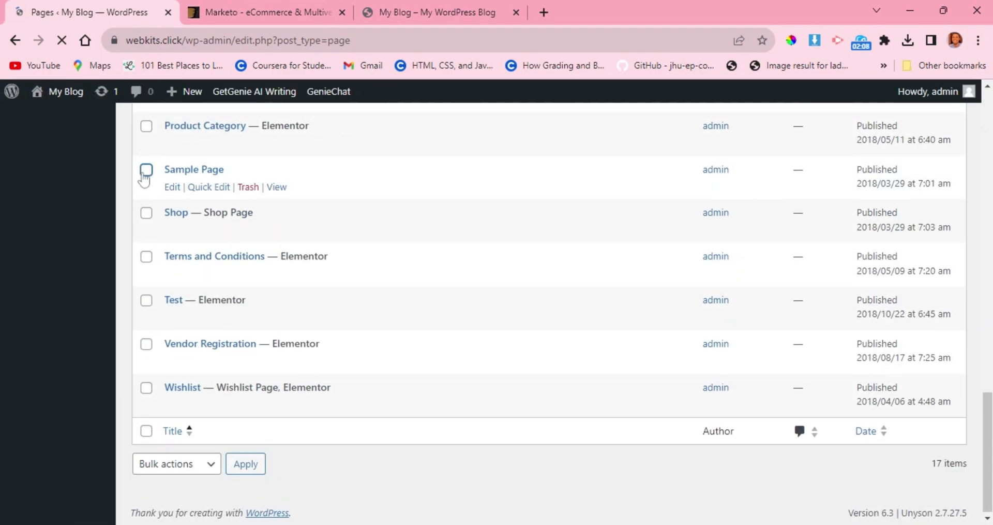
left_click(147, 301)
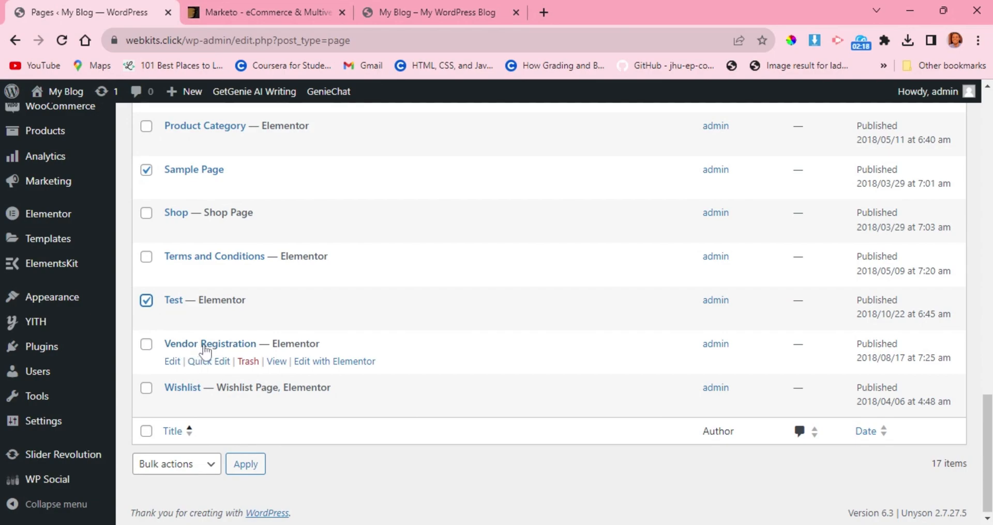
left_click(145, 346)
left_click(181, 469)
left_click(185, 515)
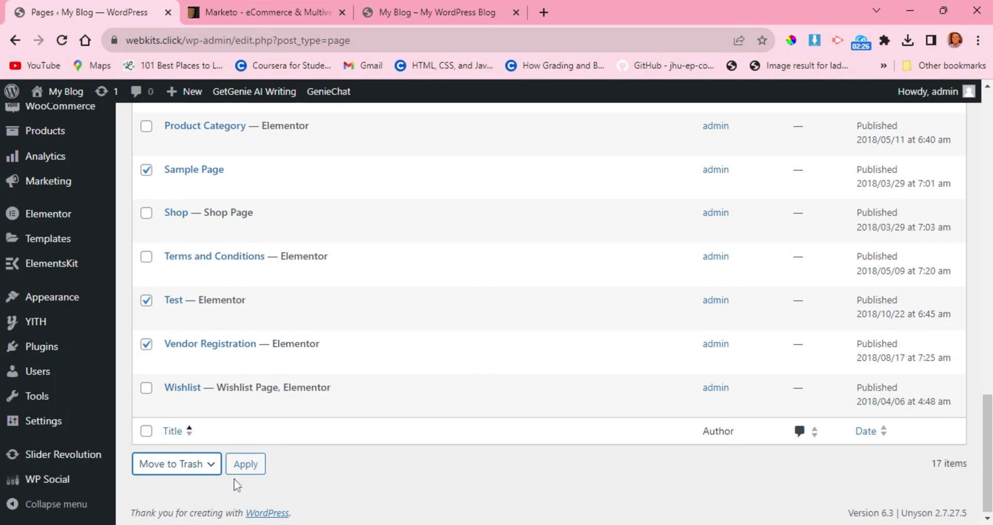
left_click(246, 464)
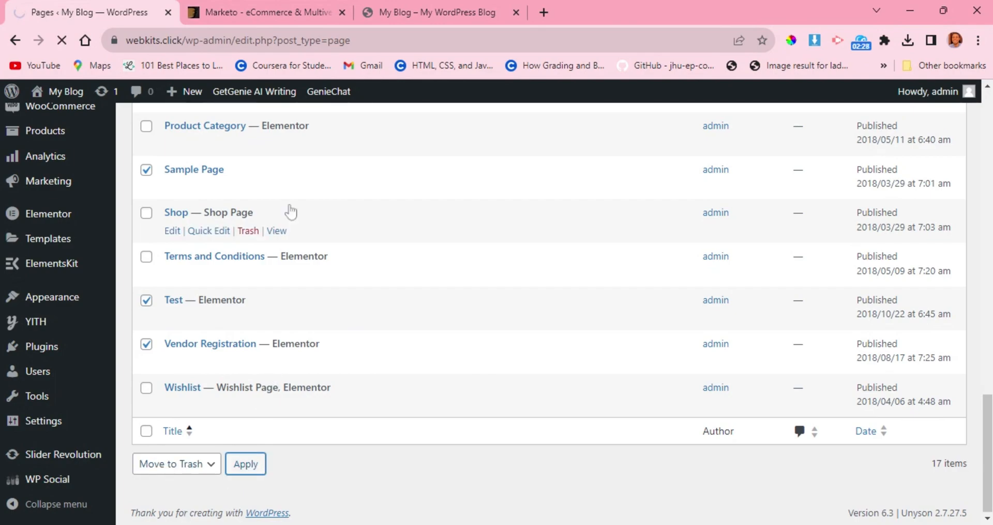
scroll(290, 210, "up", 7)
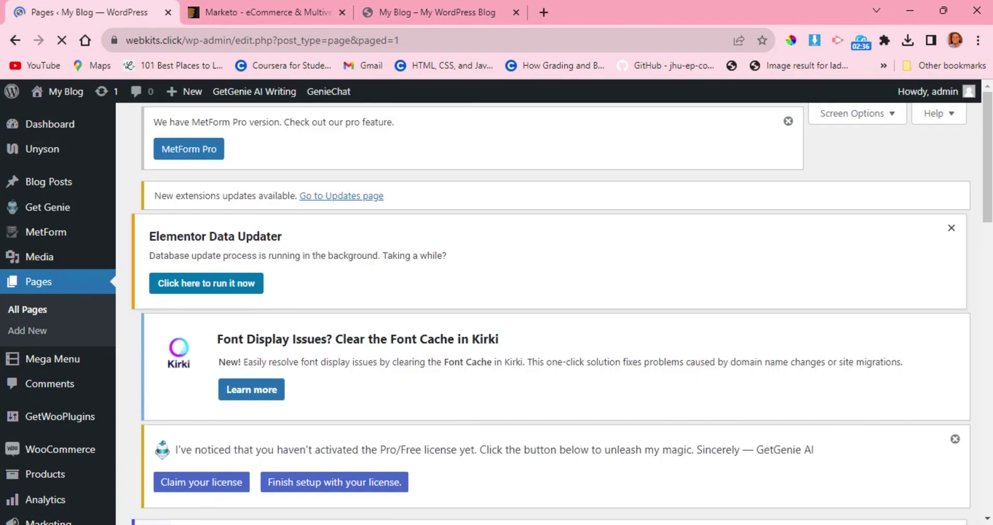
scroll(284, 368, "down", 1)
scroll(284, 368, "down", 1)
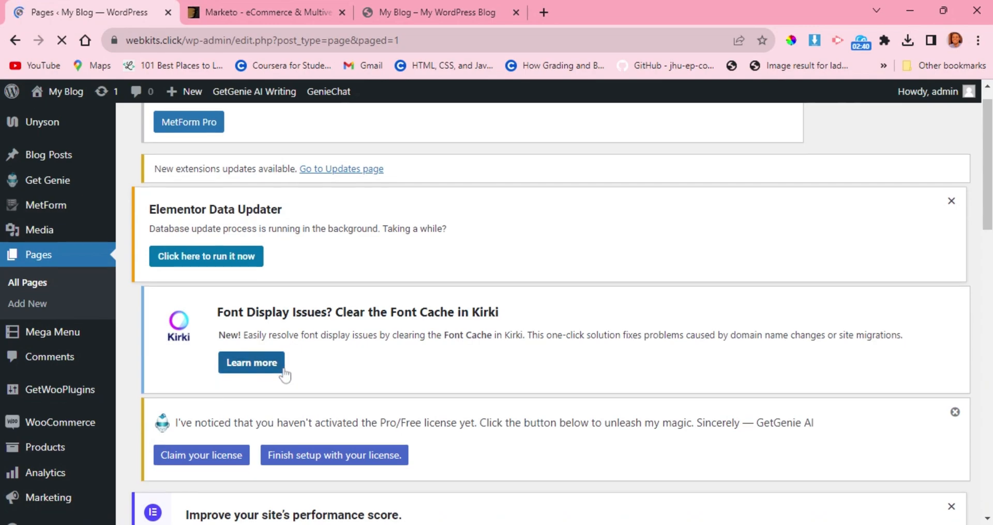
scroll(285, 369, "up", 1)
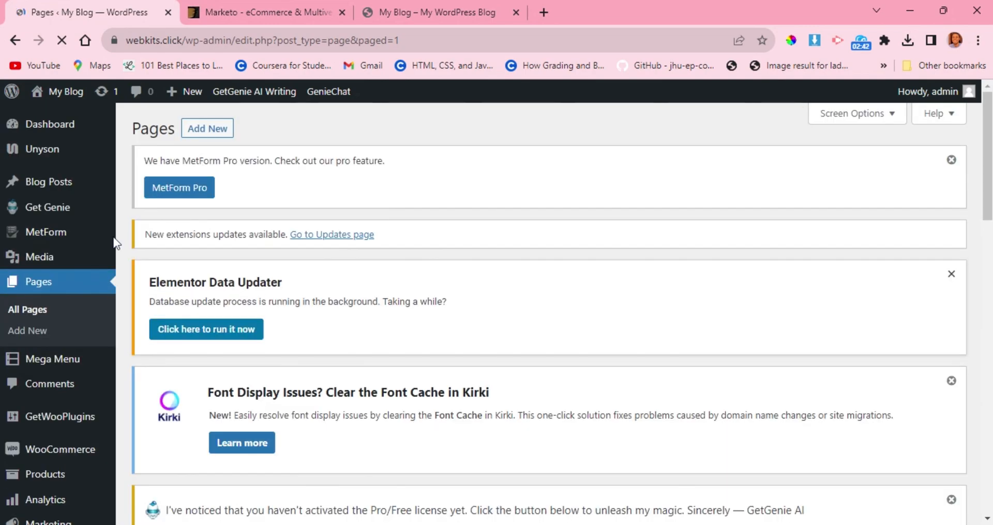
Open the list of all blog posts and move every demo post to the trash in bulk.
mouse_move(64, 192)
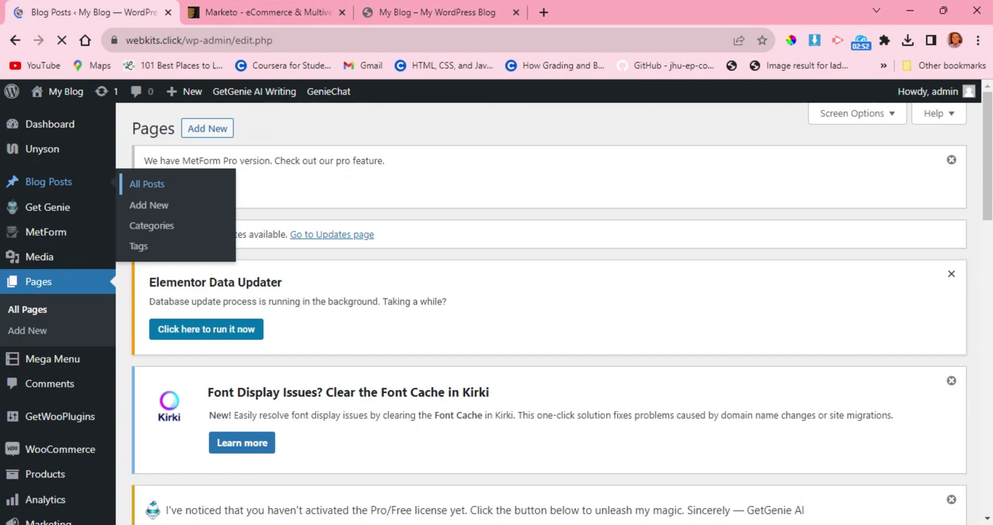
scroll(277, 367, "down", 10)
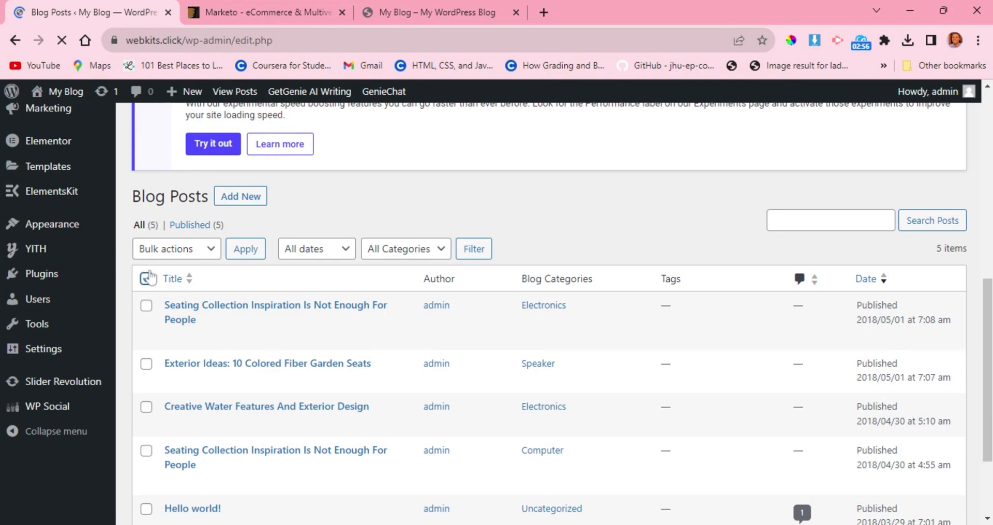
left_click(164, 250)
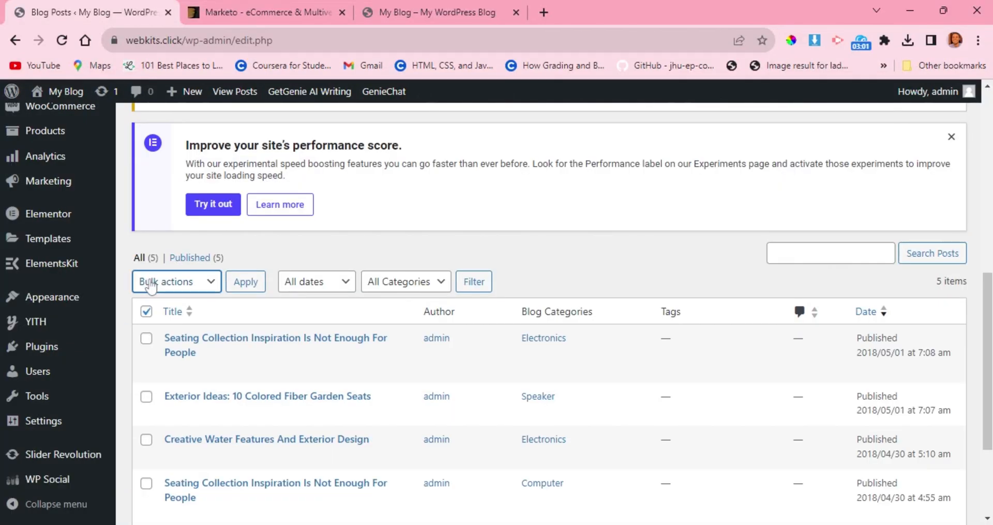
left_click(146, 312)
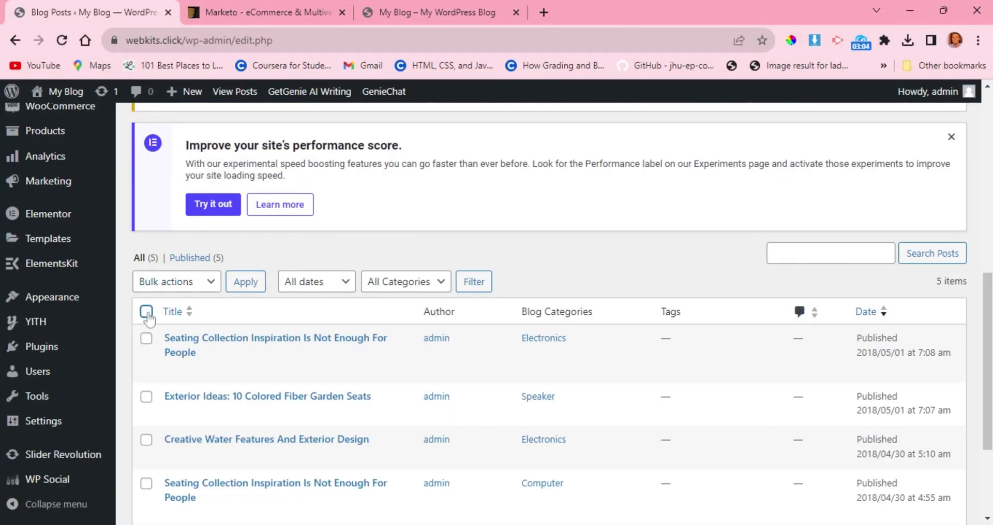
left_click(146, 312)
left_click(208, 282)
left_click(172, 331)
left_click(247, 289)
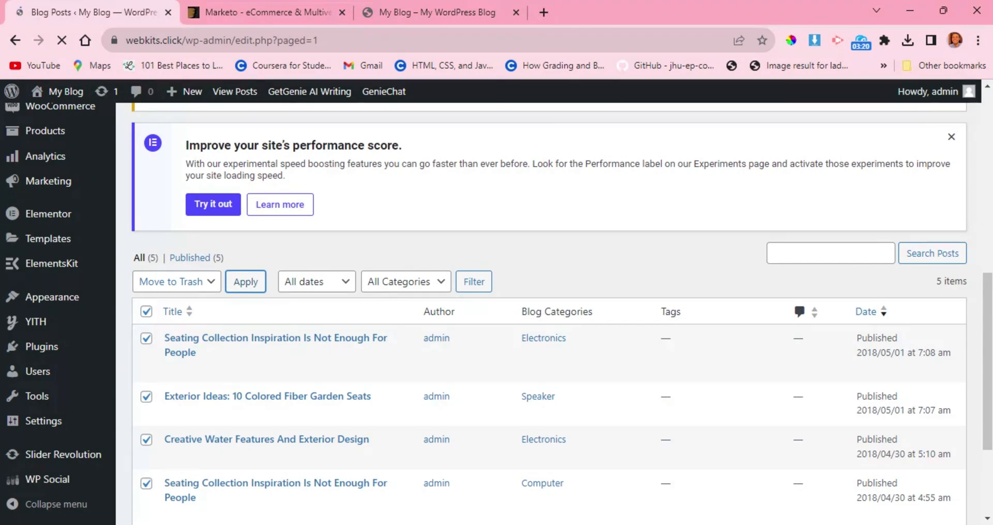
scroll(223, 298, "down", 6)
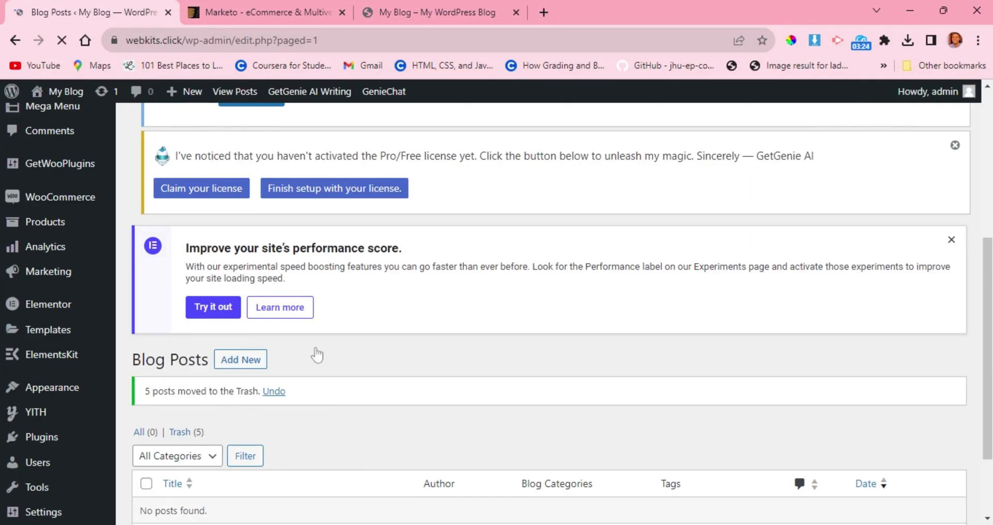
scroll(317, 350, "down", 2)
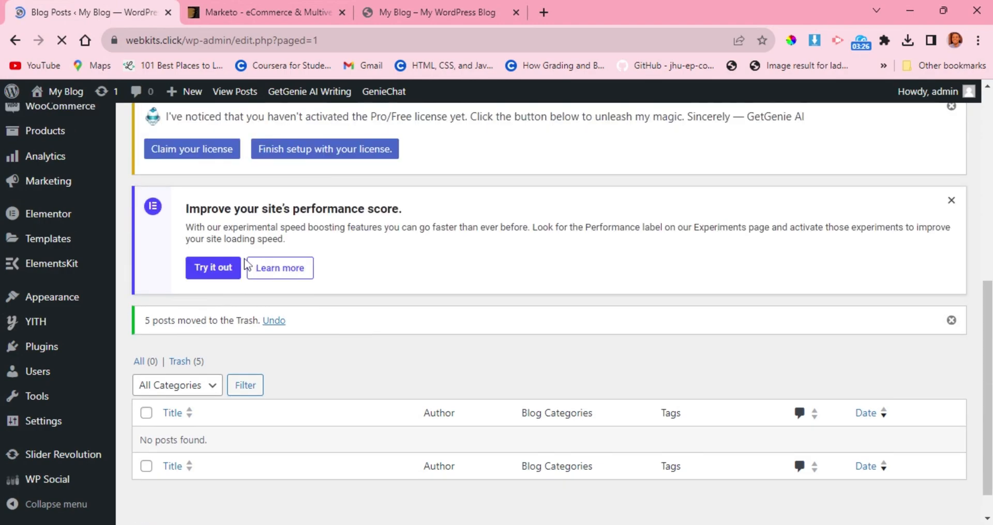
scroll(266, 382, "down", 1)
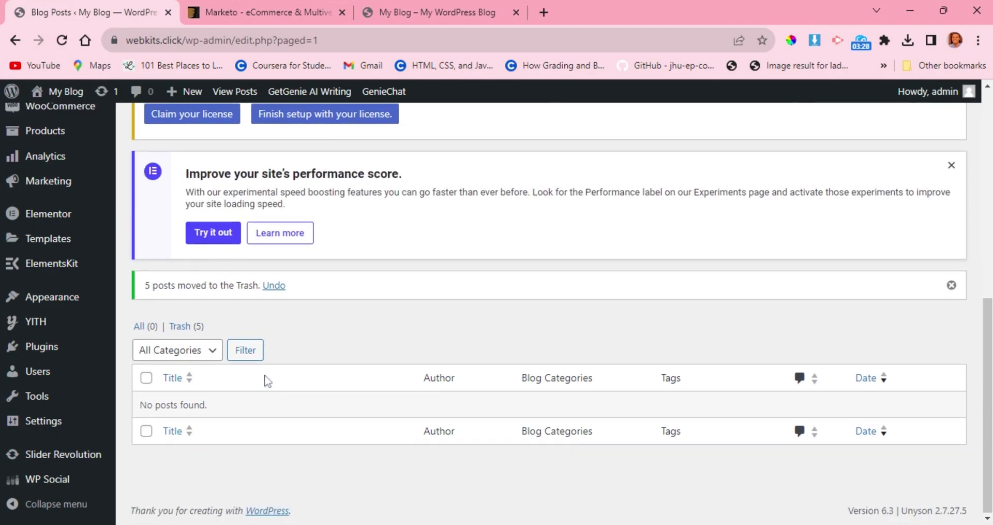
Open the blog categories and bulk delete the Computer, Electronics and Speaker categories.
scroll(293, 373, "up", 4)
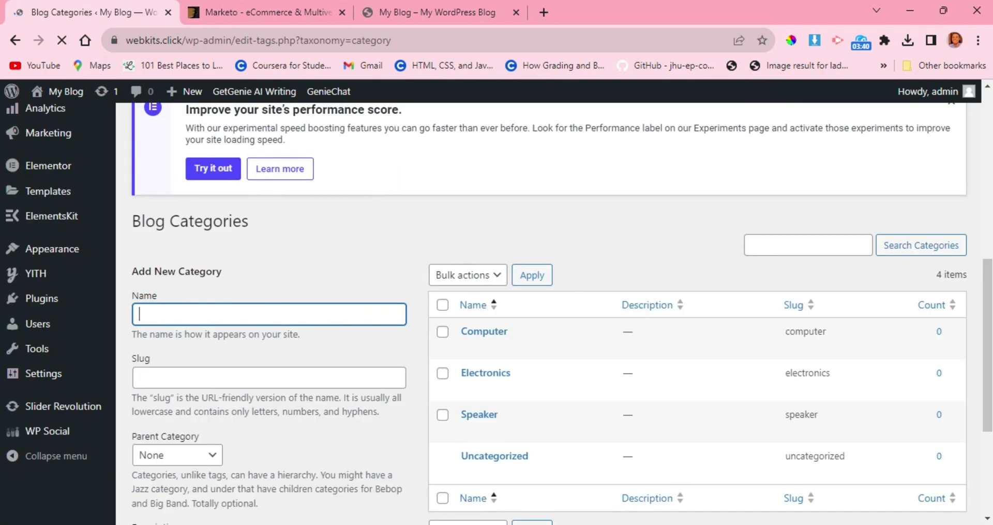
scroll(470, 255, "down", 1)
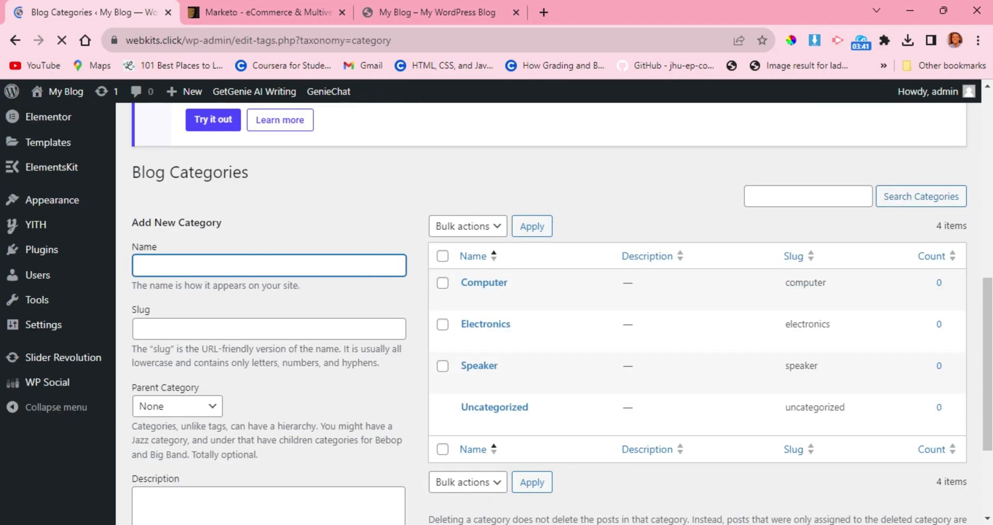
left_click(443, 256)
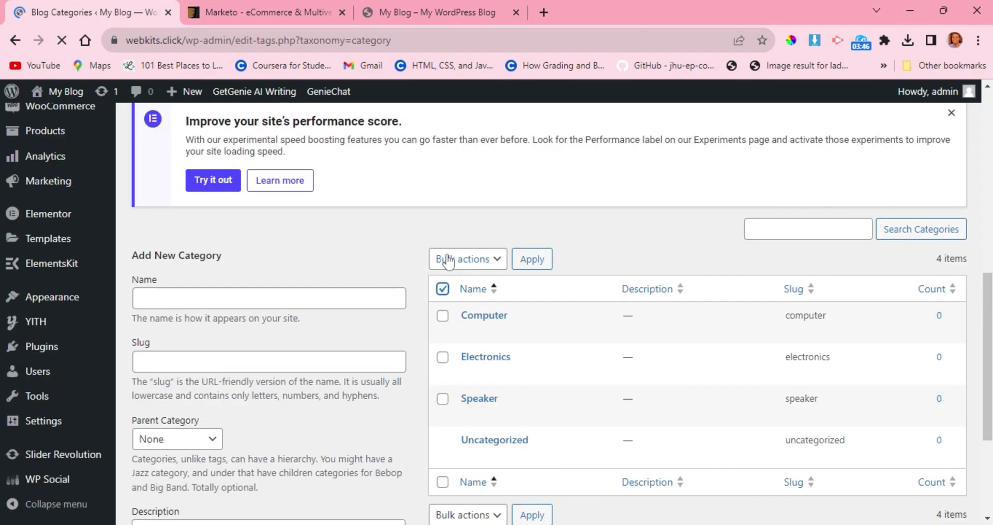
left_click(443, 290)
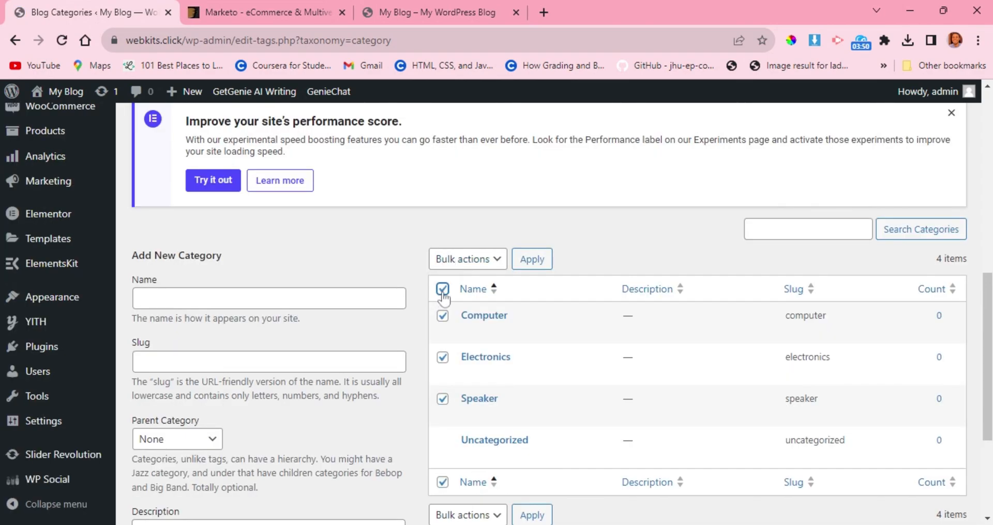
left_click(459, 263)
left_click(462, 277)
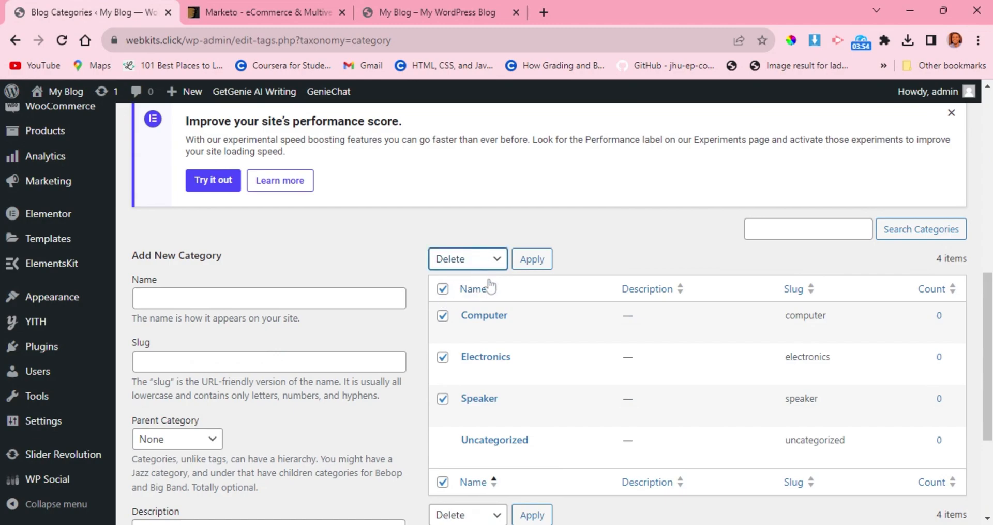
left_click(529, 262)
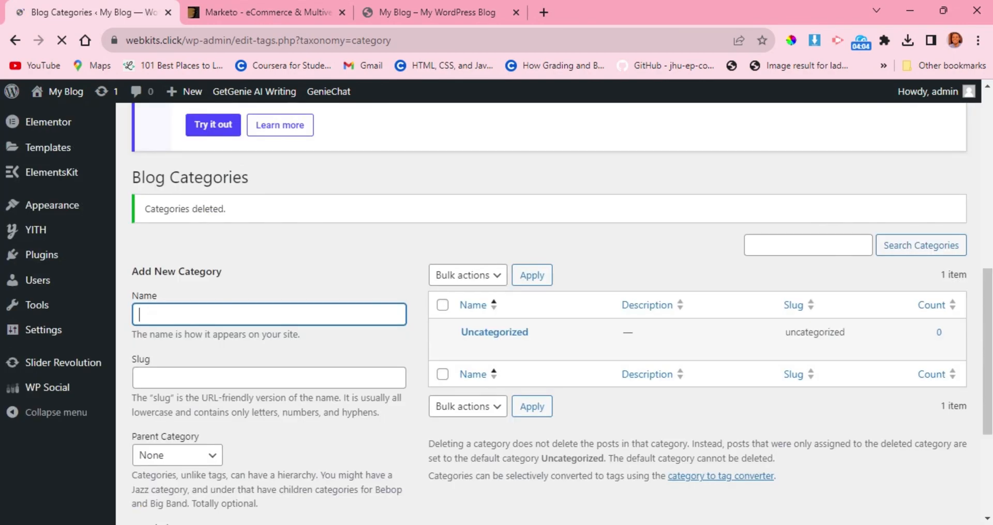
scroll(433, 241, "down", 2)
scroll(433, 241, "up", 2)
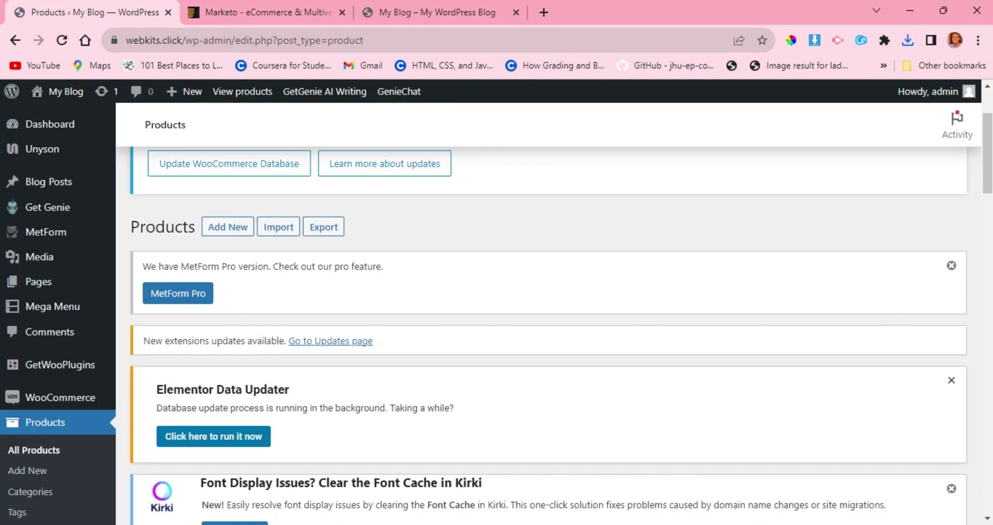
Open the list of all products and examine the demo products' images, names, stock, prices and categories.
scroll(393, 326, "down", 3)
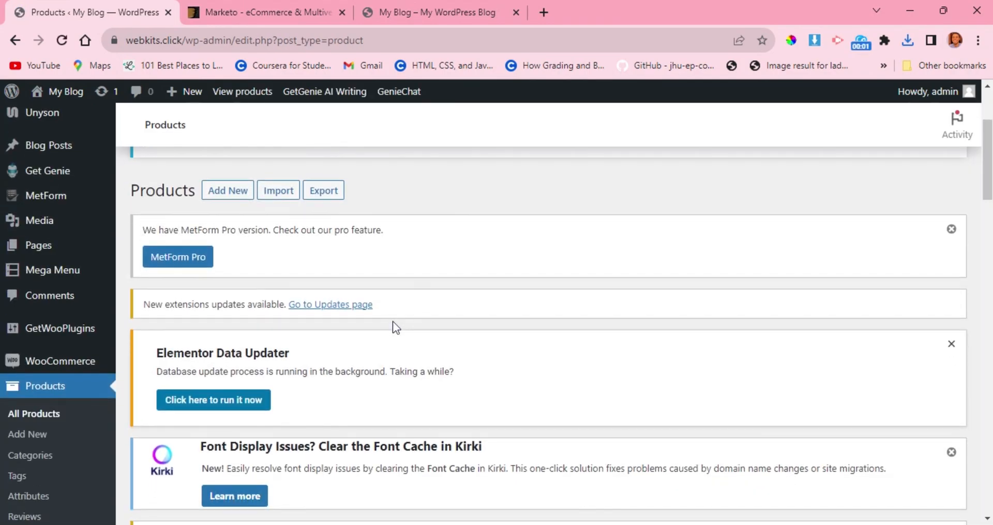
scroll(393, 323, "down", 5)
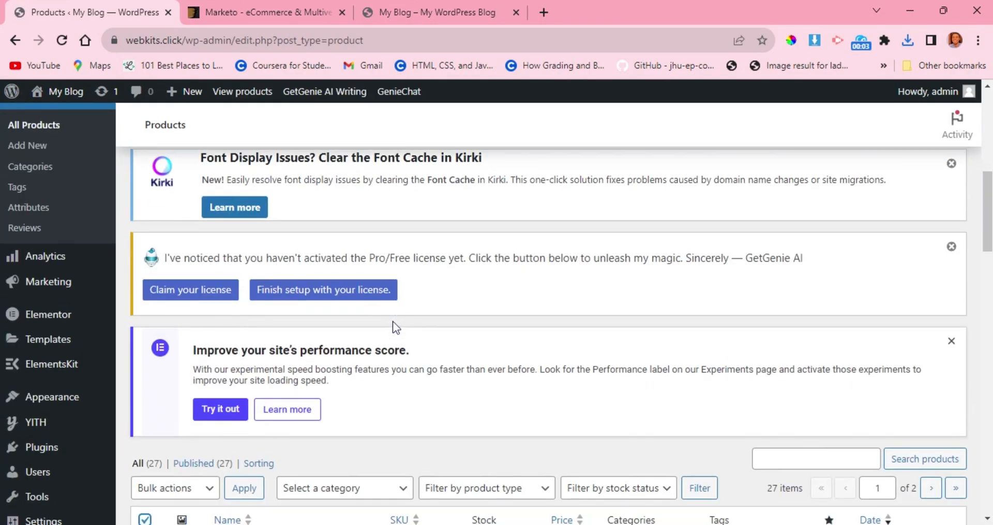
scroll(393, 324, "down", 4)
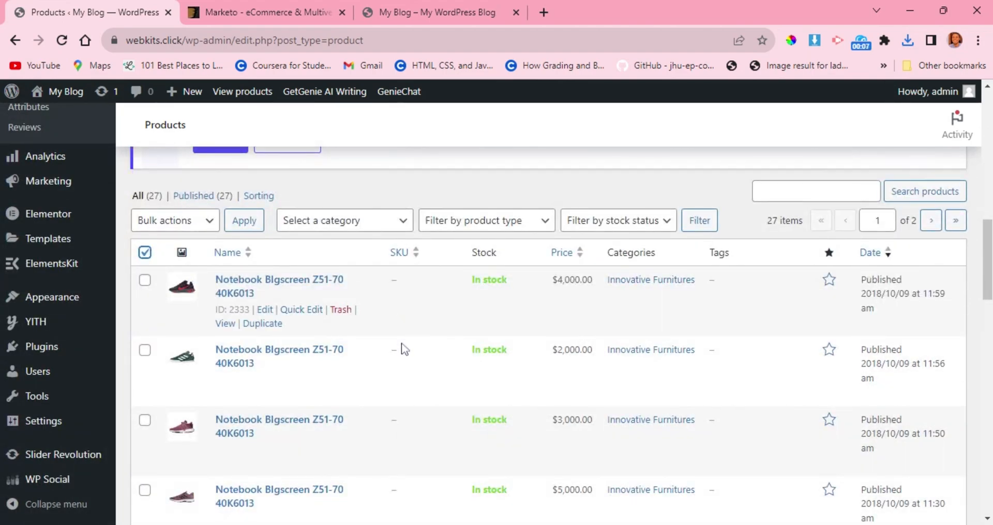
scroll(401, 344, "down", 2)
scroll(401, 344, "down", 9)
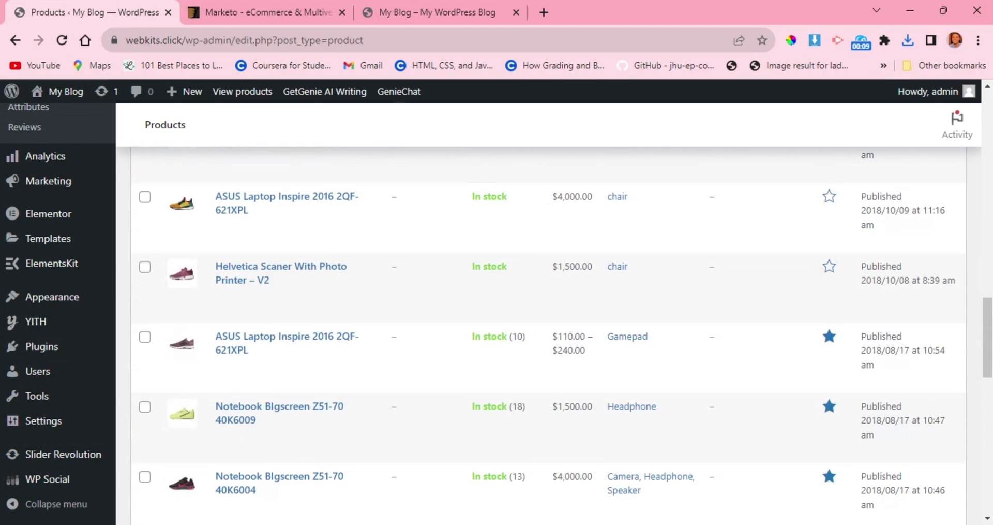
scroll(549, 336, "down", 10)
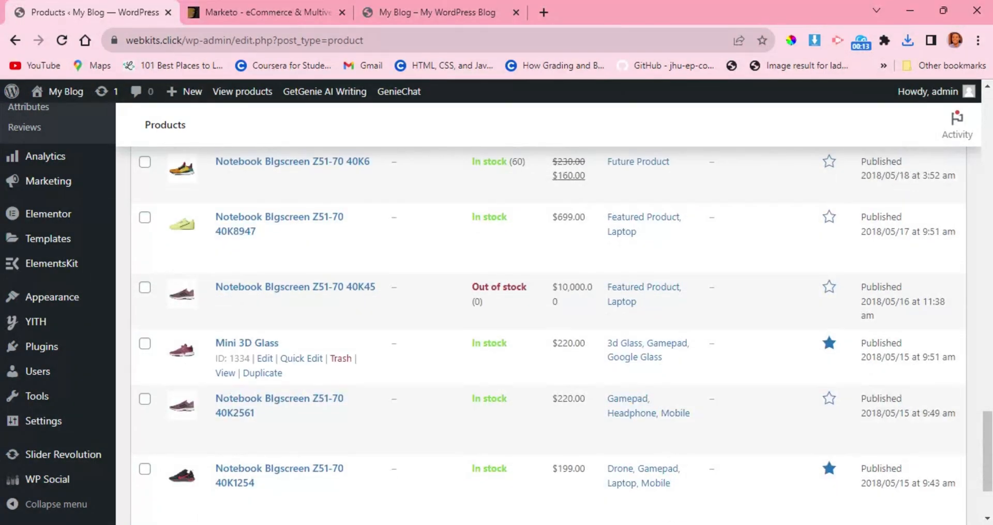
scroll(548, 310, "down", 2)
scroll(394, 343, "up", 15)
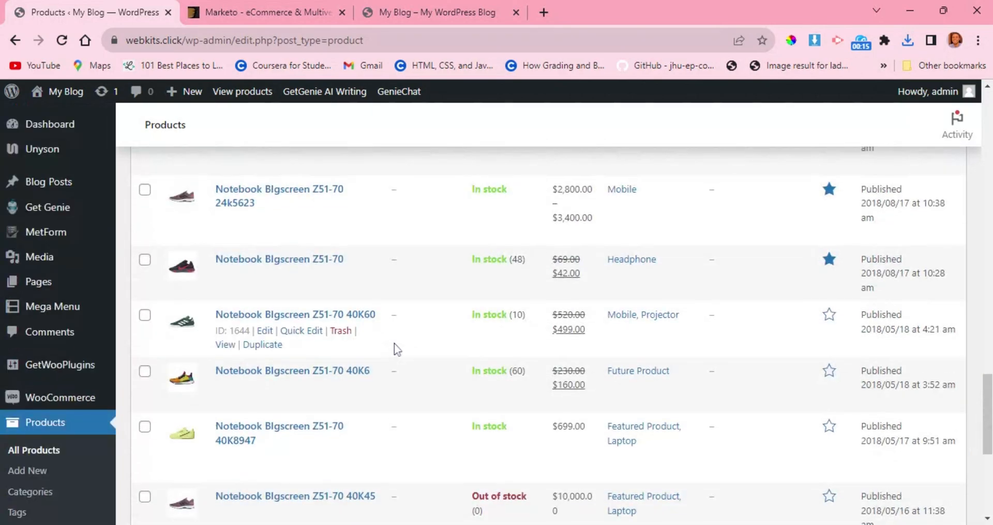
scroll(394, 343, "up", 6)
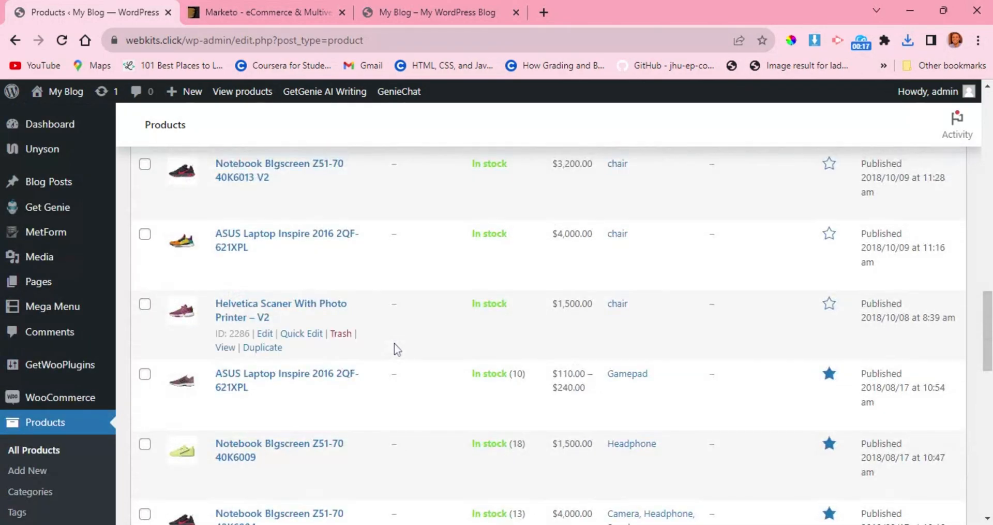
scroll(394, 343, "up", 5)
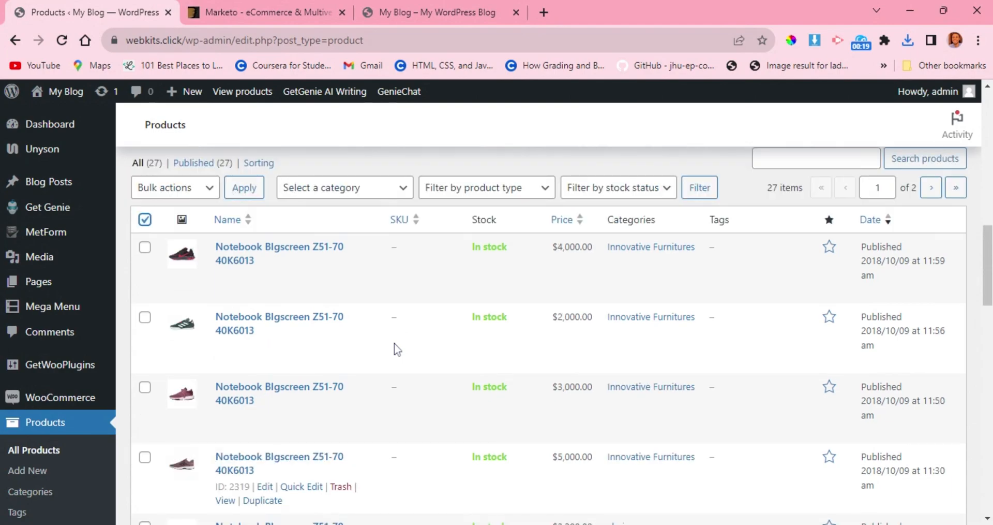
scroll(400, 310, "up", 4)
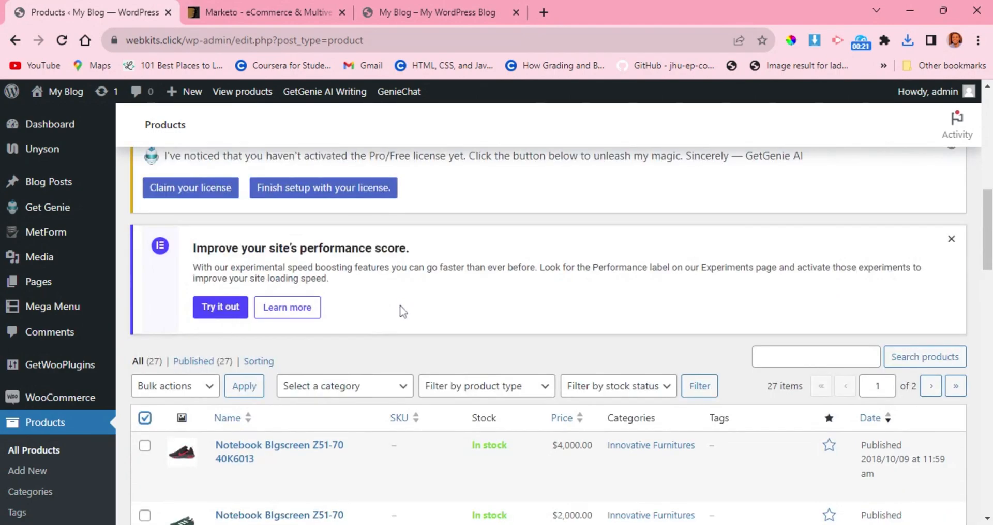
scroll(402, 313, "up", 4)
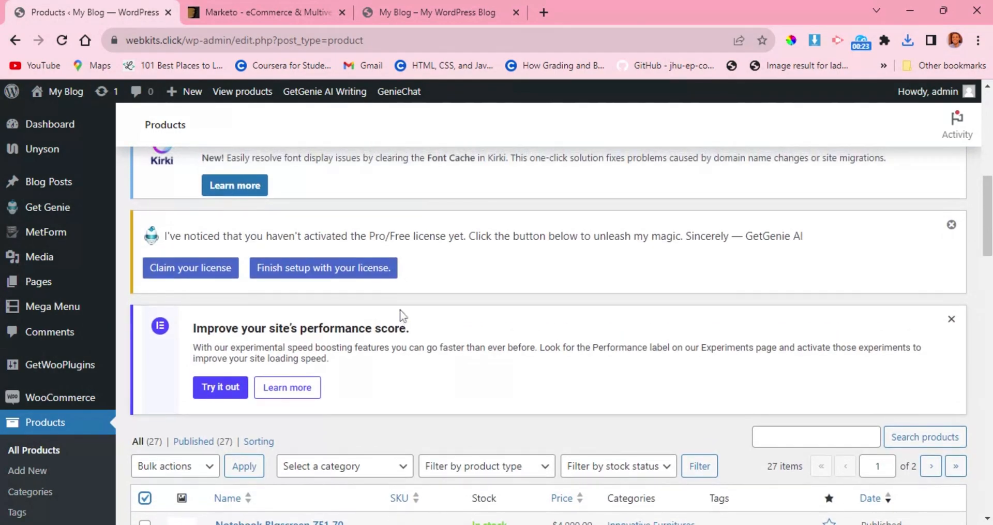
scroll(400, 310, "up", 4)
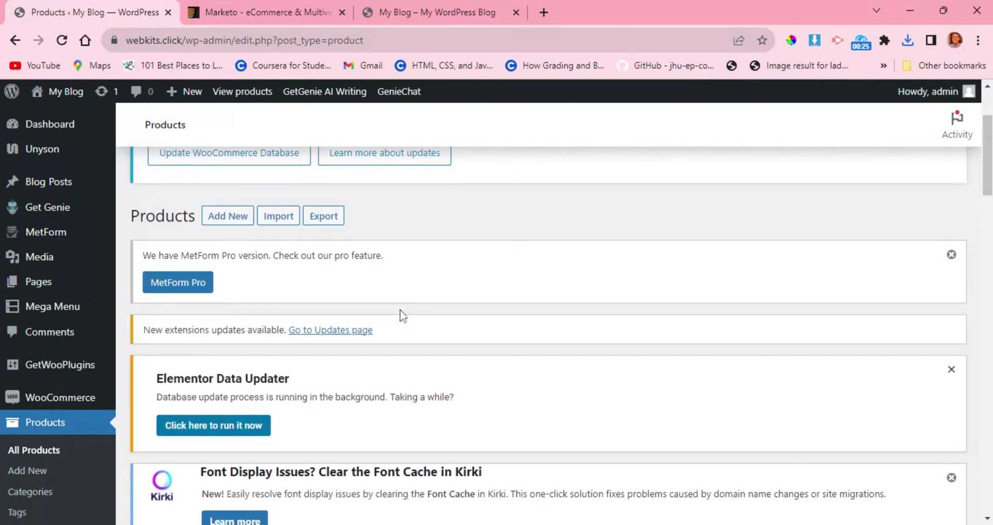
scroll(399, 309, "down", 5)
scroll(400, 309, "down", 10)
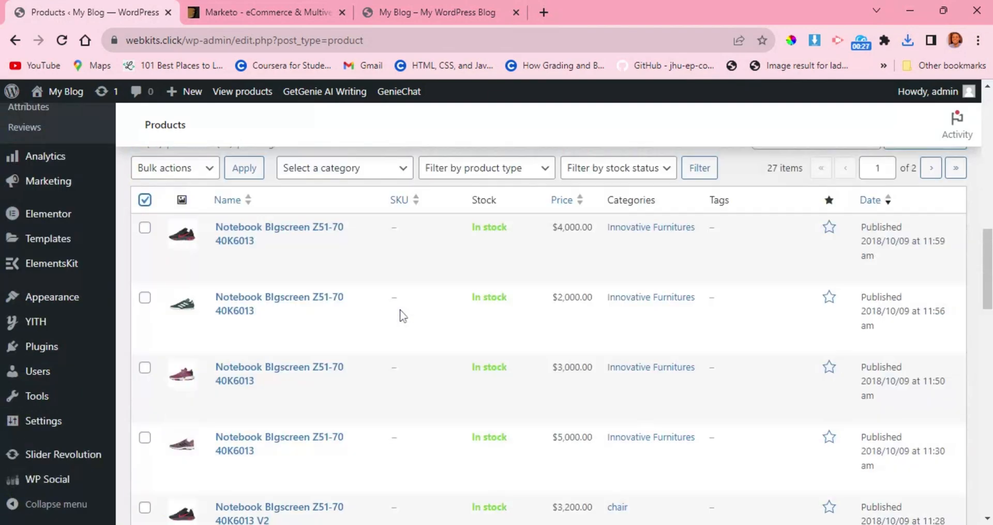
scroll(400, 309, "down", 6)
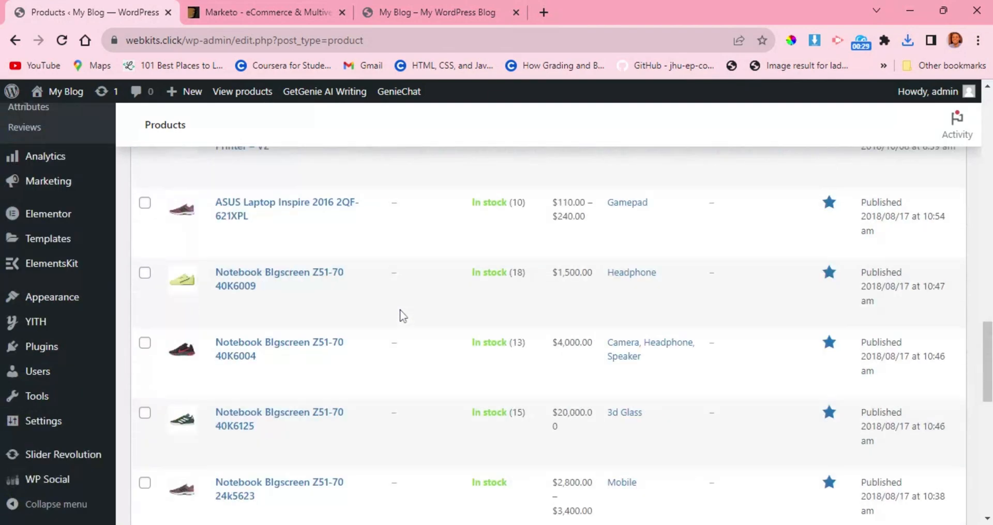
Select all demo products on the first page of the product list and review the bulk actions and the selected items.
scroll(399, 310, "up", 2)
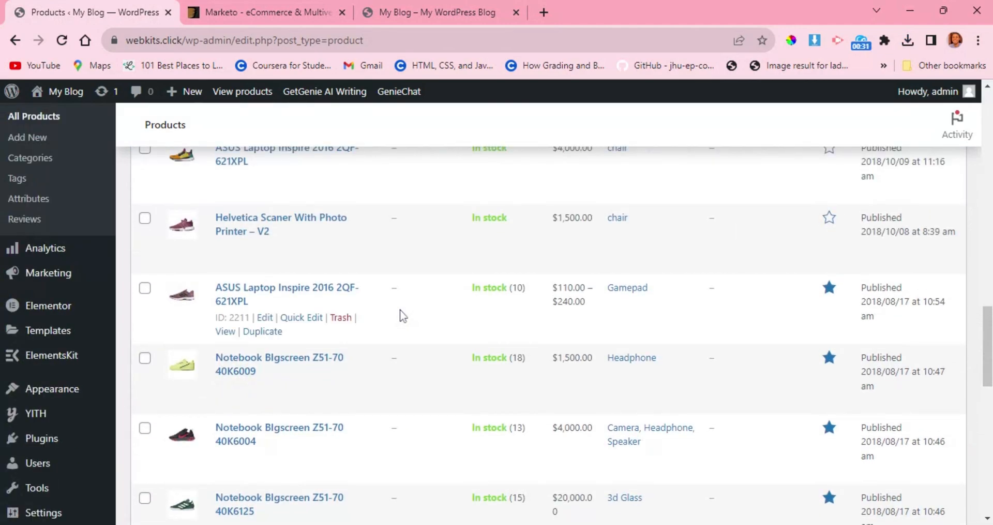
scroll(399, 310, "up", 6)
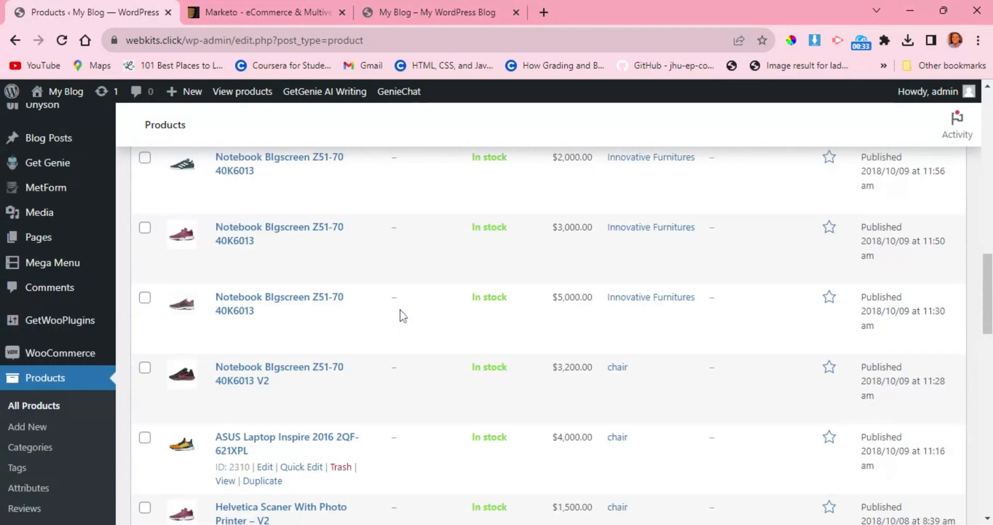
scroll(399, 309, "up", 4)
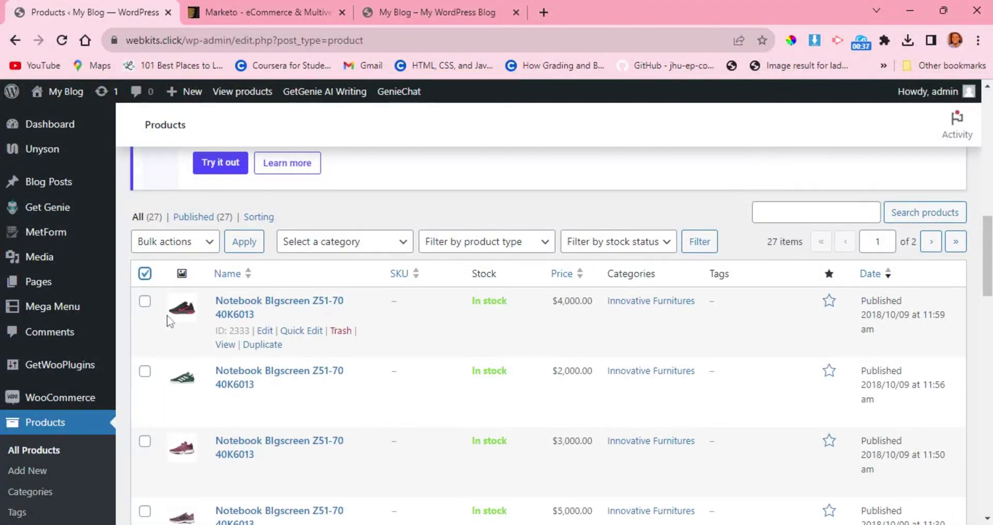
left_click(147, 275)
left_click(148, 278)
left_click(185, 247)
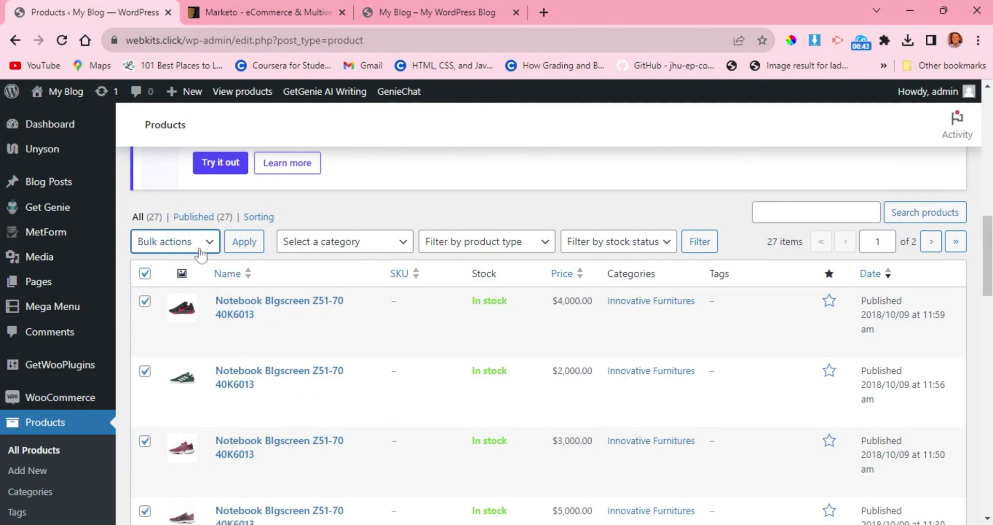
left_click(333, 214)
scroll(215, 310, "up", 3)
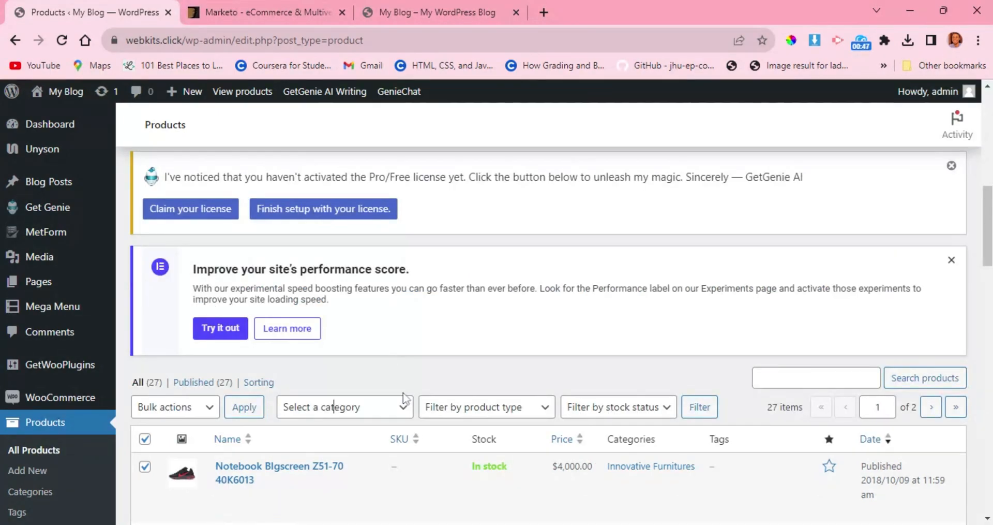
scroll(406, 379, "down", 2)
mouse_move(321, 428)
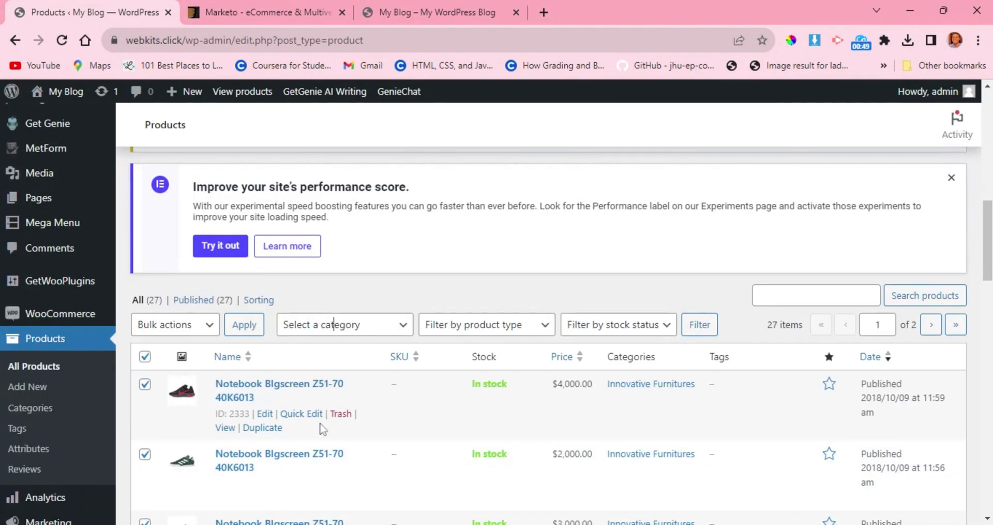
scroll(337, 424, "down", 2)
scroll(338, 424, "down", 3)
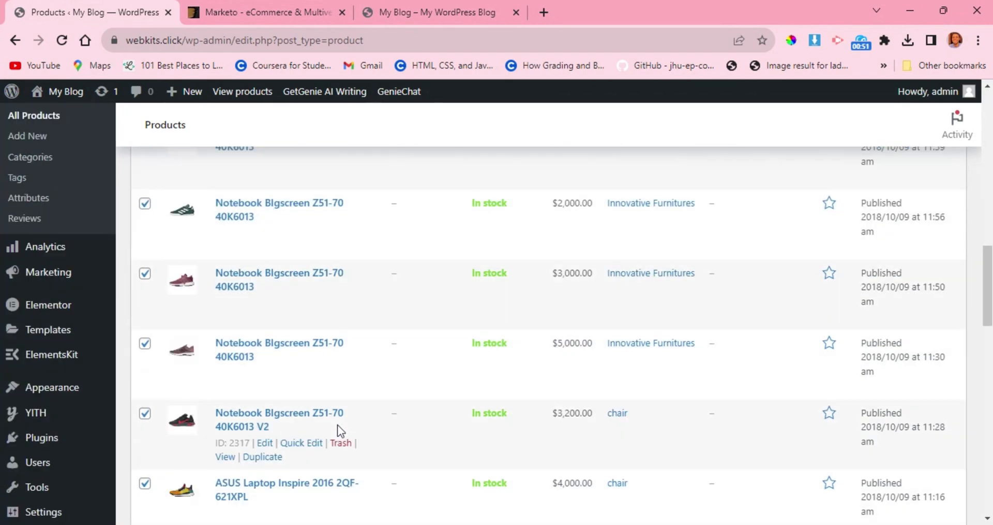
scroll(338, 424, "up", 10)
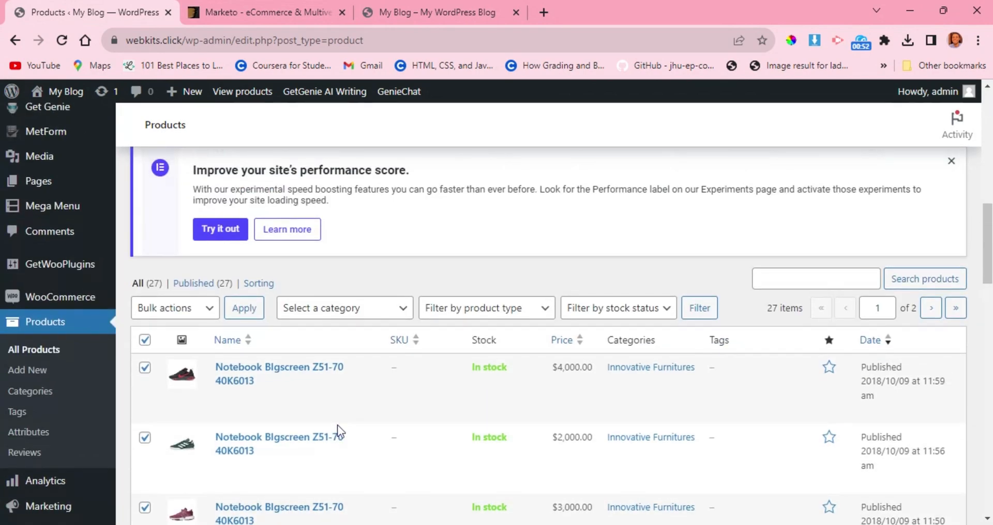
Open the form for adding a new product and examine its name, description, publishing, image and category fields.
scroll(337, 424, "up", 5)
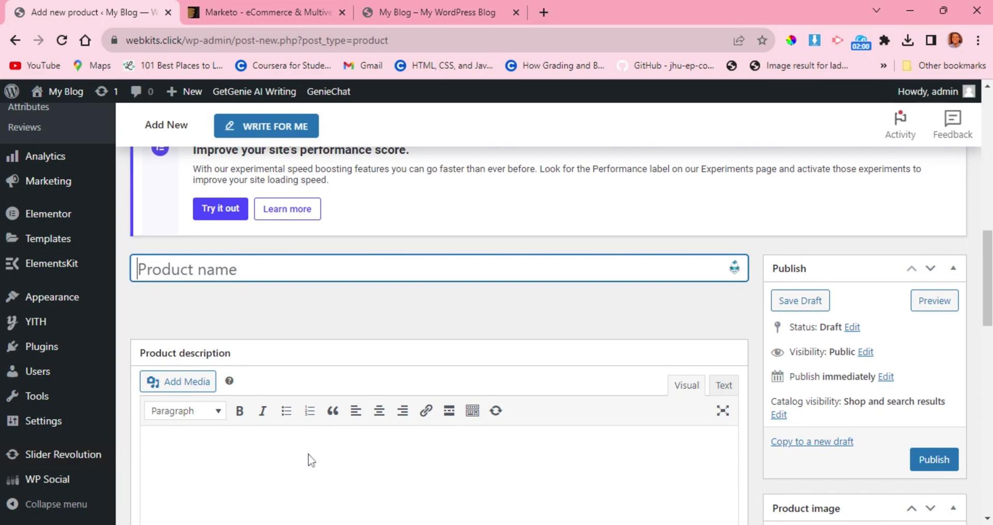
scroll(310, 459, "down", 2)
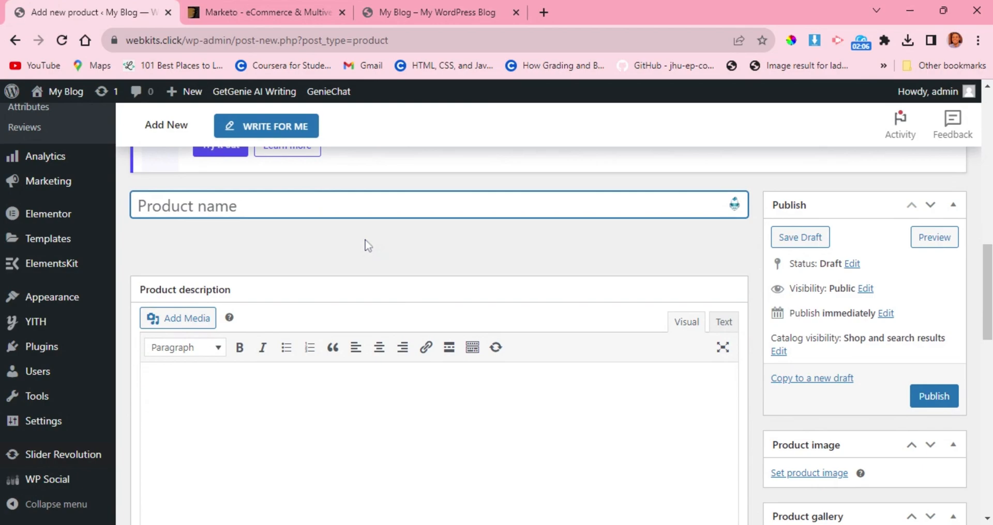
scroll(365, 240, "down", 1)
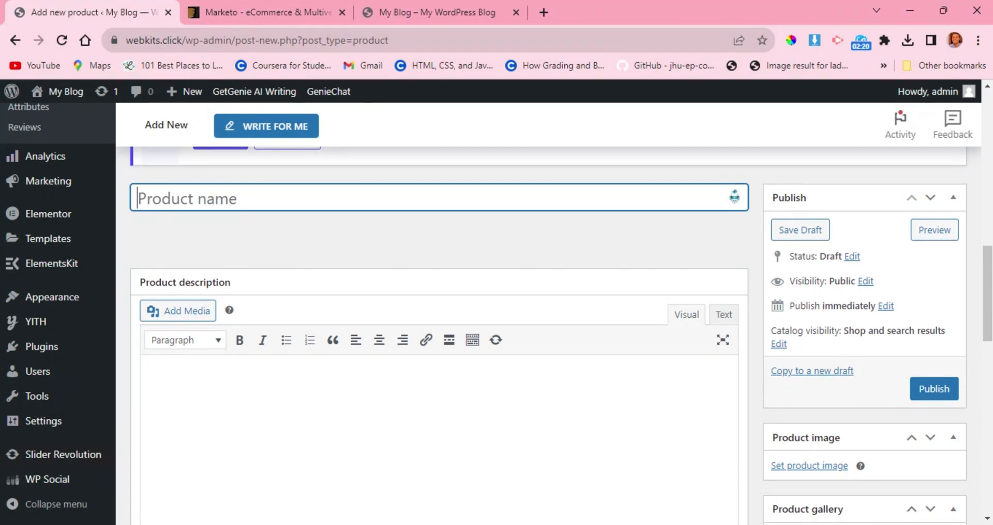
scroll(366, 244, "down", 1)
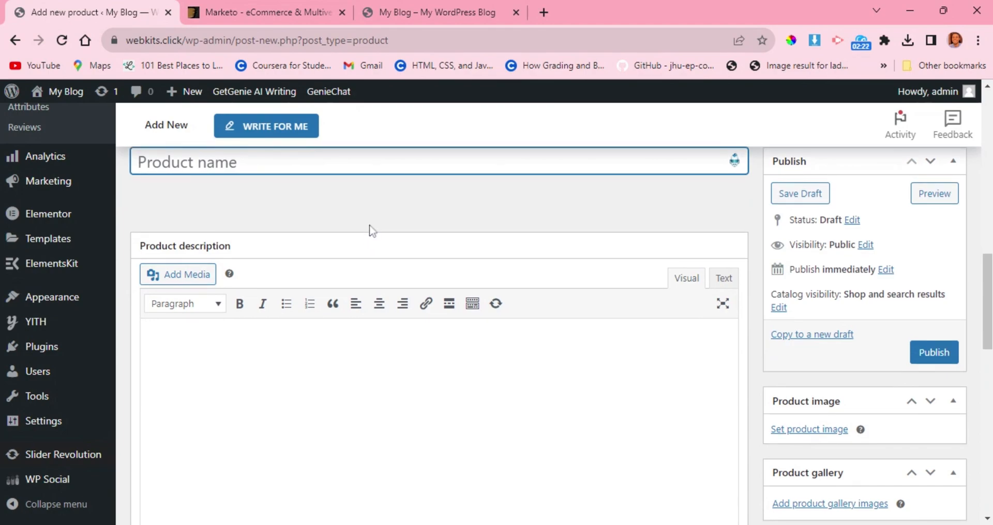
scroll(370, 228, "down", 1)
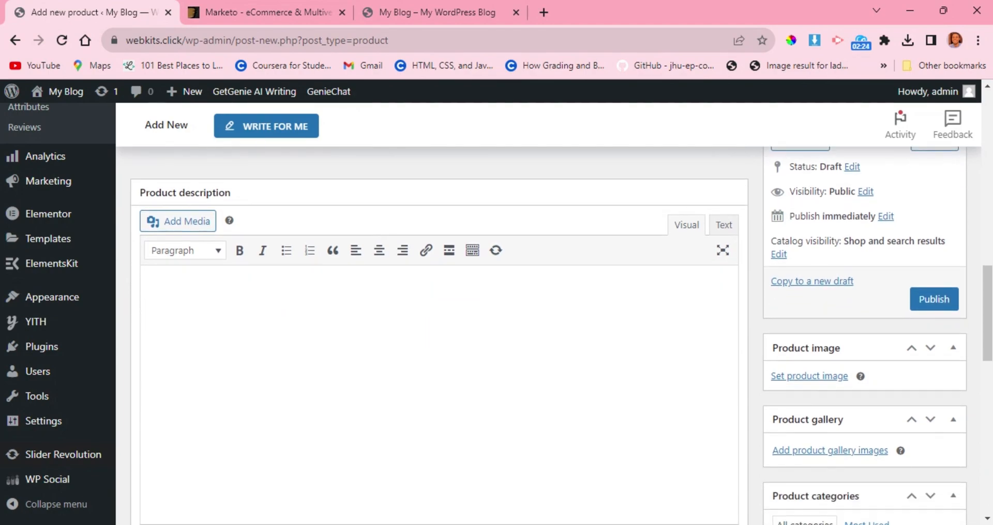
scroll(296, 302, "down", 3)
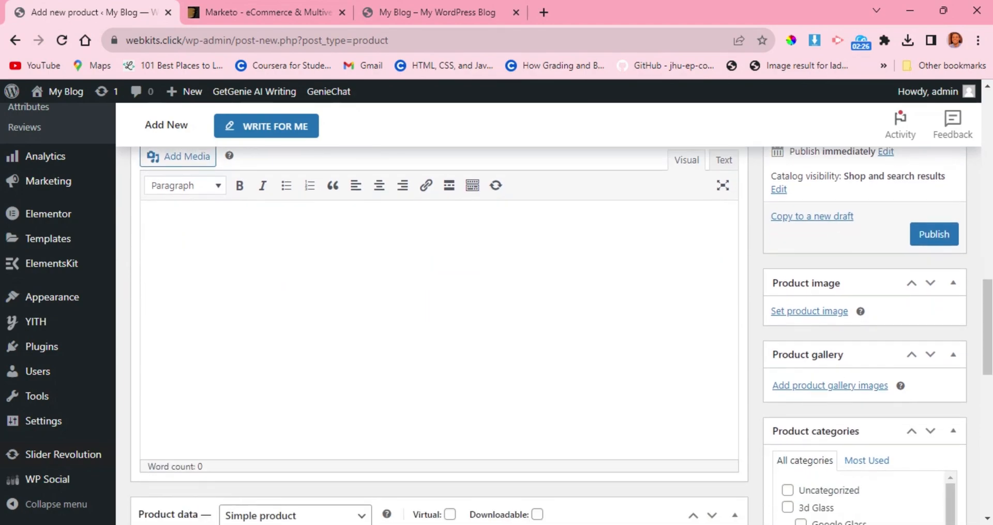
scroll(352, 310, "down", 2)
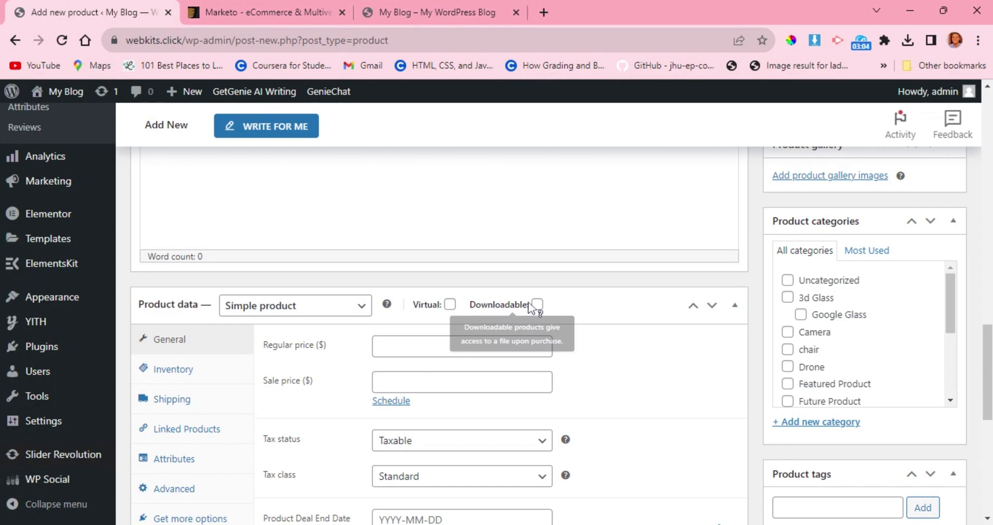
Try the Downloadable and Virtual options of the simple product and turn both off again.
left_click(472, 305)
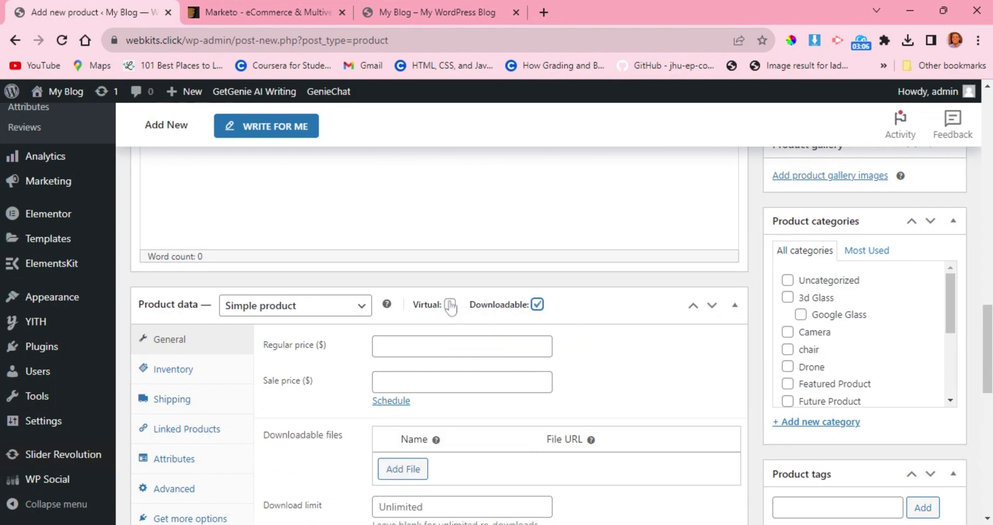
left_click(450, 304)
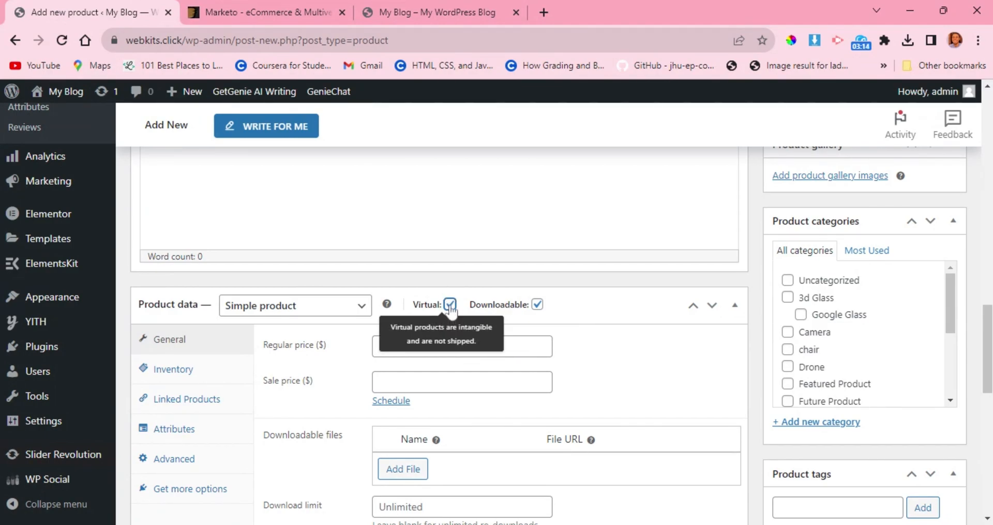
left_click(450, 305)
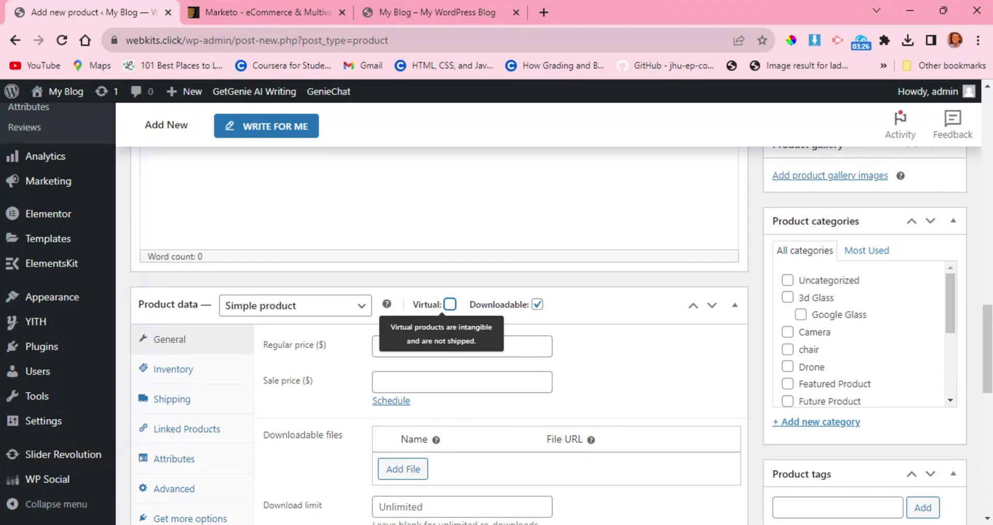
left_click(537, 305)
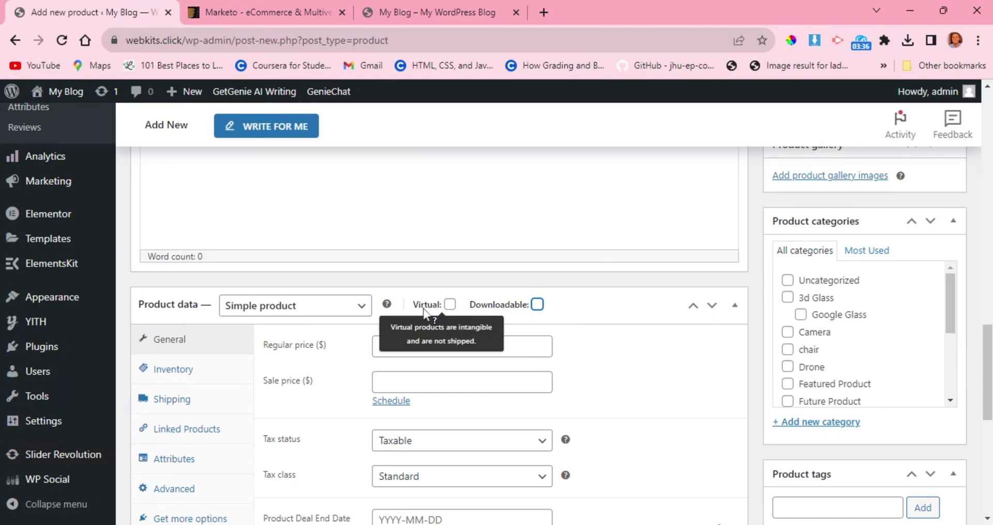
Reveal the sale price schedule's start and end dates in the general product data and cancel the schedule.
scroll(423, 311, "down", 1)
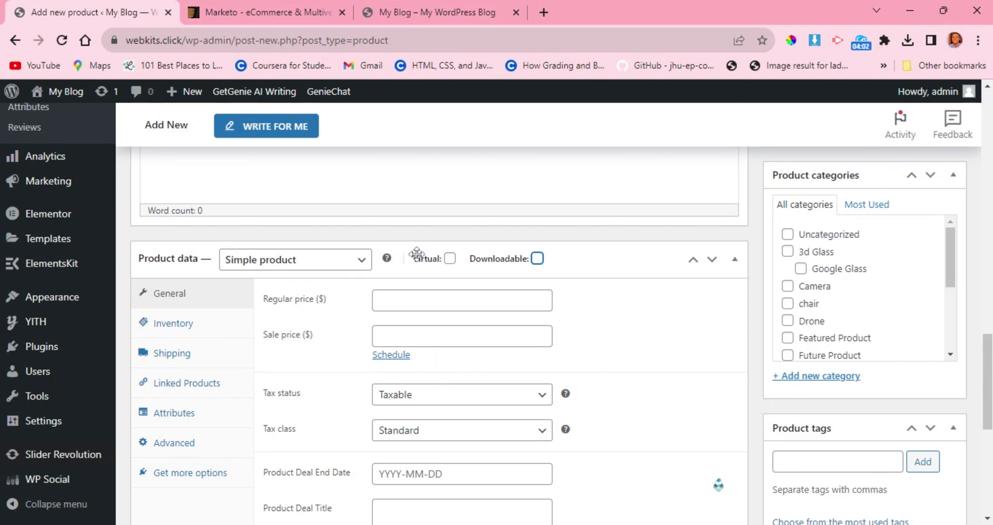
left_click(391, 355)
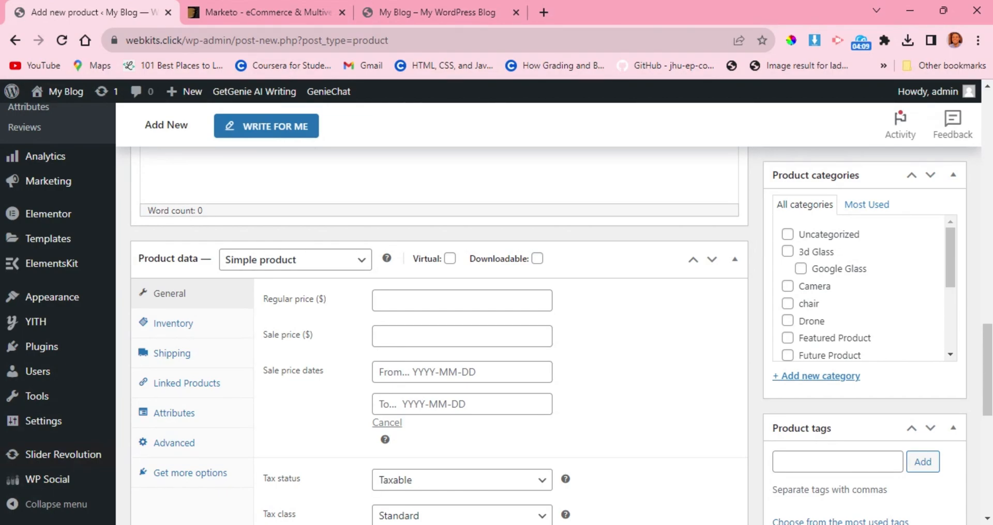
left_click(387, 422)
Examine the tax, product deal, short description, tag and Slider Revolution settings of the new product form.
scroll(383, 369, "down", 2)
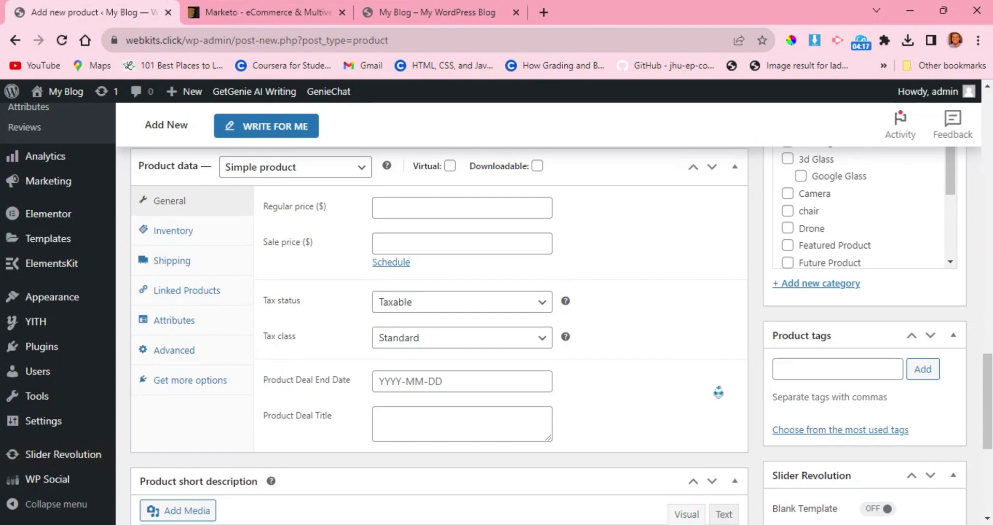
scroll(318, 299, "down", 2)
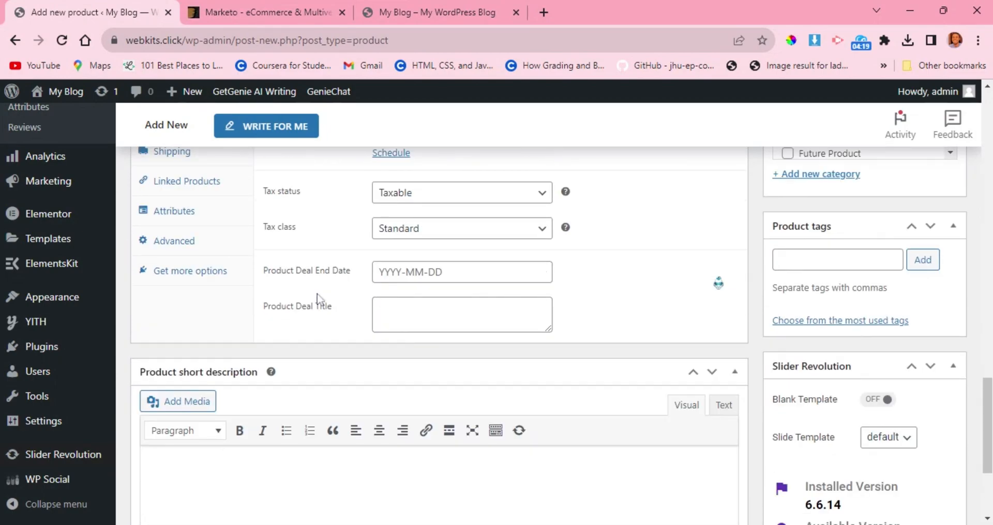
scroll(318, 299, "down", 3)
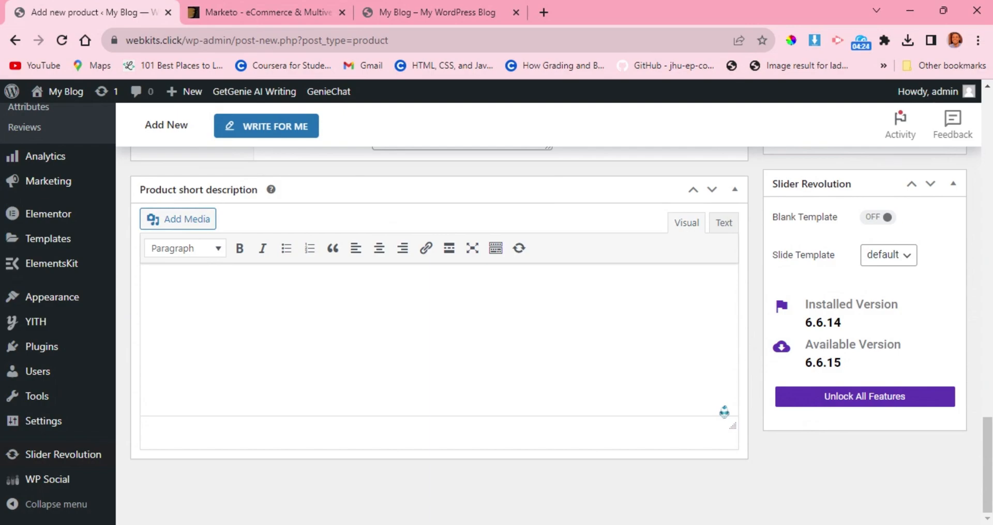
scroll(725, 411, "up", 4)
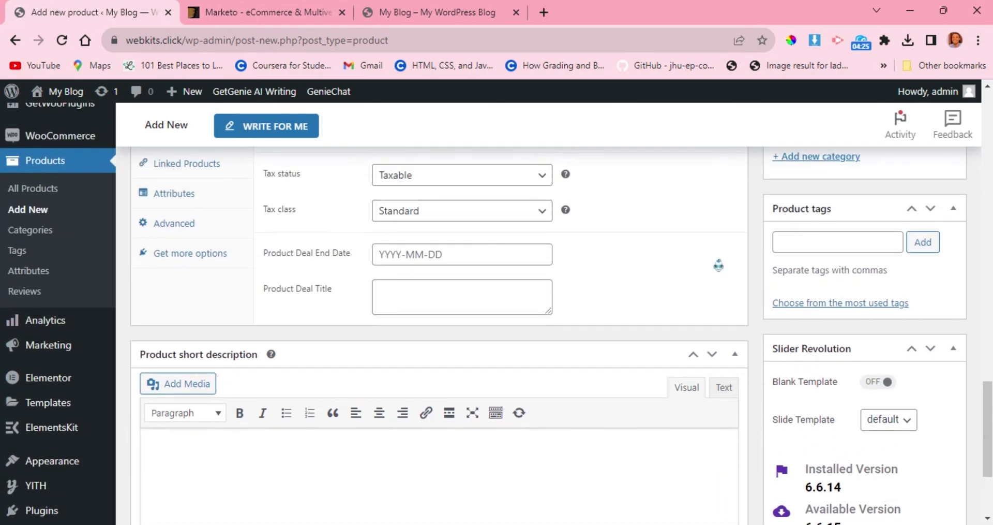
scroll(749, 235, "down", 3)
scroll(750, 235, "up", 1)
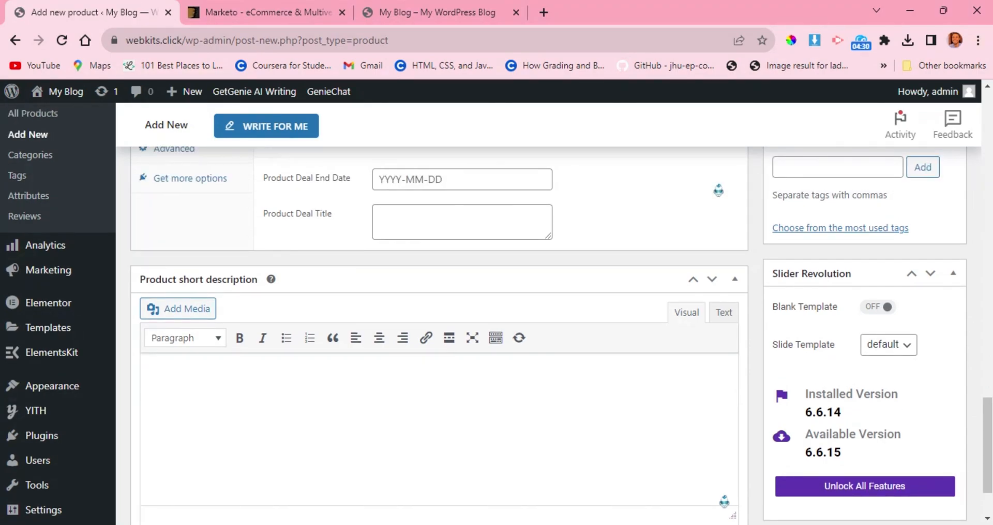
scroll(806, 178, "up", 3)
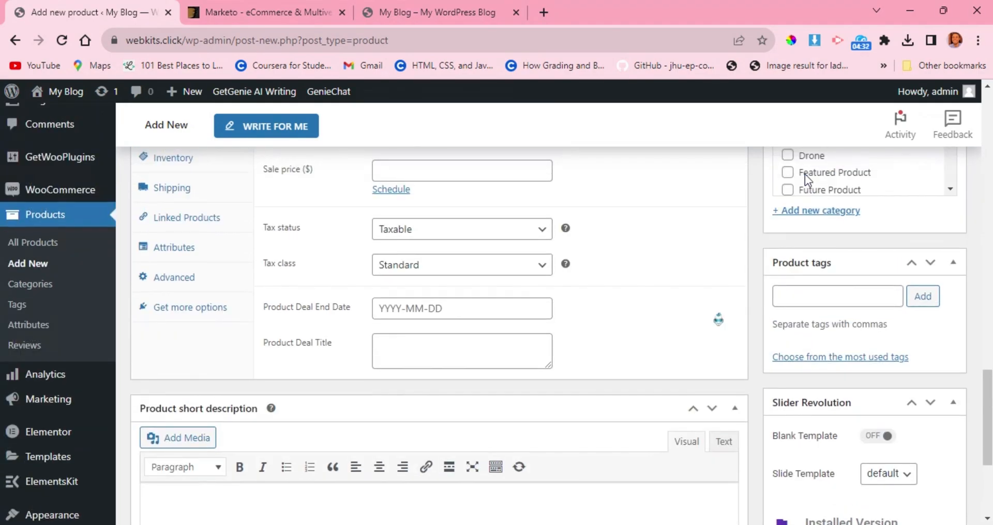
scroll(806, 179, "down", 4)
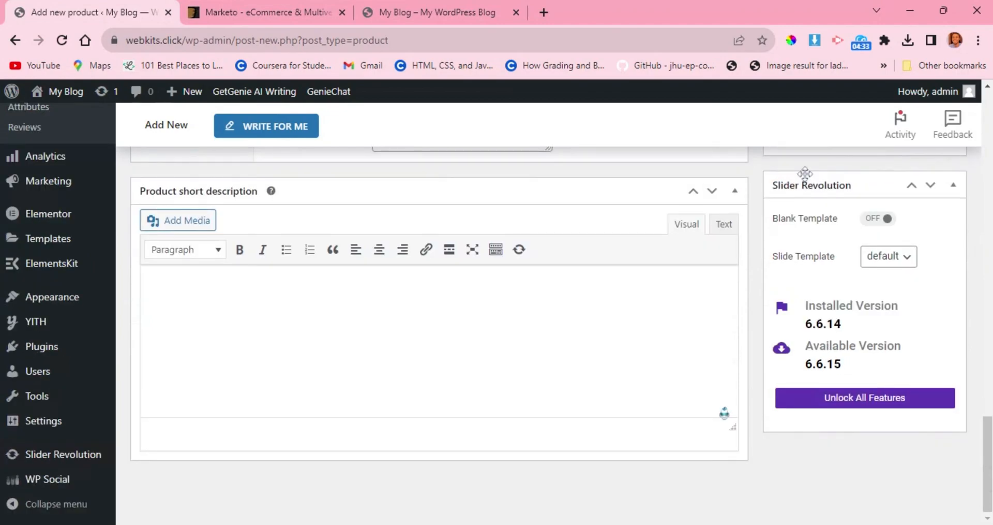
Look through the list of product categories and open the fields for adding a new category.
scroll(806, 178, "up", 6)
scroll(806, 178, "up", 1)
scroll(805, 182, "up", 2)
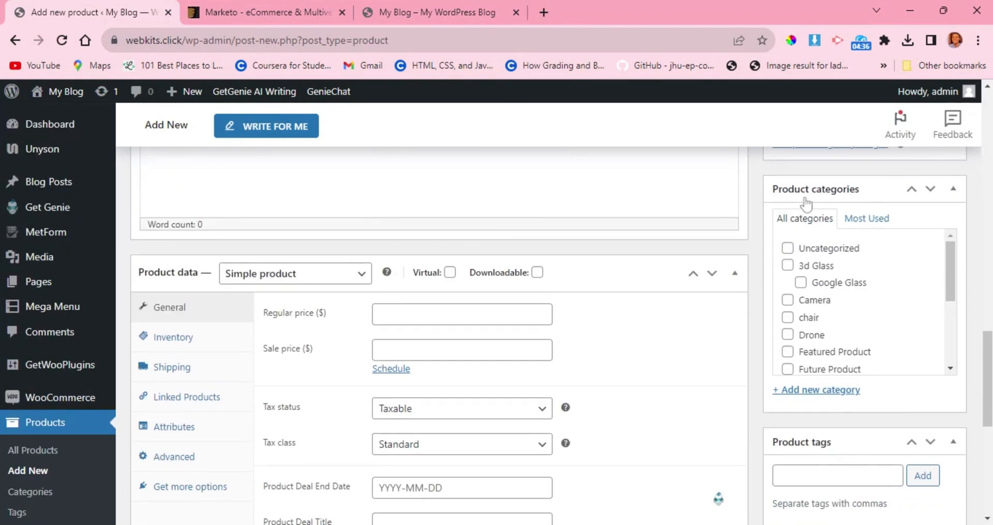
scroll(801, 261, "down", 2)
scroll(801, 262, "down", 3)
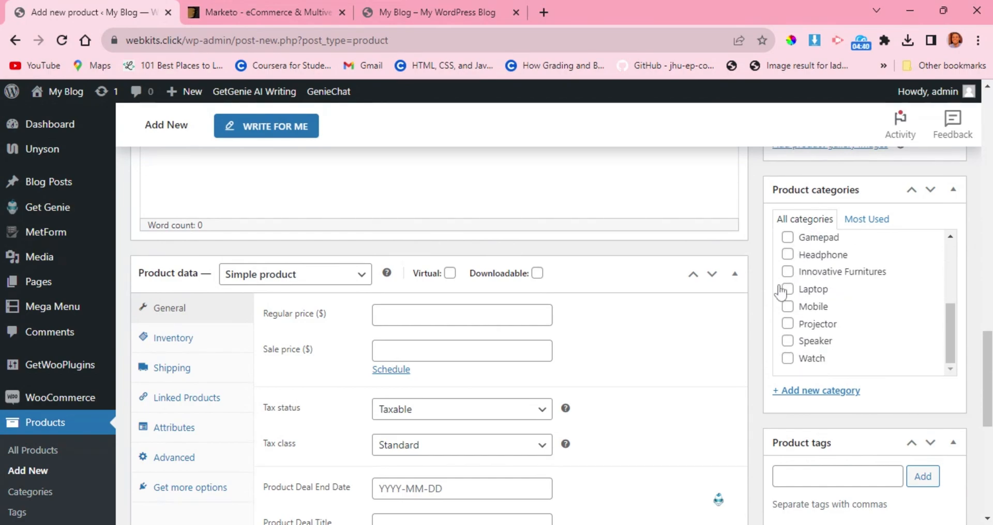
scroll(776, 302, "down", 1)
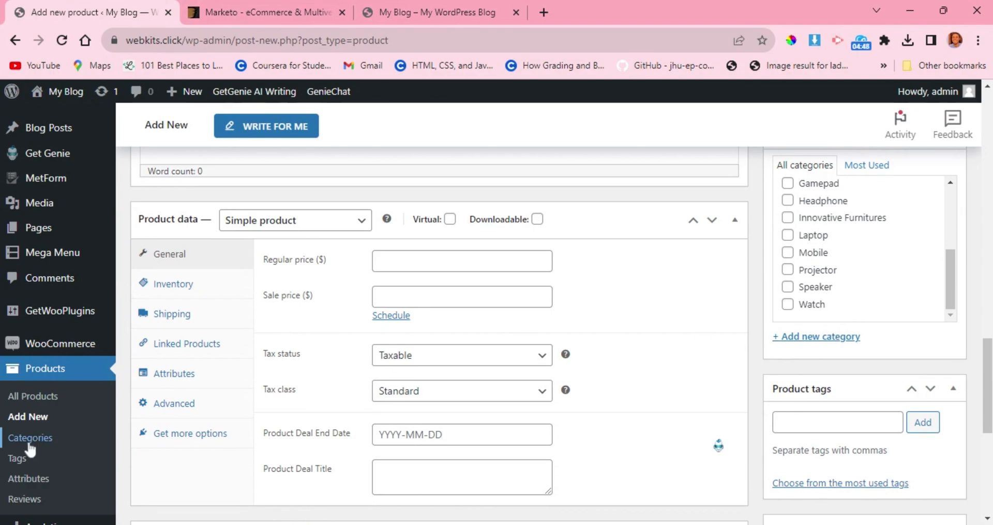
left_click(843, 339)
scroll(828, 343, "down", 1)
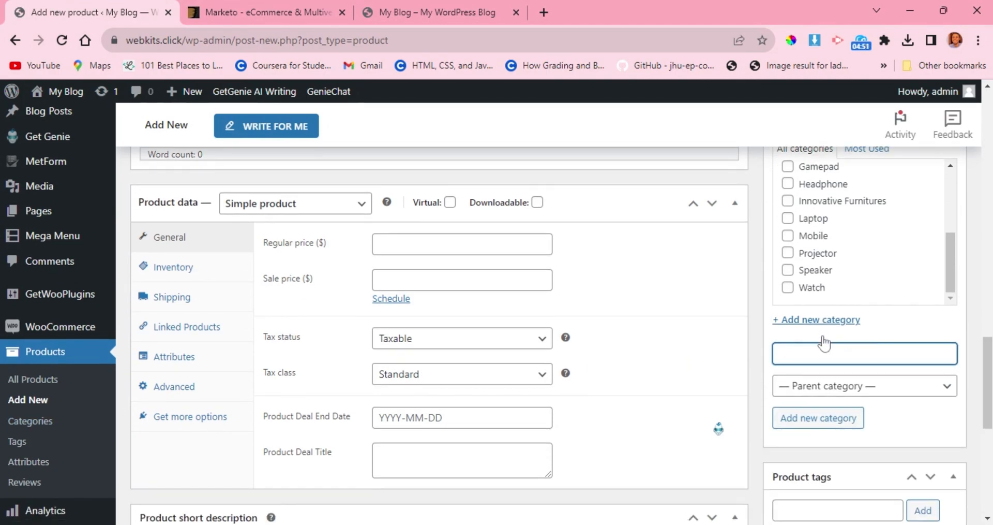
scroll(824, 343, "down", 2)
Open the new product's inventory settings, showing the SKU, stock management and stock status options.
scroll(794, 286, "up", 2)
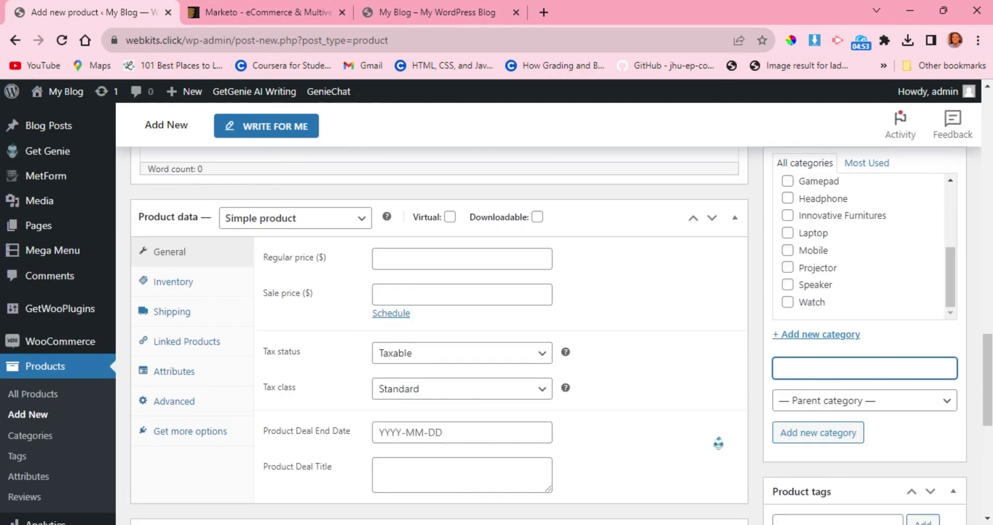
scroll(270, 349, "up", 1)
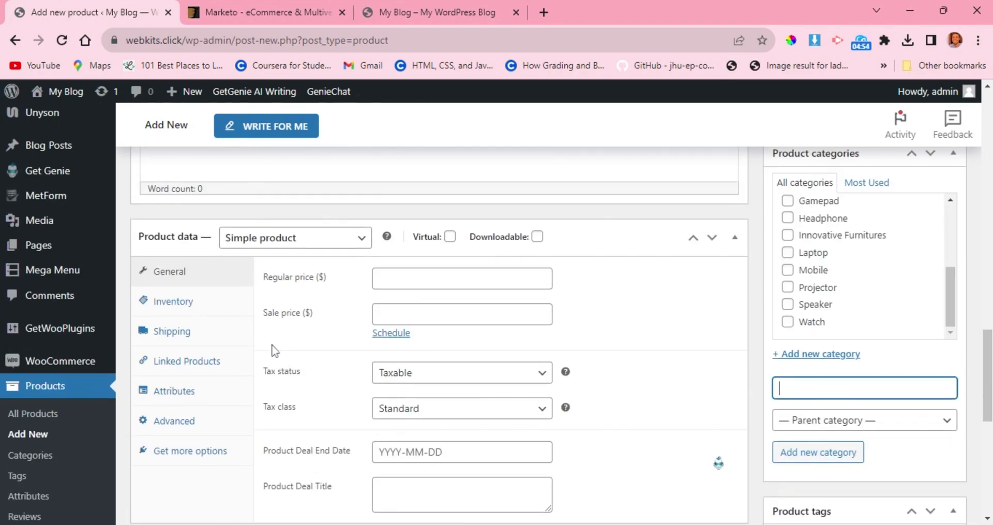
left_click(189, 308)
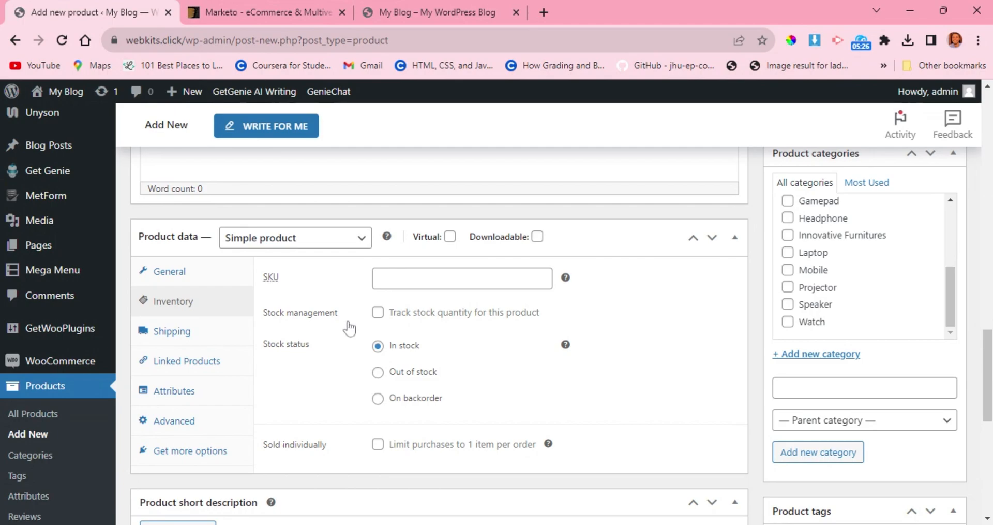
Enable stock quantity tracking for the new product and set its quantity to 50.
scroll(349, 327, "down", 1)
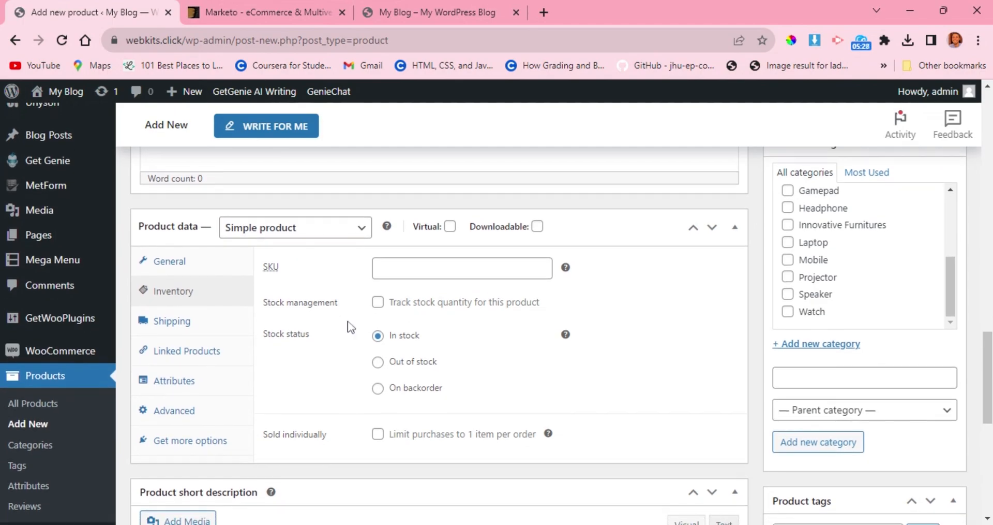
left_click(378, 302)
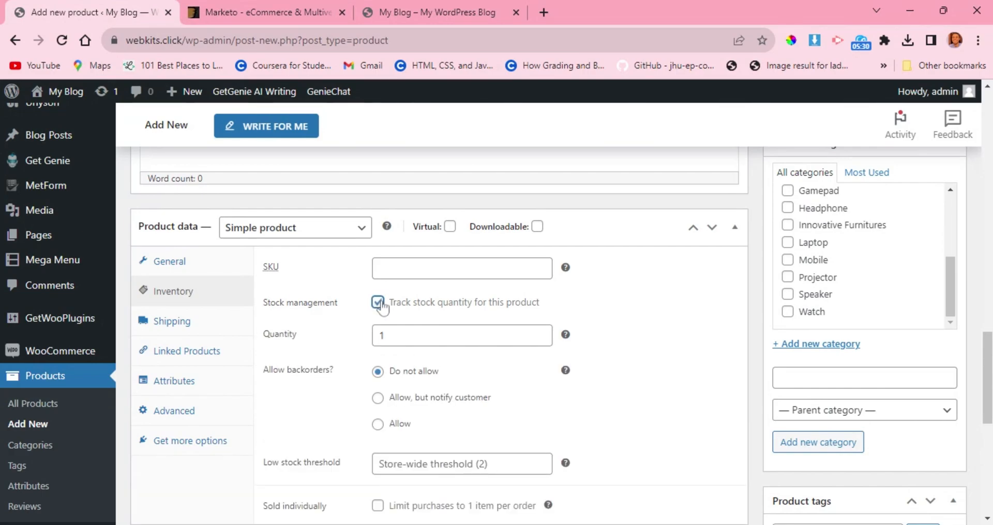
left_click(383, 334)
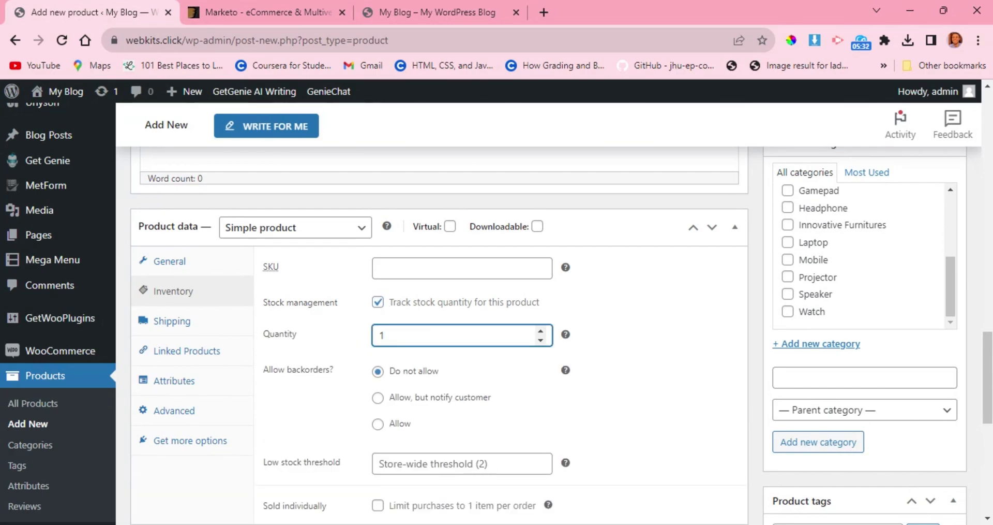
double_click(381, 335)
type("50")
Set the product's low stock threshold to 5 in the inventory settings.
scroll(343, 355, "down", 1)
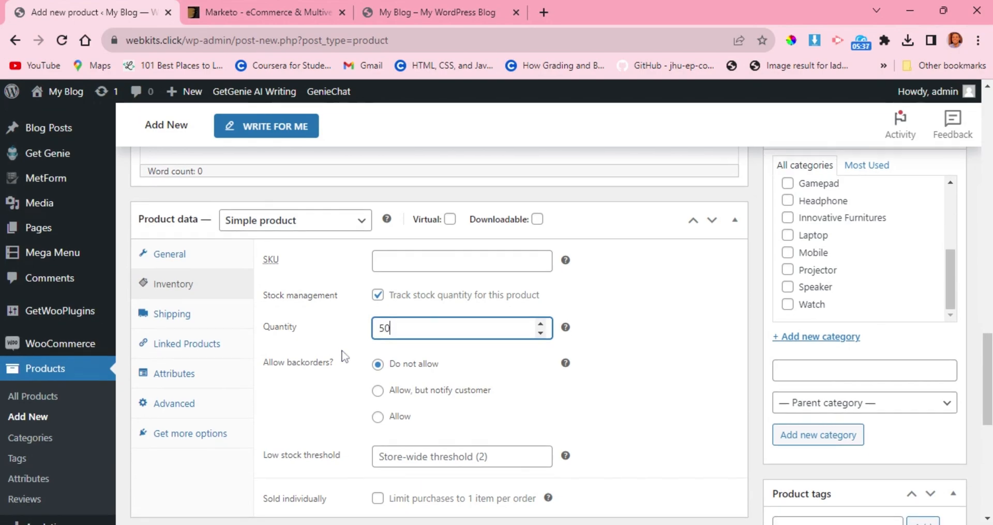
scroll(344, 356, "down", 1)
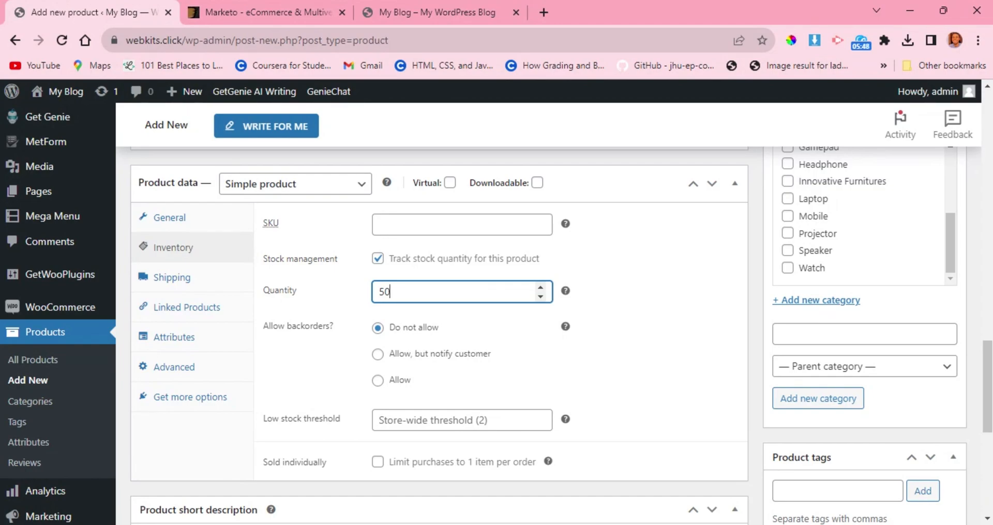
scroll(344, 354, "down", 1)
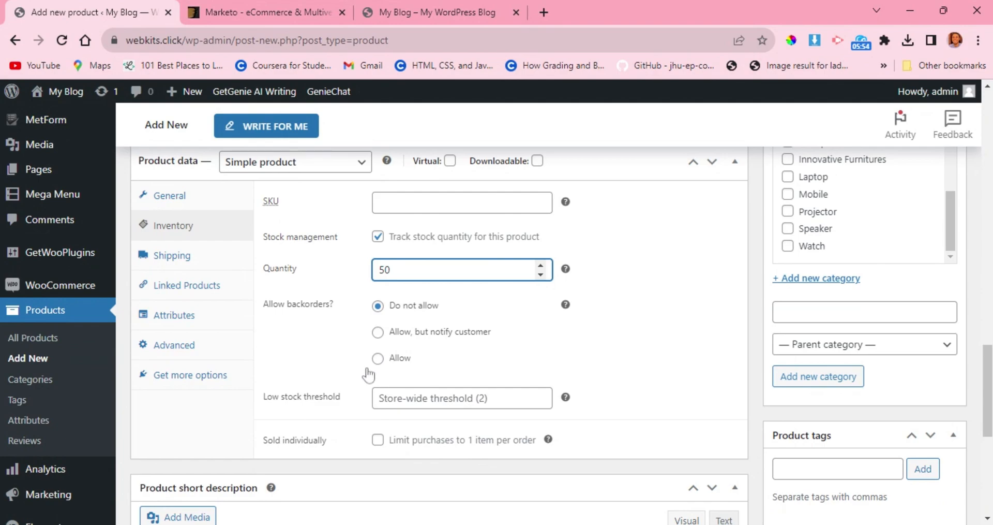
scroll(460, 368, "down", 2)
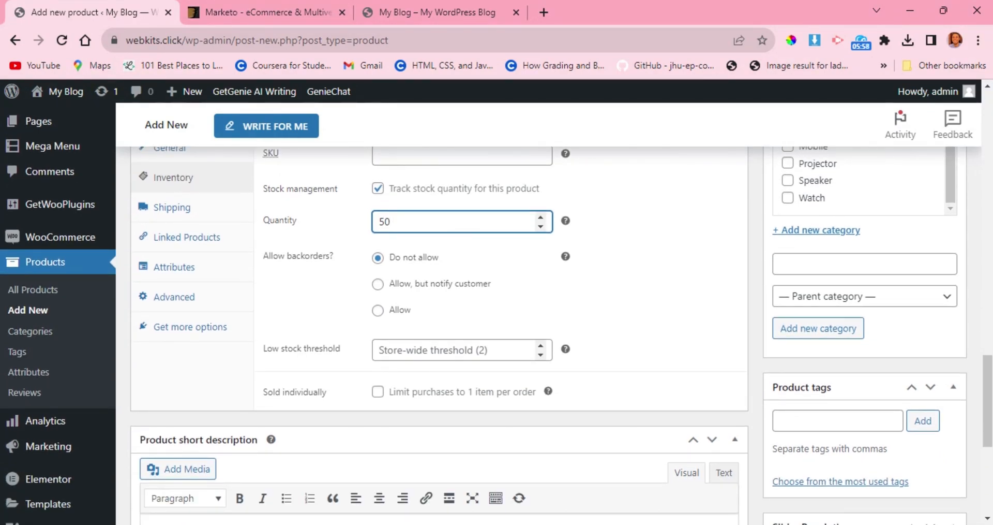
left_click(459, 350)
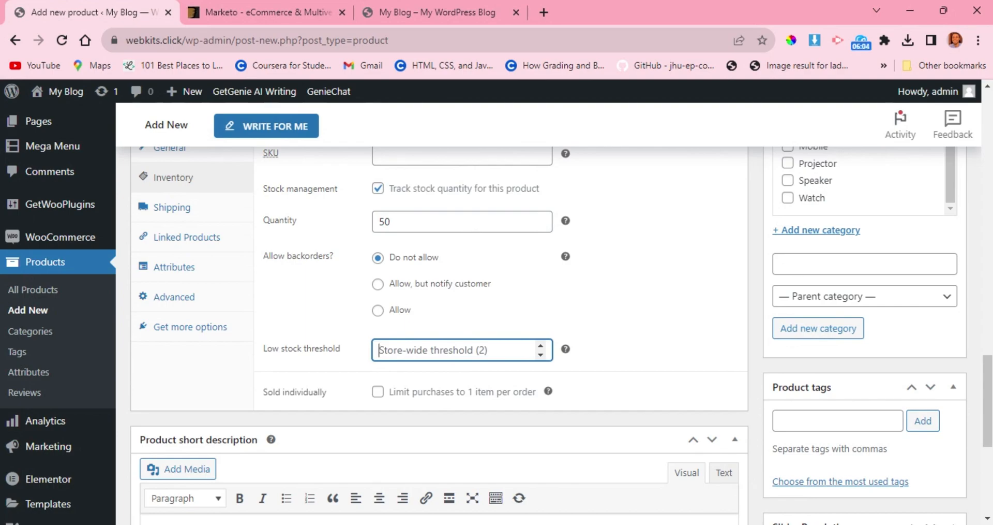
type("5")
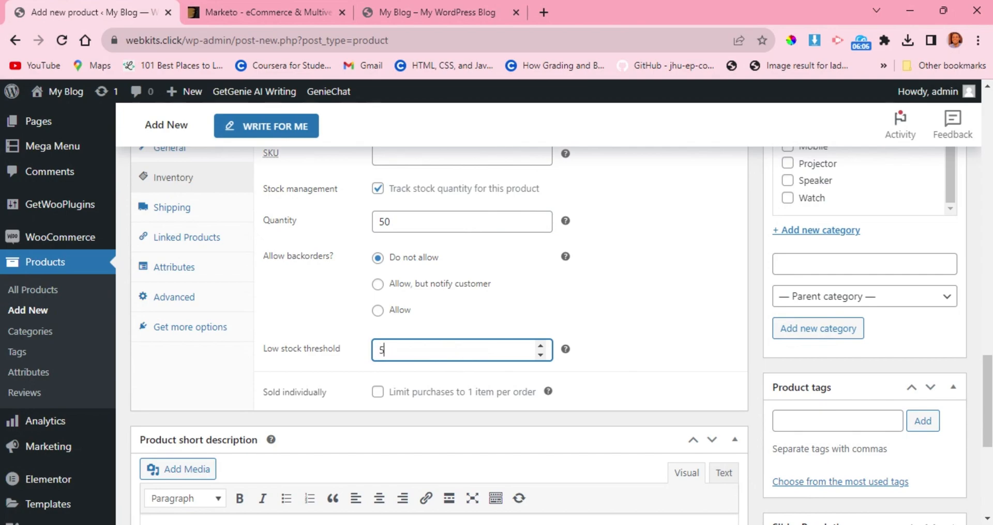
left_click(321, 329)
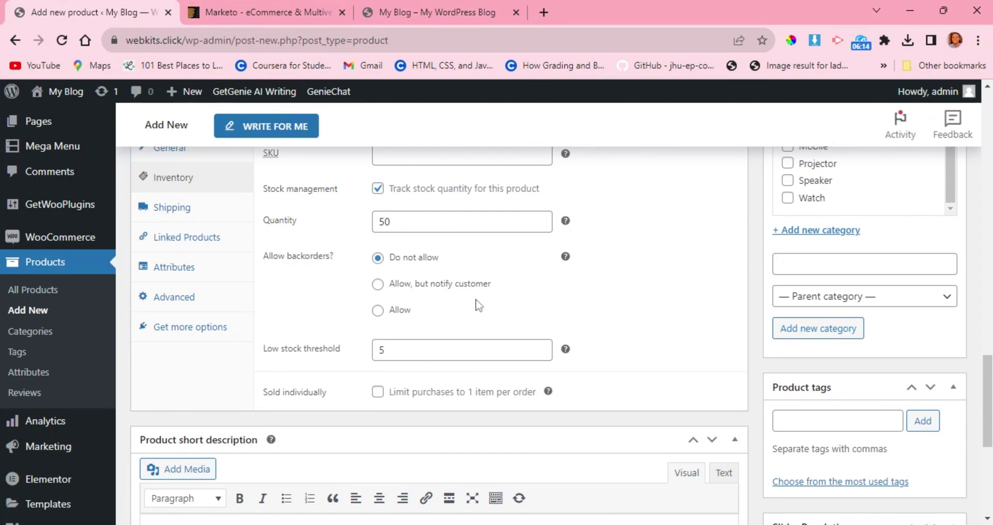
Examine the product's shipping settings for weight, dimensions and shipping class.
scroll(479, 305, "down", 1)
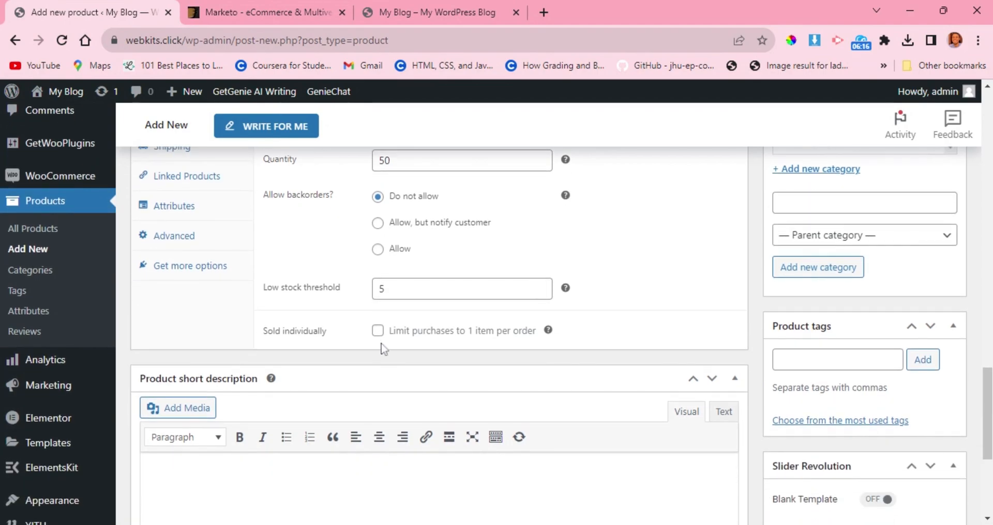
scroll(396, 331, "up", 1)
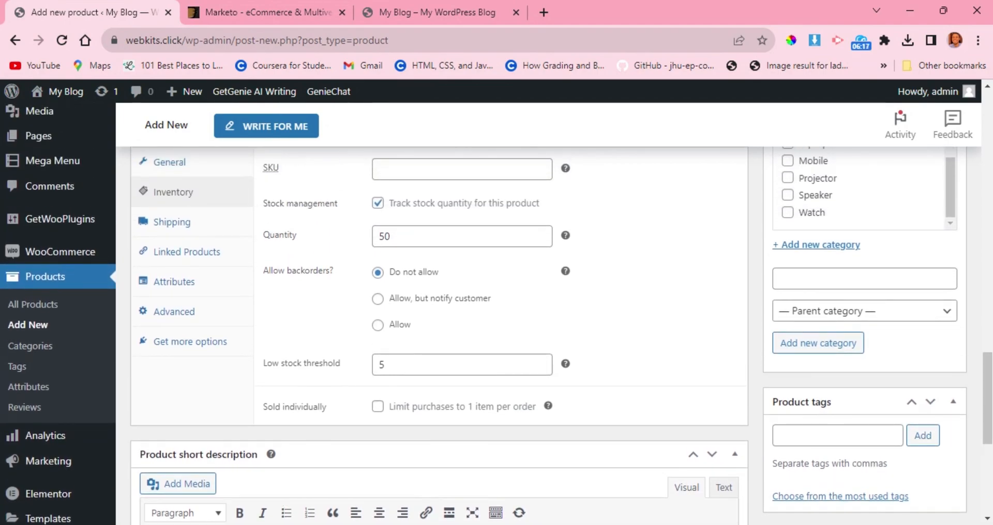
left_click(170, 221)
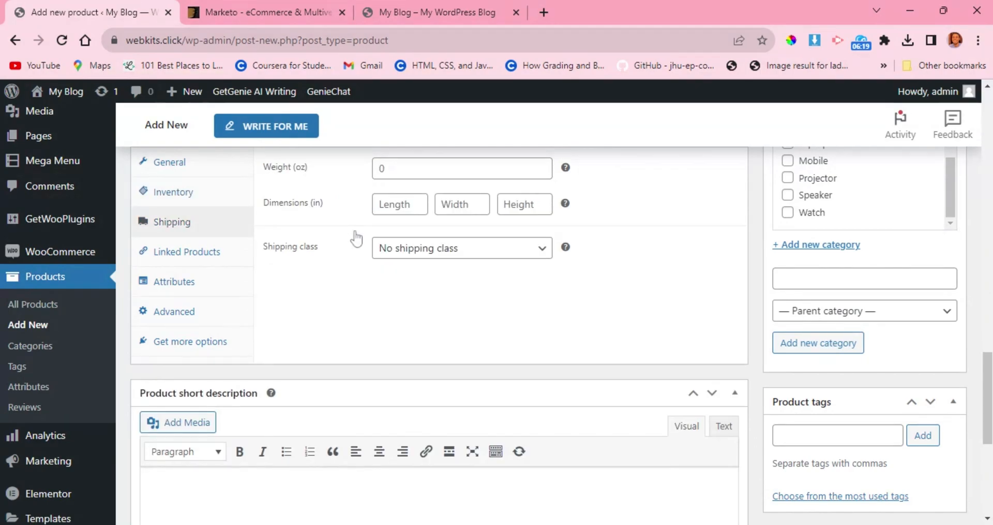
scroll(355, 231, "up", 1)
scroll(355, 231, "up", 1)
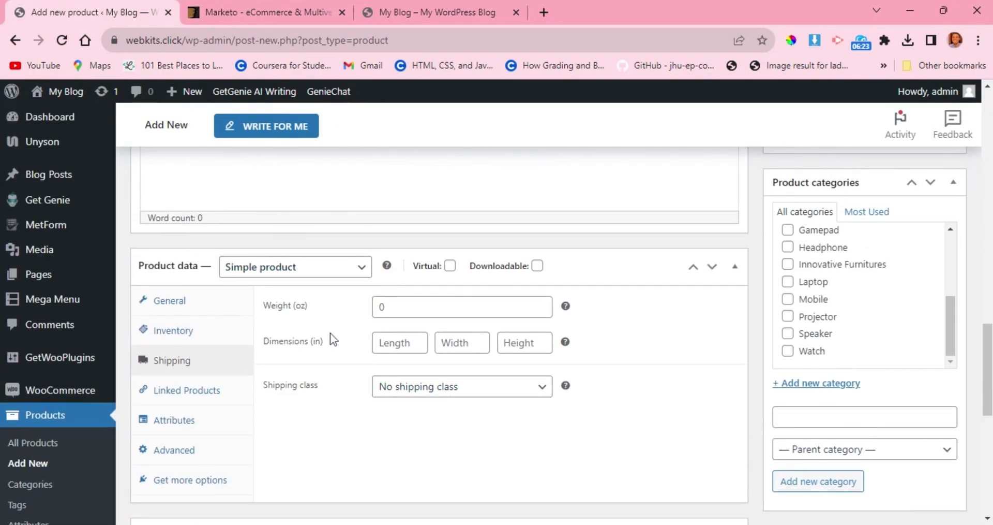
scroll(331, 339, "down", 1)
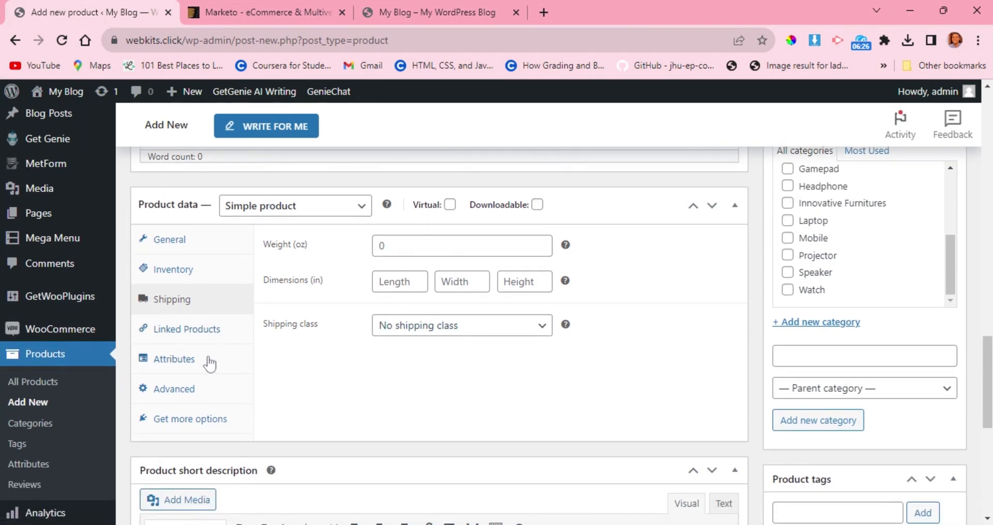
Look at the product's attribute fields and its advanced settings for purchase note, menu order and reviews.
left_click(188, 364)
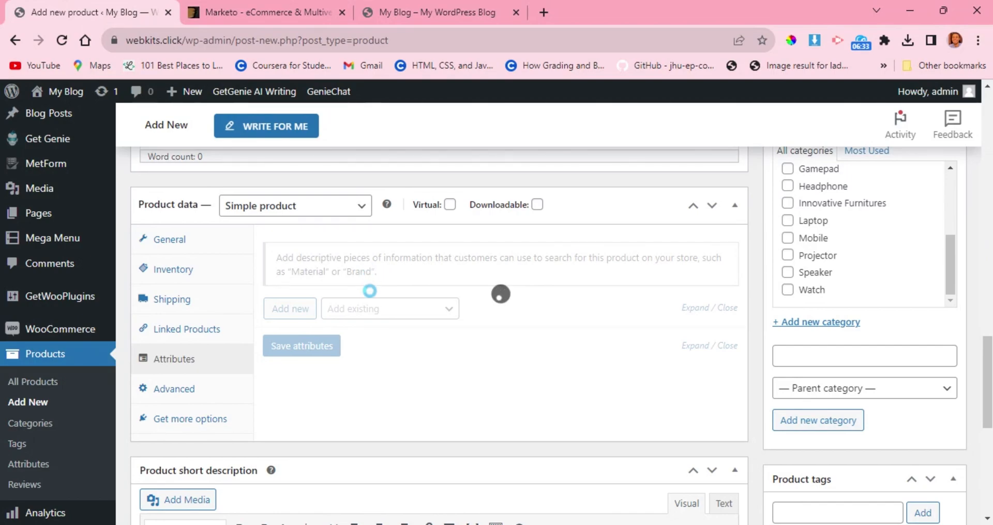
left_click(175, 390)
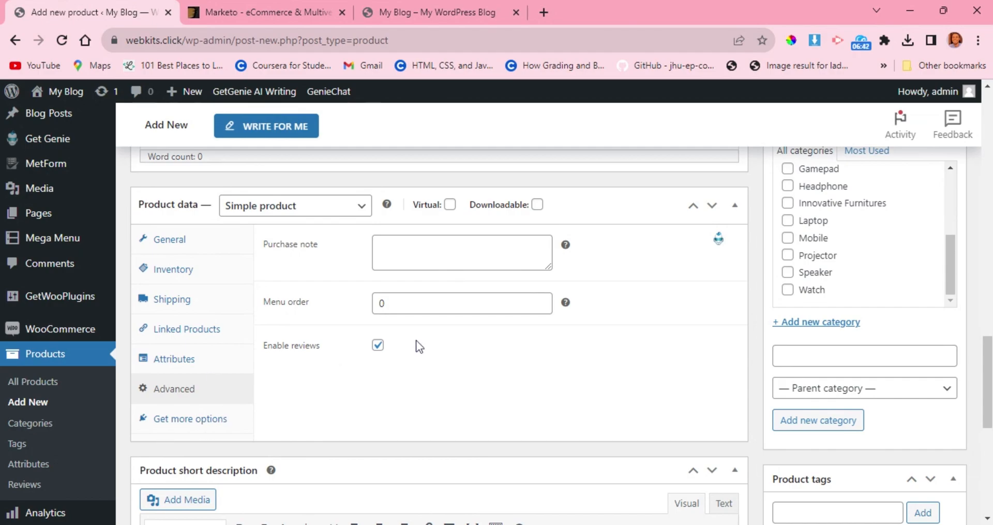
scroll(419, 346, "up", 2)
scroll(419, 345, "down", 5)
scroll(419, 346, "up", 1)
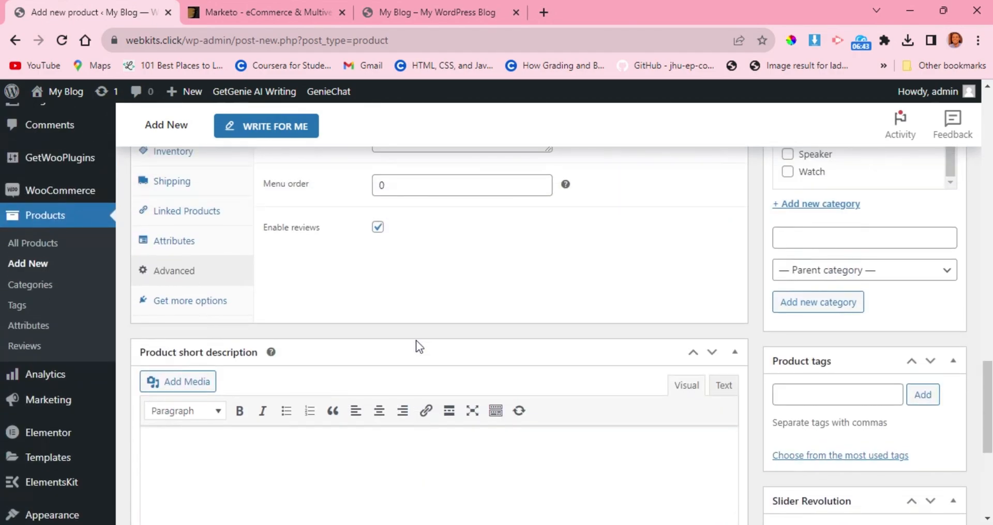
scroll(416, 340, "up", 3)
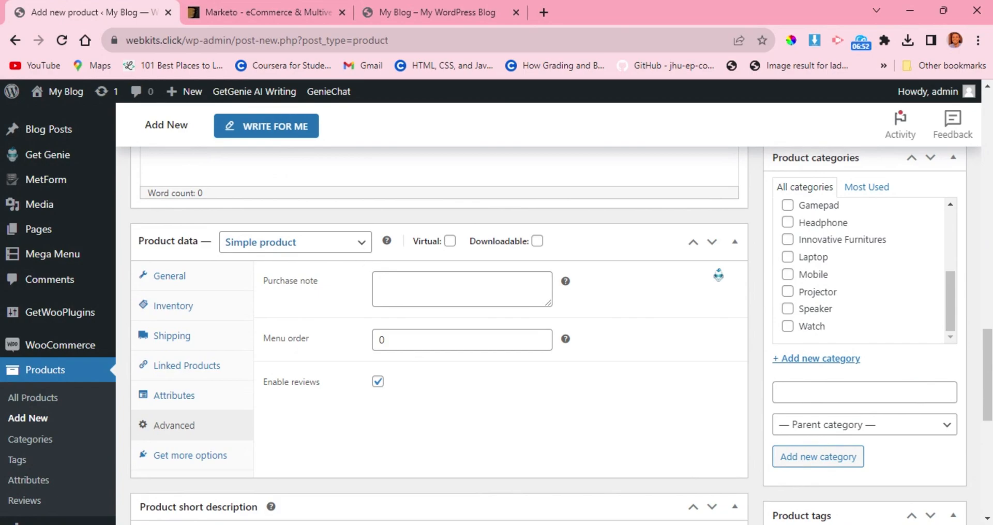
Change the product type to Variable product and dismiss the tip about adding attributes.
left_click(363, 250)
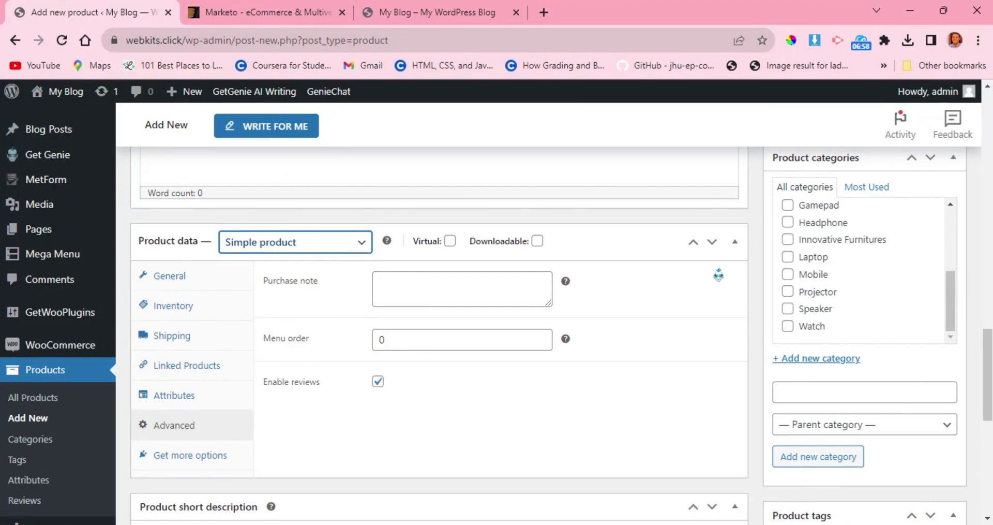
left_click(274, 312)
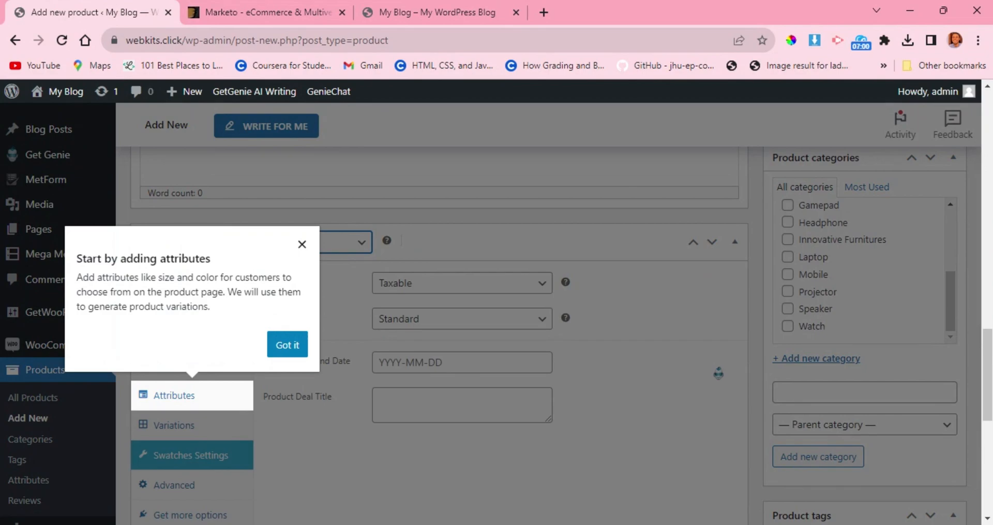
left_click(289, 346)
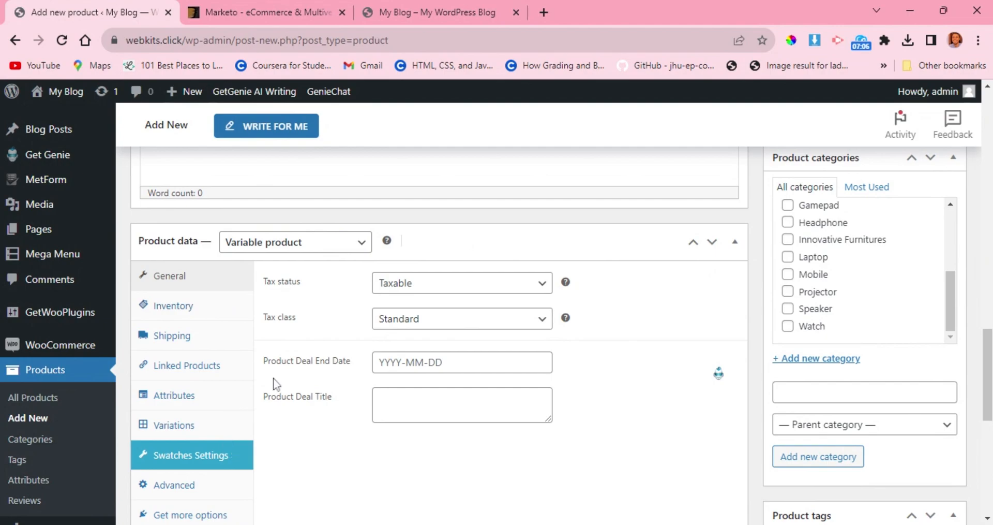
Open the variable product's attributes and name the new attribute Size.
scroll(274, 383, "down", 1)
left_click(187, 354)
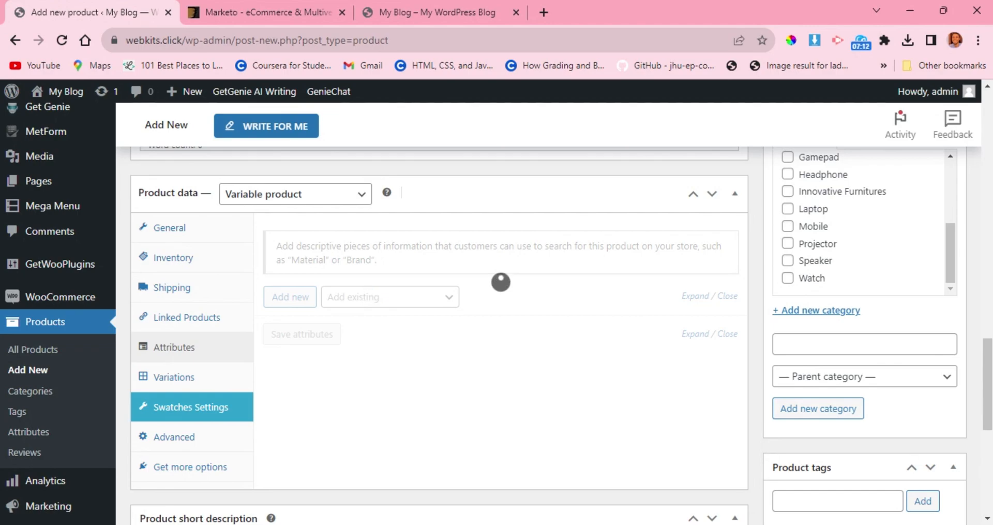
scroll(297, 304, "up", 1)
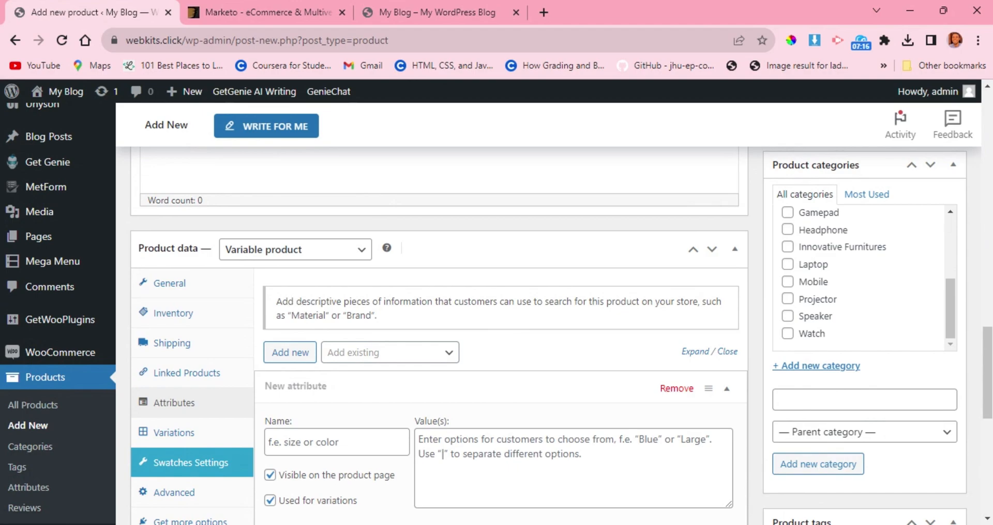
scroll(306, 318, "down", 1)
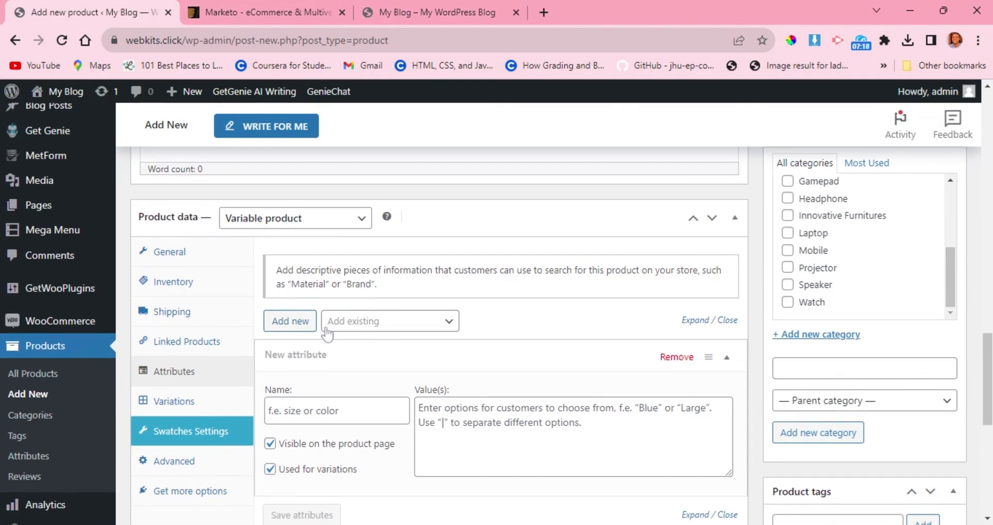
scroll(334, 332, "down", 1)
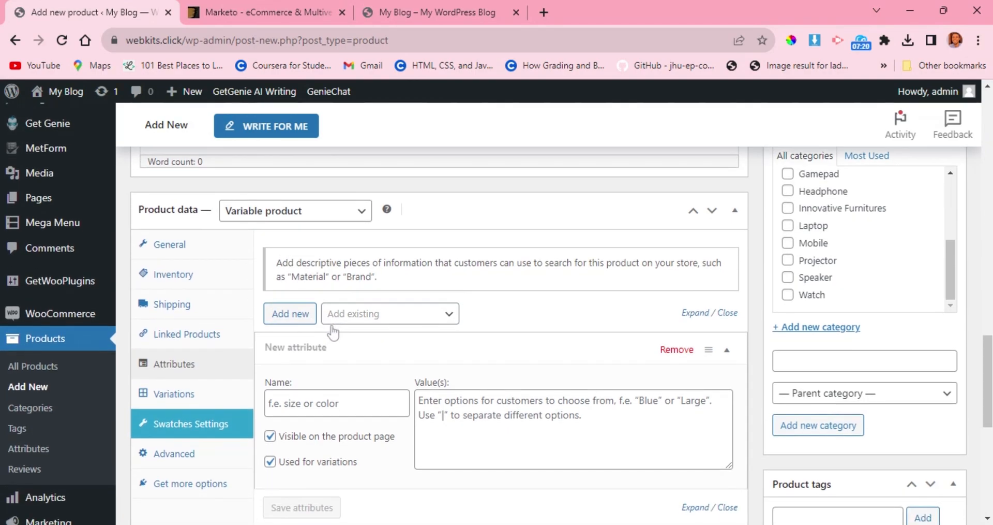
left_click(334, 403)
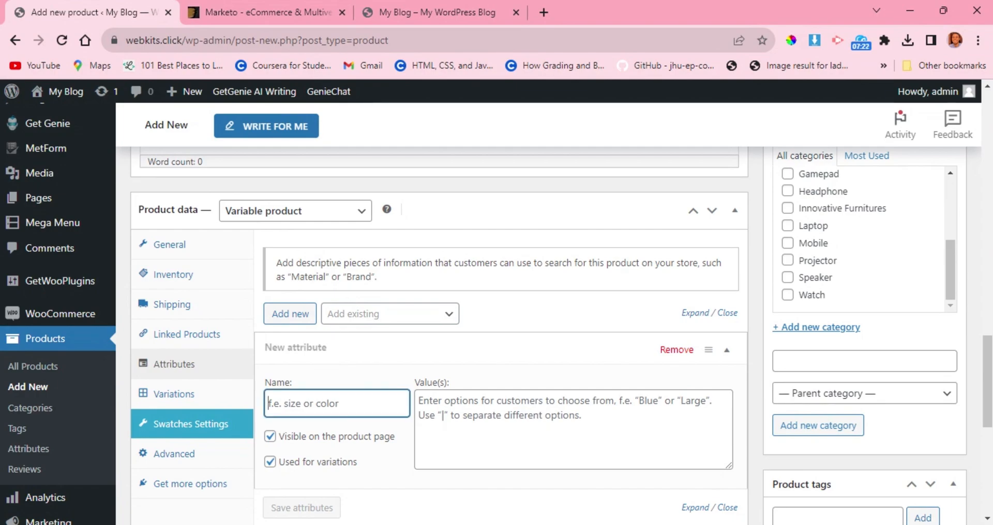
type("Size")
Enter L|M|XL|XXL as the Size attribute's values and save the attributes.
scroll(445, 419, "down", 1)
key("Tab")
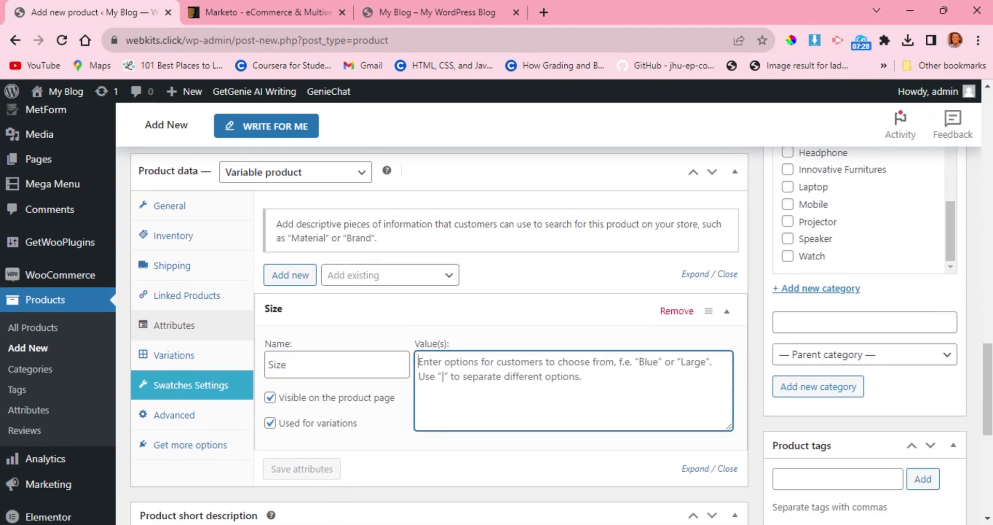
type("L")
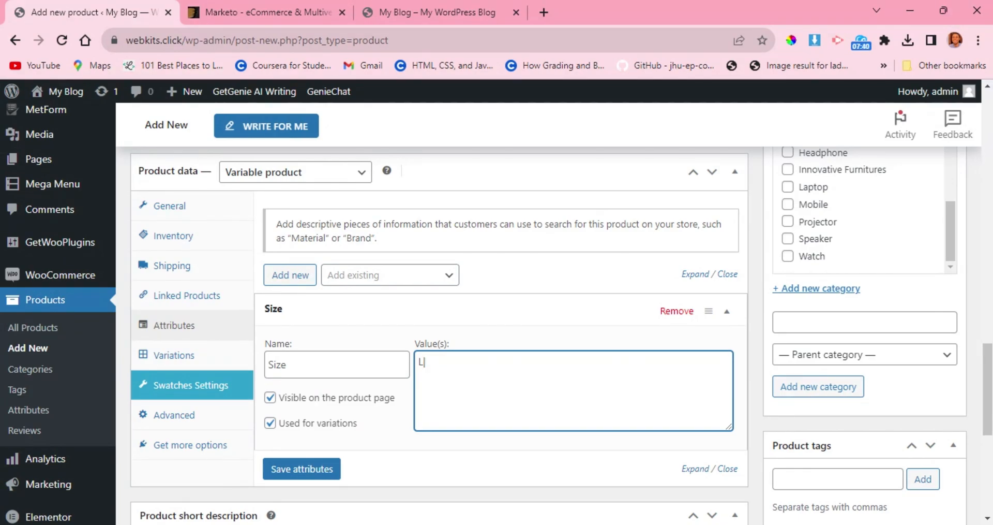
type("|M|XL|XXL")
scroll(384, 369, "down", 2)
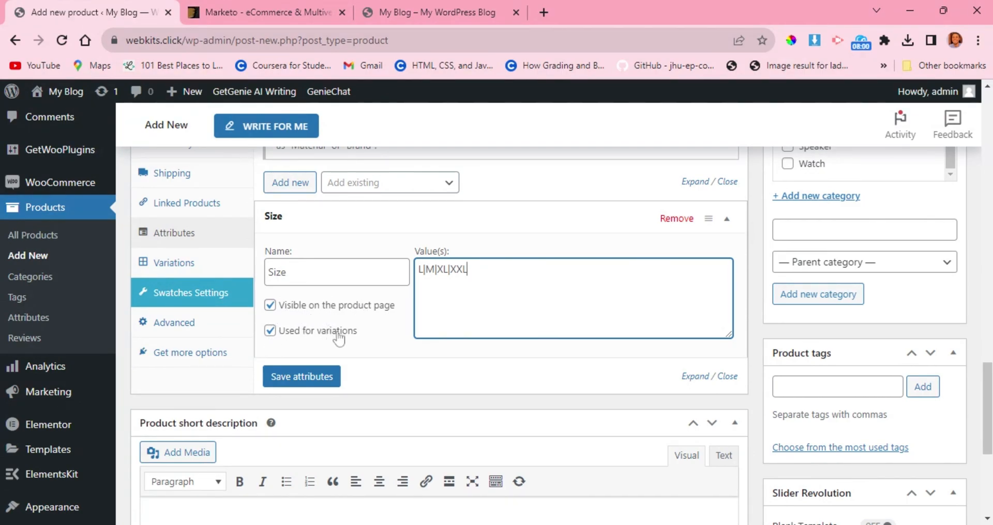
left_click(292, 379)
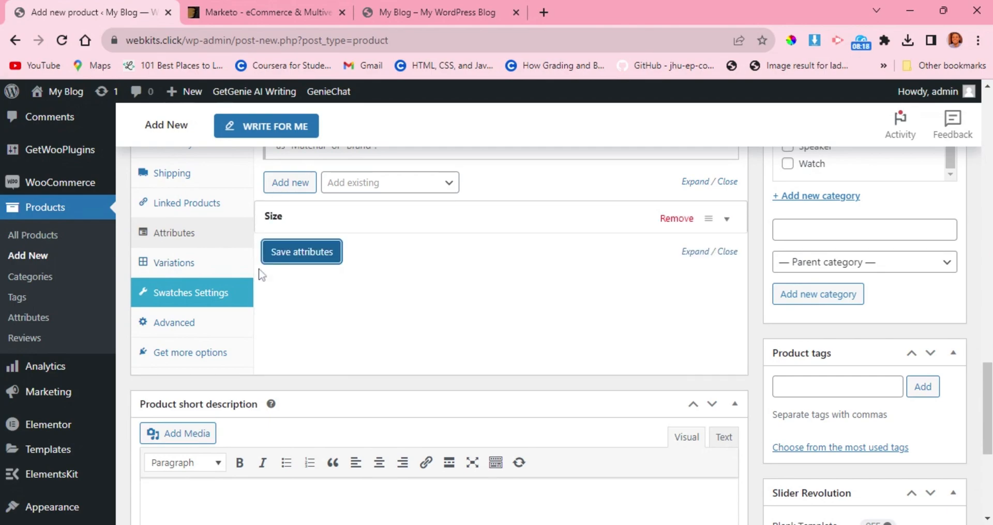
Check the product's variations section and return to its attributes.
left_click(175, 264)
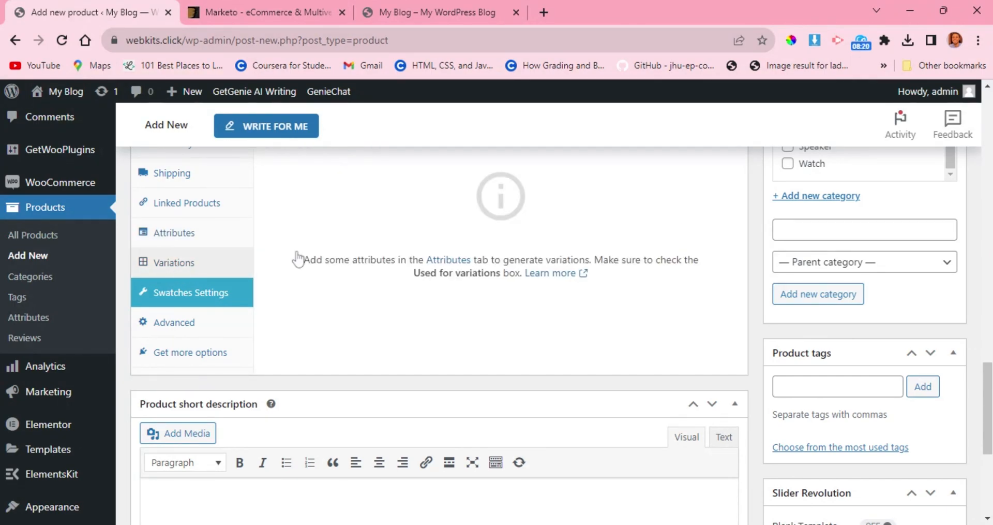
scroll(310, 260, "up", 2)
scroll(310, 260, "down", 1)
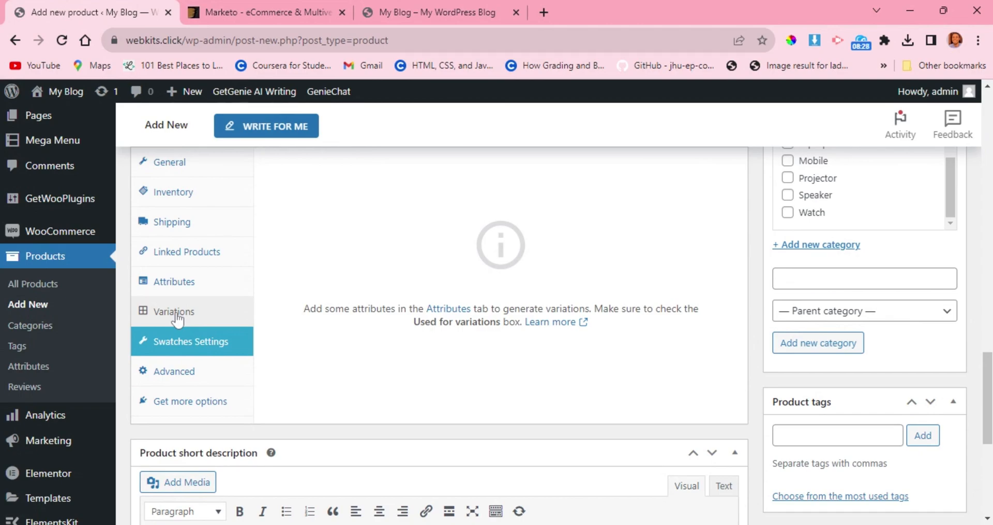
scroll(413, 313, "up", 1)
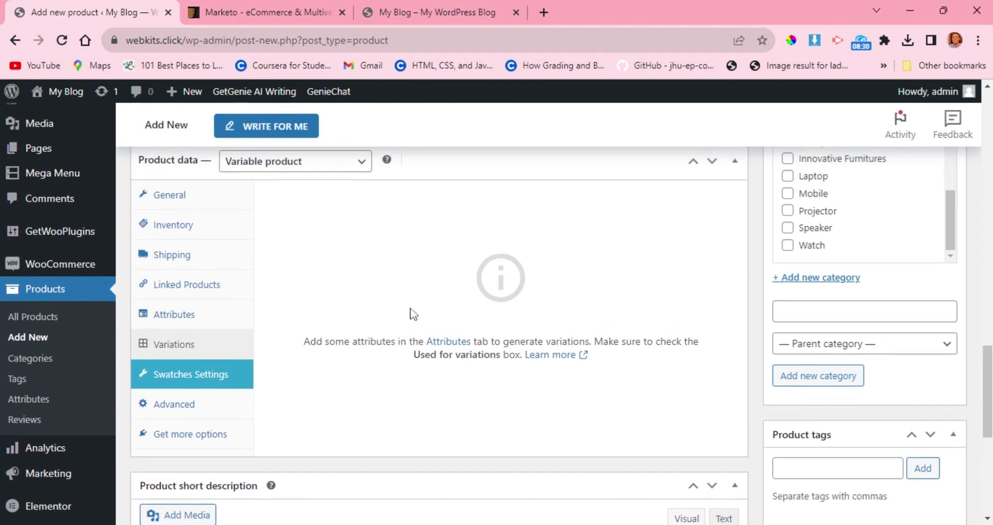
left_click(452, 343)
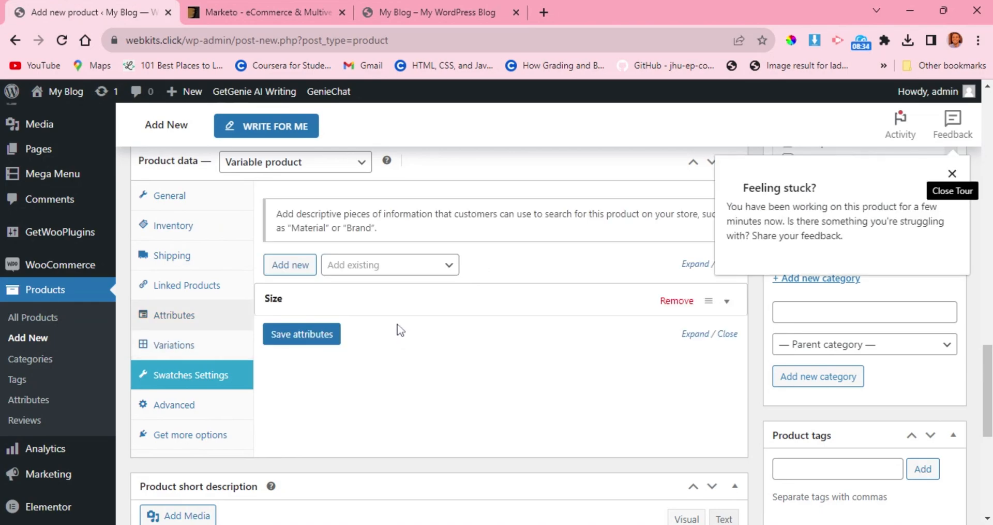
Save the variable product's attributes again with the Size attribute in place.
left_click(322, 337)
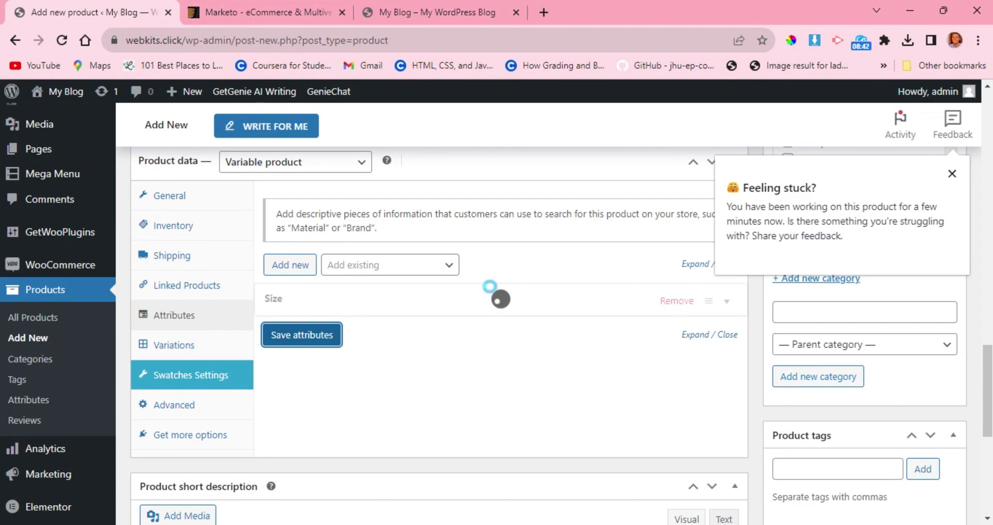
scroll(489, 286, "up", 1)
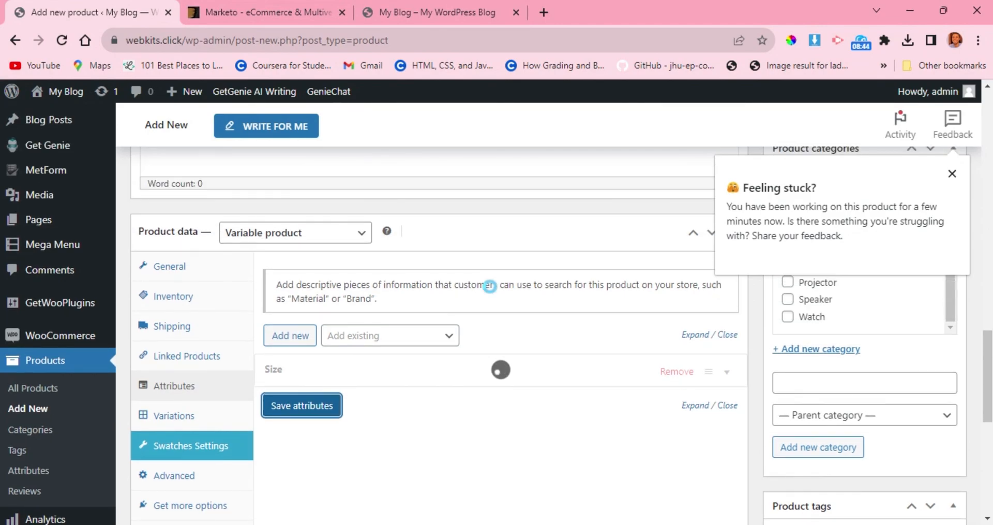
scroll(490, 286, "down", 1)
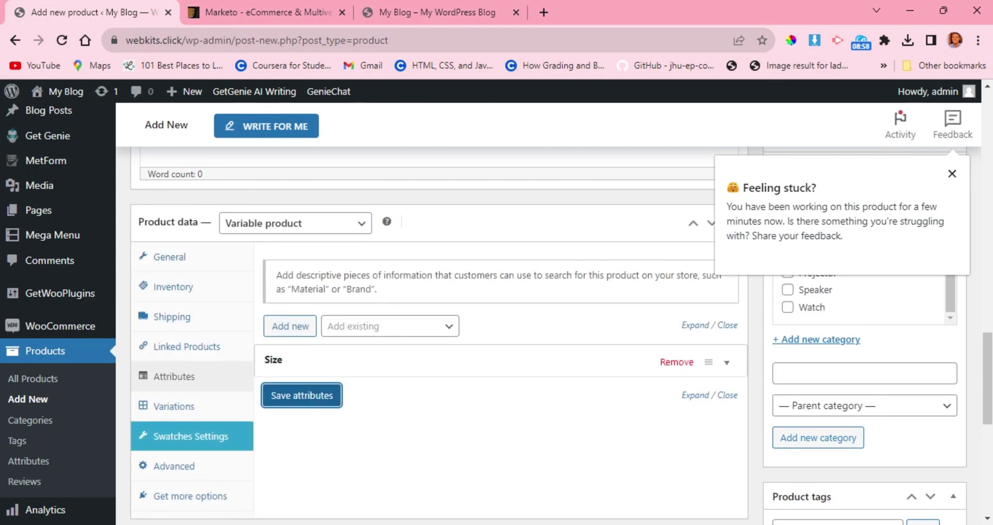
Generate all product variations from the Size attribute and confirm the generation.
left_click(156, 405)
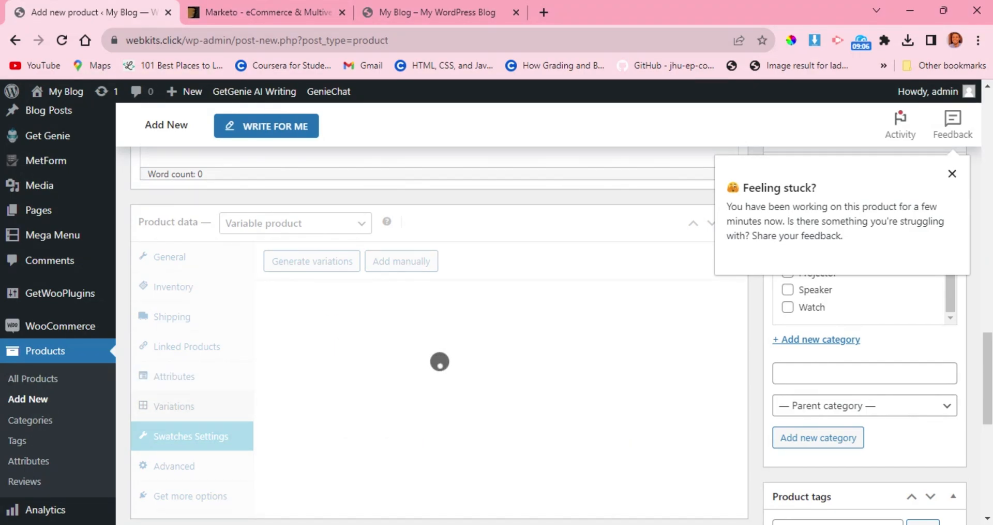
left_click(313, 261)
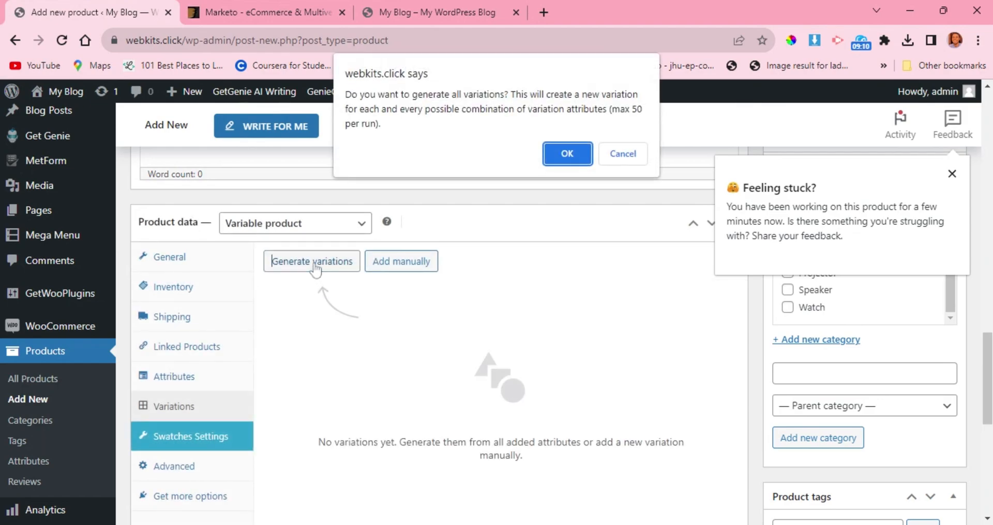
left_click(568, 153)
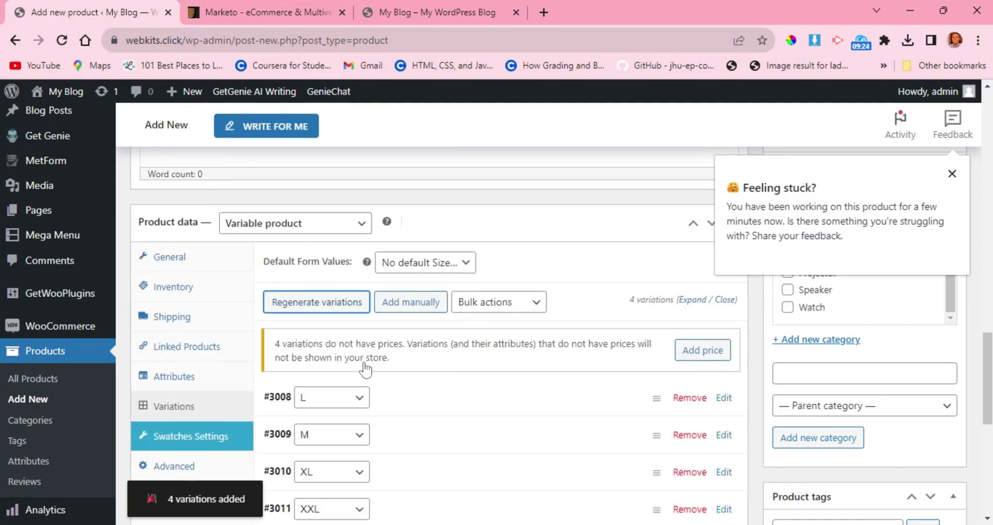
scroll(364, 368, "down", 1)
scroll(378, 362, "down", 1)
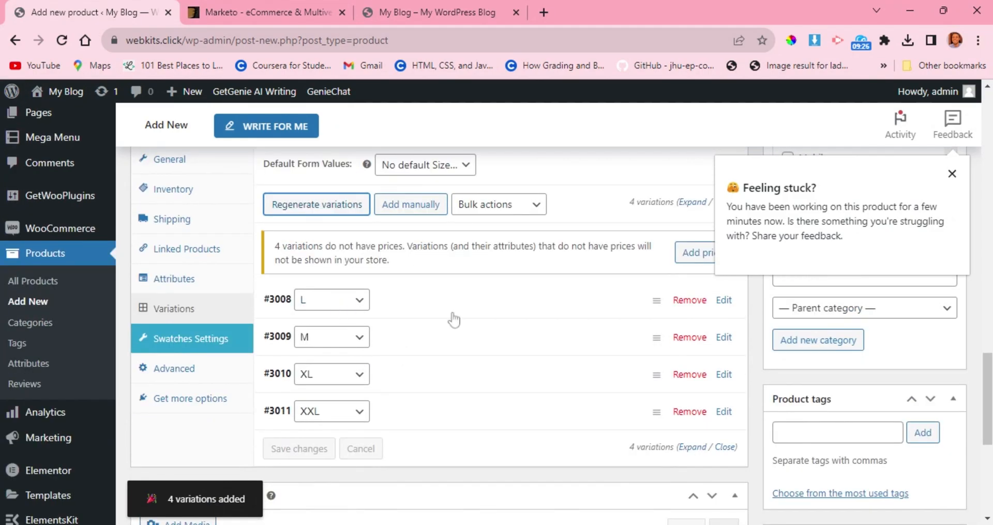
Expand the L variation and review its image, SKU, stock, price, weight, dimensions, shipping, tax and description settings.
left_click(656, 301)
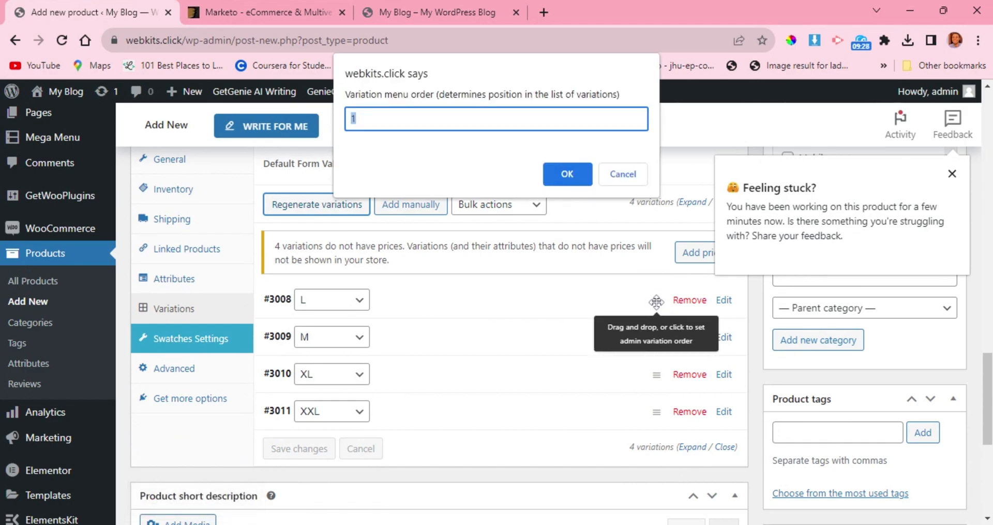
left_click(629, 177)
left_click(409, 313)
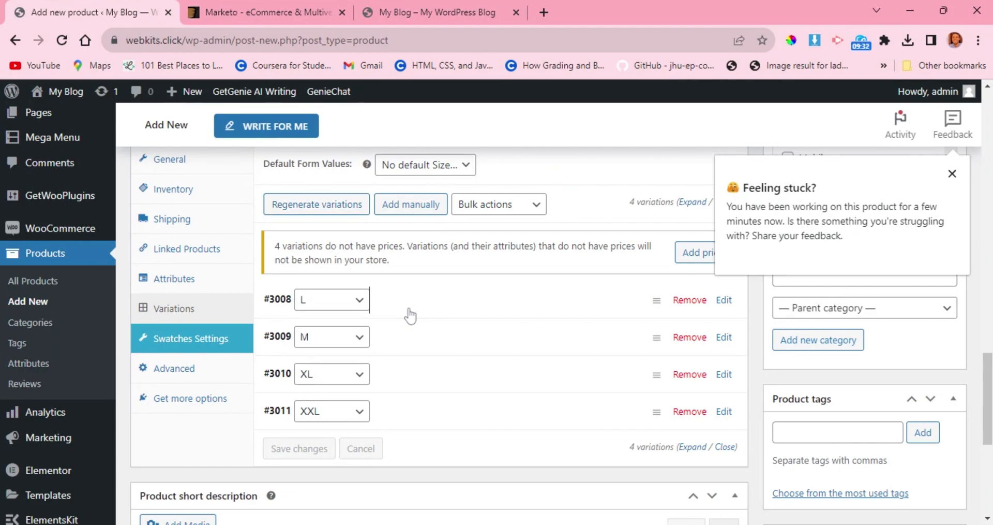
scroll(409, 314, "down", 1)
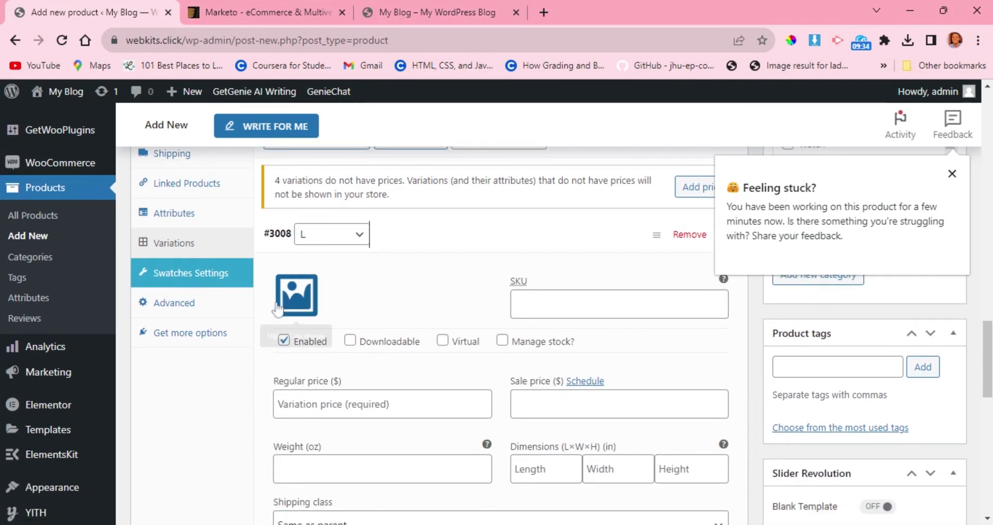
scroll(354, 300, "down", 1)
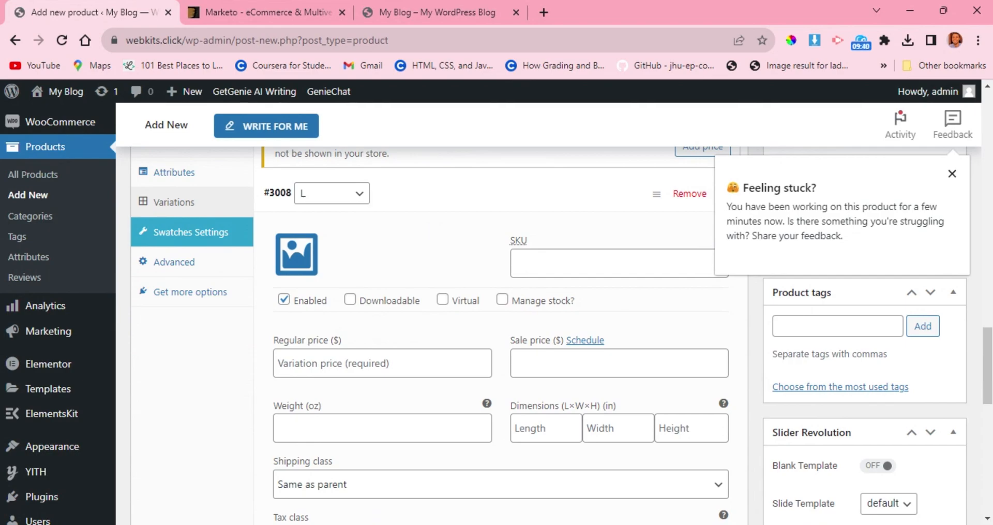
scroll(453, 249, "down", 1)
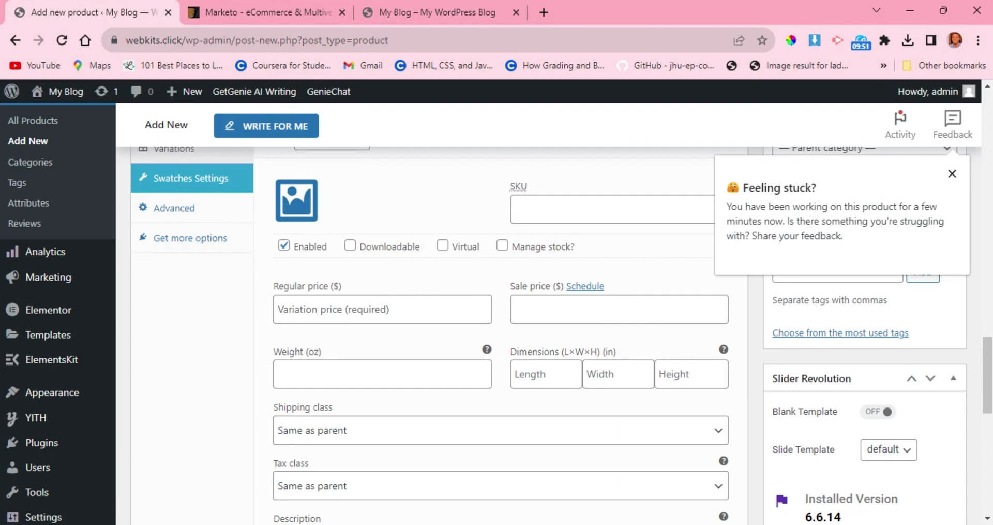
left_click(559, 209)
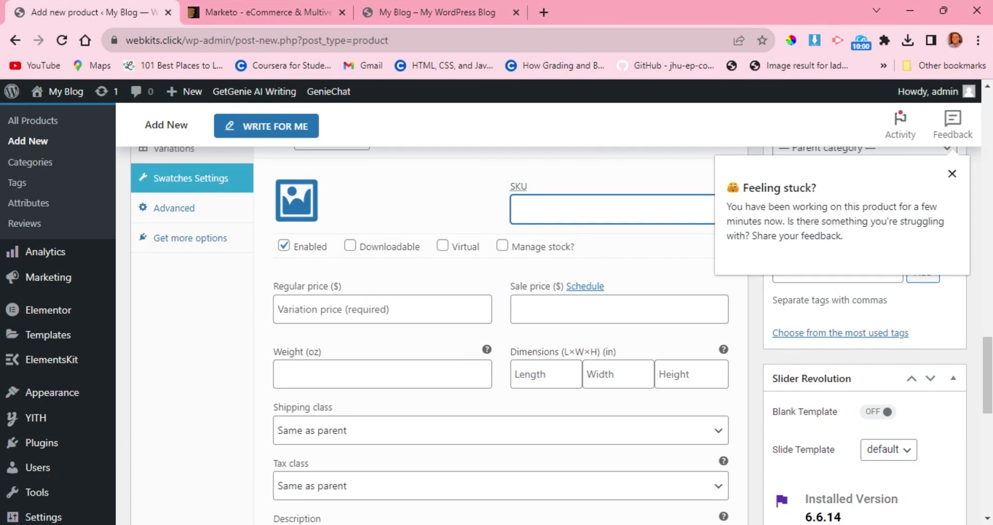
scroll(388, 321, "down", 3)
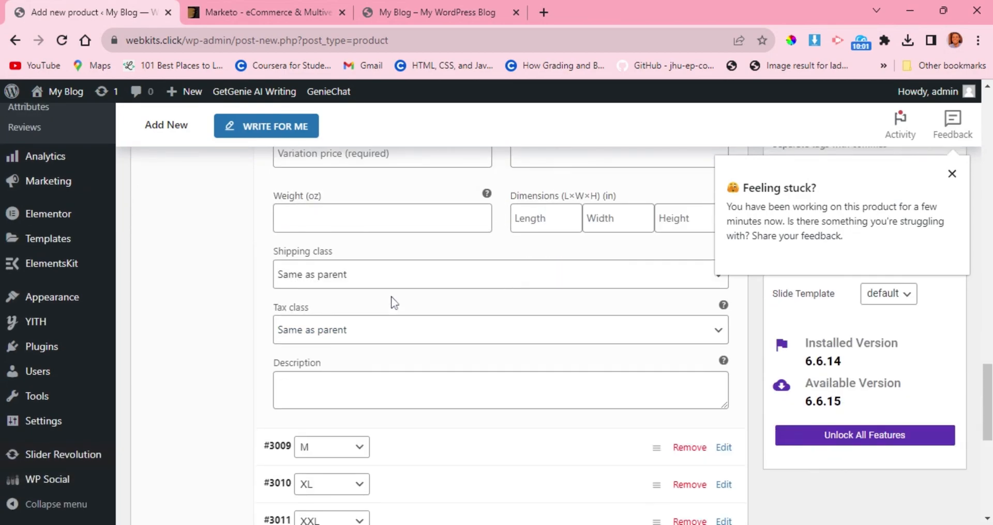
scroll(392, 303, "down", 4)
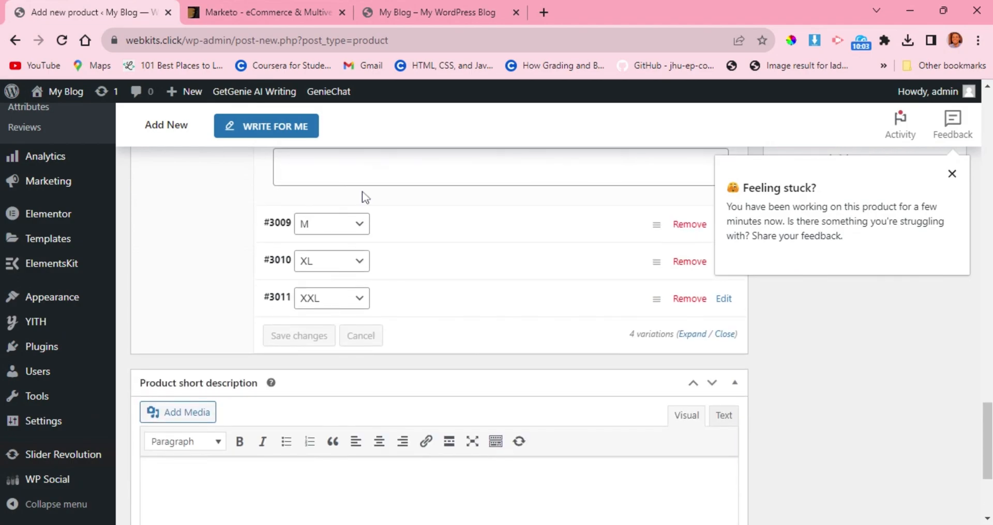
scroll(366, 196, "up", 2)
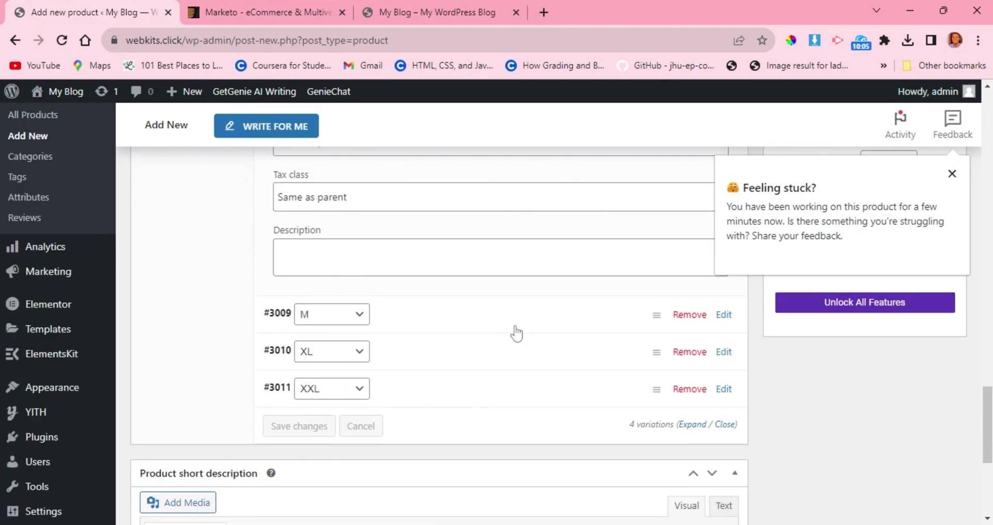
Expand the M variation and look through its settings and the rest of the variations list.
left_click(516, 327)
scroll(513, 327, "down", 2)
scroll(513, 327, "down", 4)
scroll(514, 331, "down", 4)
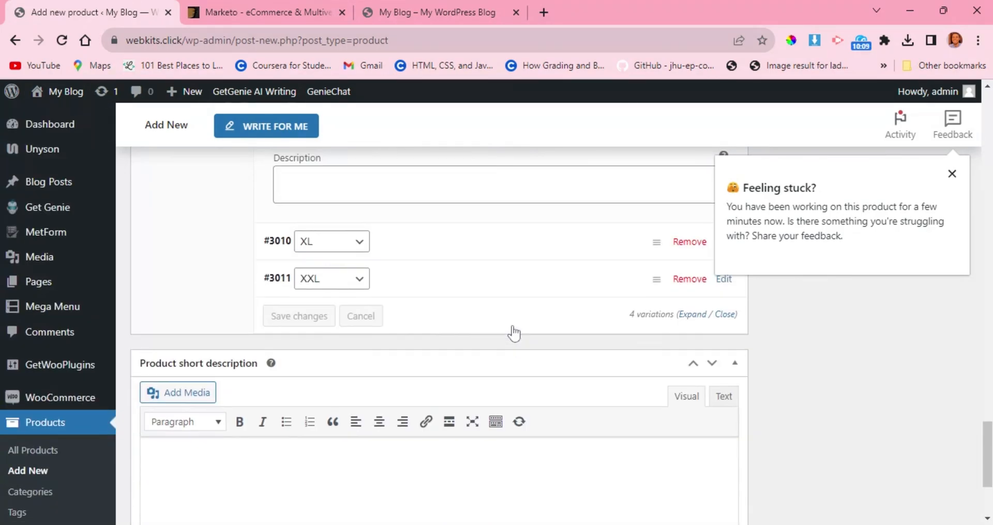
scroll(514, 333, "up", 13)
scroll(513, 332, "up", 5)
scroll(514, 333, "up", 1)
scroll(514, 333, "down", 2)
scroll(514, 333, "up", 1)
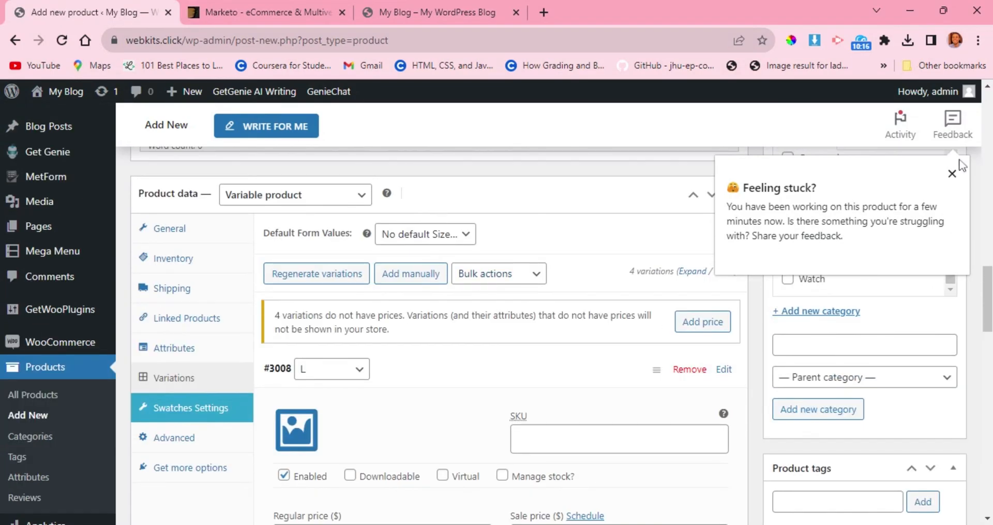
Dismiss the feedback tip and look over the product form's name, description, publish, image, gallery, category and tag sections.
left_click(952, 173)
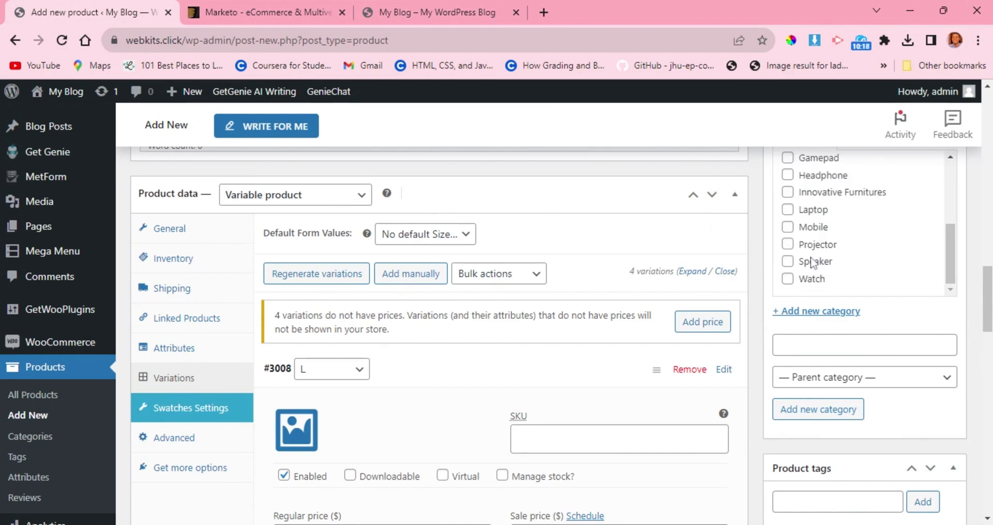
scroll(813, 263, "down", 4)
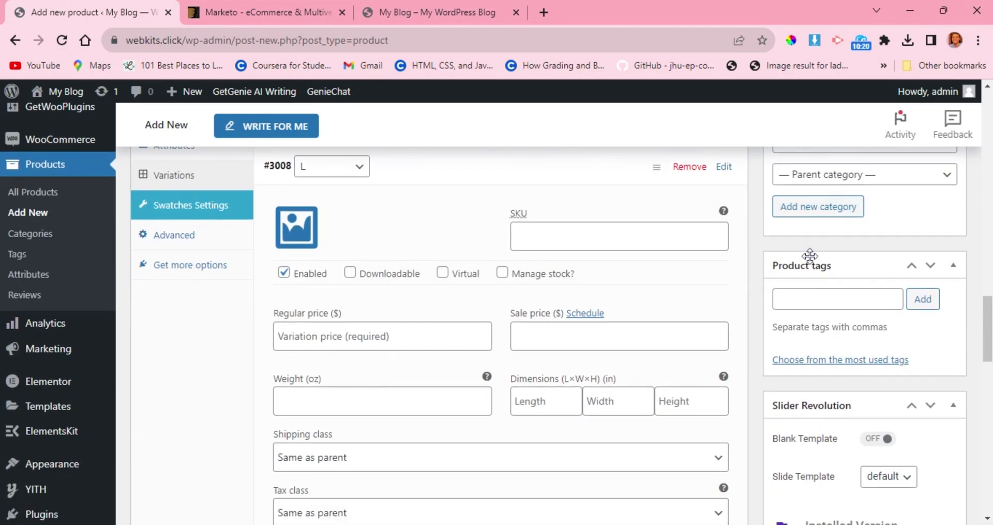
scroll(810, 255, "down", 3)
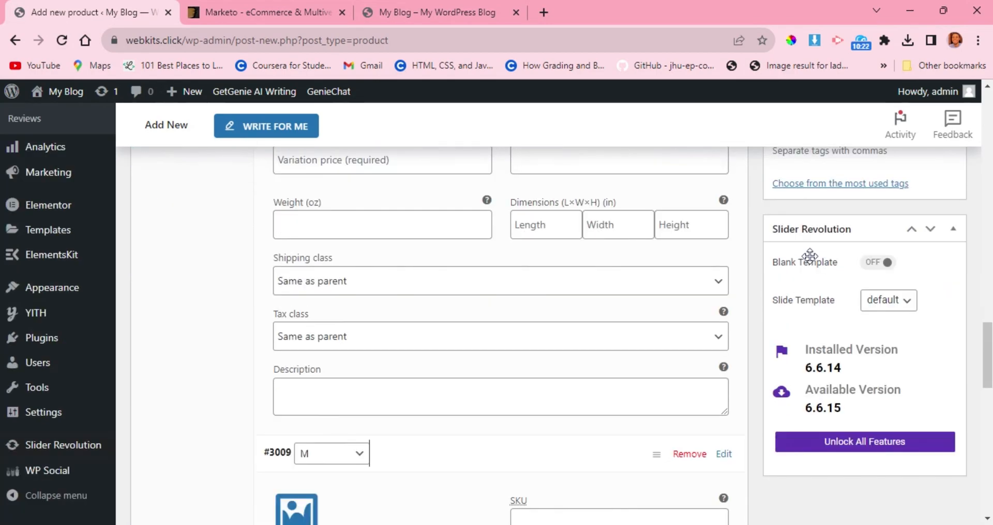
scroll(810, 255, "down", 4)
scroll(812, 261, "up", 8)
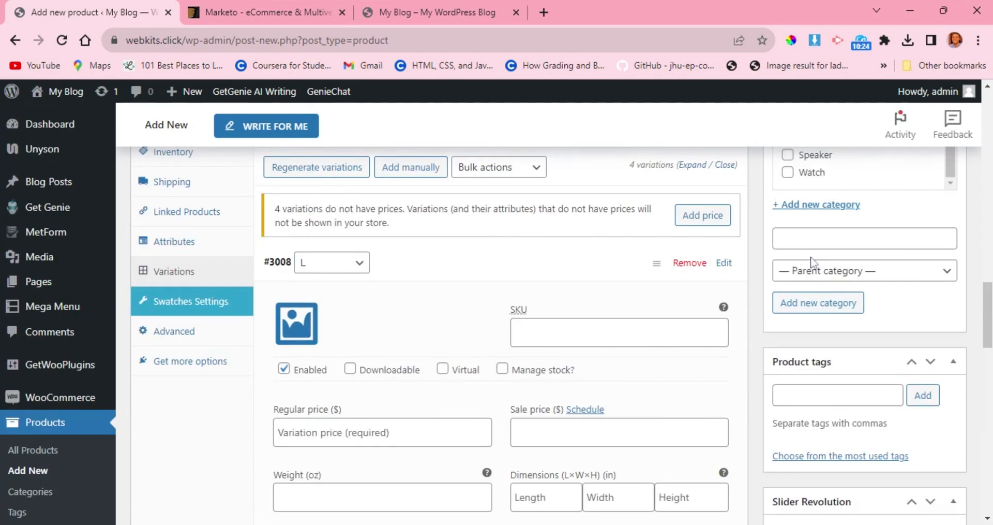
scroll(812, 261, "up", 7)
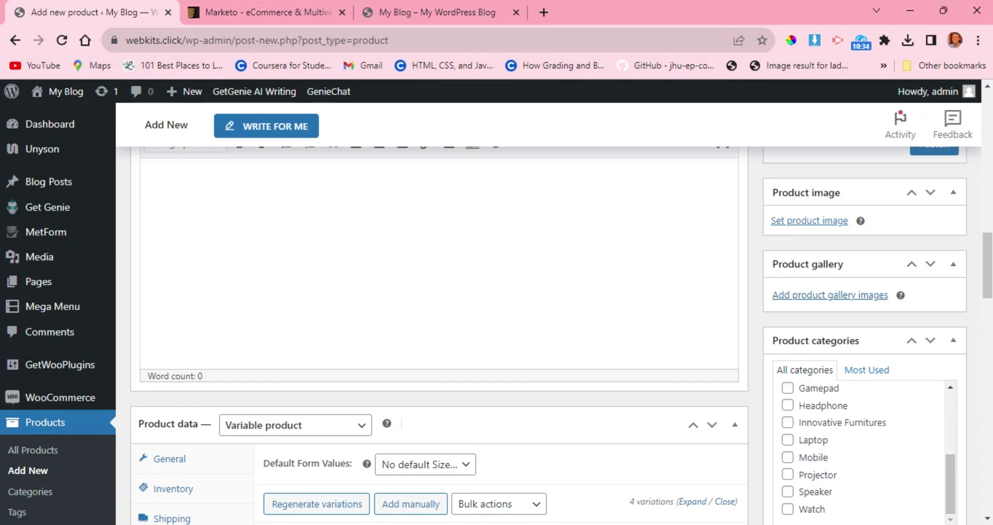
scroll(562, 335, "up", 6)
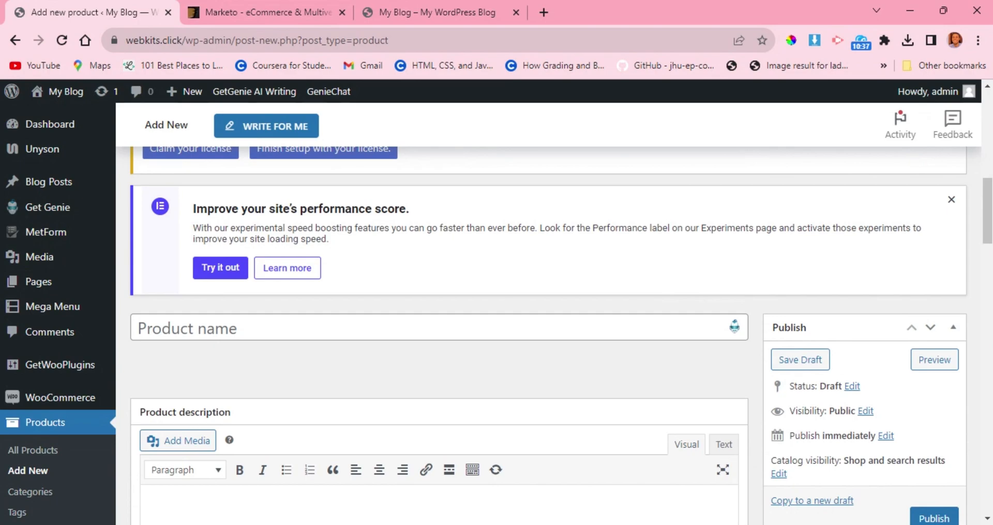
scroll(636, 309, "up", 1)
scroll(635, 309, "down", 3)
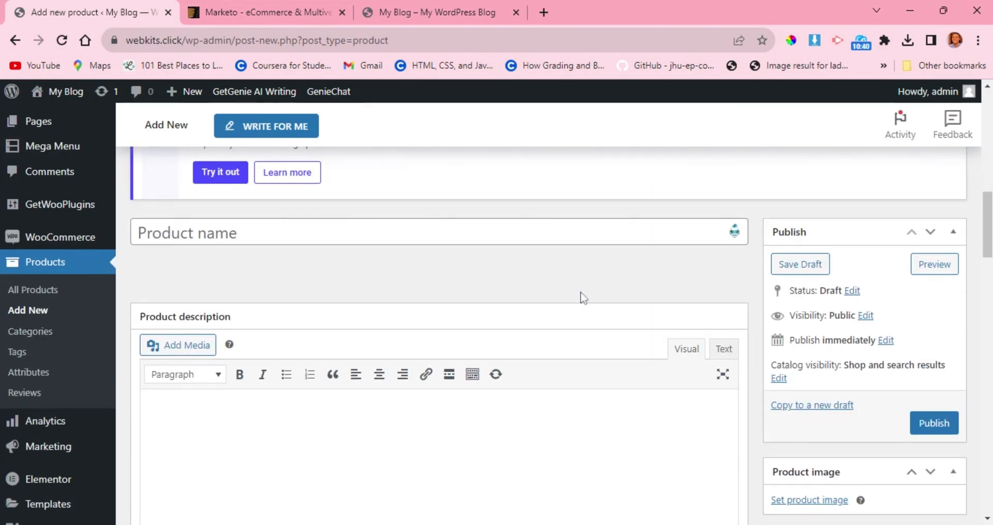
scroll(581, 297, "up", 1)
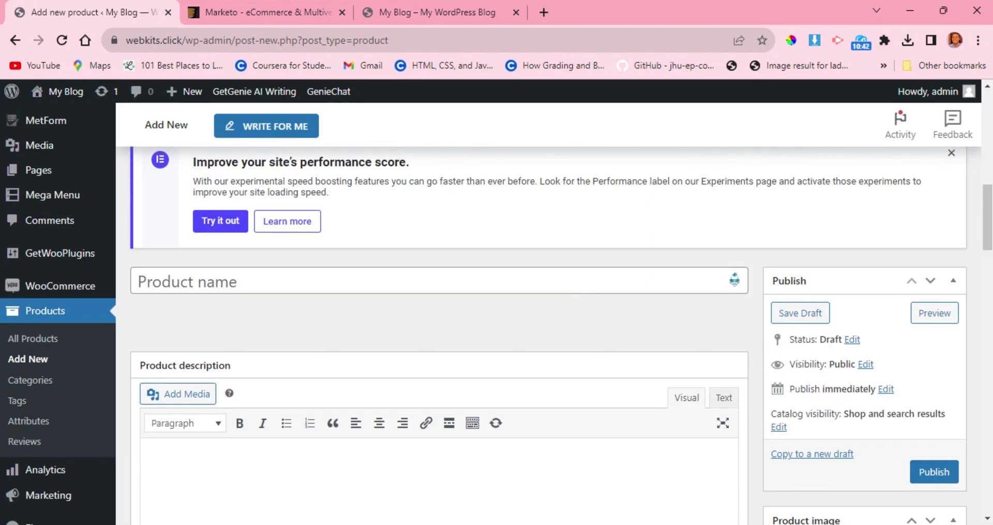
scroll(278, 342, "down", 1)
scroll(279, 342, "up", 1)
scroll(280, 343, "down", 5)
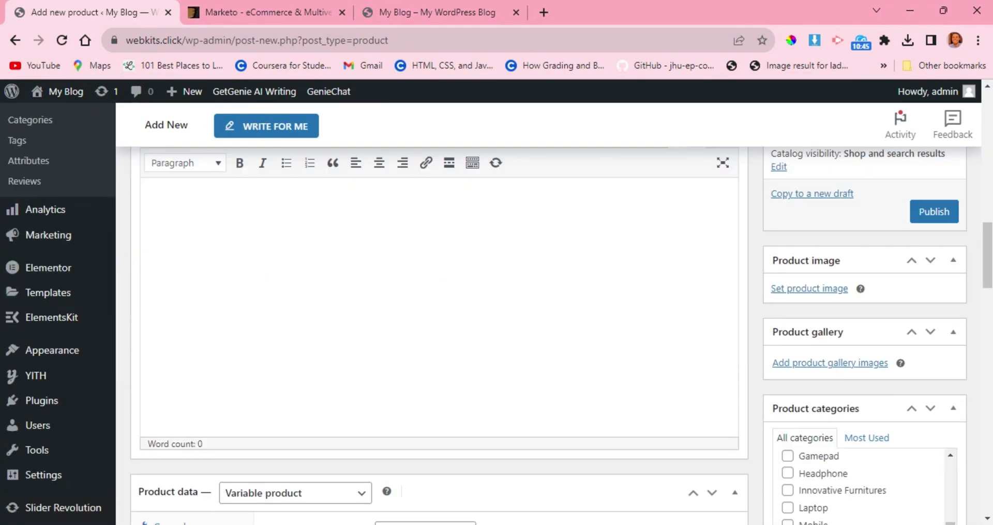
Open the site's Menus settings and examine the Main Menu's items, display locations and the choice of menu to edit.
mouse_move(38, 357)
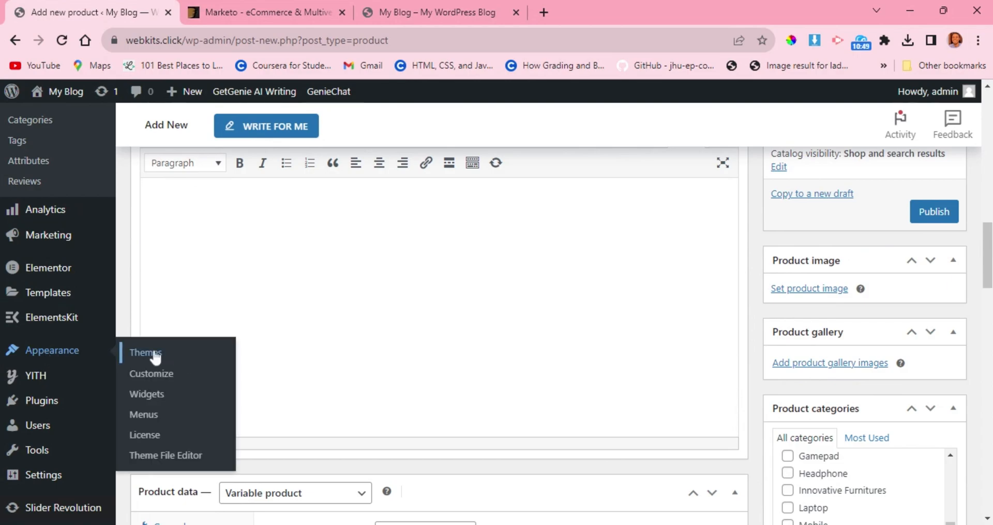
left_click(144, 420)
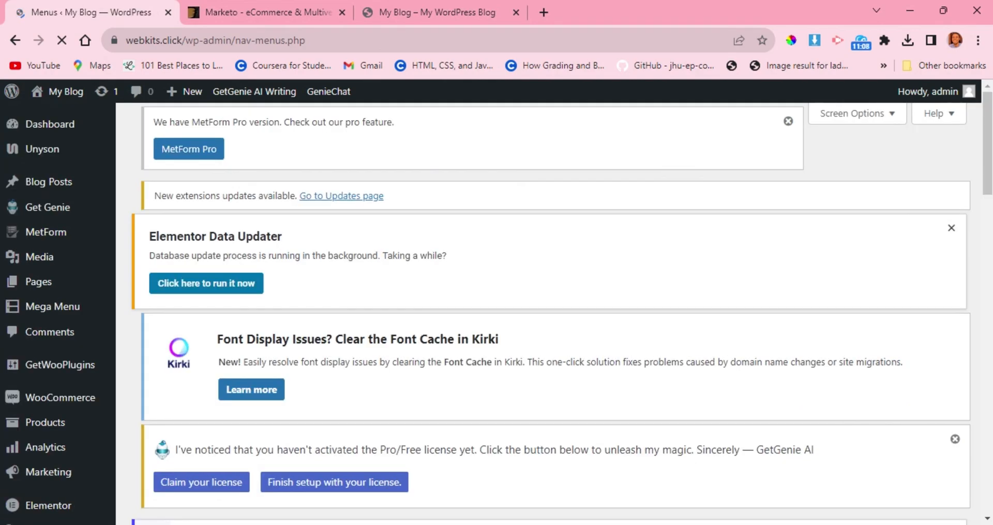
scroll(382, 357, "down", 4)
scroll(382, 357, "down", 9)
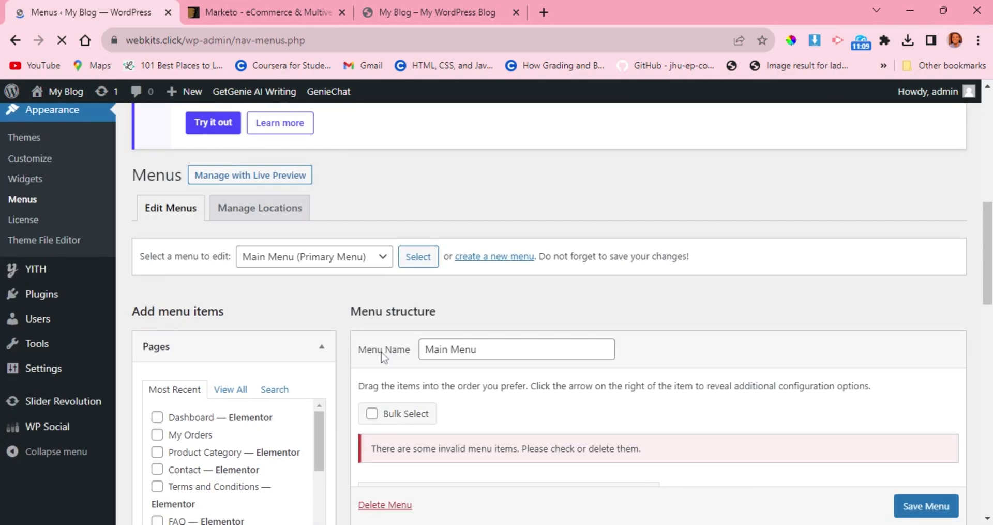
scroll(366, 357, "down", 8)
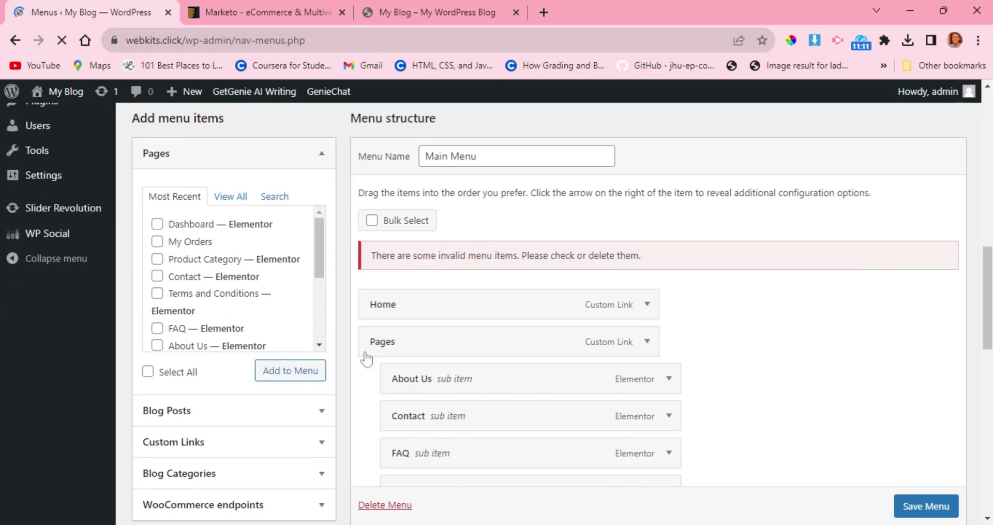
scroll(366, 357, "down", 7)
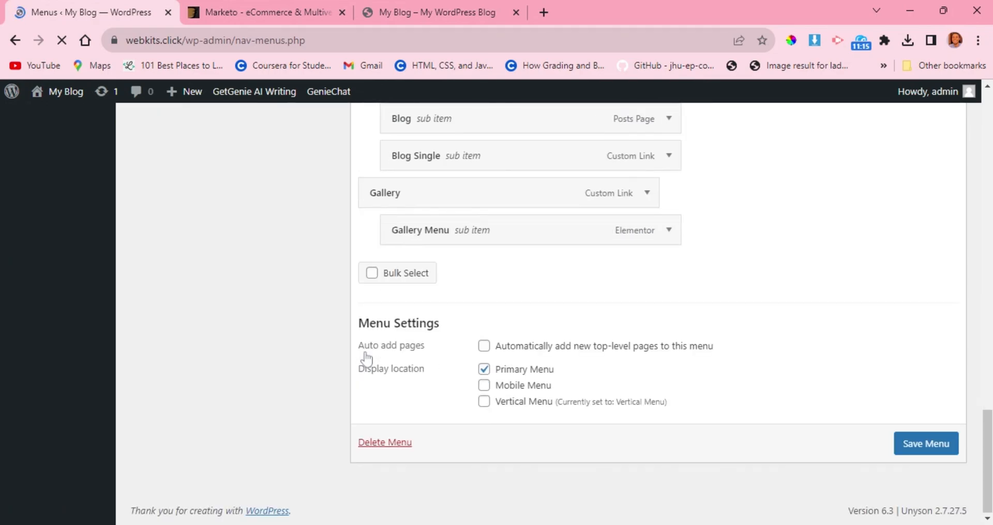
scroll(366, 357, "up", 15)
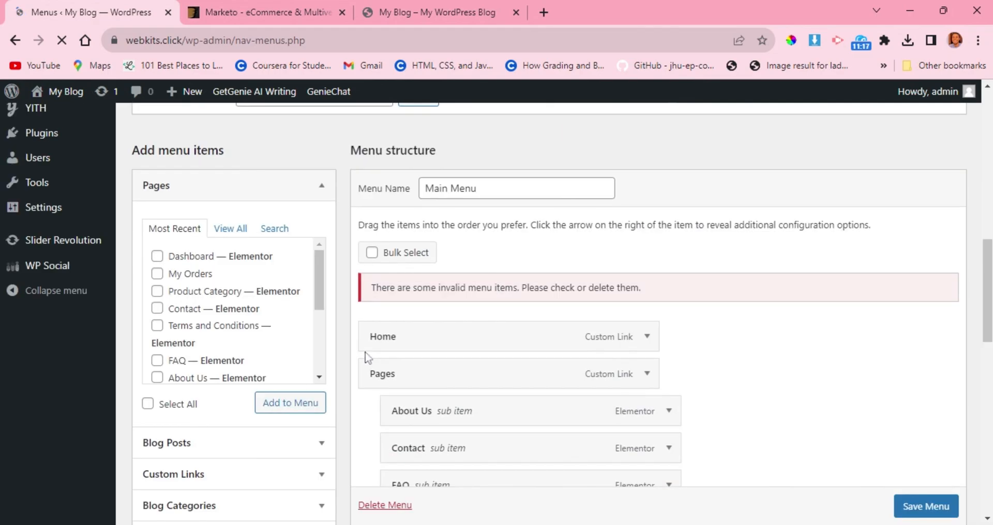
scroll(366, 357, "up", 1)
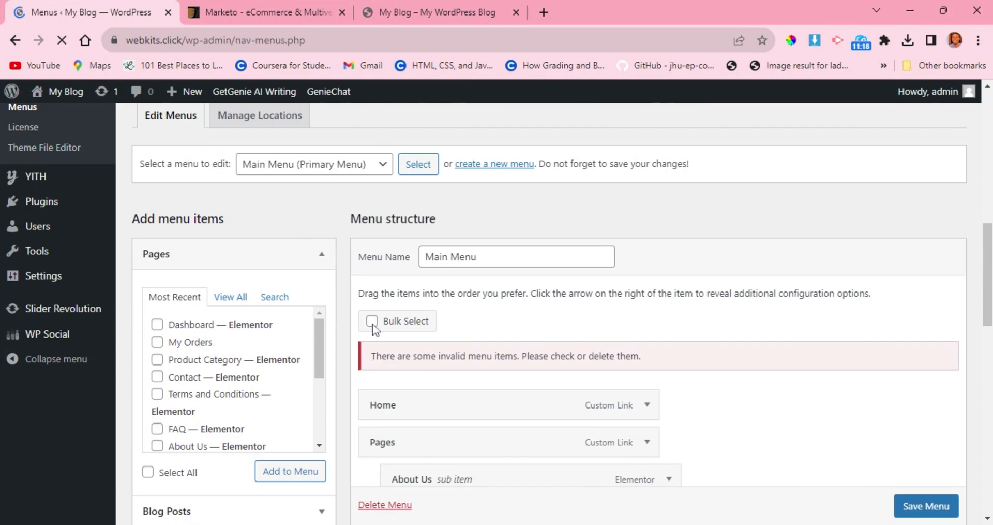
left_click(340, 169)
scroll(341, 168, "up", 1)
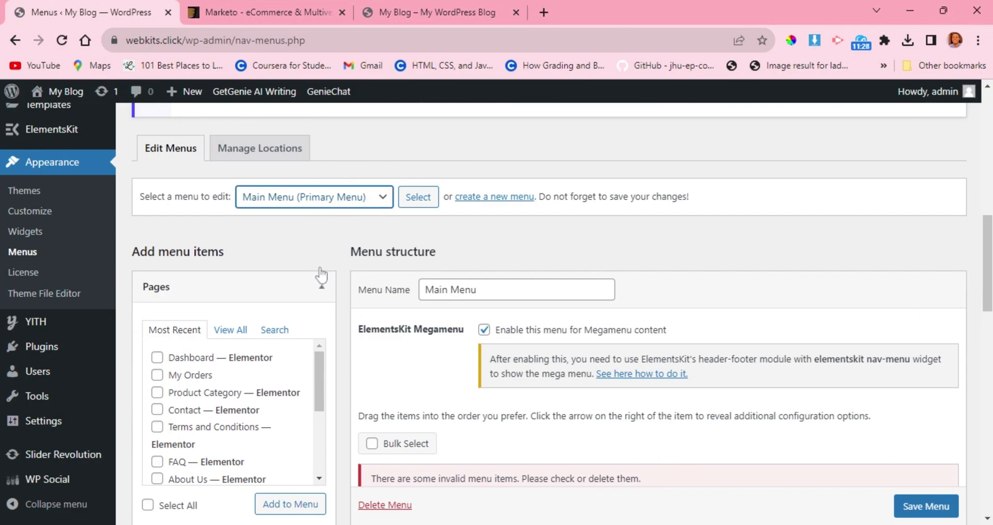
Choose the Vertical Menu as the menu to edit and load its structure.
left_click(465, 255)
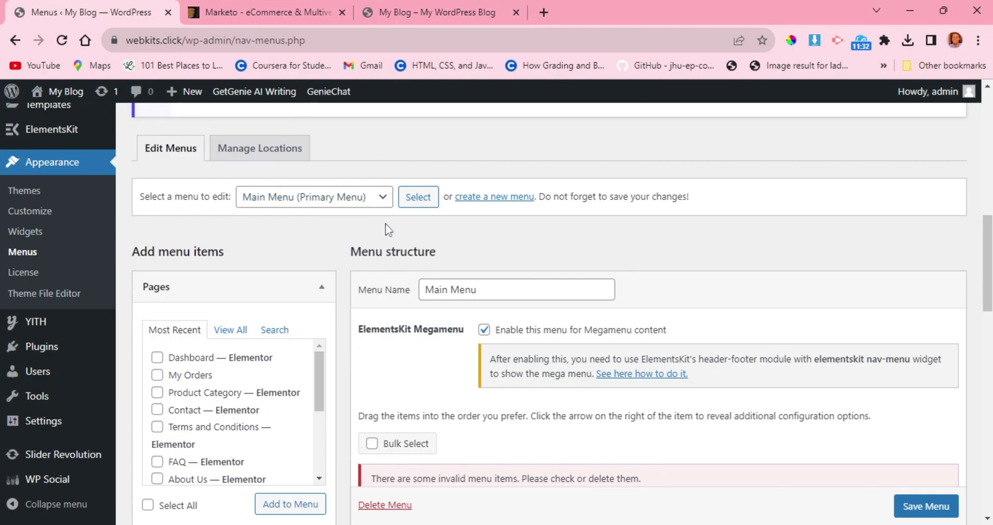
left_click(376, 207)
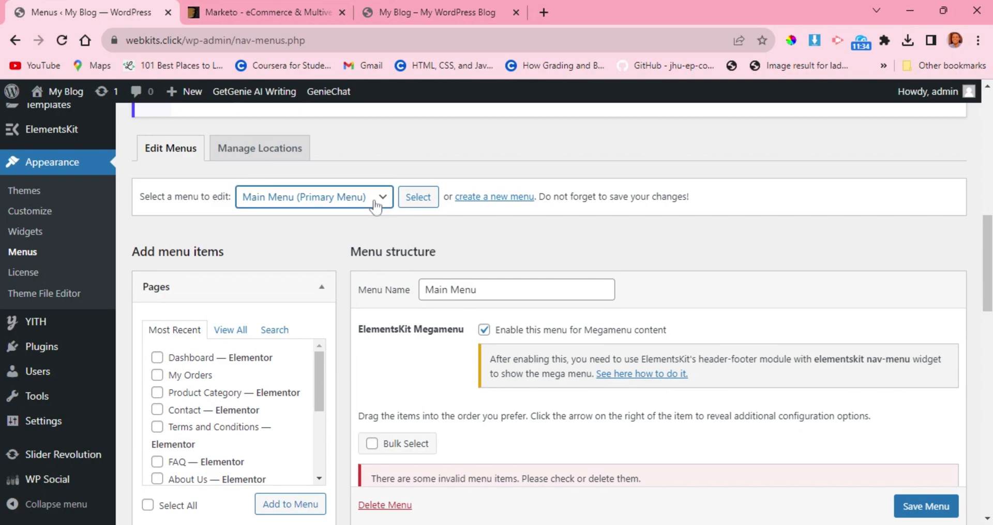
left_click(288, 265)
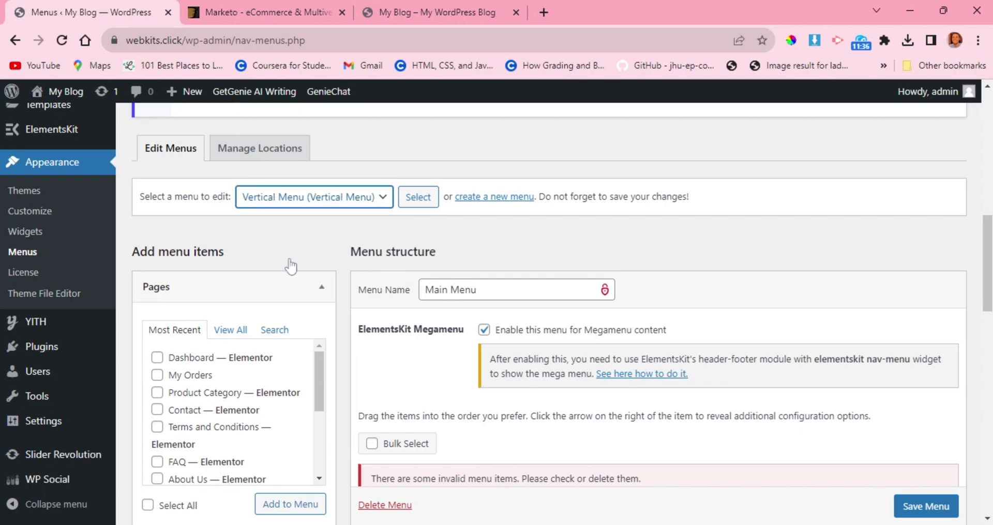
left_click(414, 202)
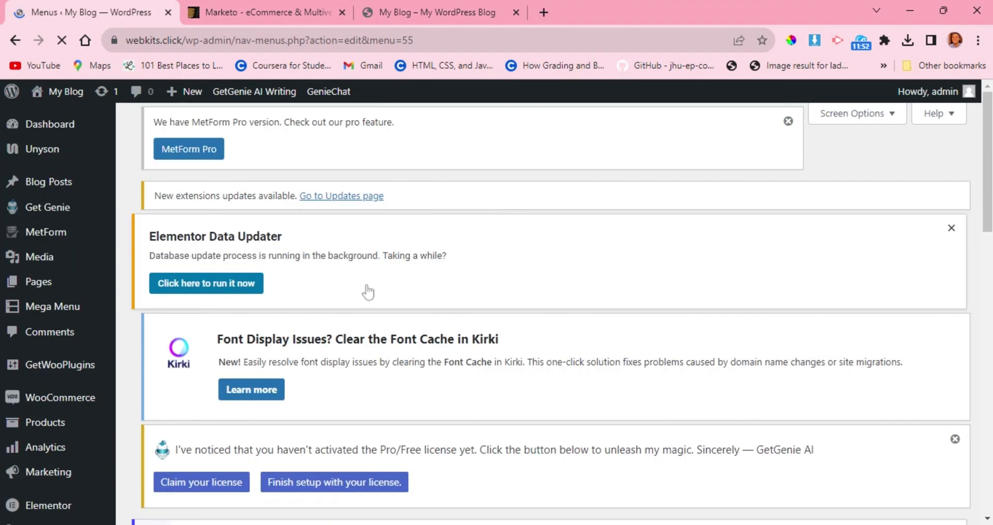
Delete the menu containing the Los Angeles, Chicago, Las Vegas and Albarto custom links.
scroll(365, 297, "down", 3)
scroll(365, 297, "down", 6)
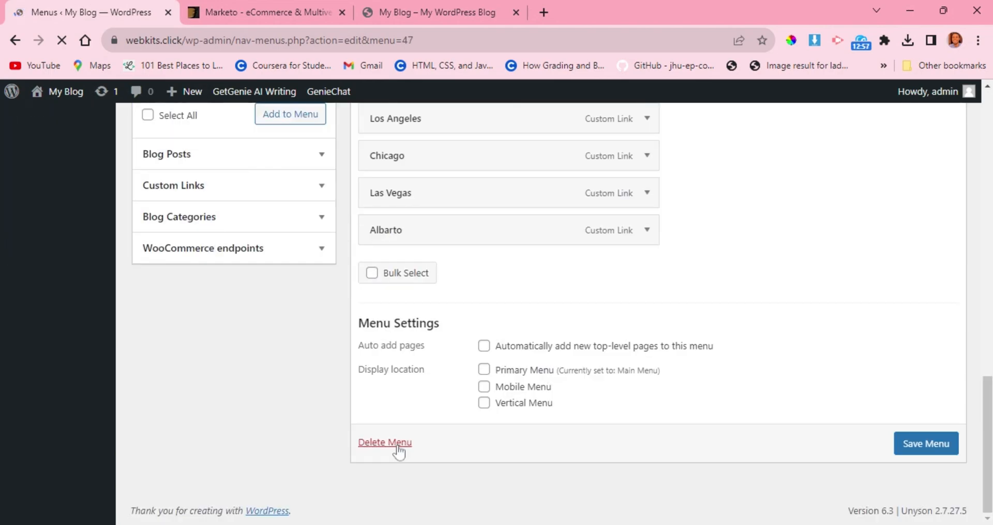
left_click(398, 449)
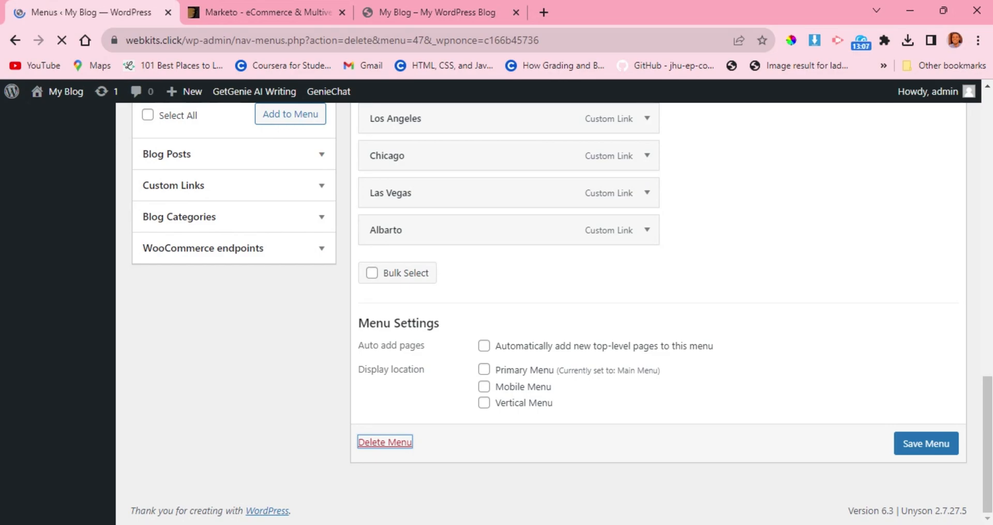
scroll(397, 451, "down", 9)
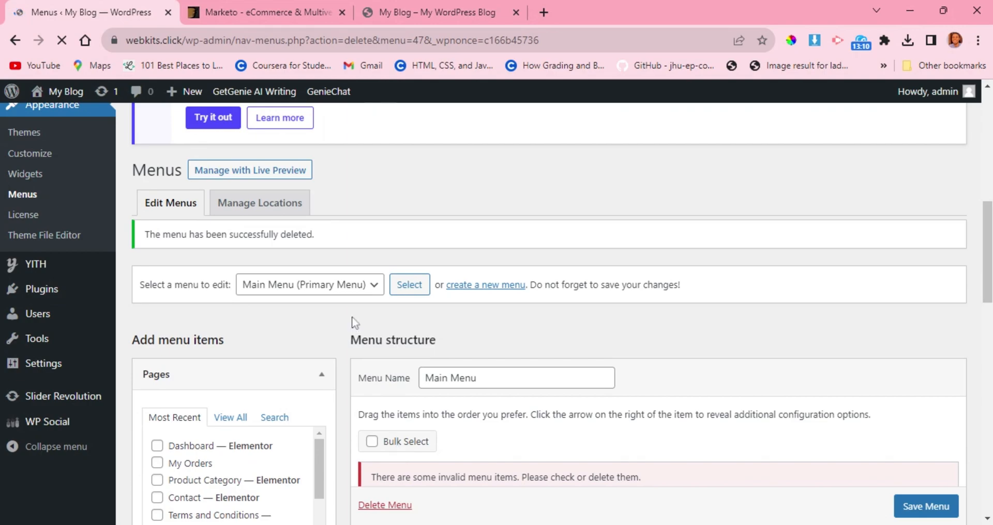
Load the Quick Links menu for editing and delete it.
left_click(355, 289)
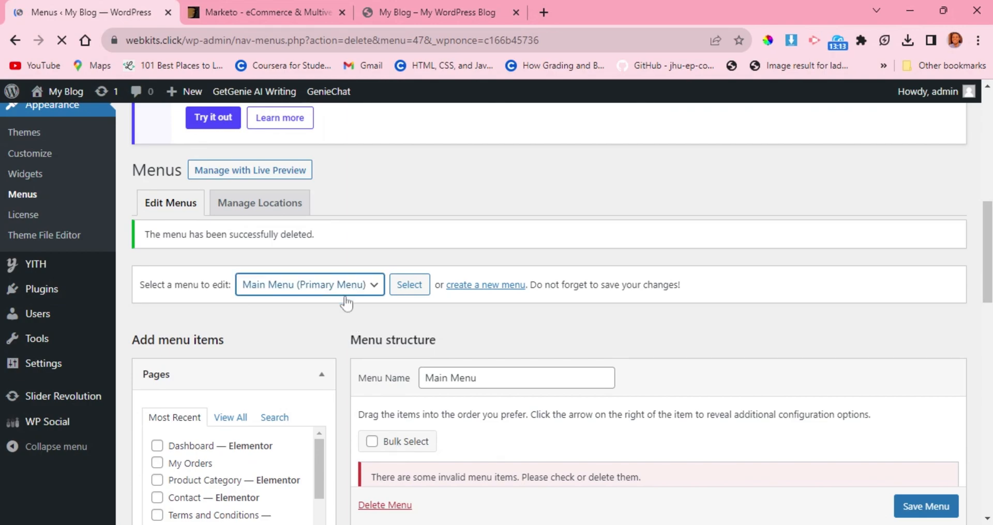
key("Down")
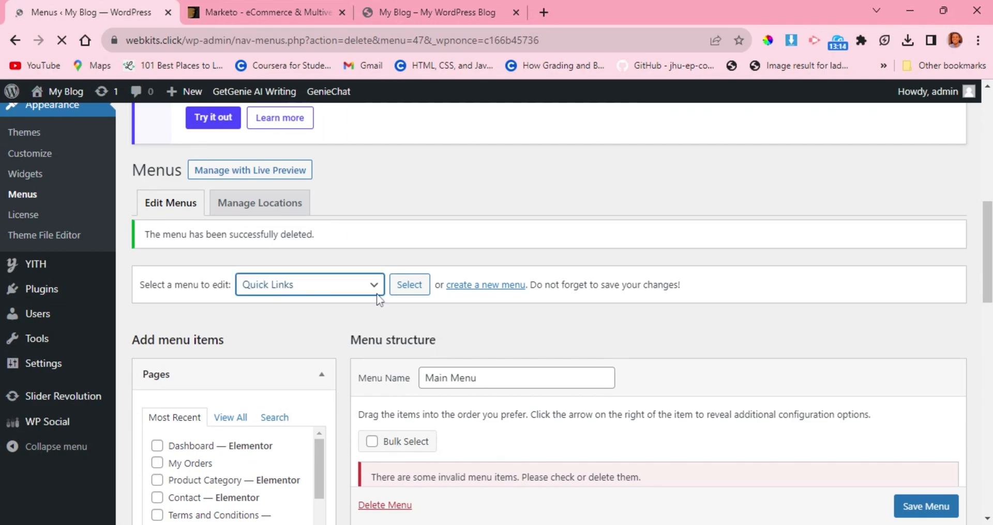
left_click(406, 290)
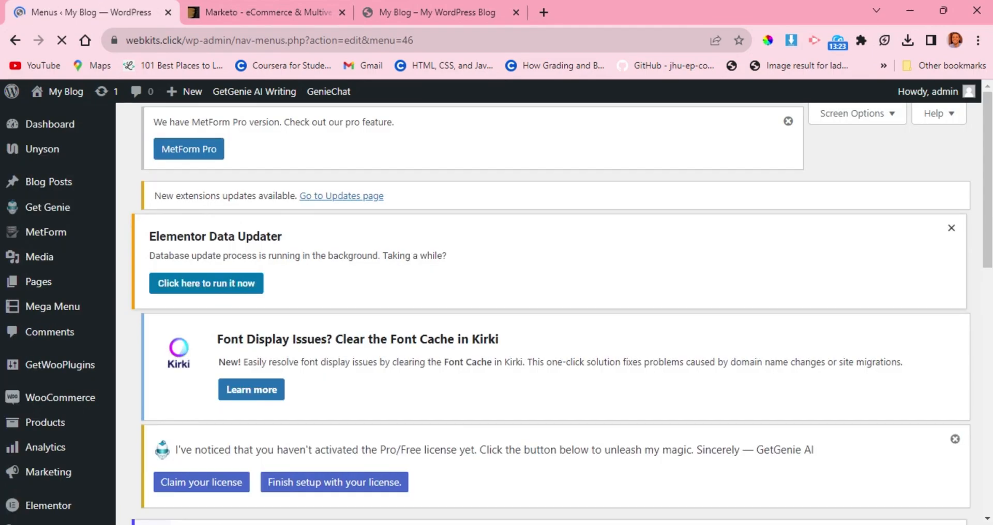
scroll(404, 295, "down", 10)
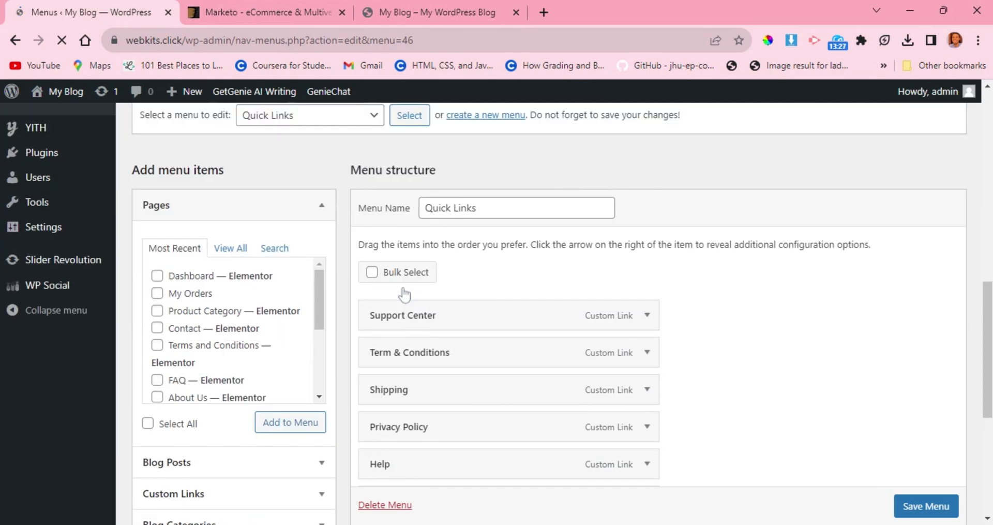
scroll(402, 295, "down", 4)
scroll(372, 372, "down", 1)
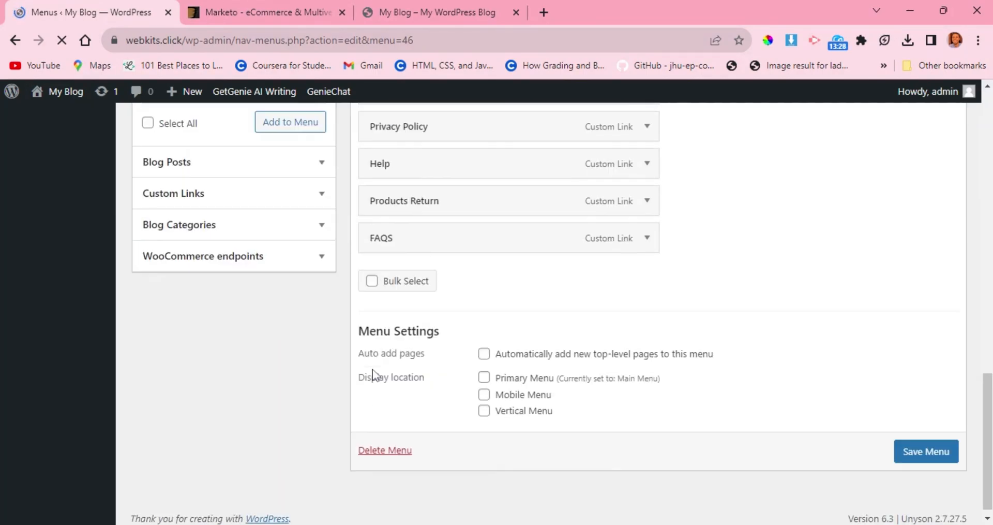
left_click(367, 443)
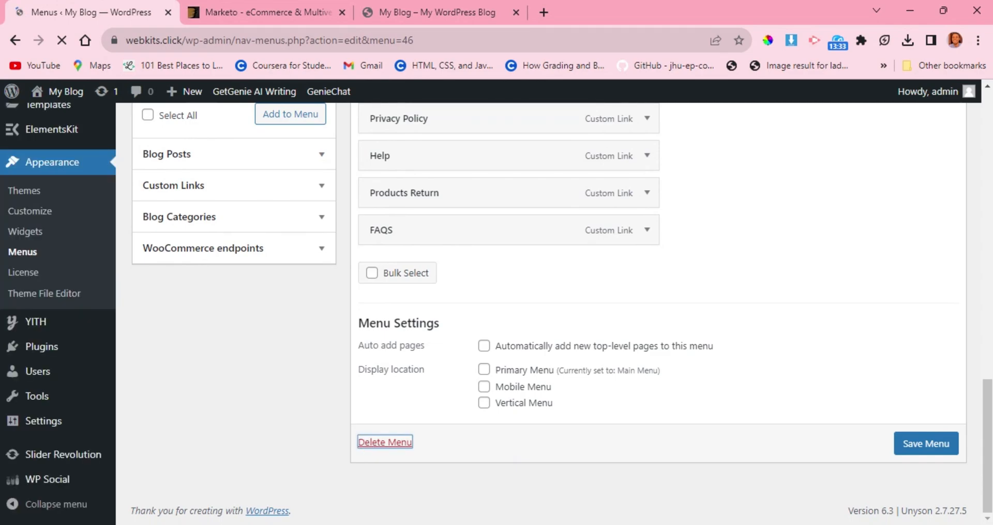
left_click(364, 435)
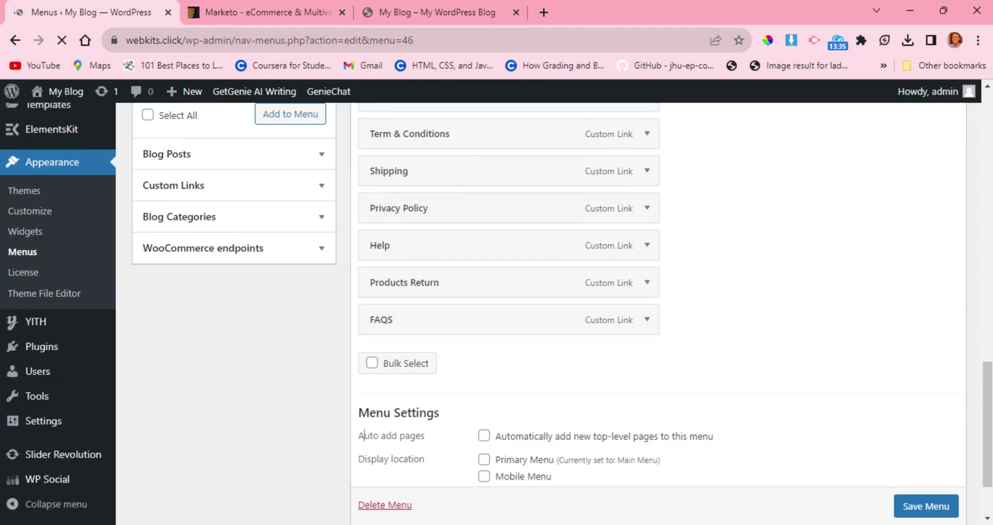
left_click(372, 444)
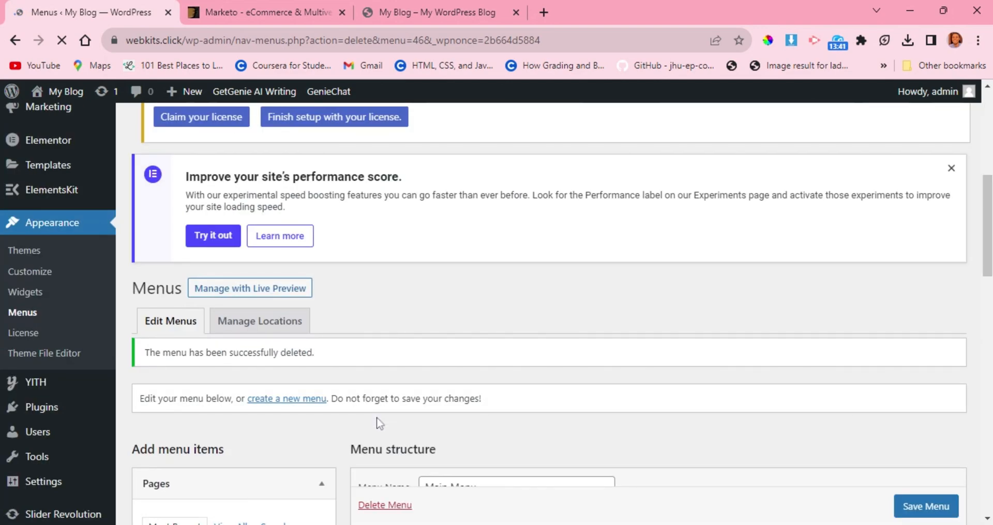
Turn on bulk selection for the items of the Main Menu.
scroll(378, 422, "down", 4)
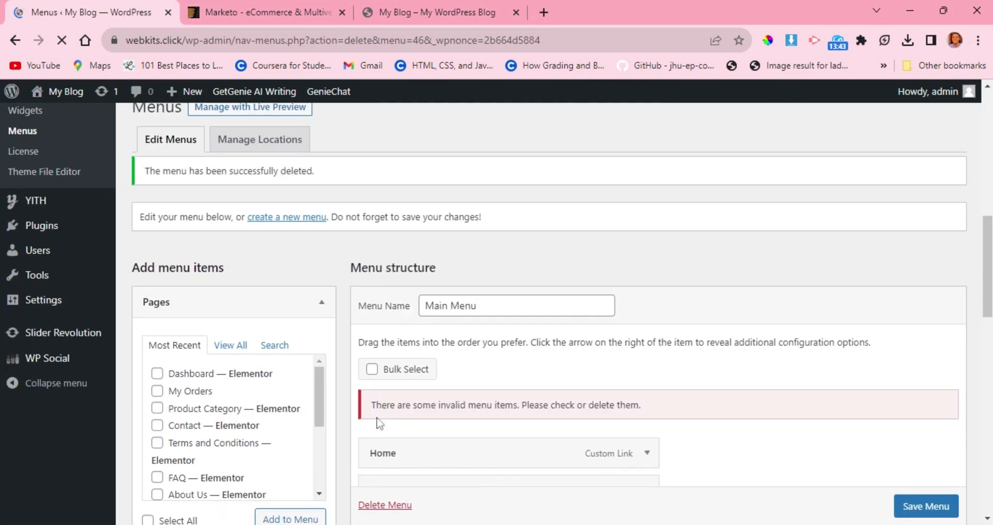
scroll(378, 422, "down", 2)
scroll(378, 422, "down", 2)
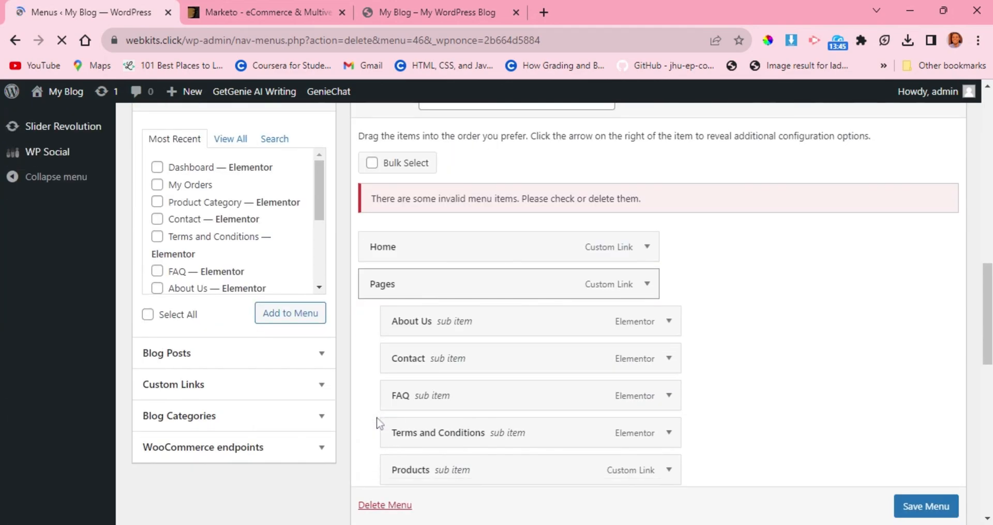
left_click(370, 165)
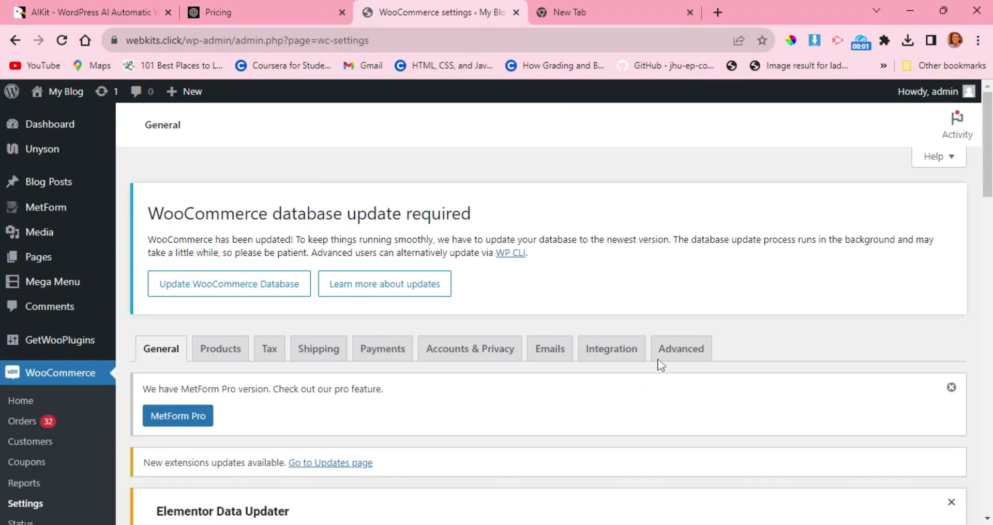
Examine WooCommerce's General settings: store address, selling and shipping locations, taxes, coupons and currency options.
scroll(661, 364, "down", 2)
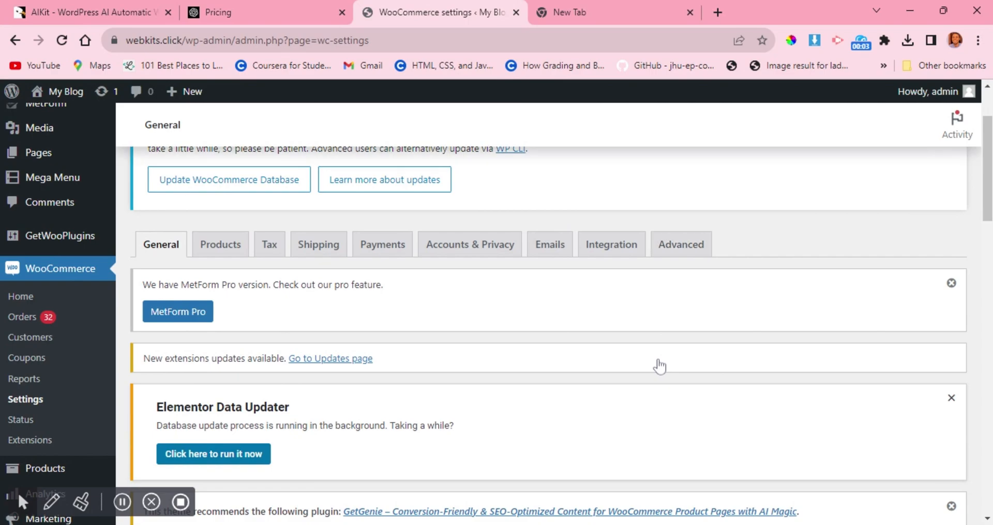
scroll(661, 365, "down", 2)
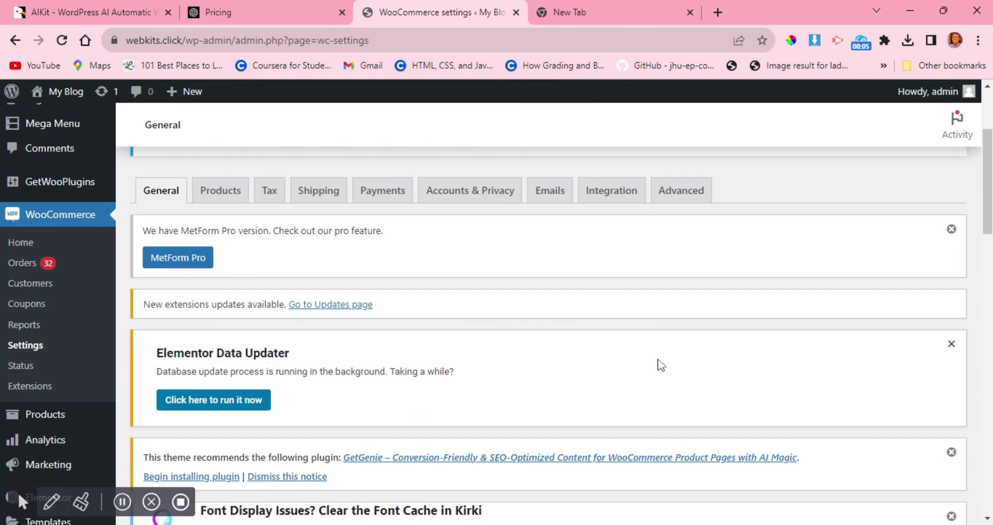
scroll(661, 365, "down", 10)
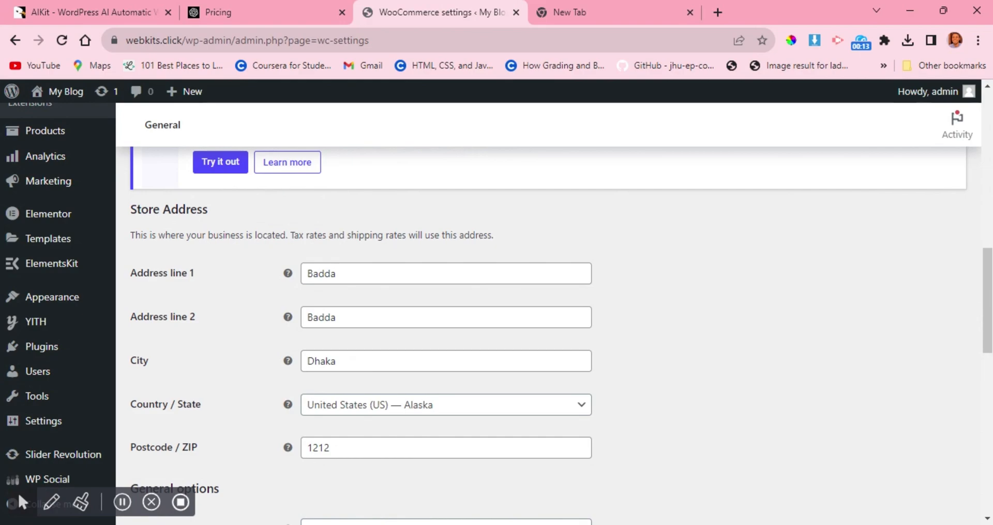
scroll(561, 337, "down", 1)
scroll(389, 371, "down", 4)
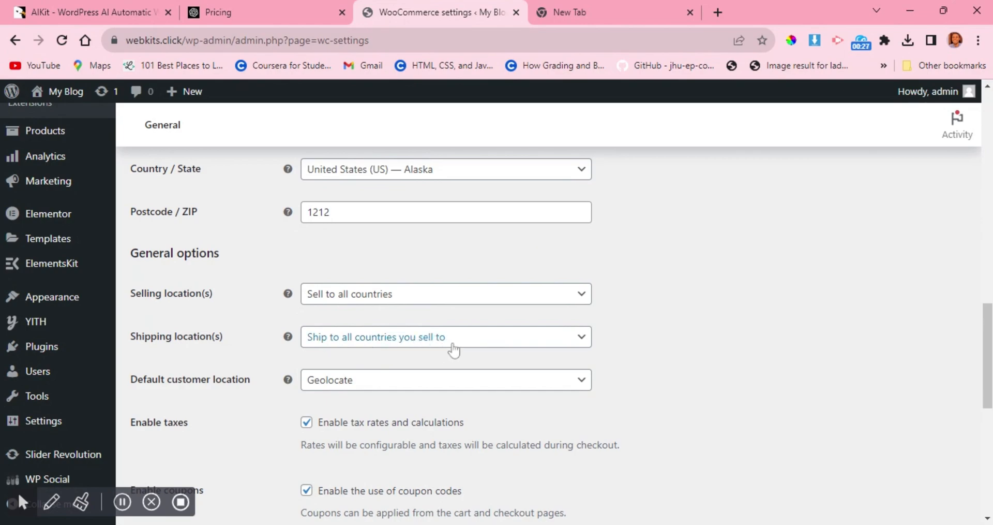
scroll(454, 350, "down", 1)
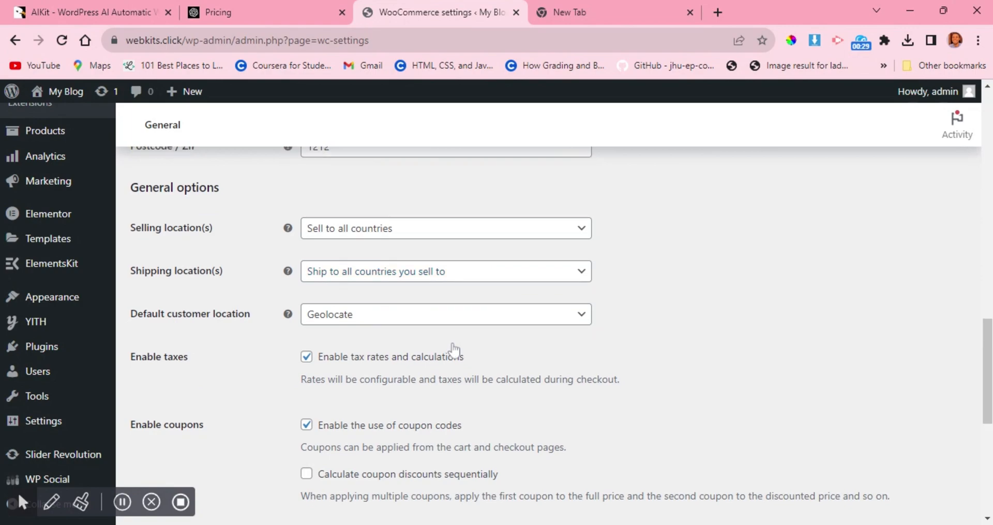
scroll(383, 352, "down", 2)
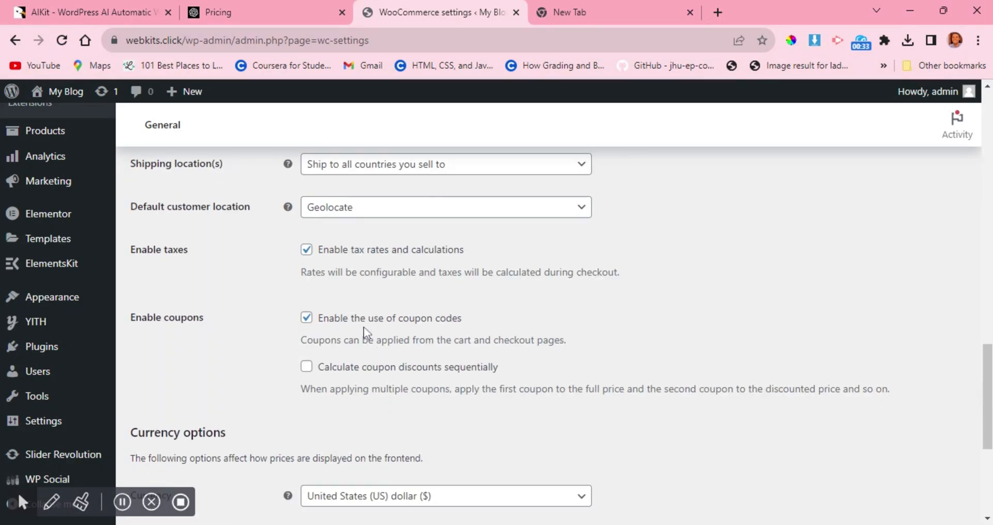
scroll(364, 331, "down", 1)
scroll(377, 333, "down", 2)
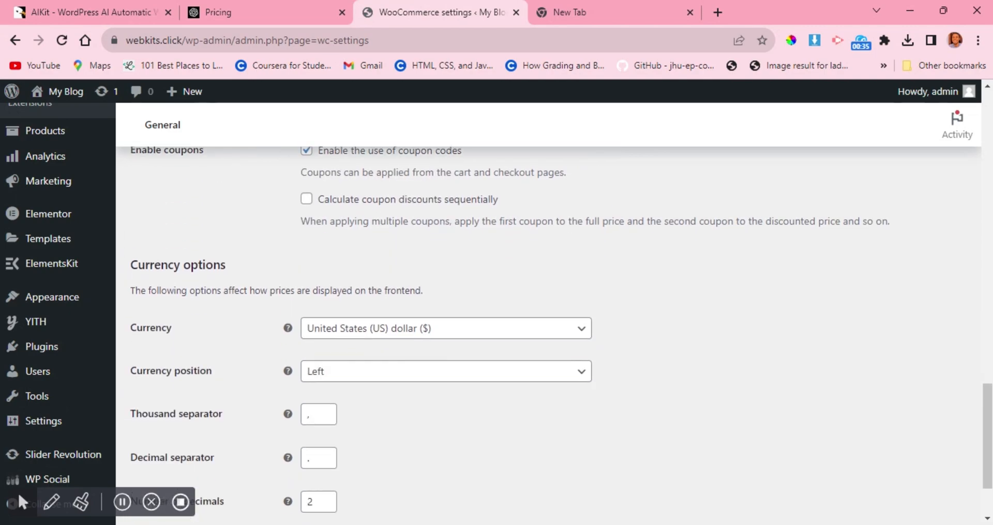
scroll(363, 331, "down", 1)
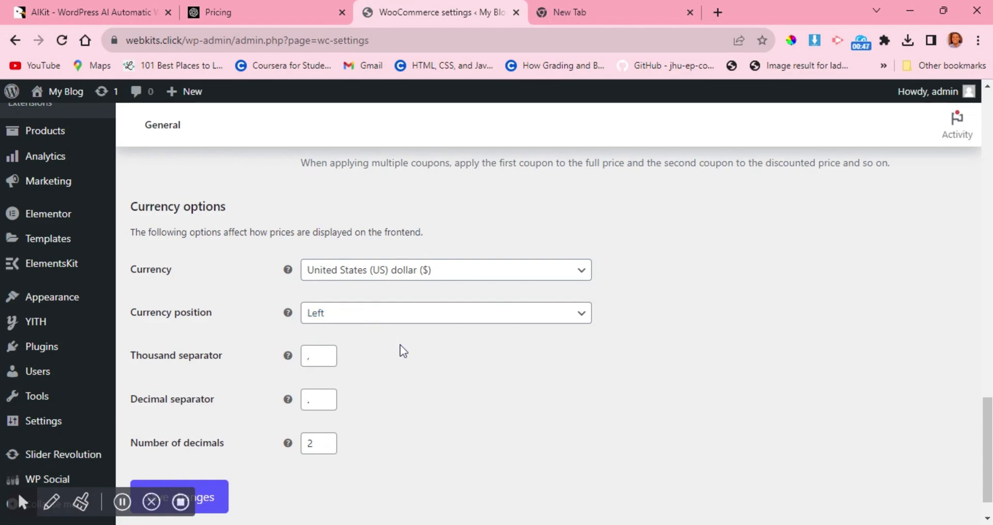
scroll(401, 346, "down", 1)
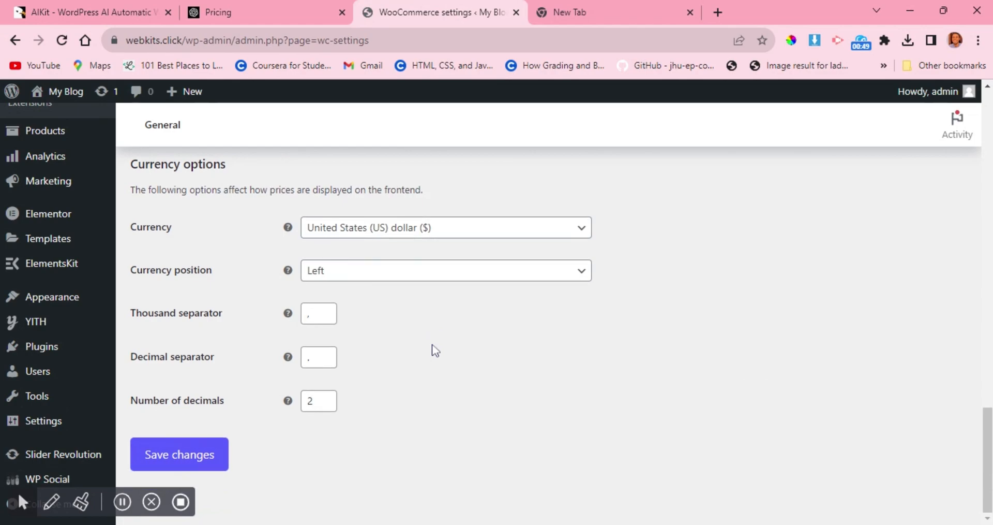
Return to the WooCommerce settings categories and open the Products settings.
scroll(434, 346, "up", 10)
scroll(434, 348, "up", 6)
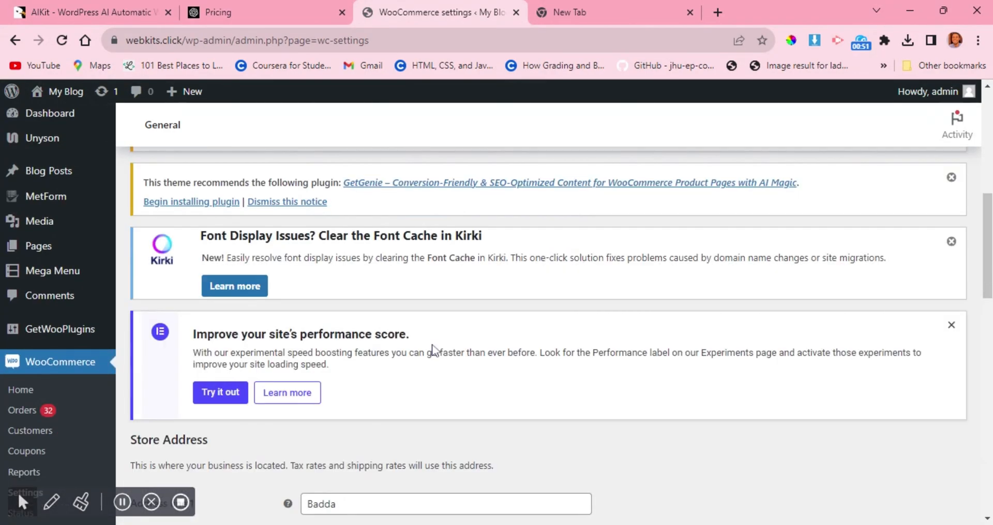
scroll(434, 348, "down", 3)
scroll(434, 347, "up", 4)
scroll(436, 350, "up", 5)
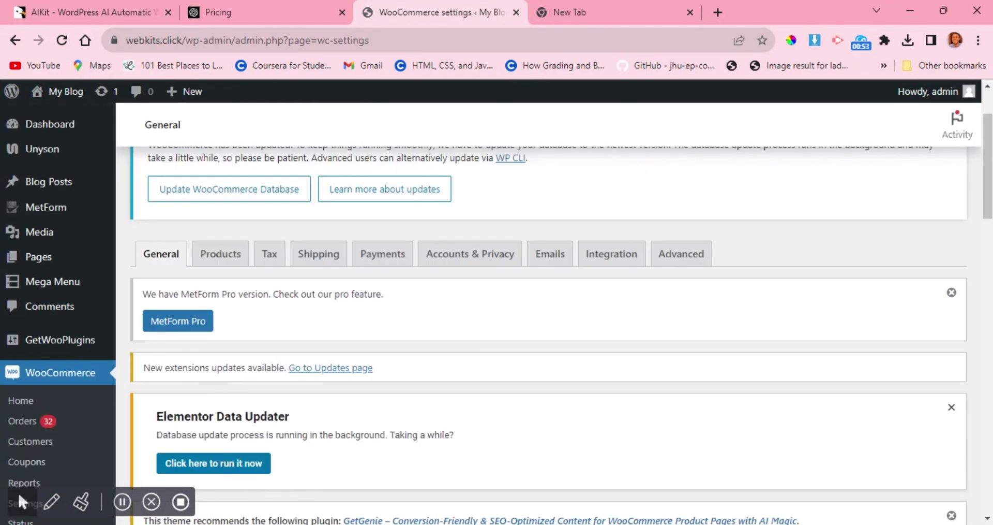
left_click(221, 277)
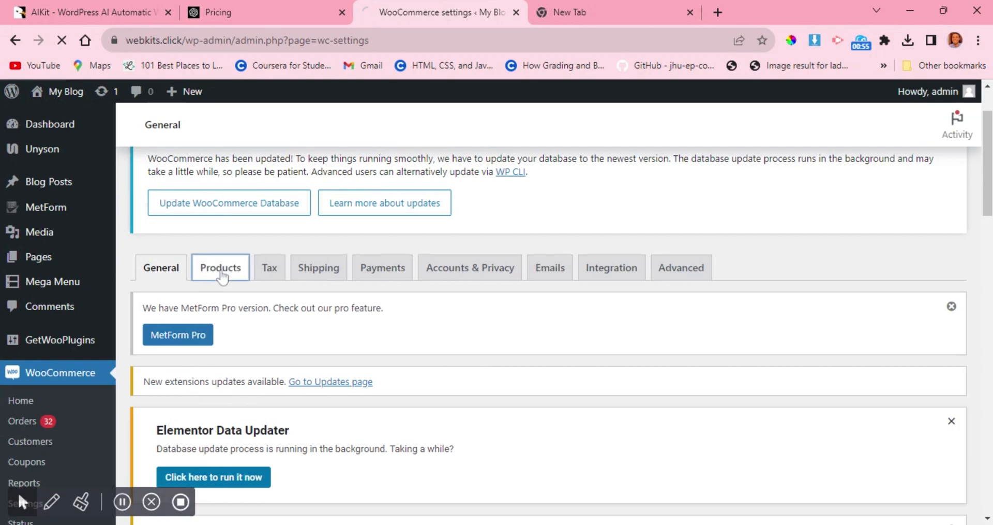
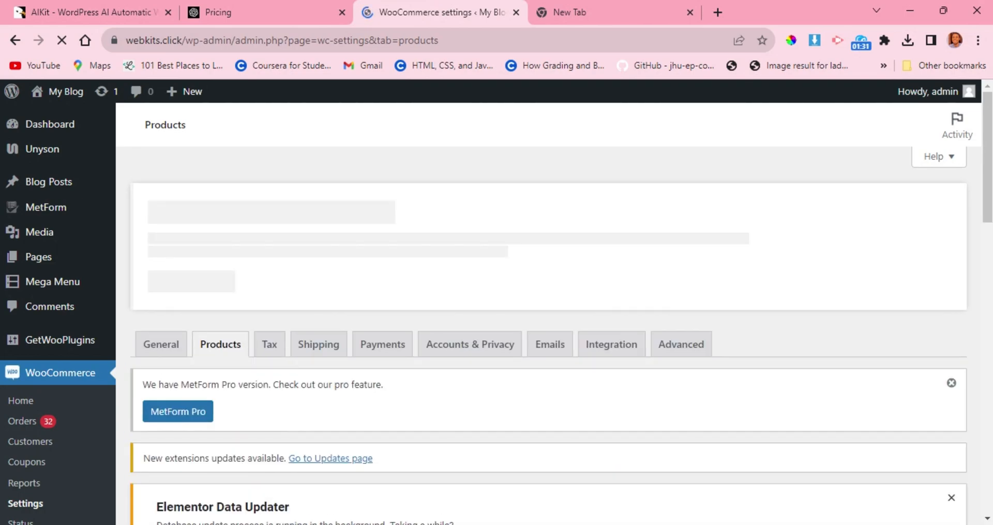
Examine the Products settings: shop page, add-to-cart behaviour, placeholder image, measurement units, reviews and product ratings.
scroll(378, 341, "down", 3)
scroll(378, 341, "down", 3)
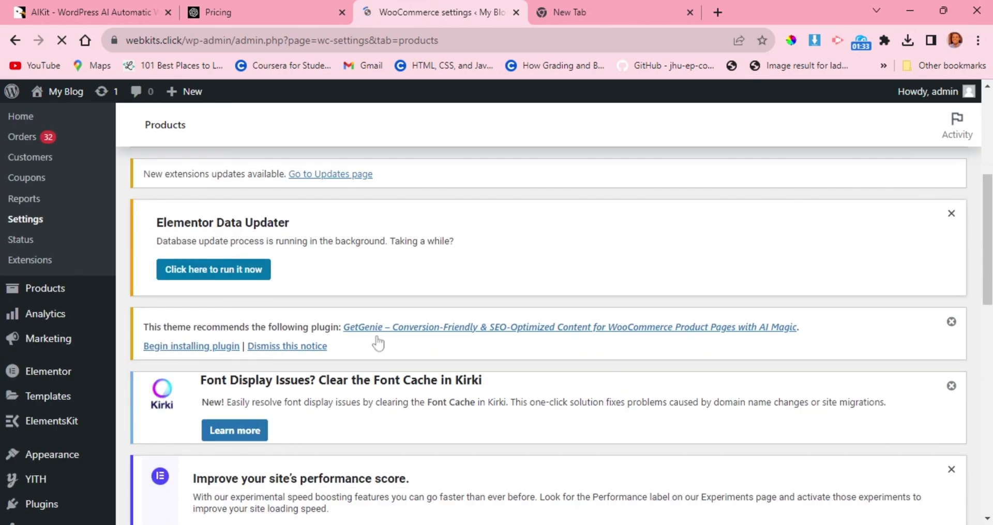
scroll(378, 341, "down", 7)
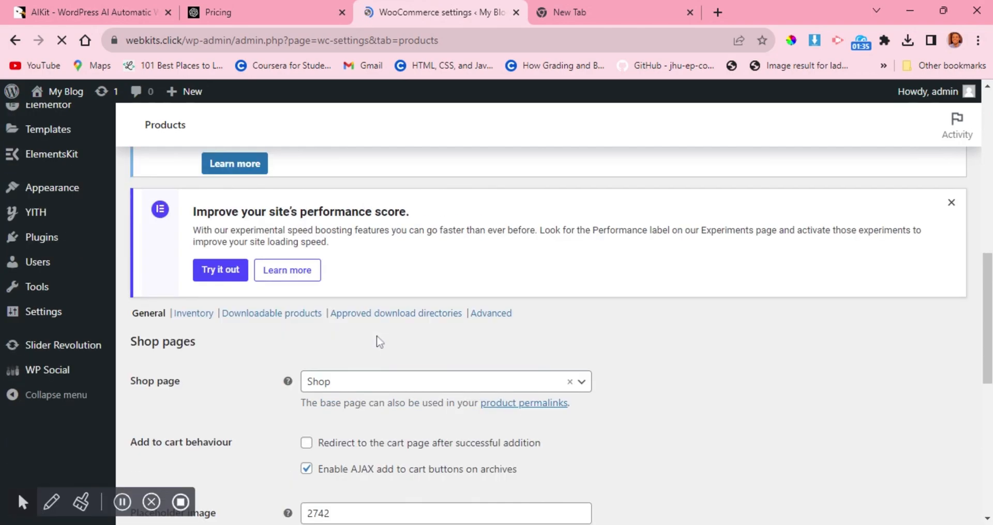
scroll(381, 340, "down", 3)
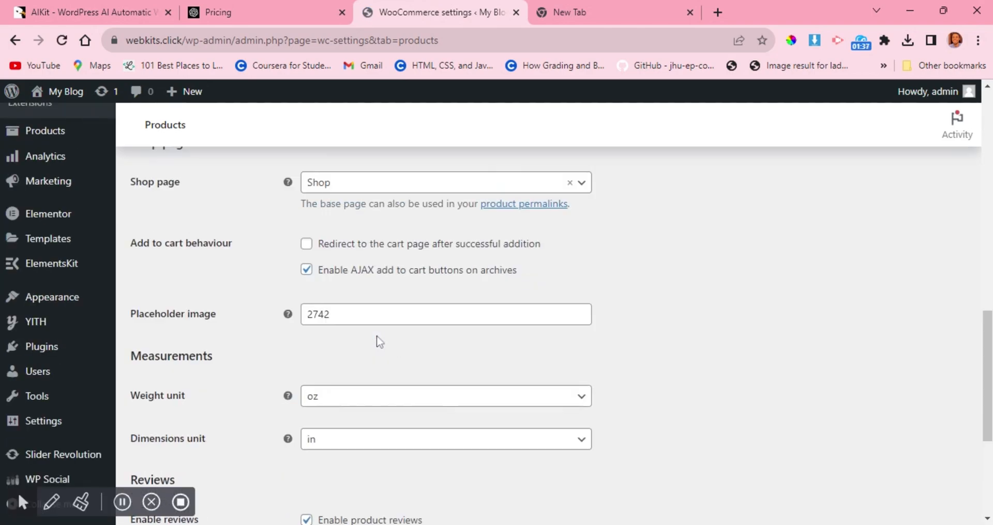
scroll(391, 295, "up", 2)
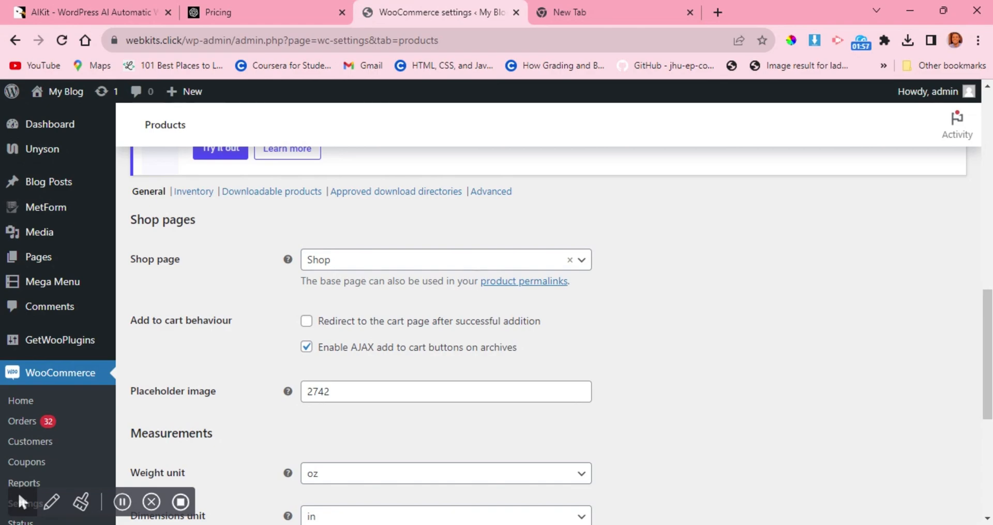
scroll(462, 350, "down", 3)
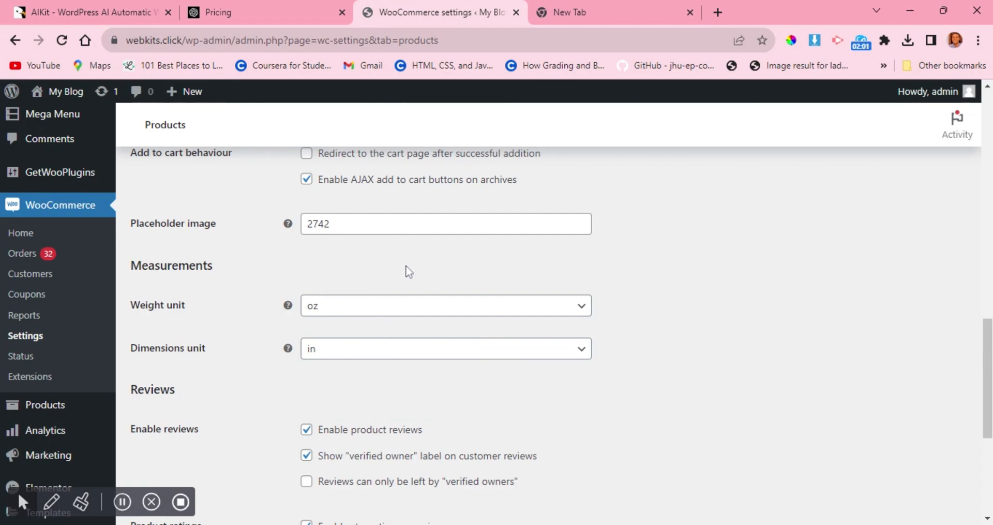
scroll(407, 269, "down", 1)
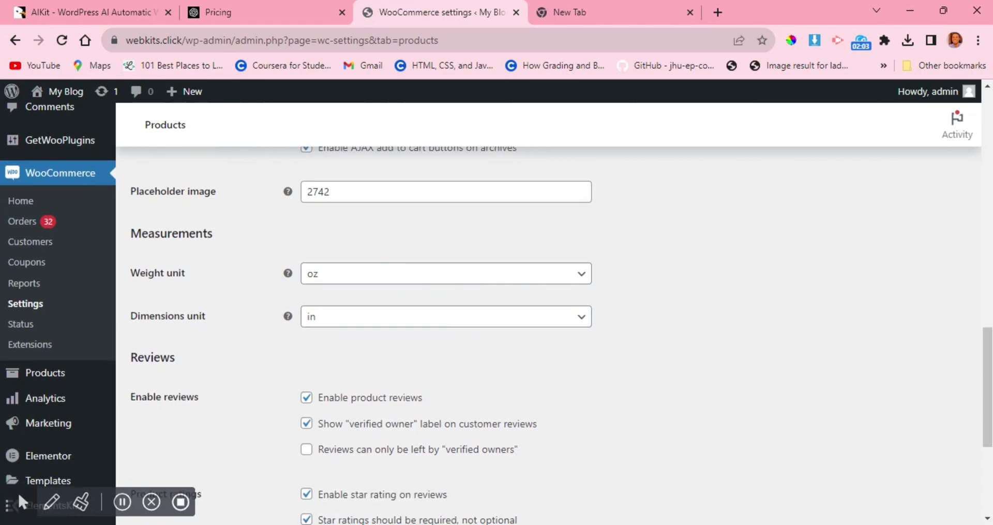
scroll(293, 209, "down", 4)
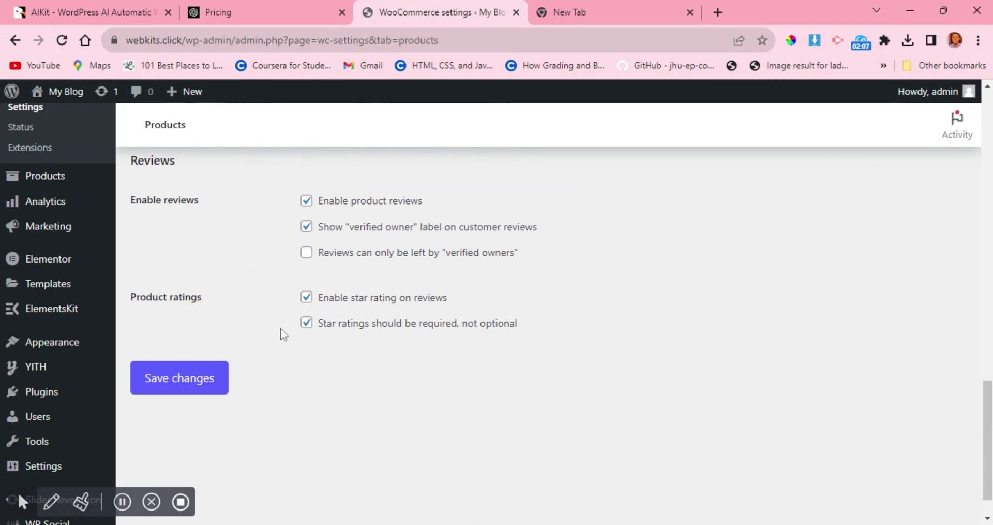
scroll(535, 287, "up", 8)
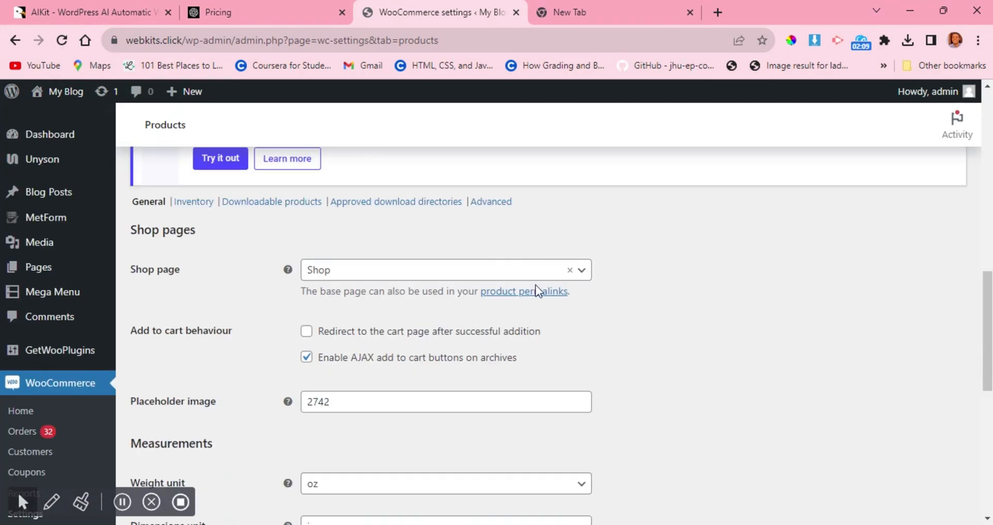
Return to the WooCommerce settings categories and open the Tax settings.
scroll(536, 285, "up", 10)
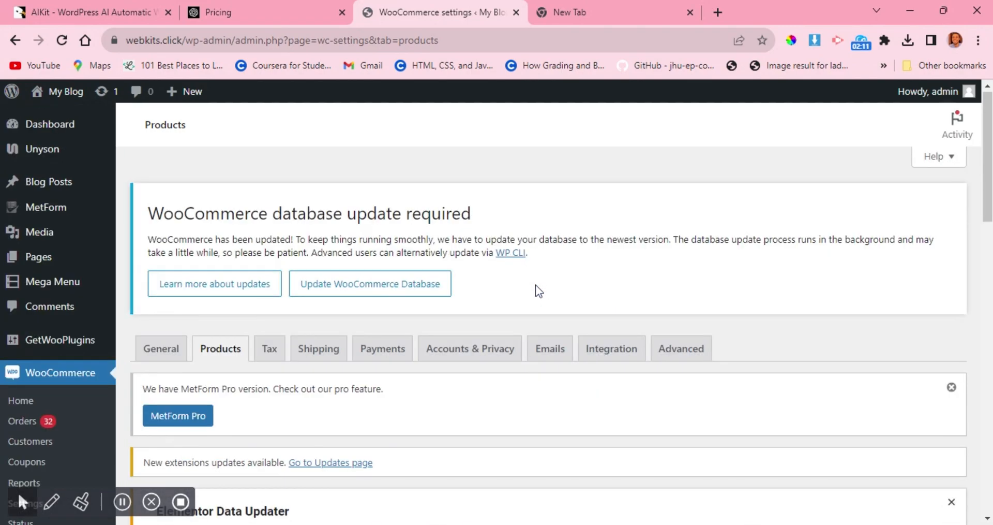
scroll(536, 285, "down", 1)
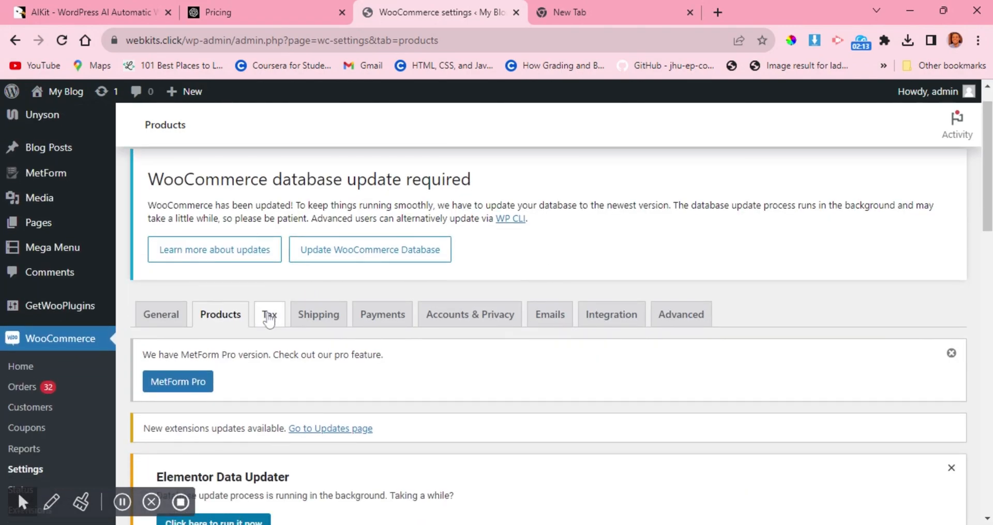
left_click(268, 317)
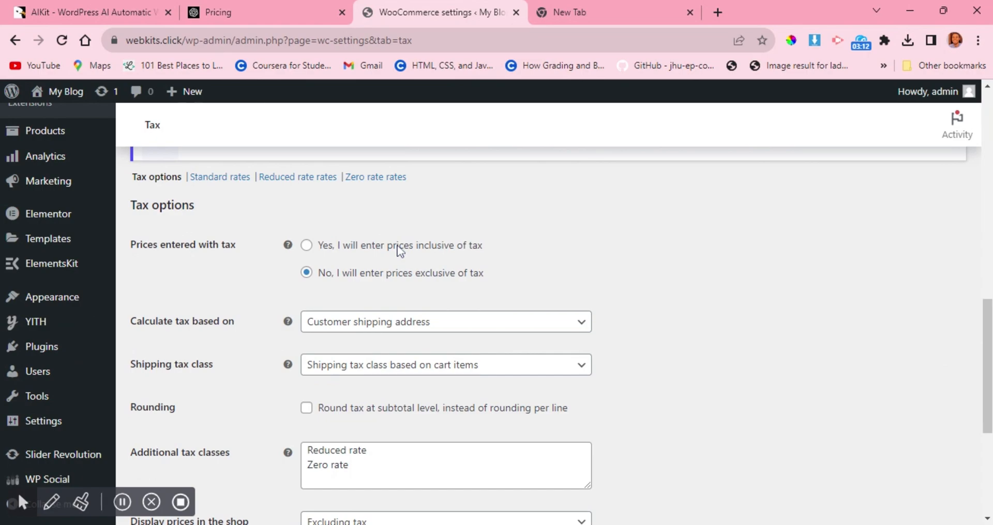
Examine the tax options: prices entered with tax, calculation basis, shipping tax class, rounding, additional tax classes and price display.
scroll(408, 245, "up", 1)
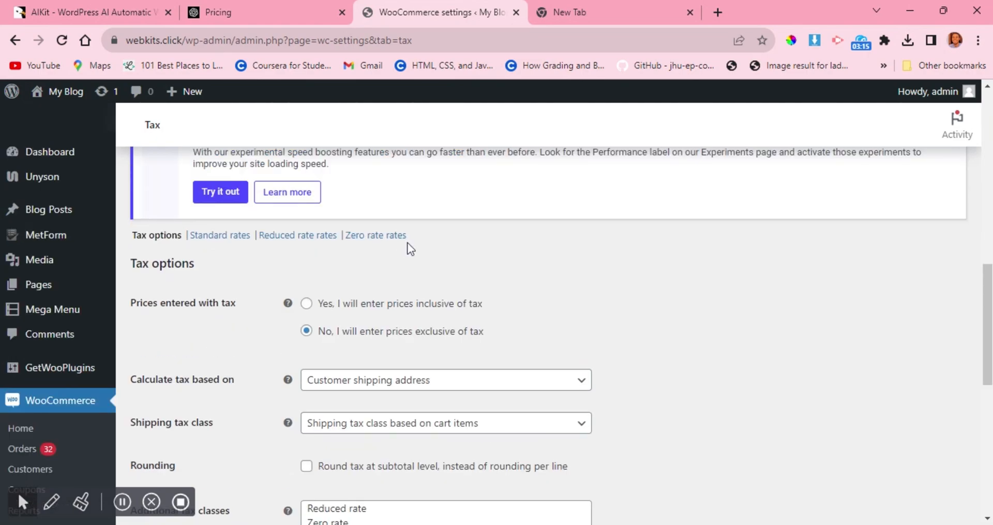
scroll(408, 245, "down", 1)
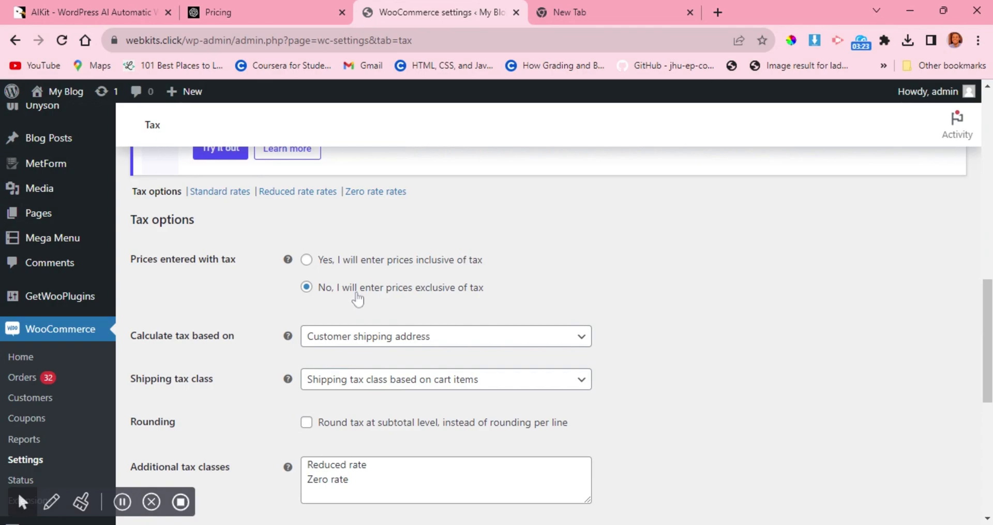
scroll(357, 299, "down", 3)
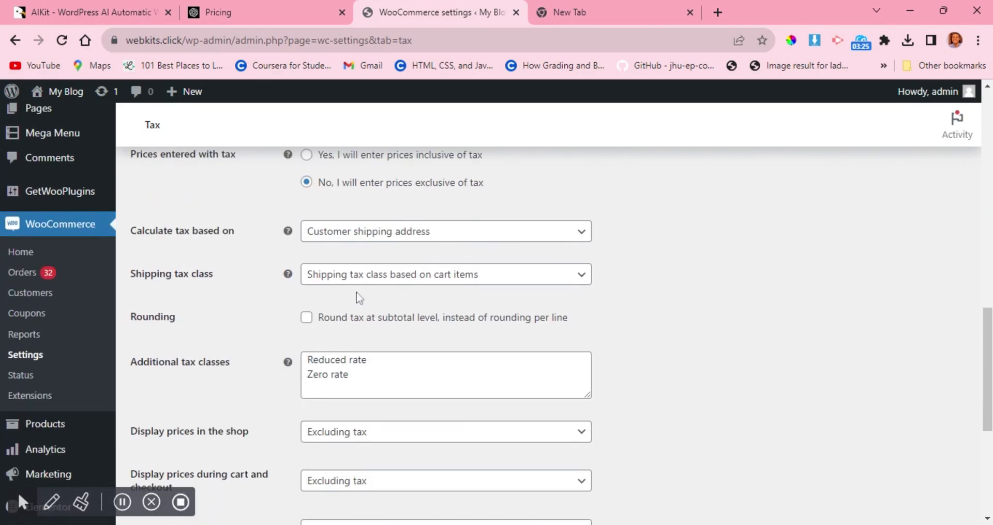
scroll(358, 298, "up", 4)
scroll(359, 298, "down", 8)
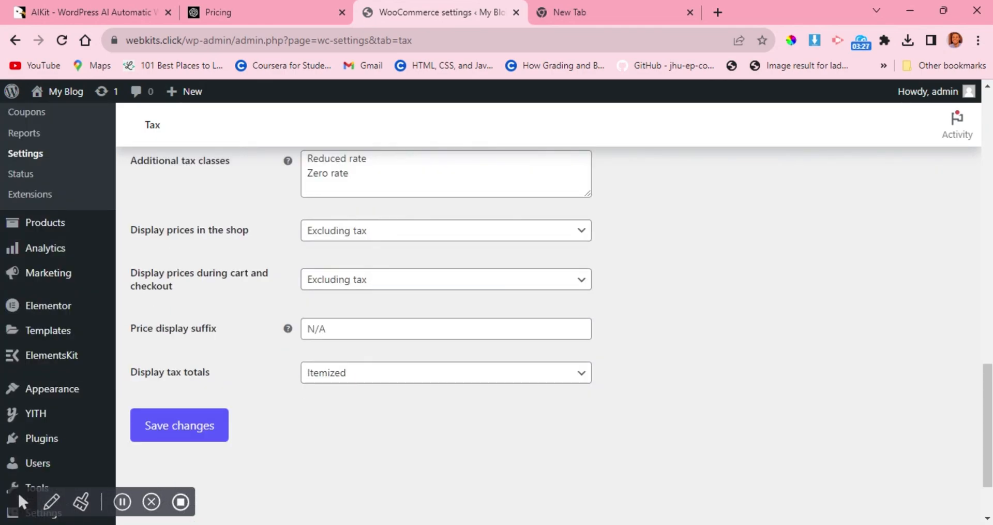
scroll(359, 297, "up", 7)
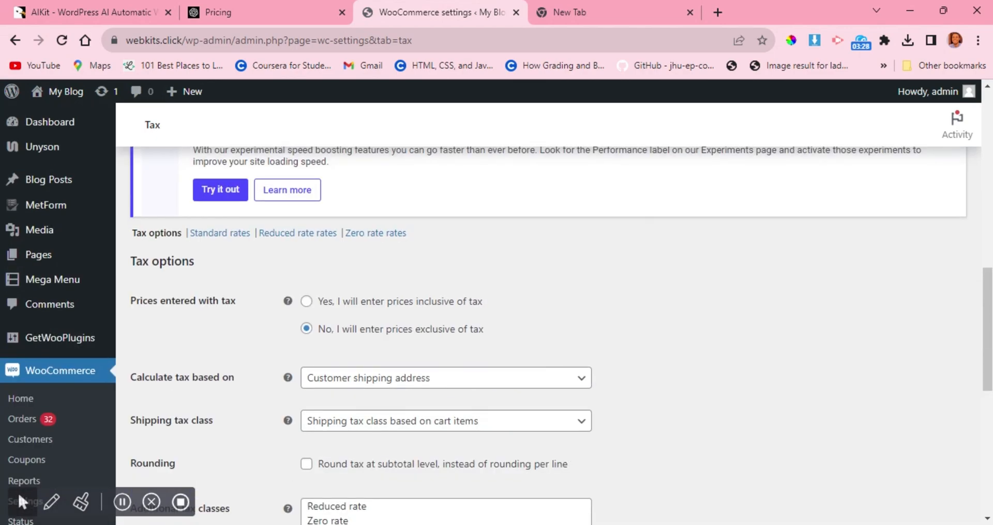
scroll(360, 297, "down", 5)
scroll(359, 297, "up", 5)
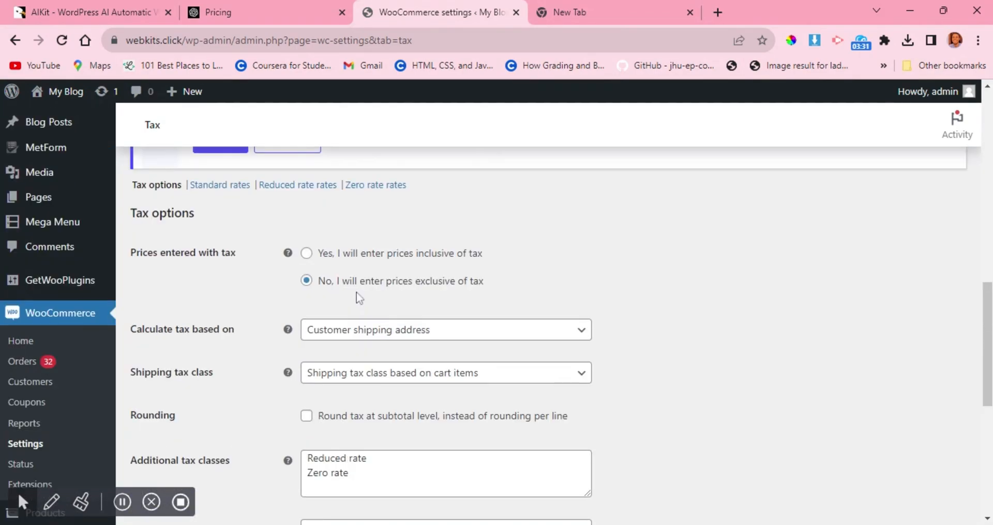
scroll(357, 296, "down", 3)
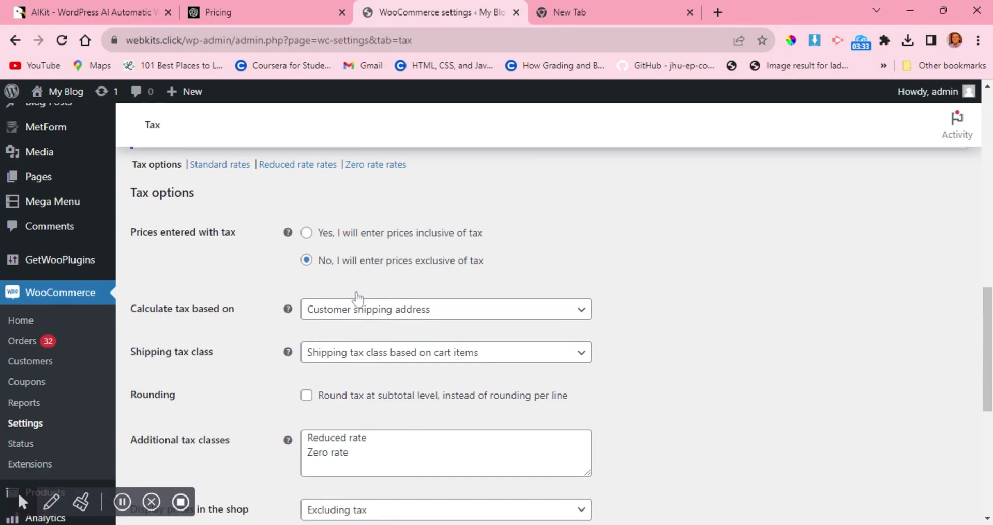
scroll(357, 297, "down", 5)
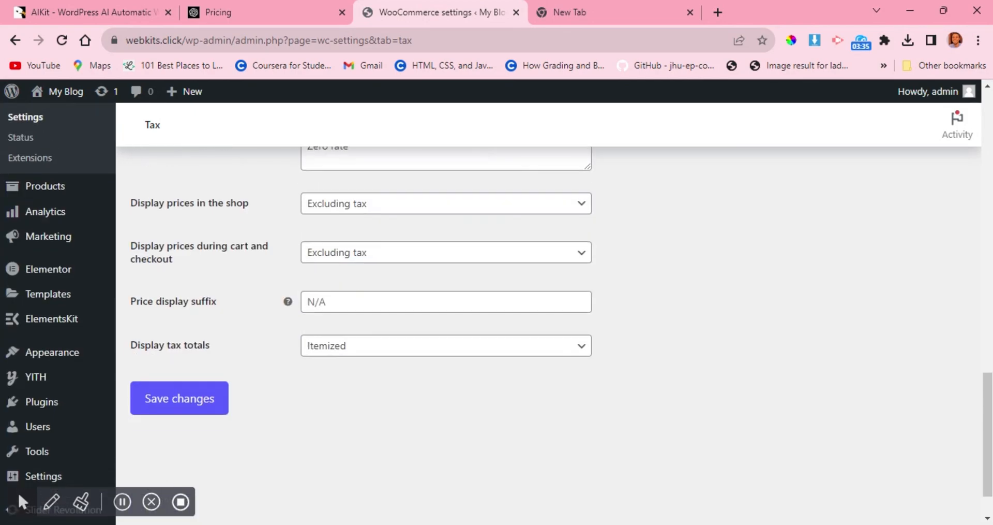
scroll(357, 297, "up", 4)
scroll(357, 298, "up", 8)
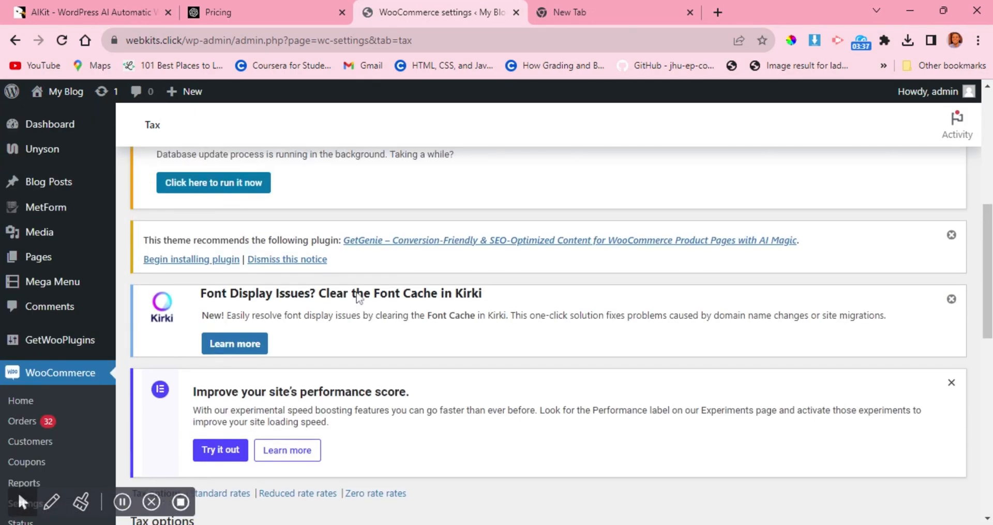
scroll(357, 297, "down", 3)
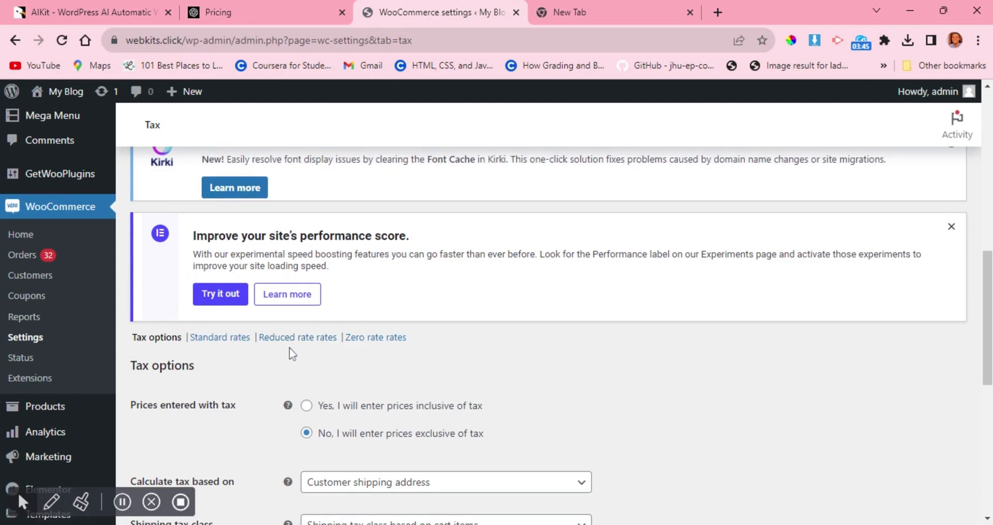
Open WooCommerce's Shipping settings and examine the list of shipping zones with their regions and shipping methods.
scroll(290, 347, "up", 10)
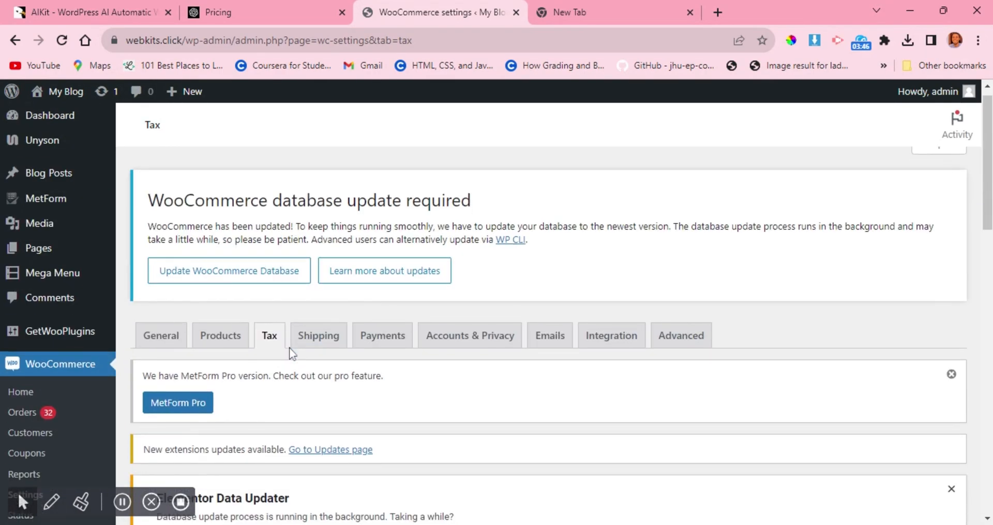
left_click(314, 337)
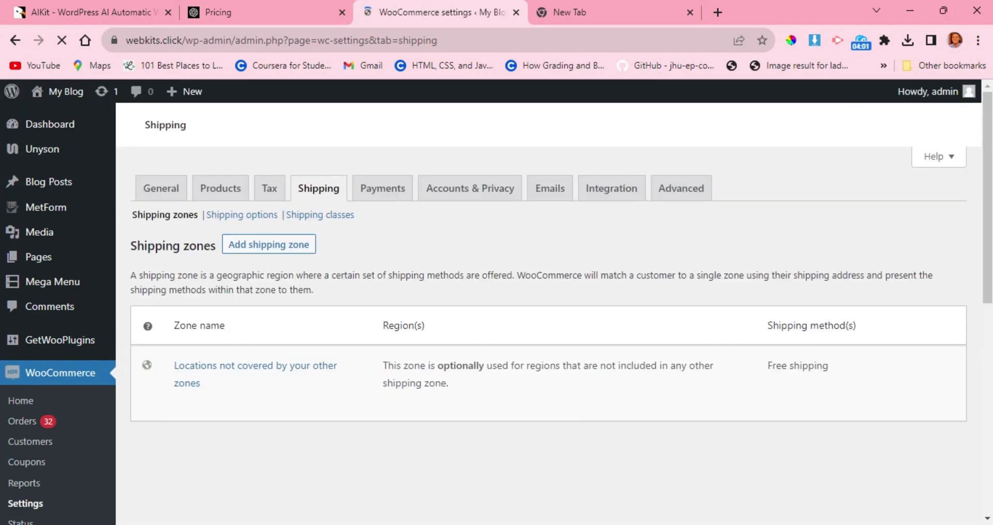
scroll(312, 337, "down", 3)
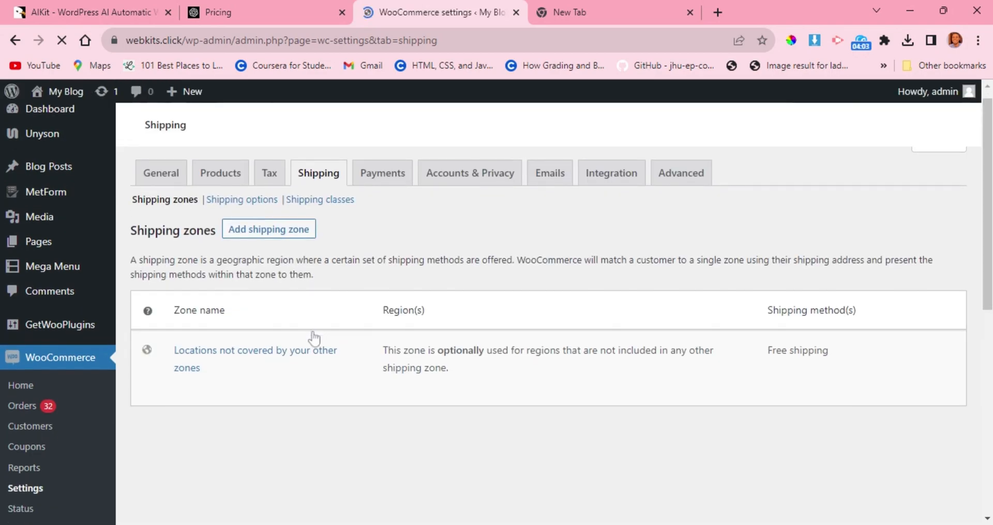
scroll(313, 337, "up", 3)
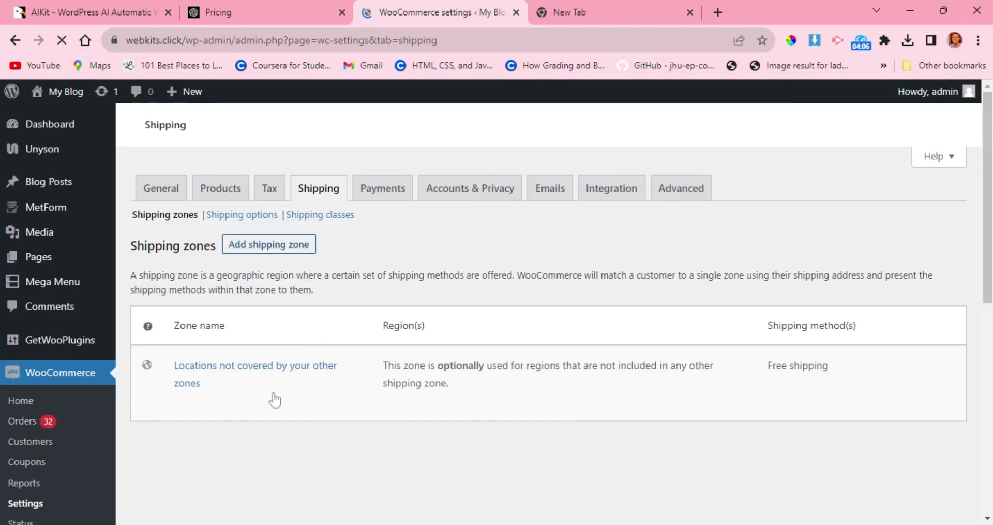
mouse_move(228, 378)
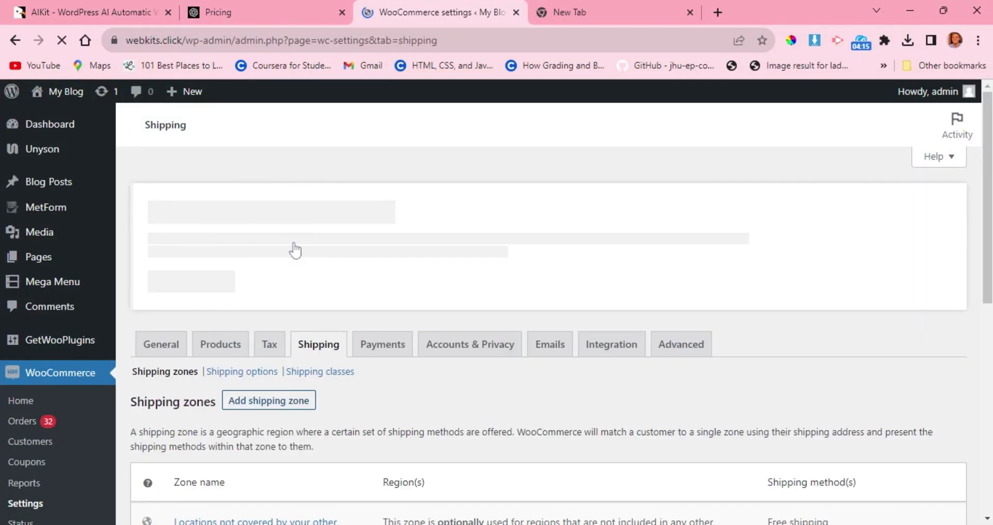
scroll(293, 248, "down", 5)
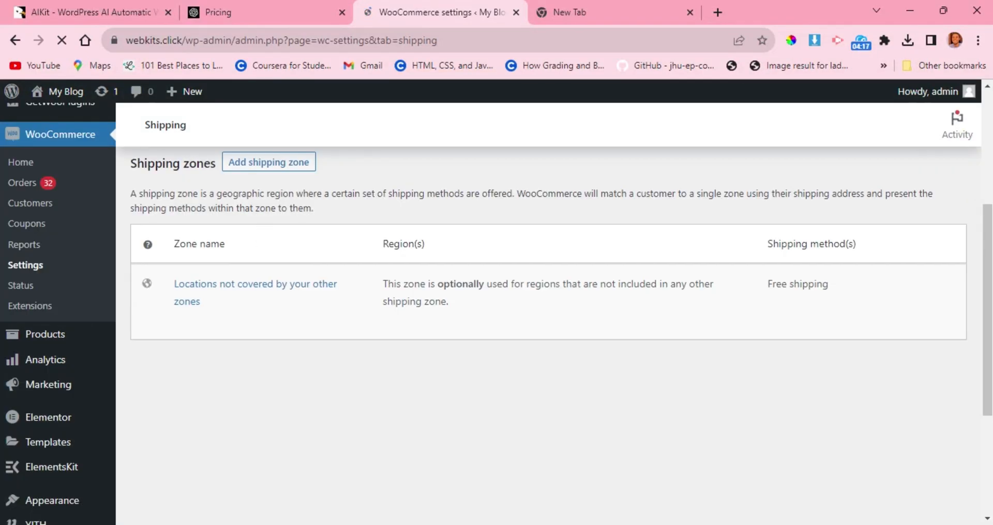
scroll(313, 307, "down", 4)
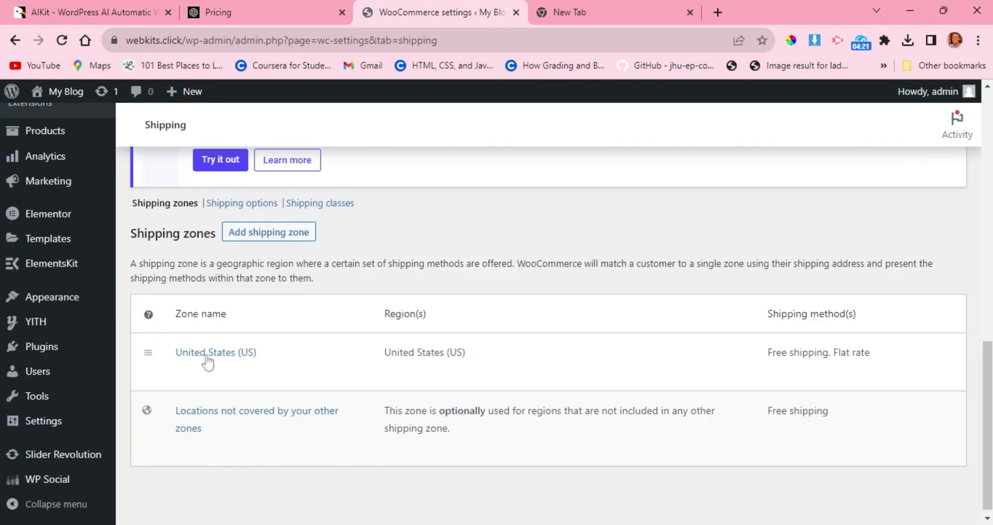
Open the United States (US) shipping zone for editing and examine its name, regions and shipping methods.
mouse_move(204, 363)
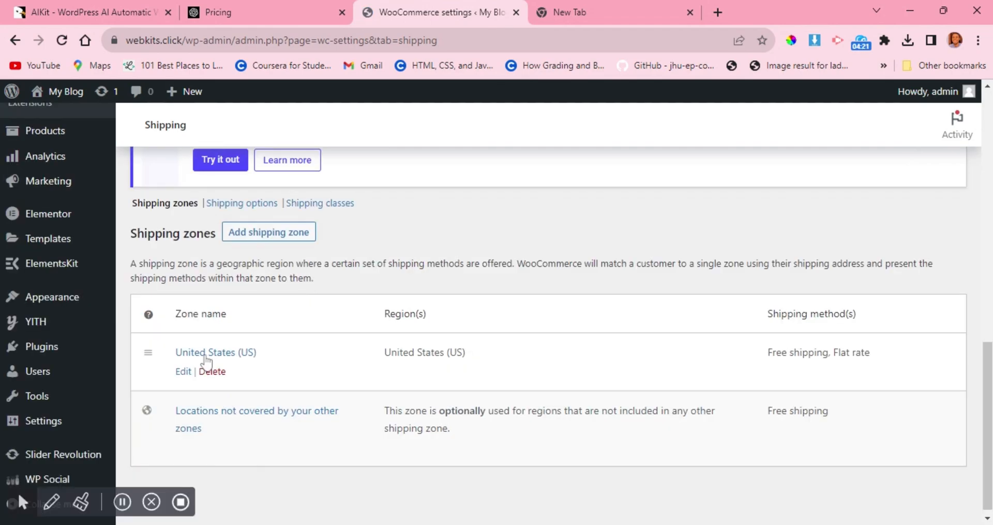
left_click(184, 371)
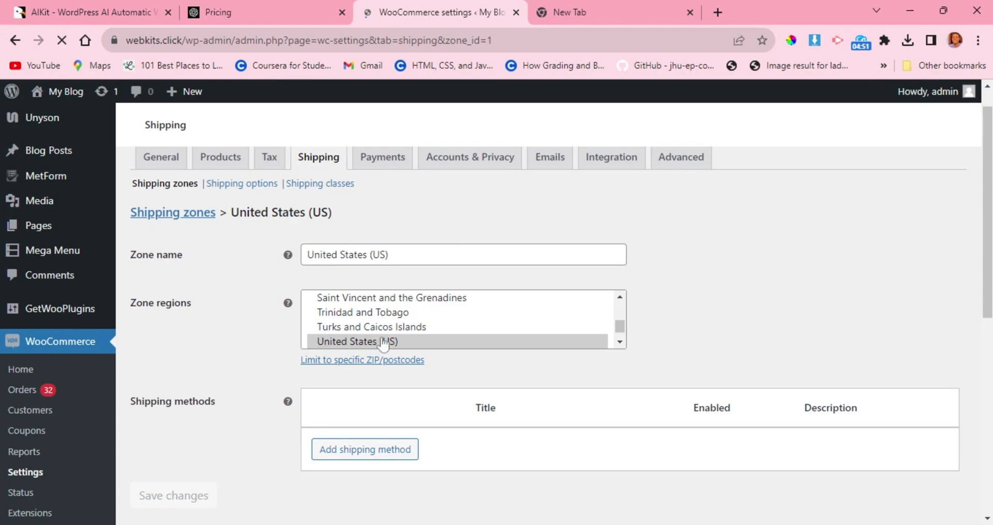
scroll(522, 402, "down", 2)
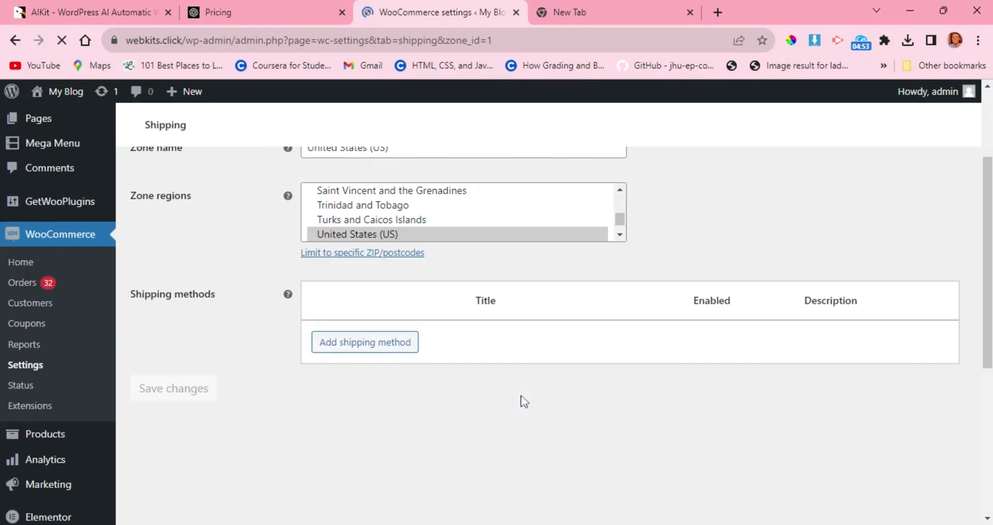
scroll(524, 401, "up", 2)
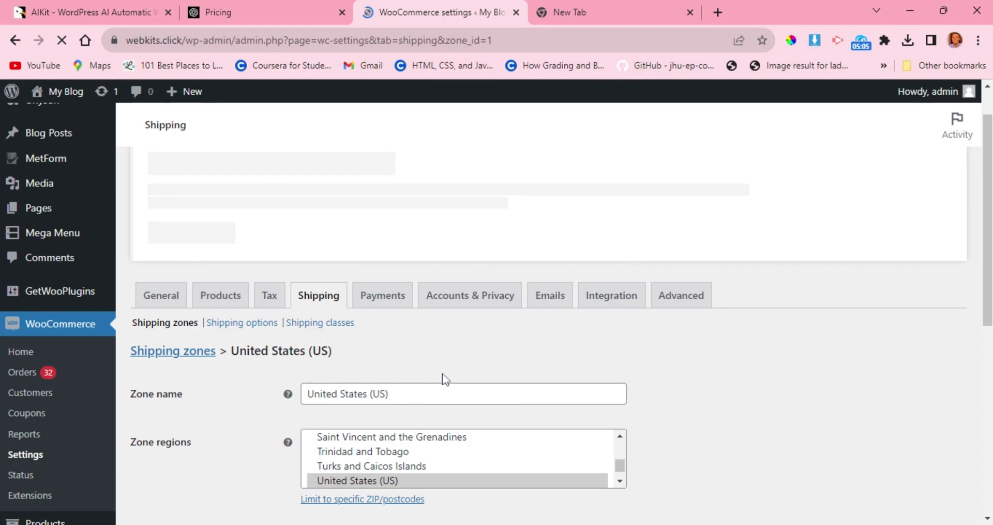
scroll(444, 376, "down", 2)
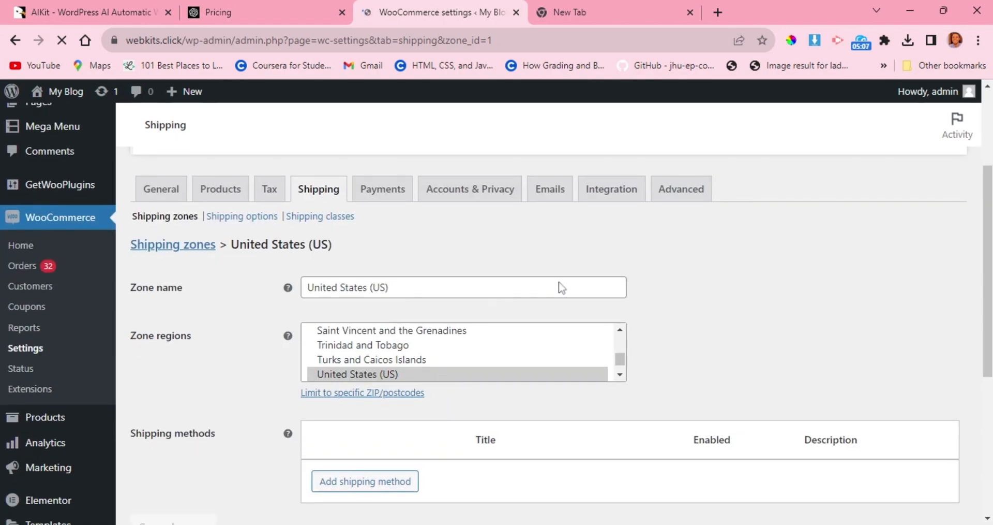
scroll(562, 288, "down", 1)
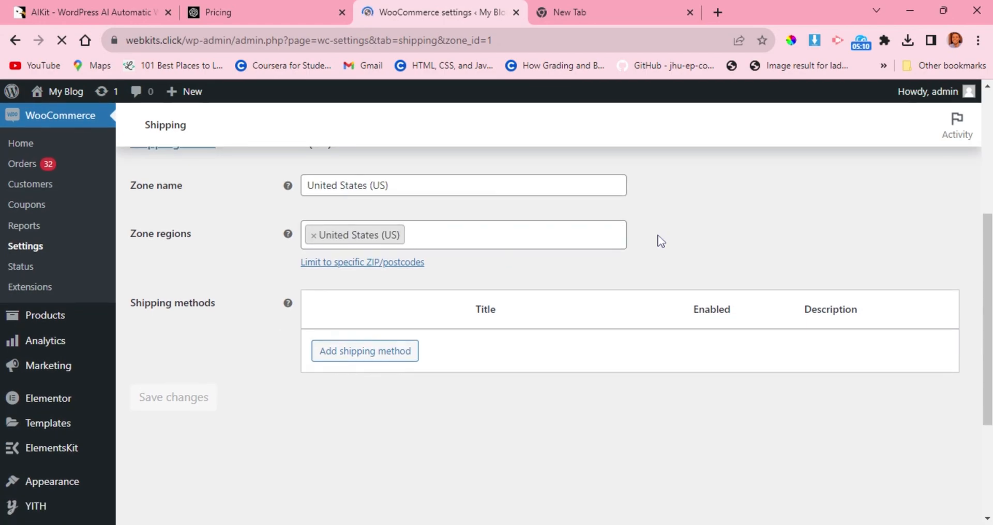
scroll(662, 241, "up", 1)
scroll(661, 241, "down", 1)
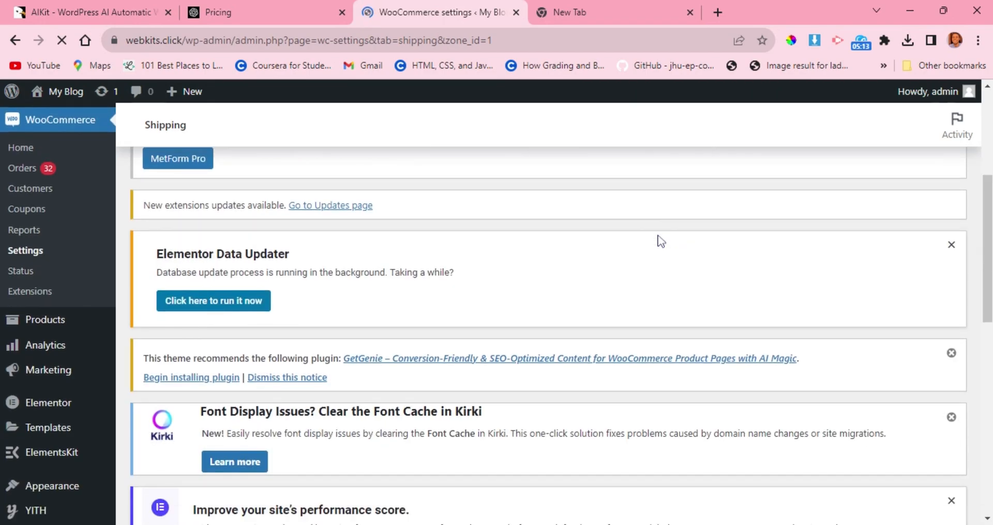
scroll(662, 241, "down", 3)
scroll(662, 241, "down", 4)
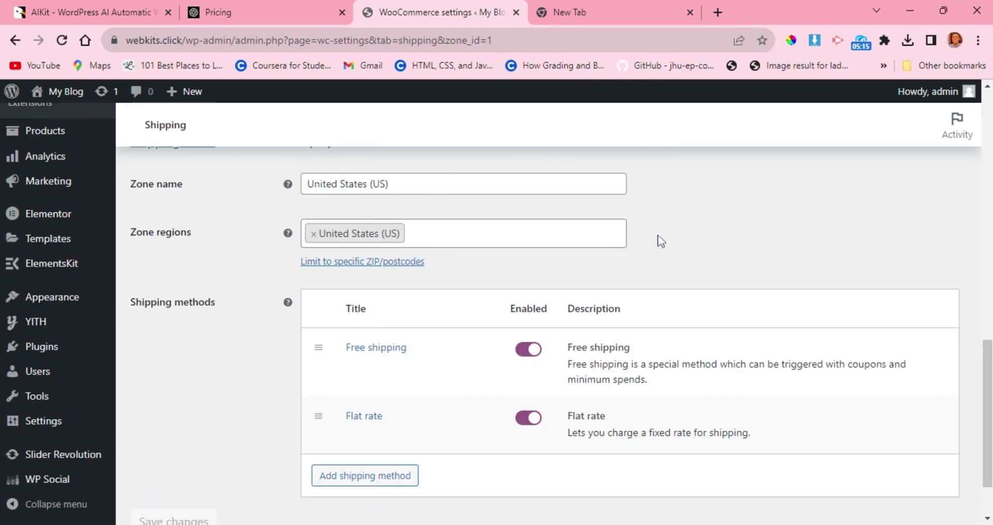
scroll(691, 211, "down", 1)
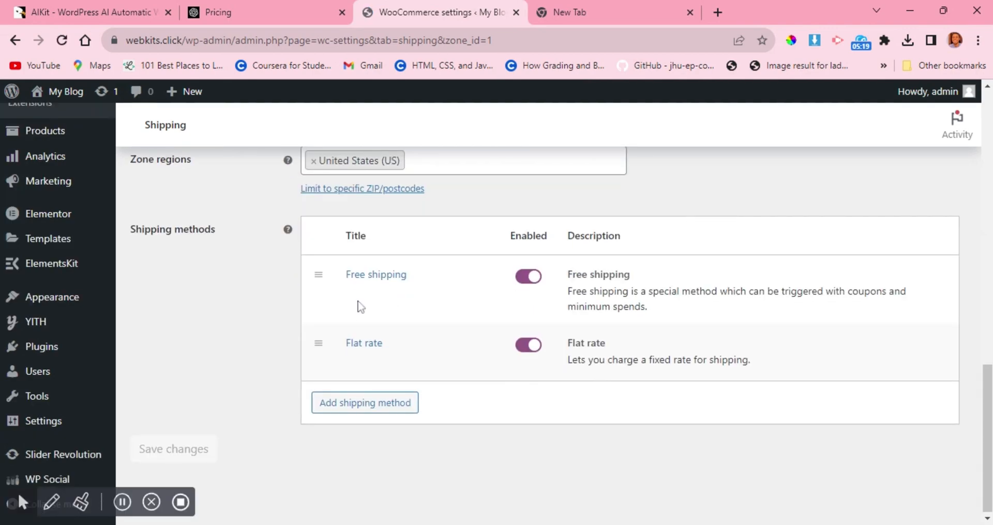
Disable free shipping in the United States (US) zone, then set the flat rate method's cost to 1 and save it.
mouse_move(428, 272)
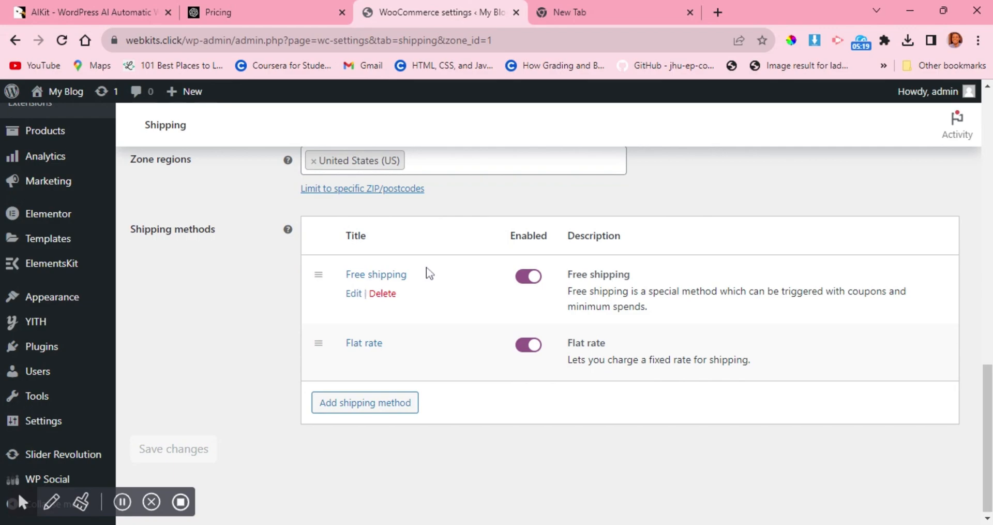
left_click(527, 277)
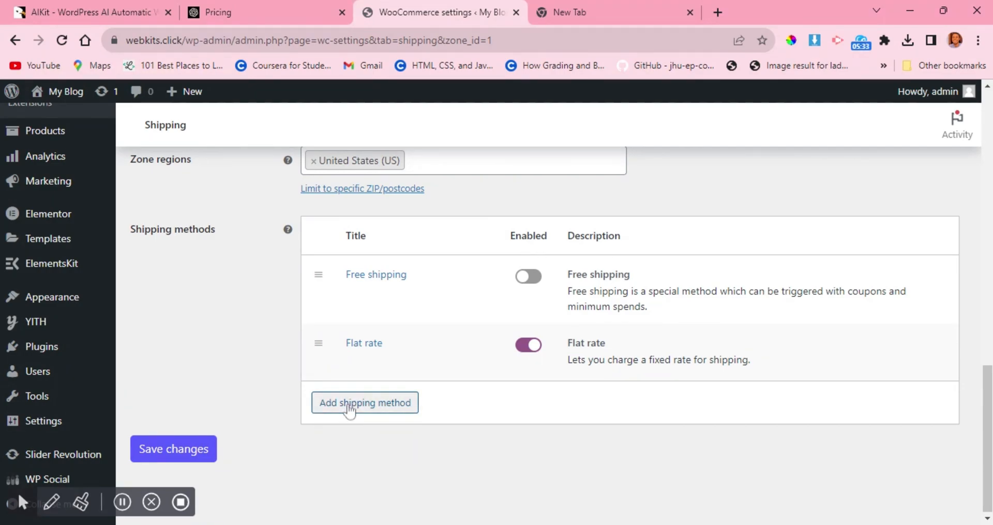
mouse_move(327, 341)
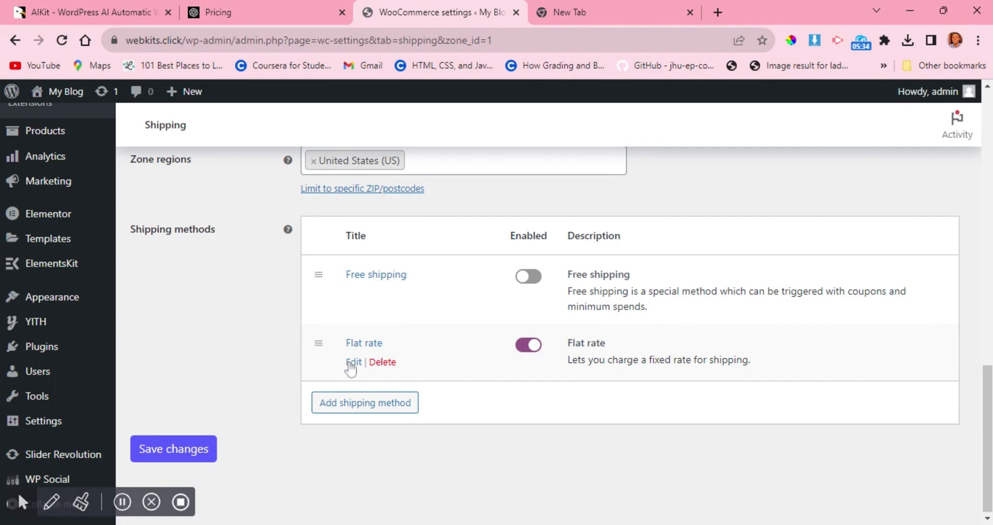
left_click(352, 362)
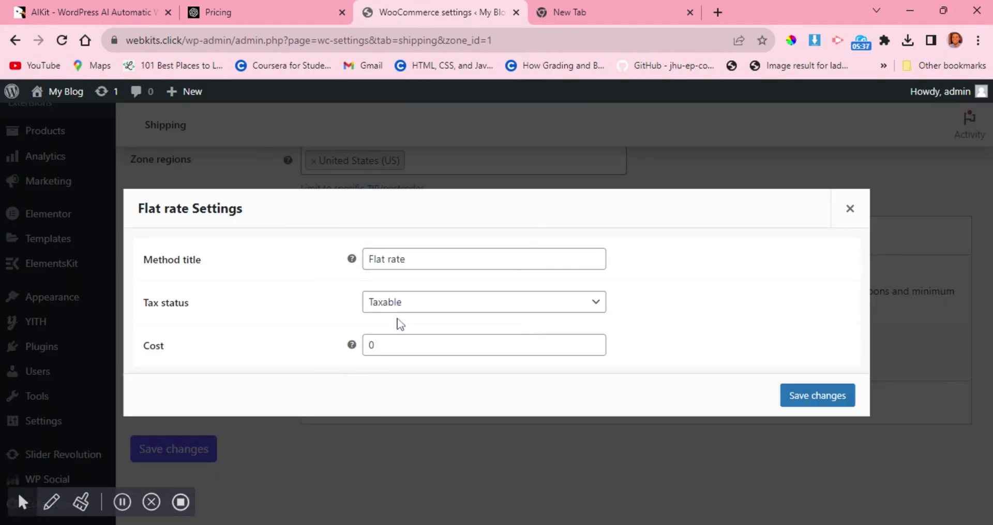
double_click(372, 345)
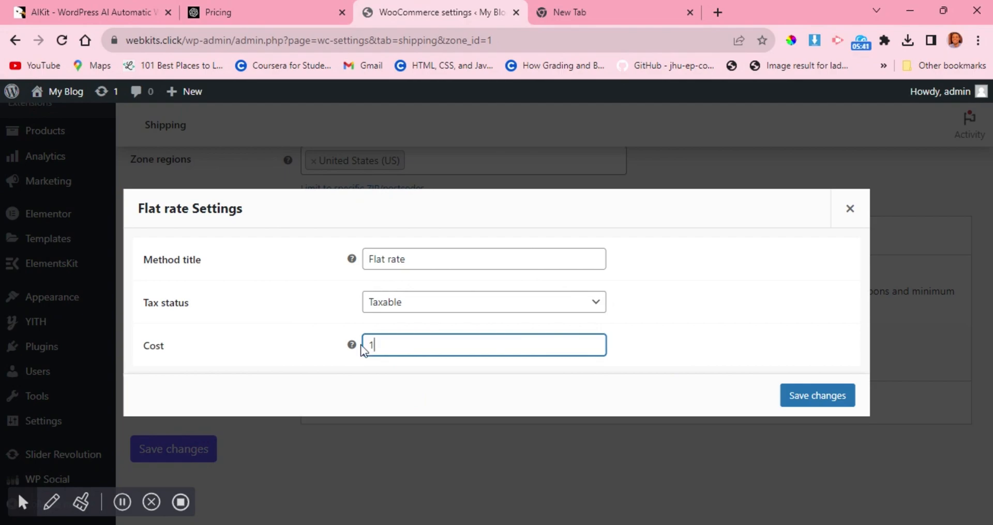
left_click(827, 393)
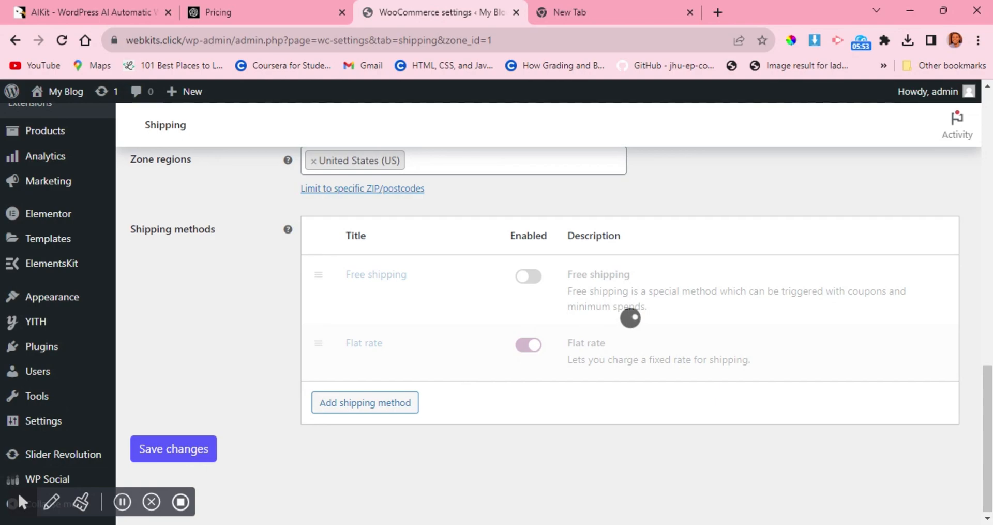
Add Local pickup as a shipping method to the United States (US) zone.
left_click(377, 406)
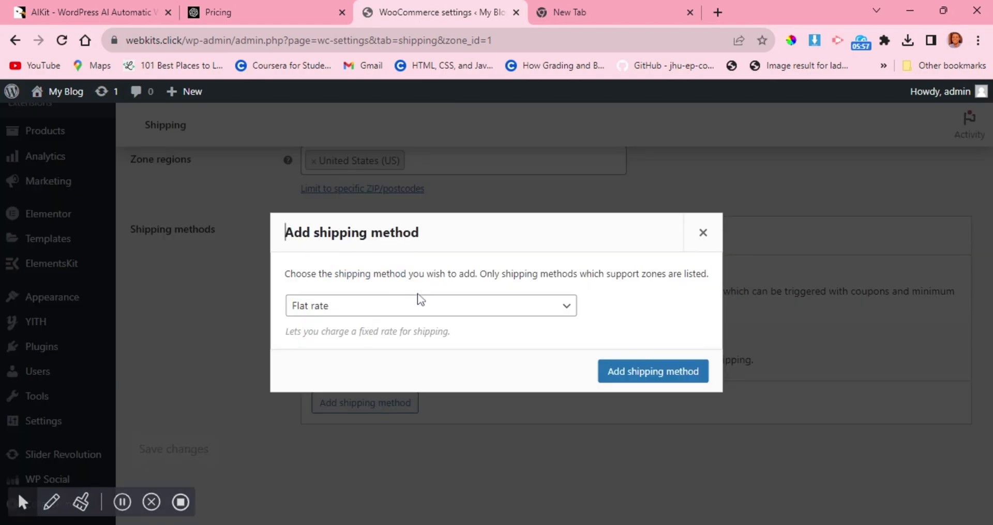
left_click(414, 306)
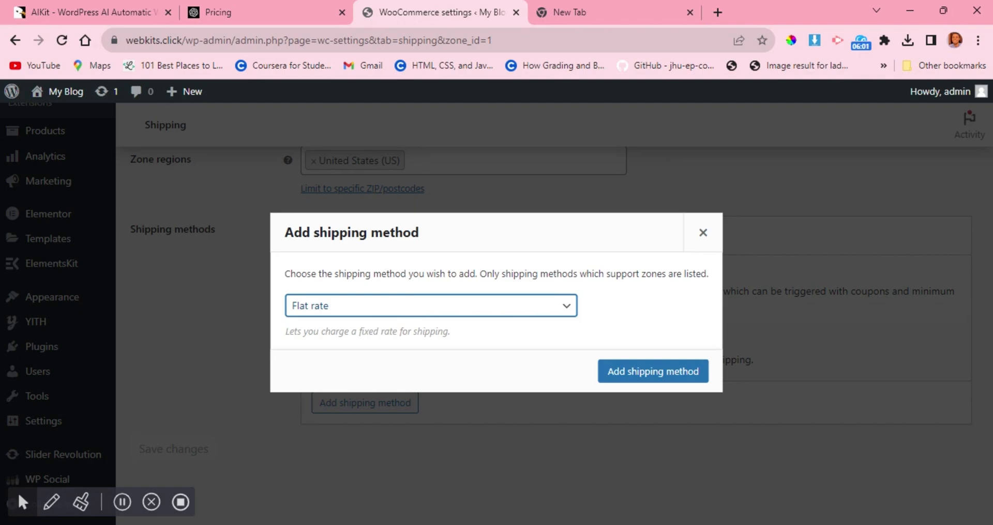
left_click(389, 347)
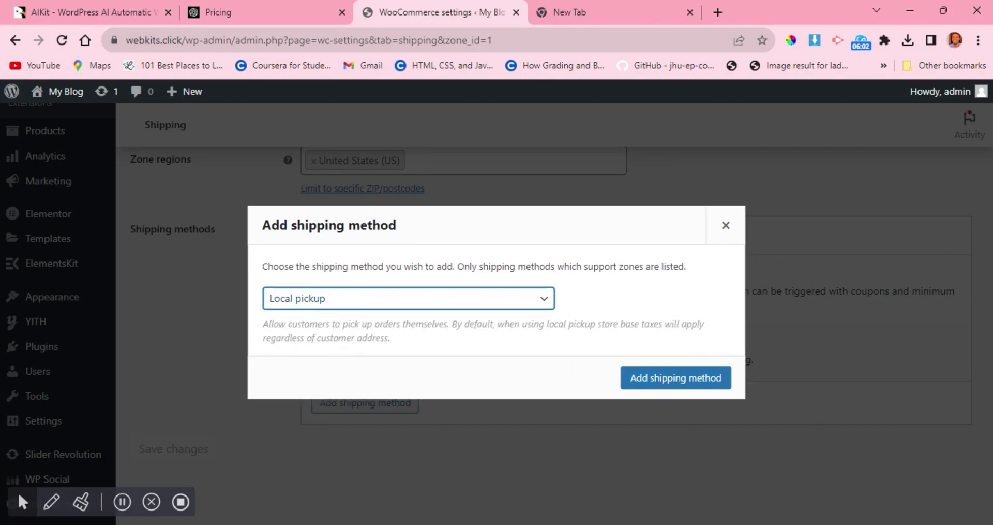
left_click(630, 368)
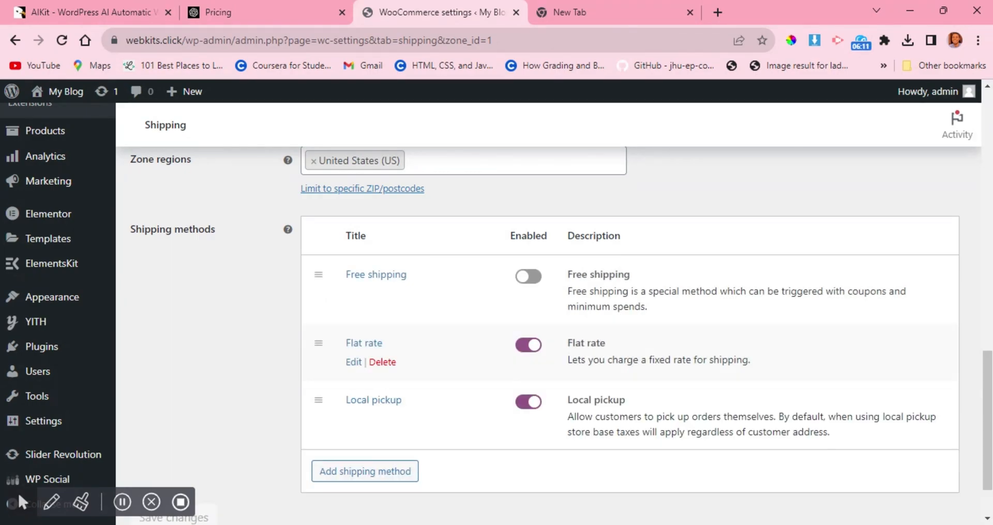
Open the Local pickup method's settings, check its title, tax status and cost, and save them.
mouse_move(433, 413)
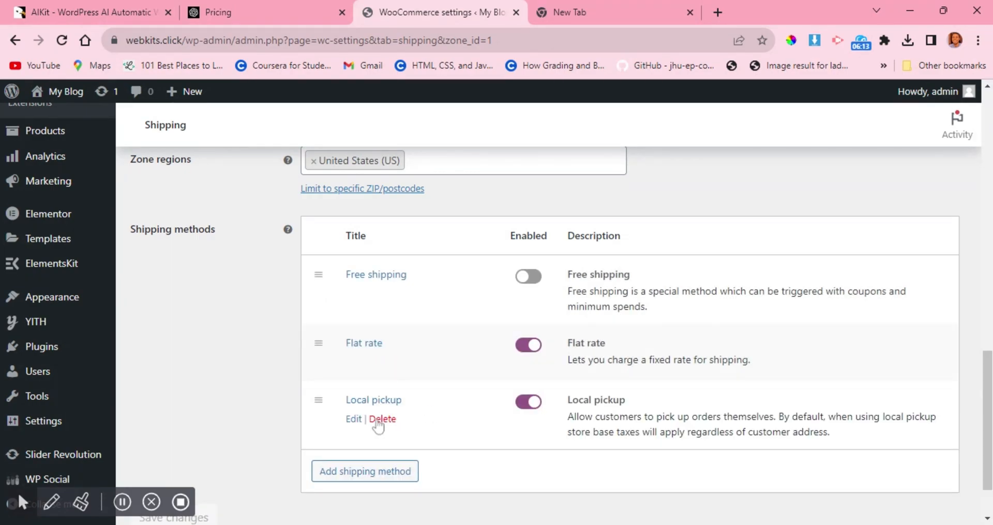
left_click(354, 420)
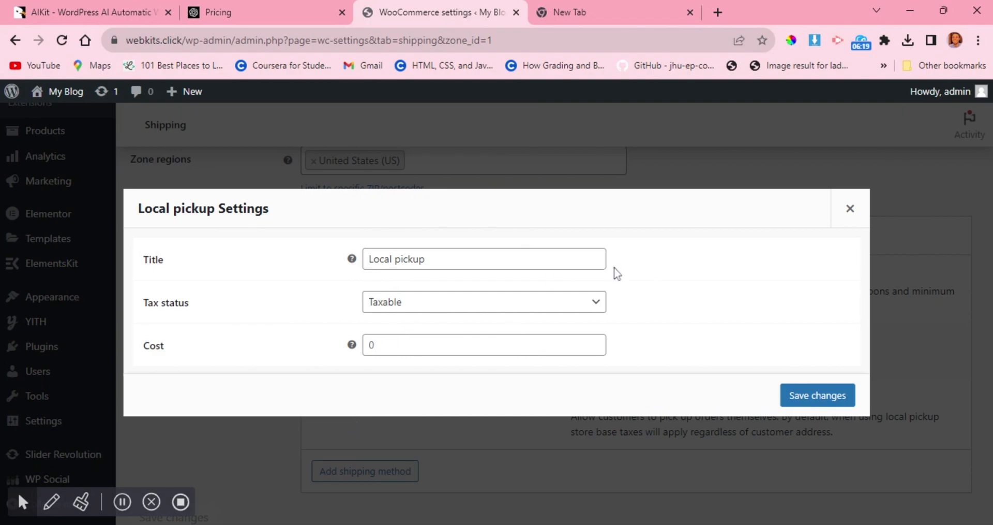
left_click(839, 397)
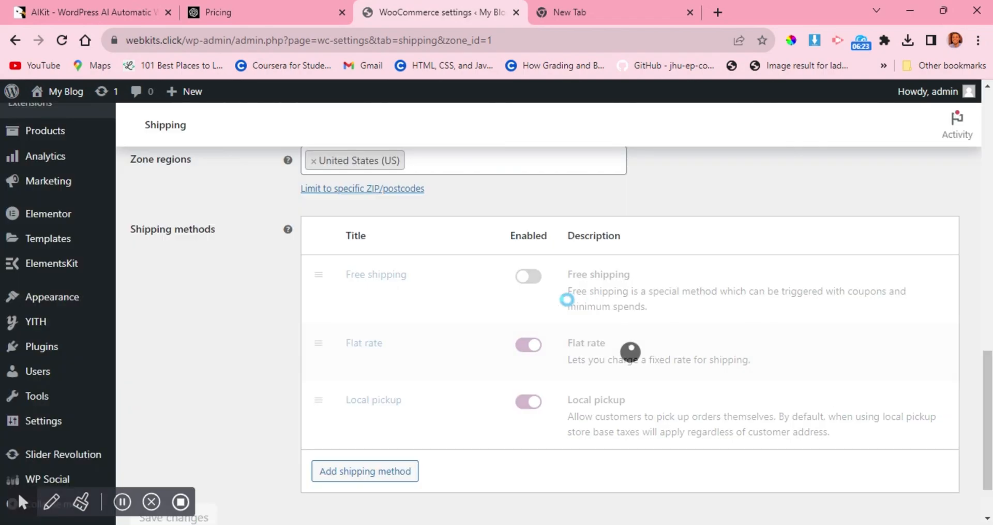
Return to the WooCommerce settings categories and open the Payments settings.
scroll(595, 321, "up", 9)
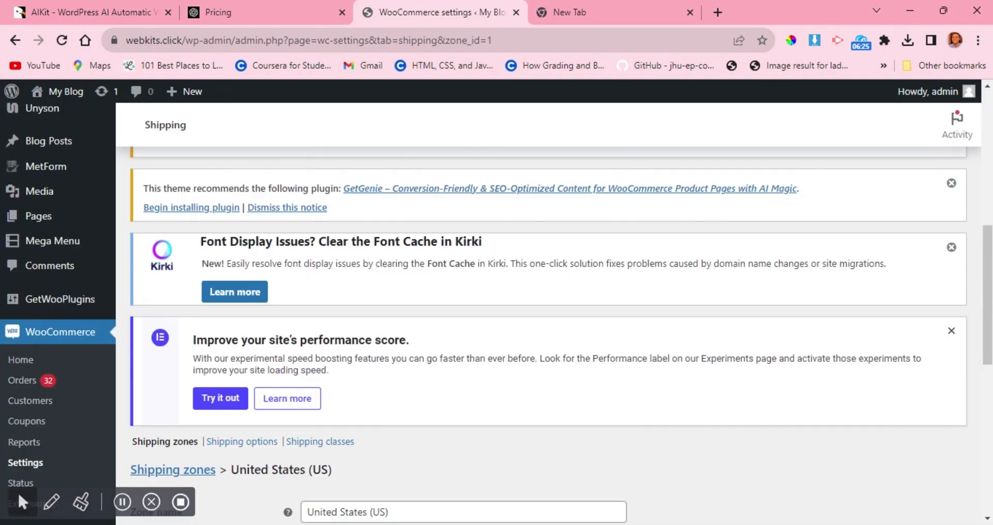
scroll(568, 308, "down", 2)
scroll(569, 306, "up", 6)
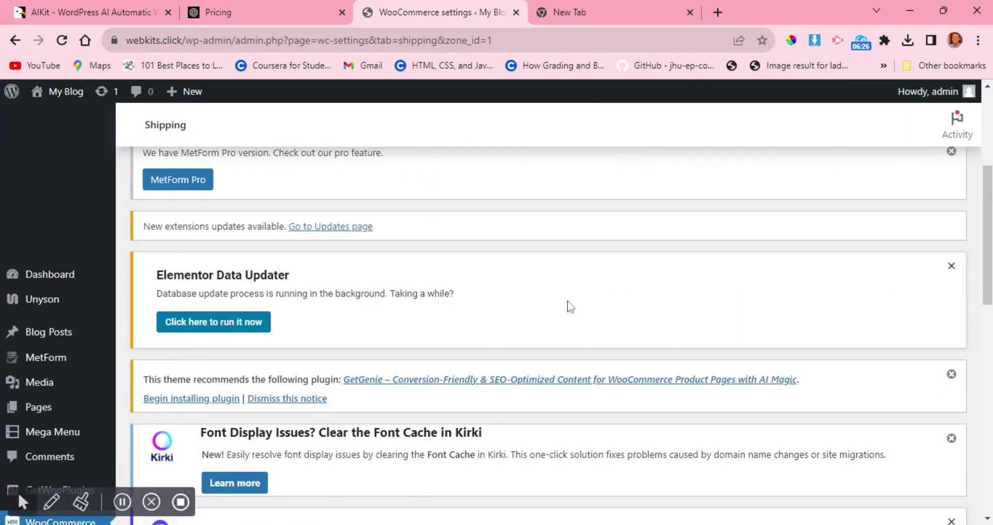
scroll(570, 306, "up", 4)
left_click(389, 312)
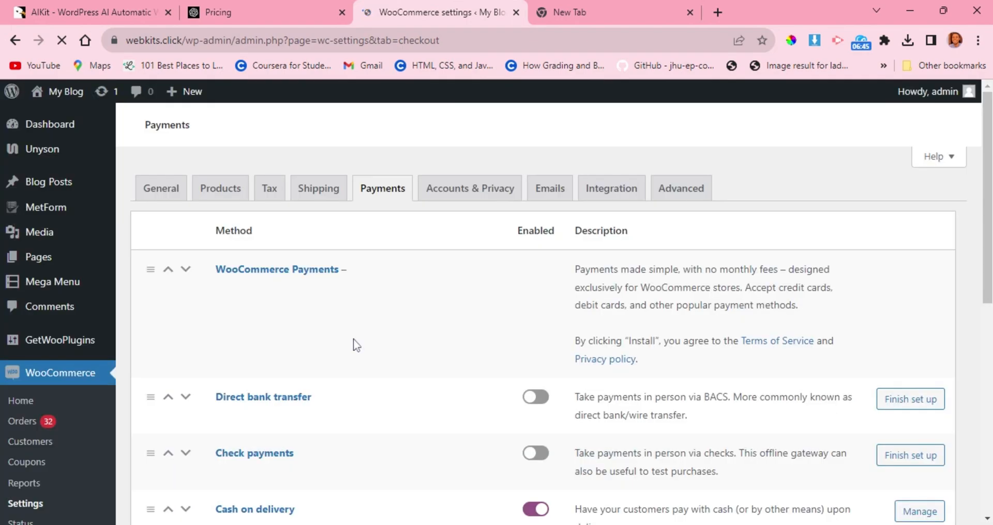
Examine the payment methods: WooCommerce Payments, direct bank transfer, check payments, cash on delivery and PayPal Standard.
scroll(353, 339, "down", 1)
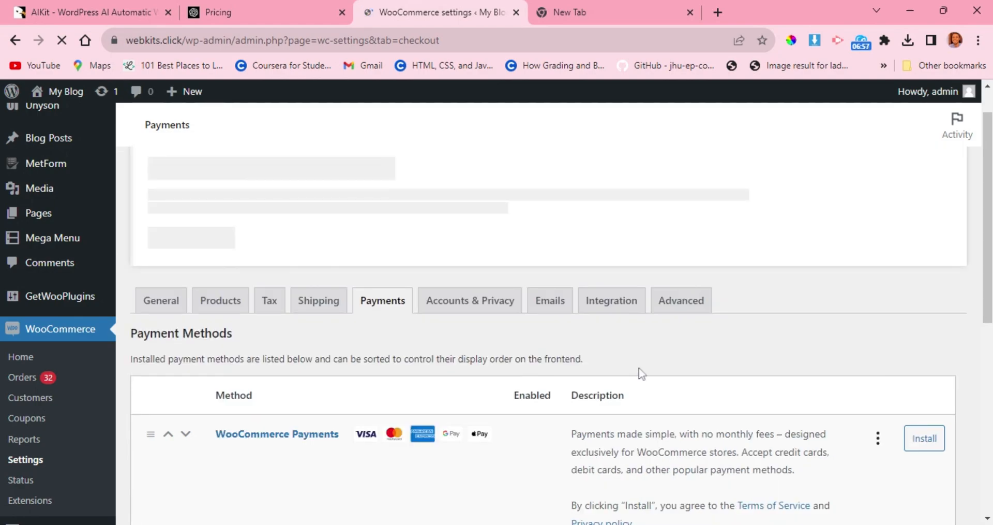
scroll(641, 372, "down", 3)
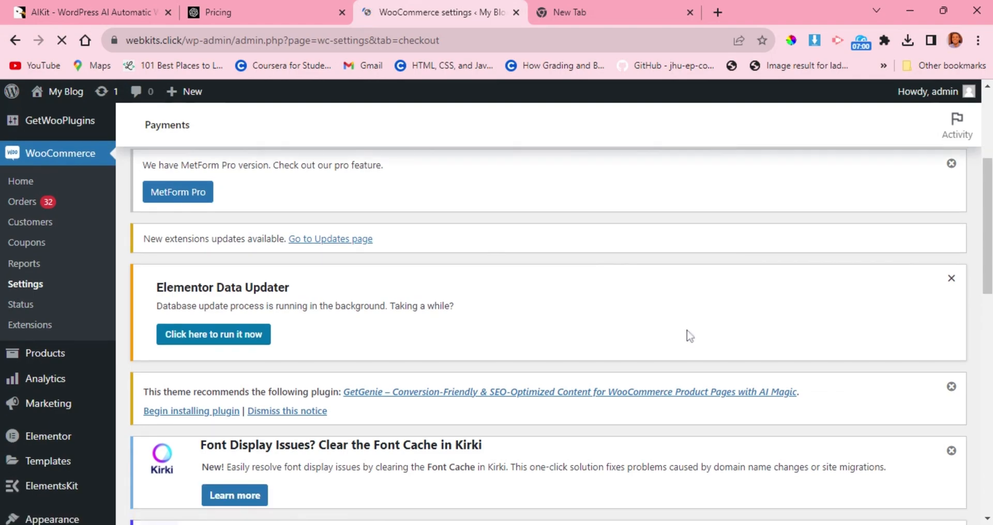
scroll(690, 336, "down", 10)
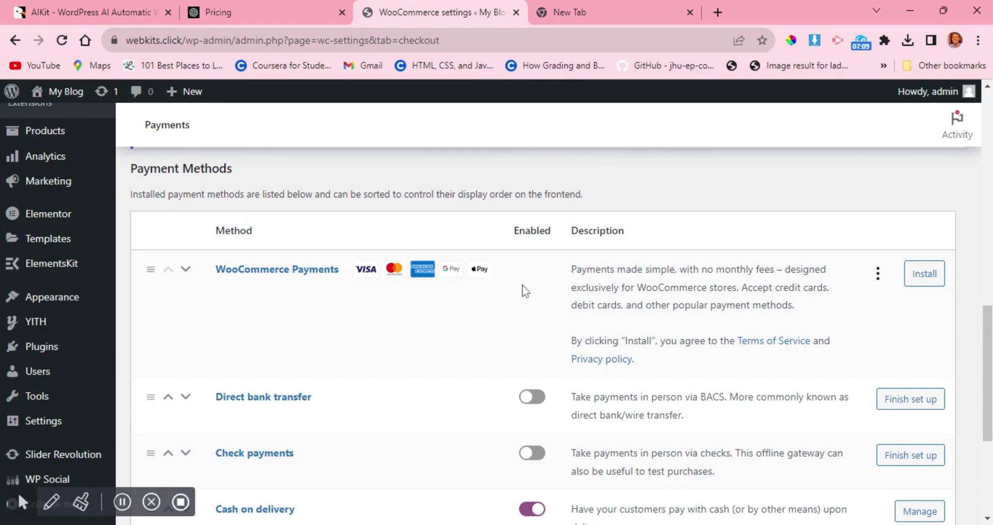
scroll(498, 300, "down", 1)
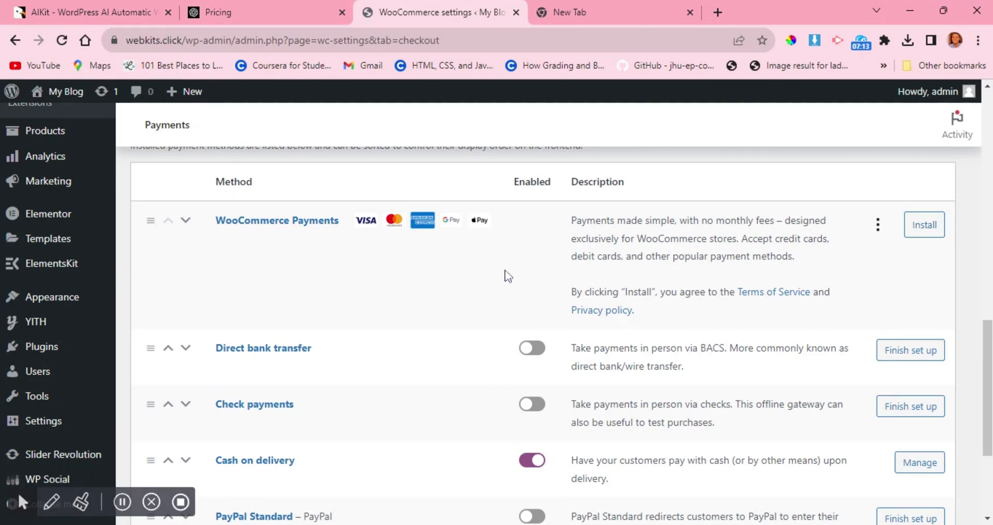
scroll(505, 271, "down", 1)
scroll(504, 279, "down", 1)
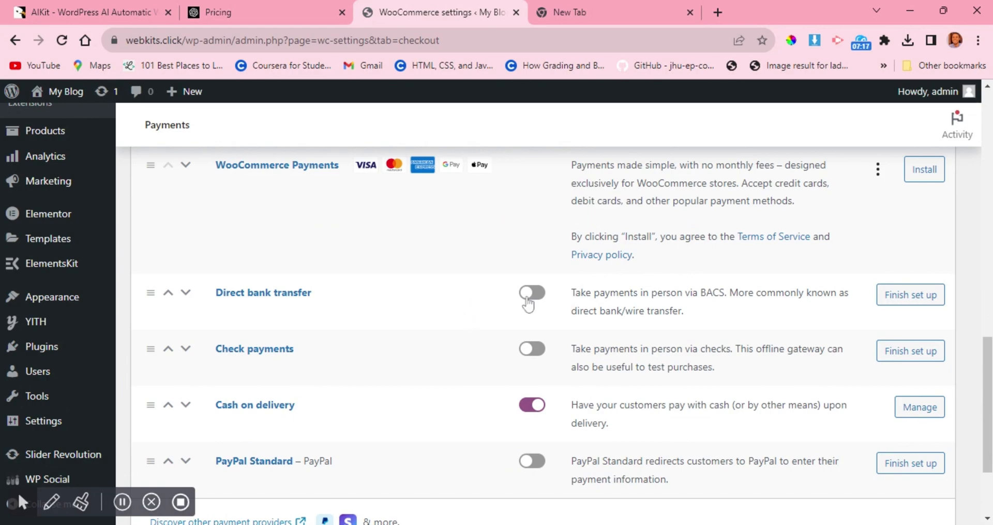
scroll(437, 326, "down", 2)
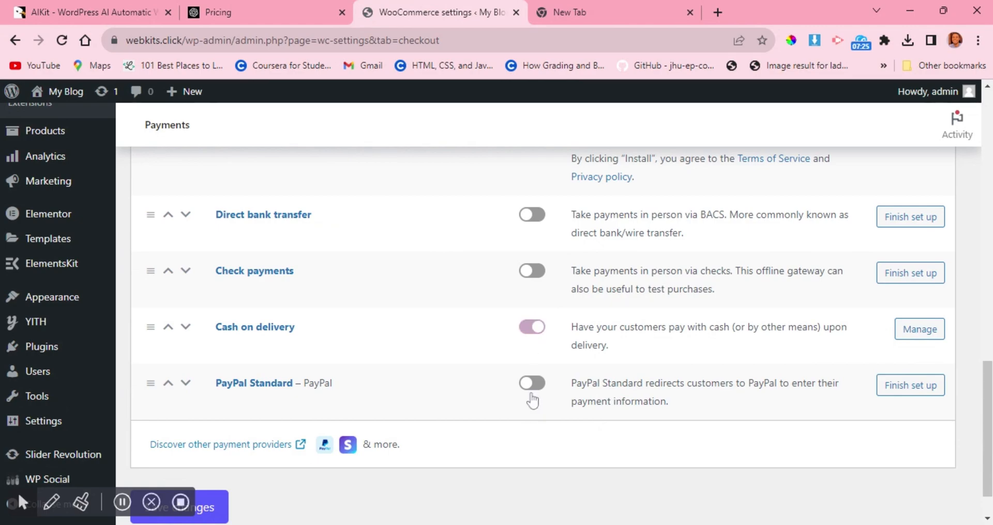
scroll(452, 389, "down", 2)
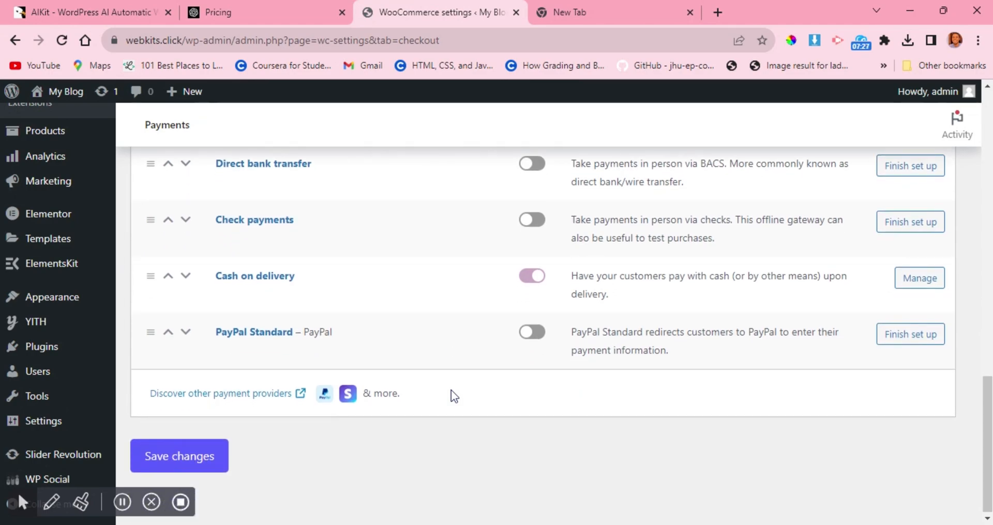
scroll(451, 390, "up", 15)
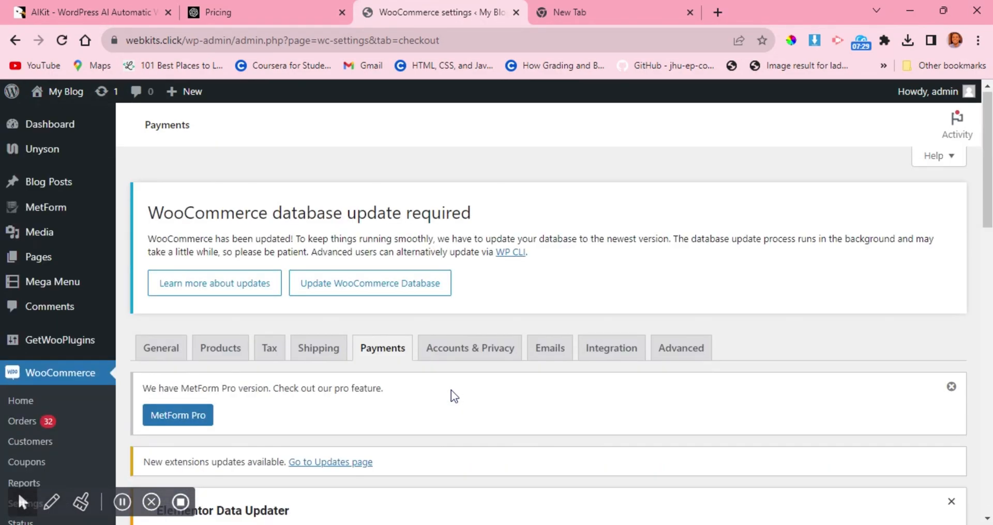
scroll(451, 391, "down", 3)
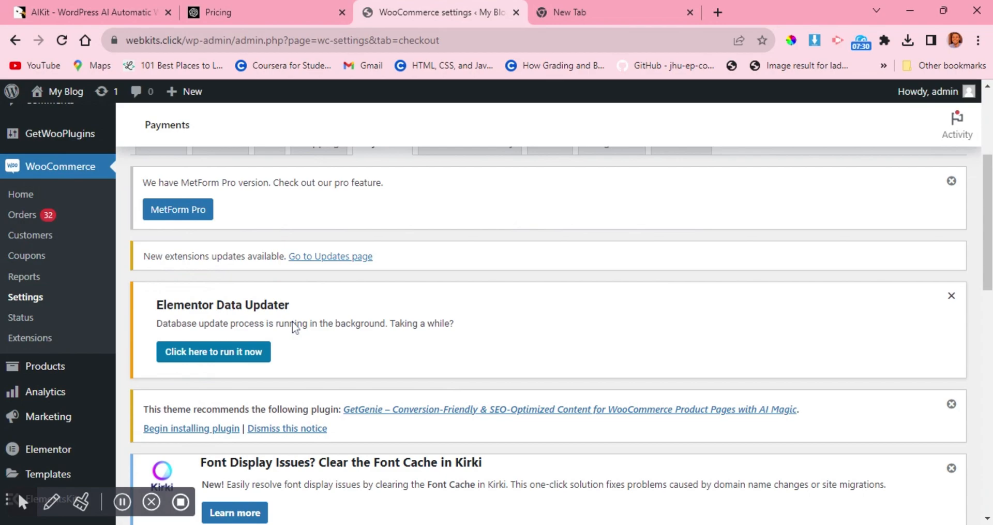
scroll(65, 332, "down", 3)
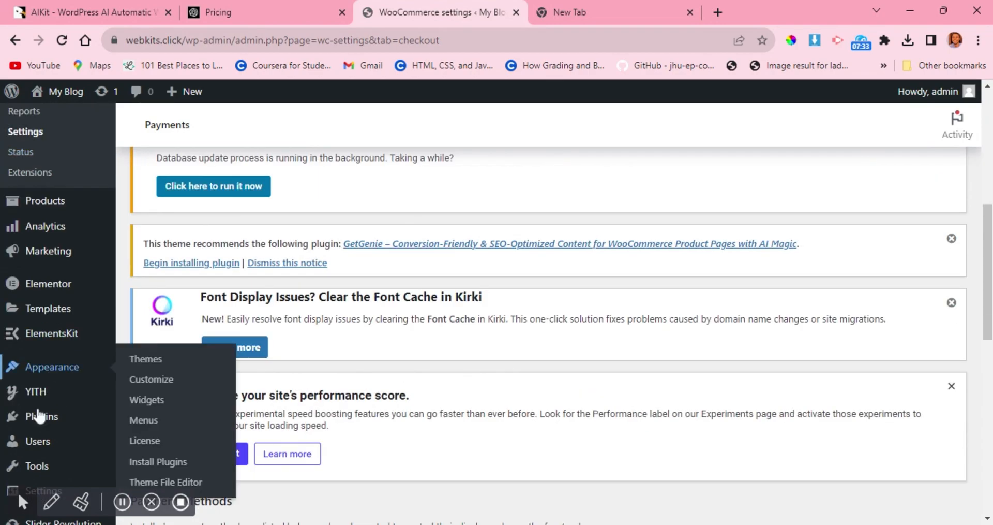
Go to the page for adding new plugins and search the plugin directory for paystack.
mouse_move(38, 415)
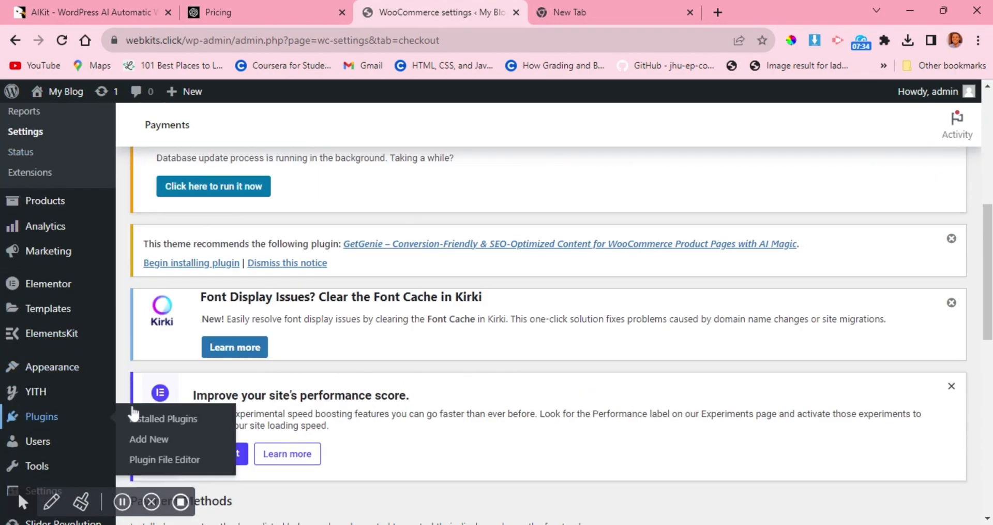
left_click(151, 444)
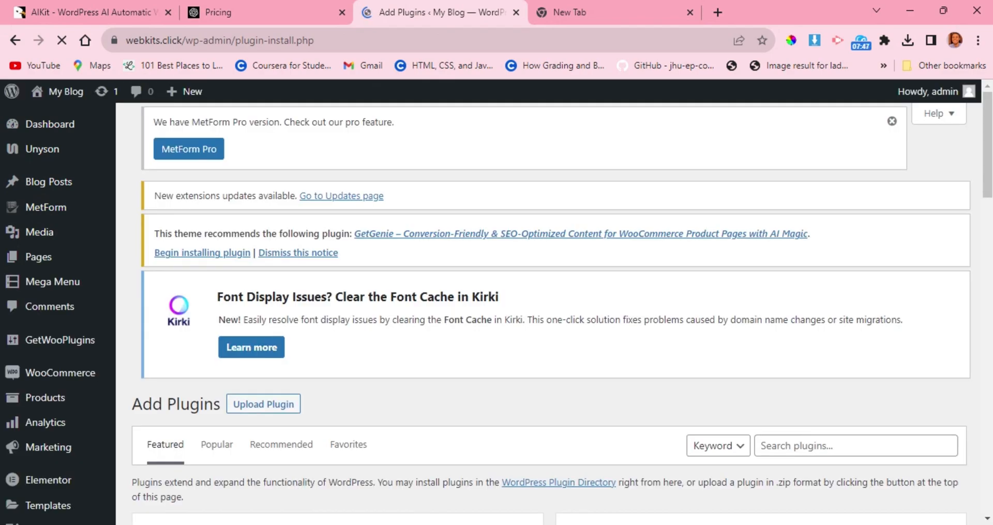
scroll(393, 364, "down", 2)
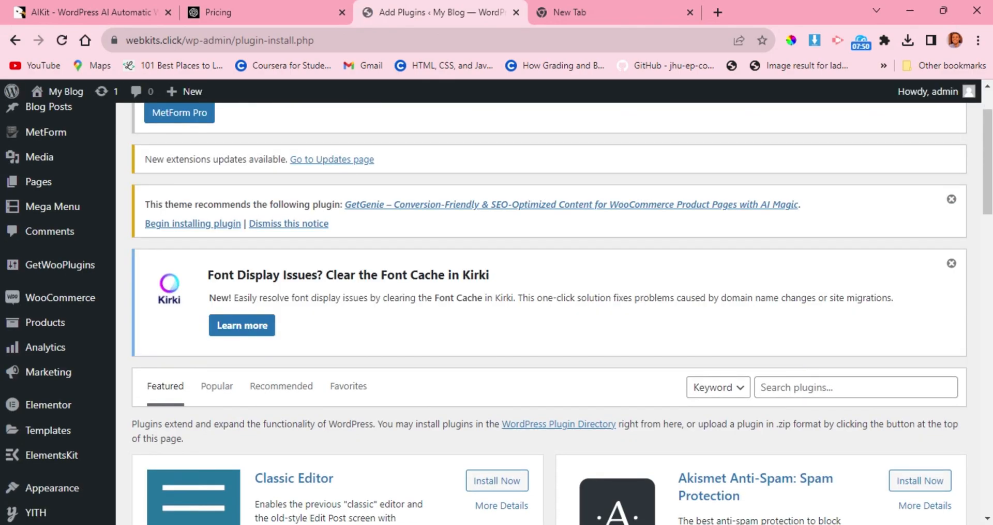
scroll(803, 376, "down", 1)
left_click(828, 350)
type("p")
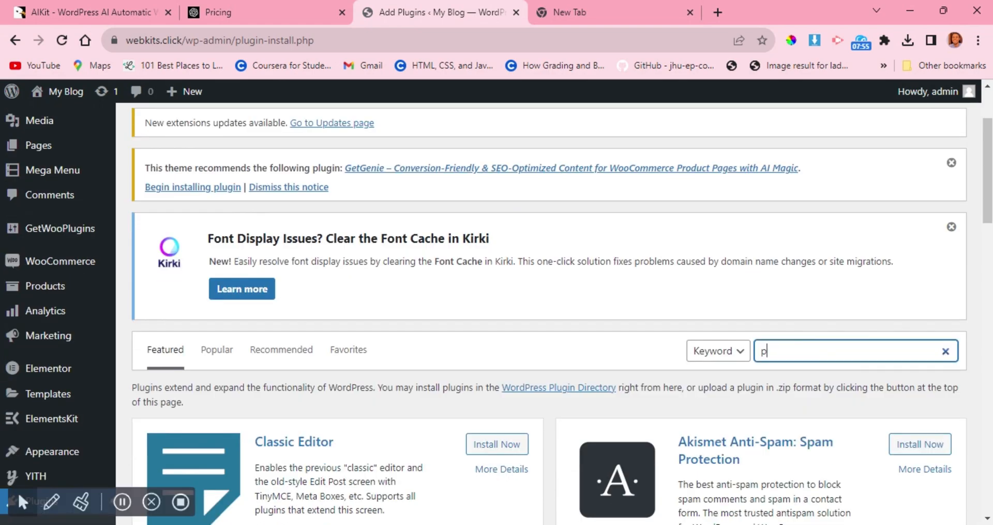
type("aystack")
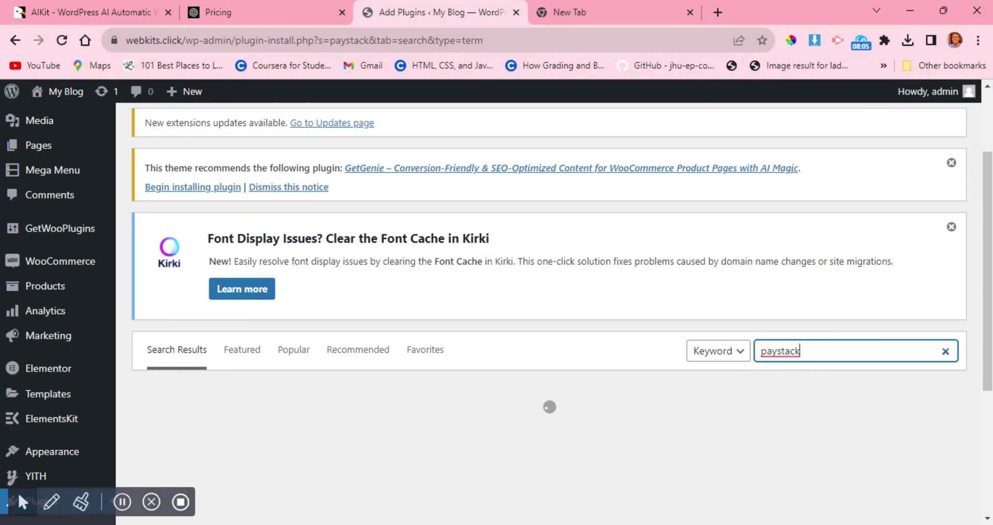
Examine the Paystack search results, including the Paystack WooCommerce Payment Gateway and related payment plugins.
scroll(549, 314, "down", 1)
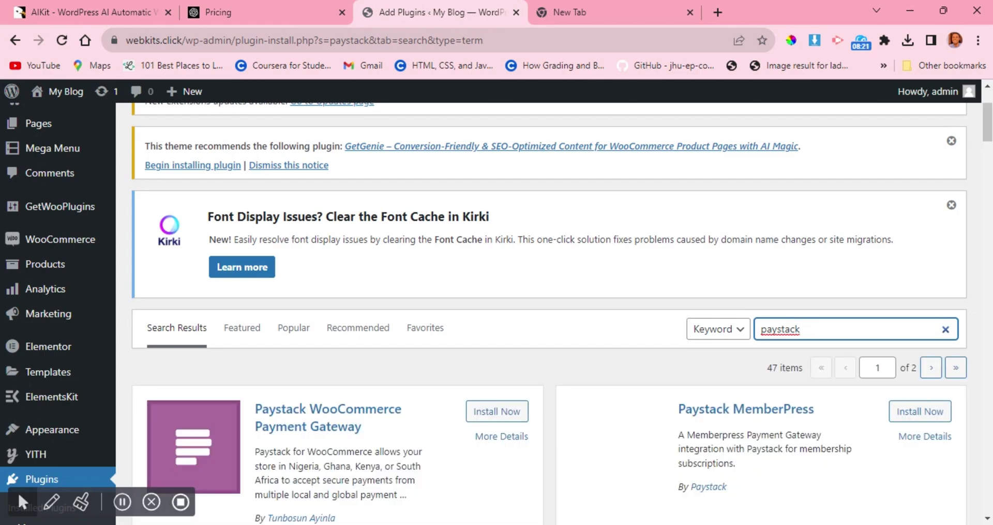
scroll(726, 401, "down", 3)
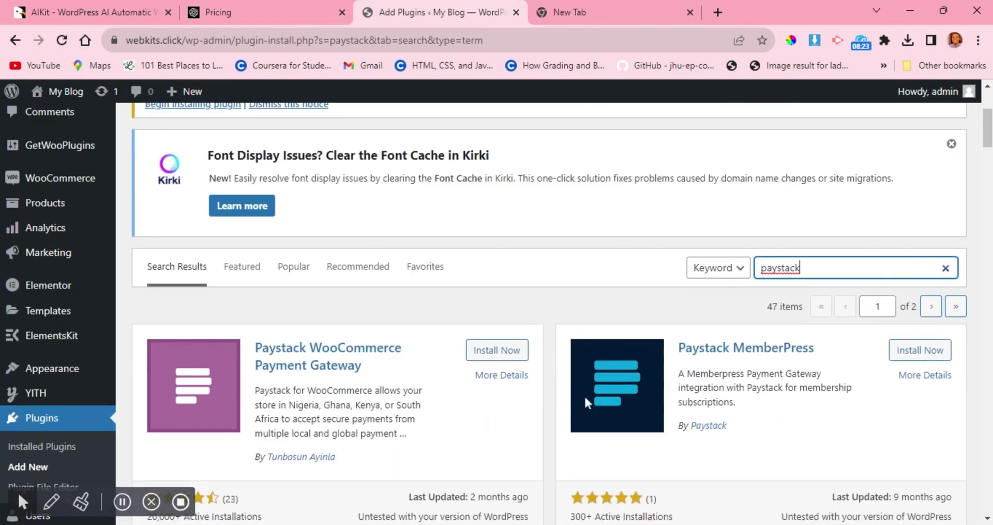
scroll(398, 383, "down", 2)
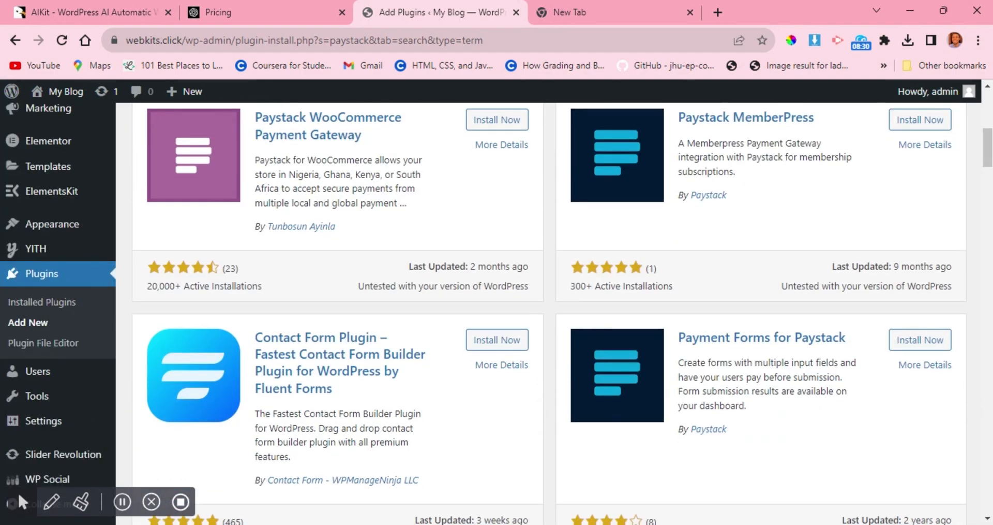
scroll(369, 274, "down", 2)
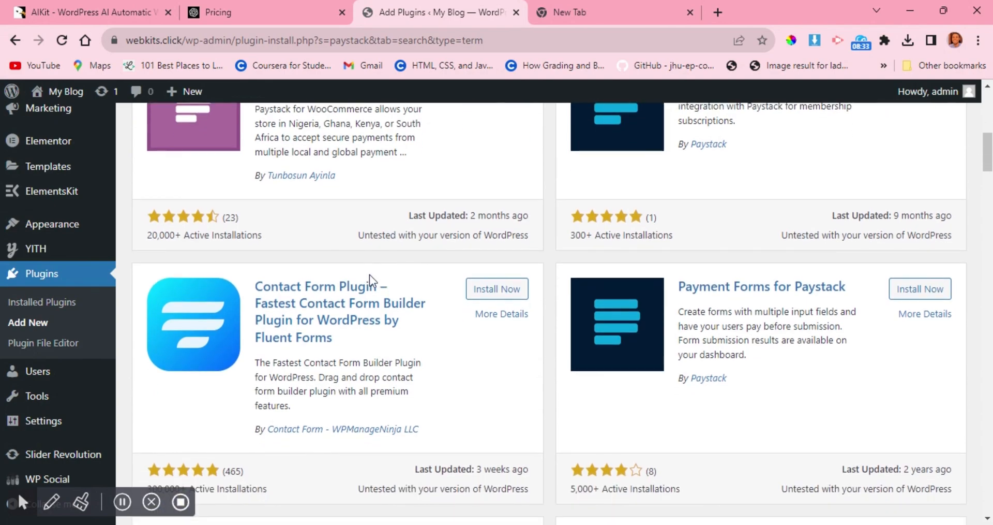
scroll(369, 281, "down", 1)
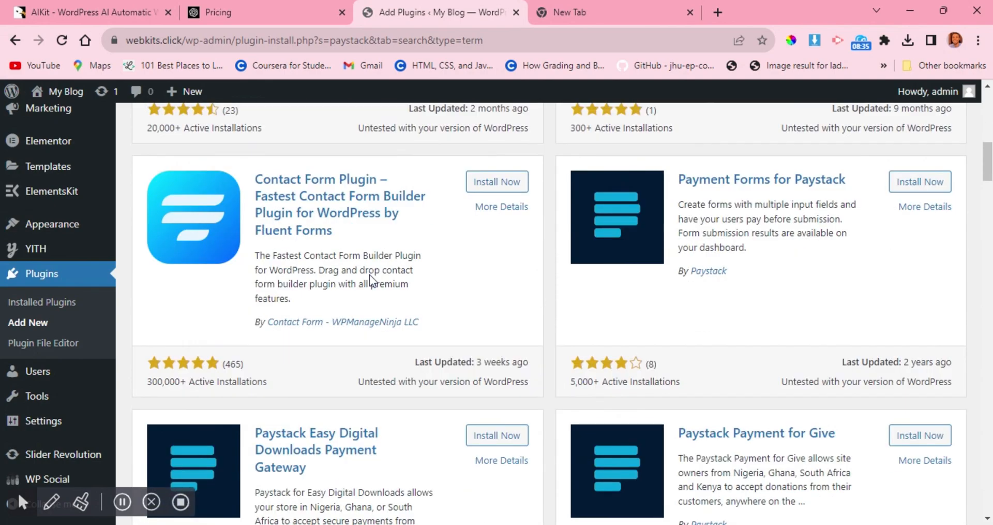
scroll(369, 274, "down", 5)
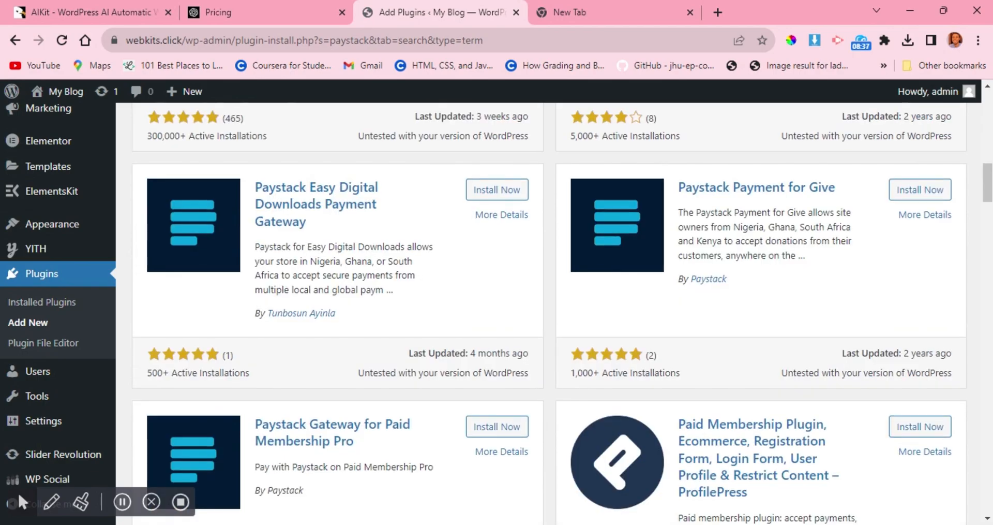
scroll(409, 302, "up", 7)
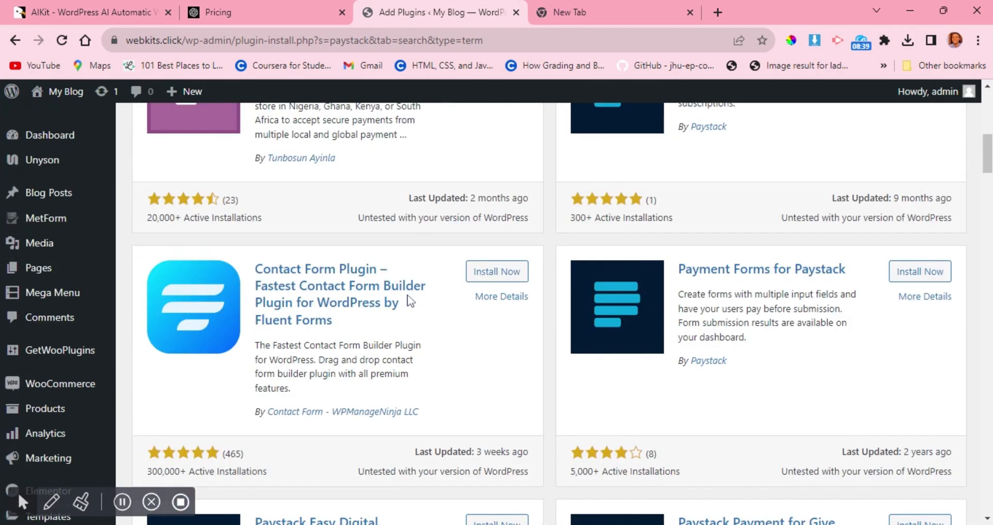
scroll(409, 301, "up", 1)
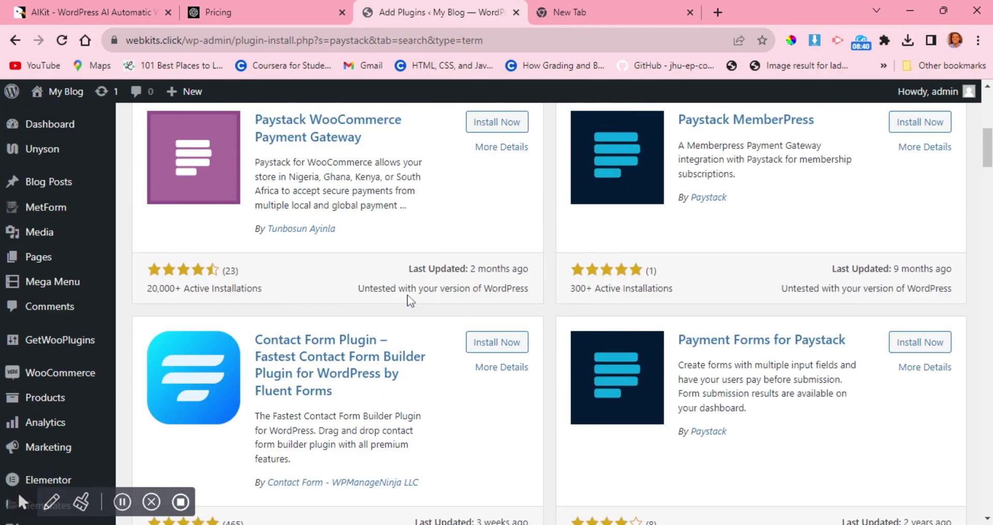
scroll(410, 300, "up", 1)
scroll(673, 249, "up", 3)
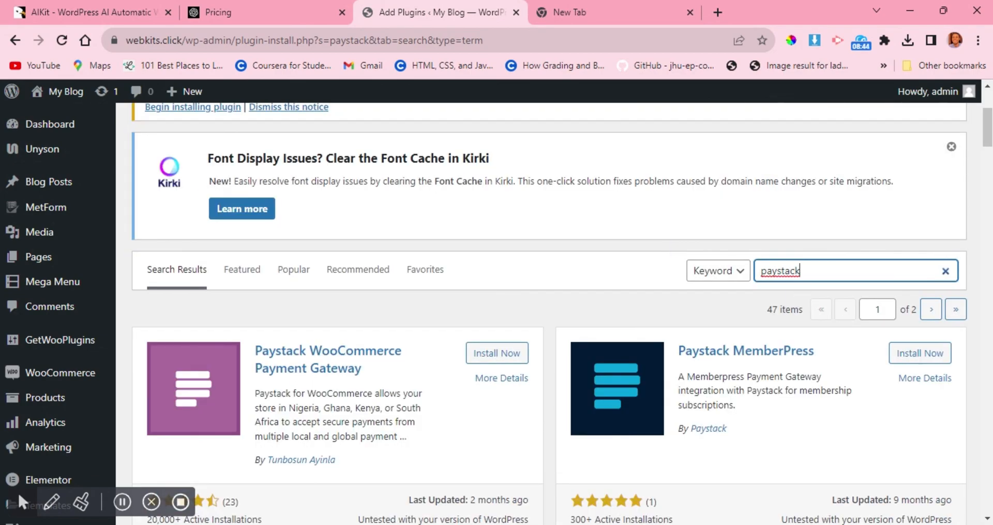
Search the plugin directory for opay and review the OPay payment gateway plugins.
left_click_drag(801, 271, 750, 284)
type("opay")
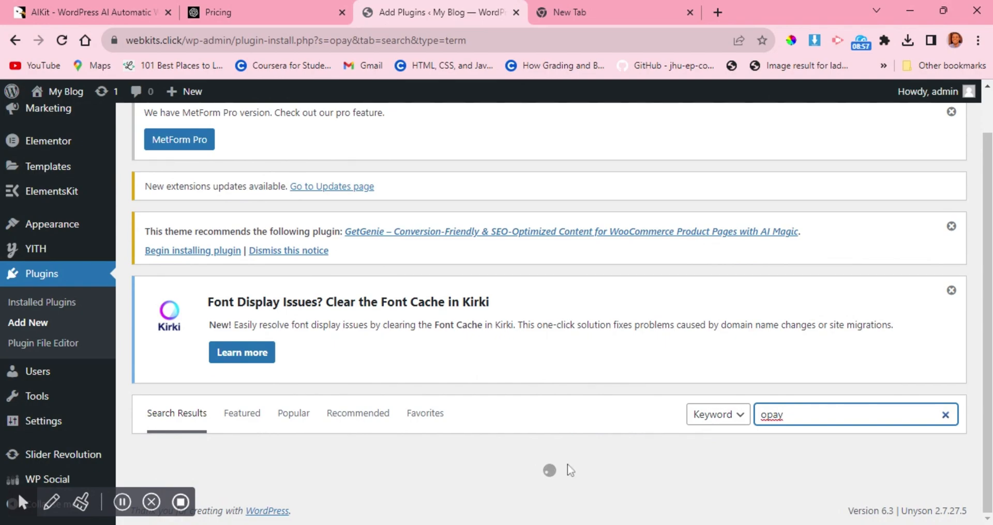
scroll(548, 441, "down", 3)
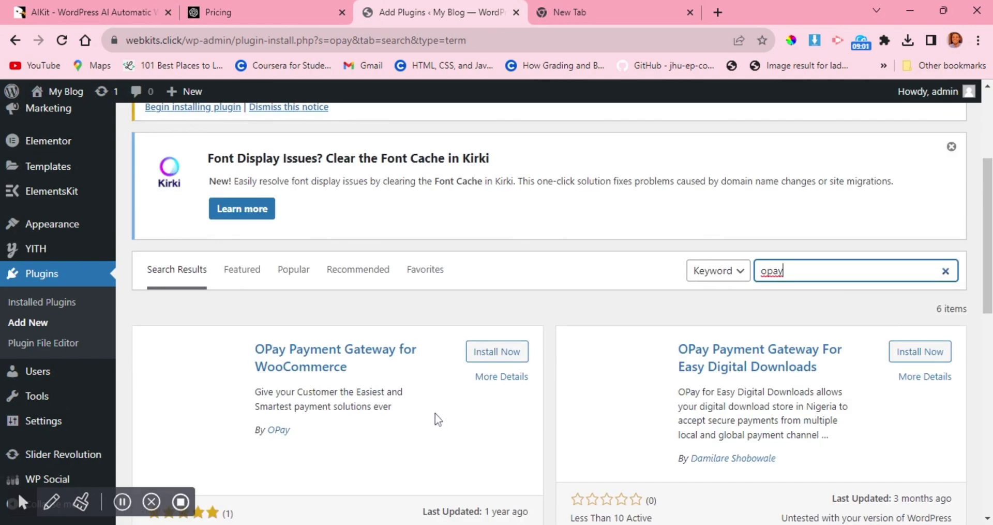
scroll(436, 413, "down", 2)
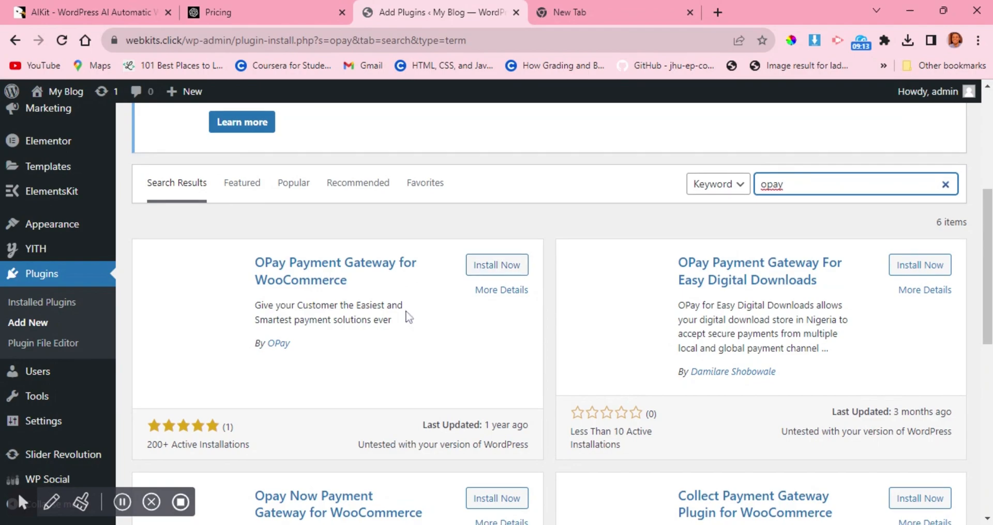
scroll(407, 314, "down", 3)
scroll(407, 315, "up", 3)
scroll(732, 365, "up", 6)
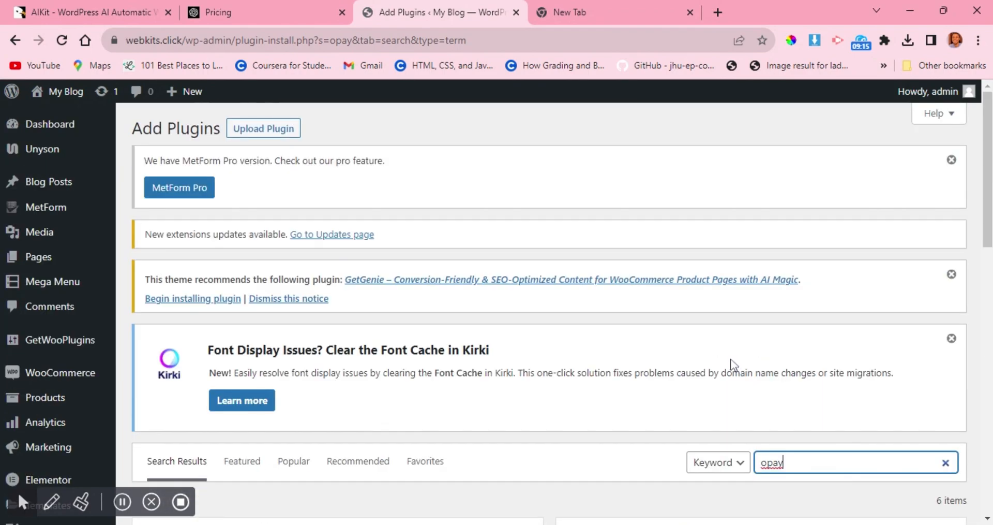
scroll(731, 365, "down", 1)
scroll(692, 366, "down", 3)
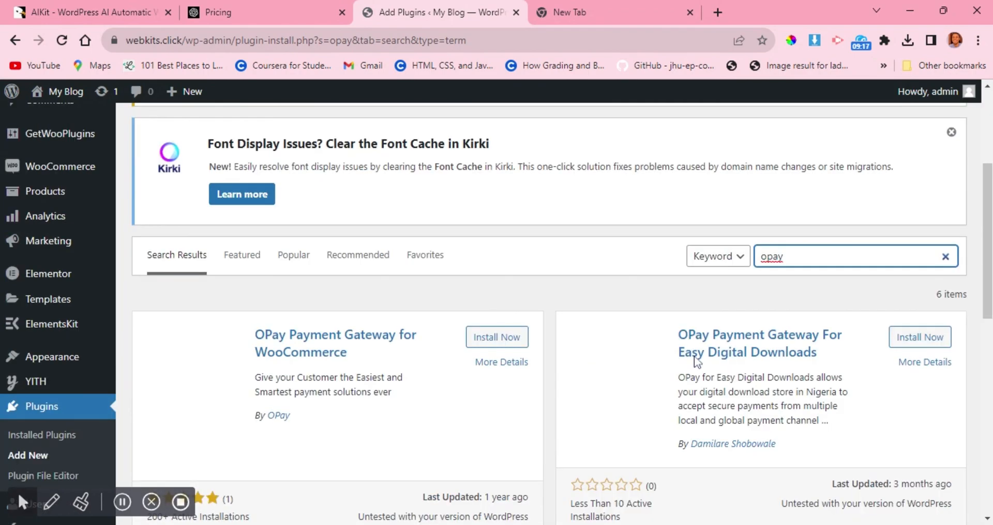
Search the plugin directory for stripe, then install and activate the WooCommerce Stripe Payment Gateway plugin.
left_click_drag(787, 256, 761, 256)
type("str")
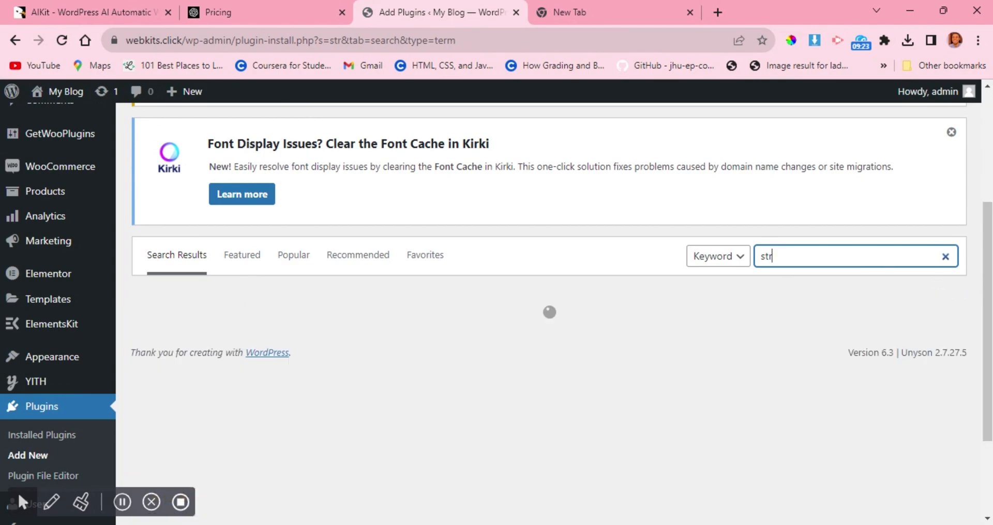
type("ipe")
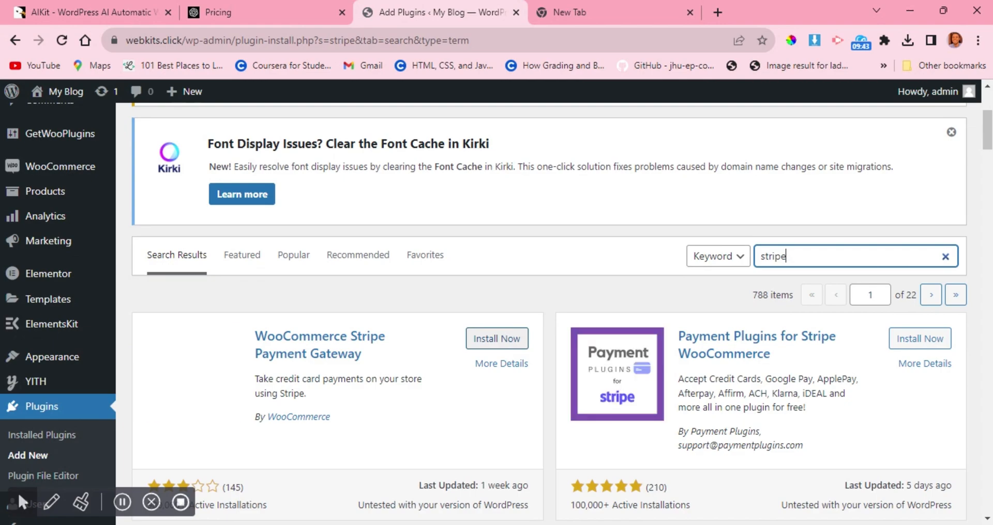
left_click(508, 342)
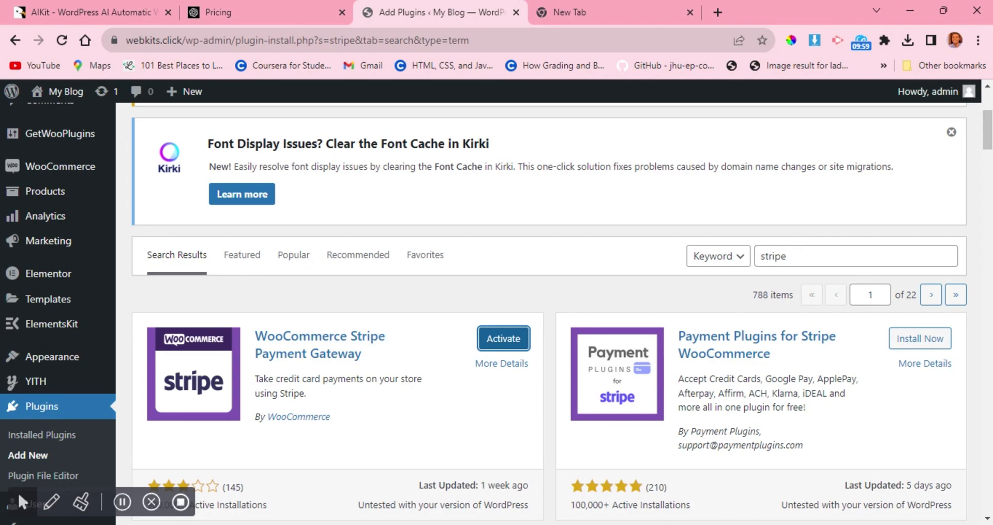
left_click(508, 341)
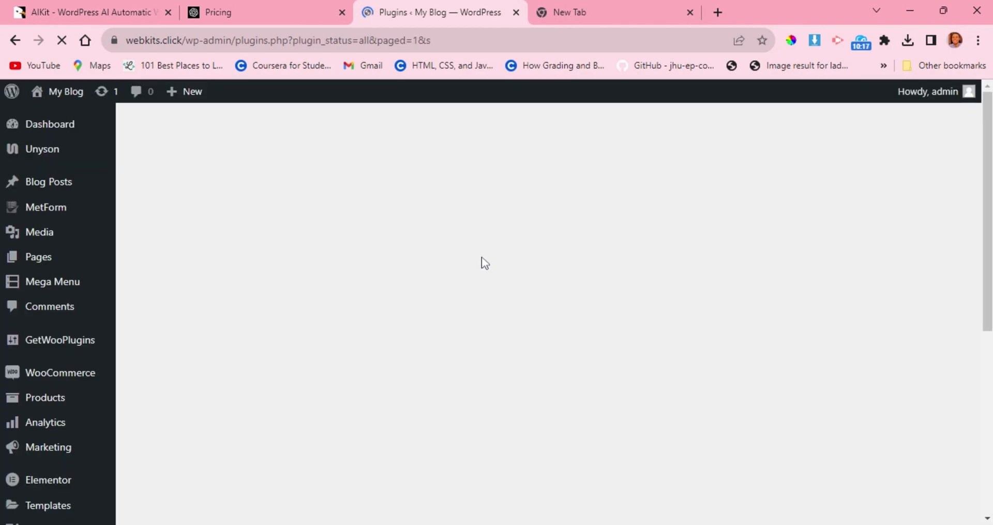
Open the WooCommerce Stripe Gateway plugin's settings from the installed plugins and view its account connection options.
scroll(484, 263, "down", 15)
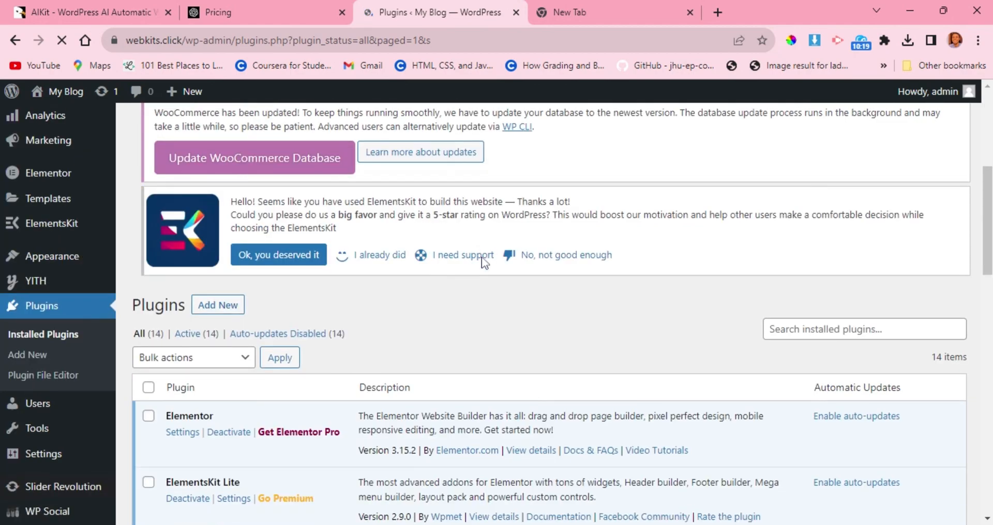
scroll(483, 263, "down", 8)
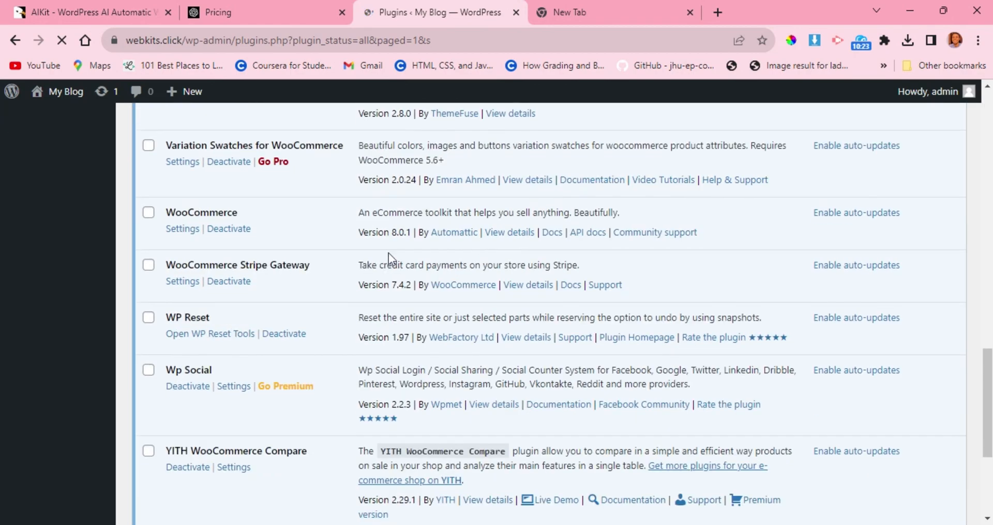
left_click(178, 287)
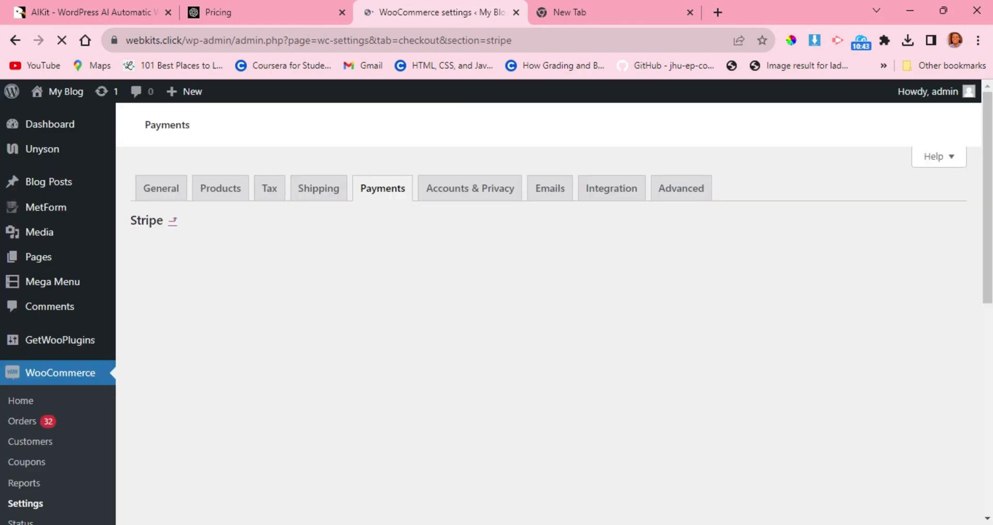
scroll(492, 309, "down", 2)
scroll(495, 313, "up", 2)
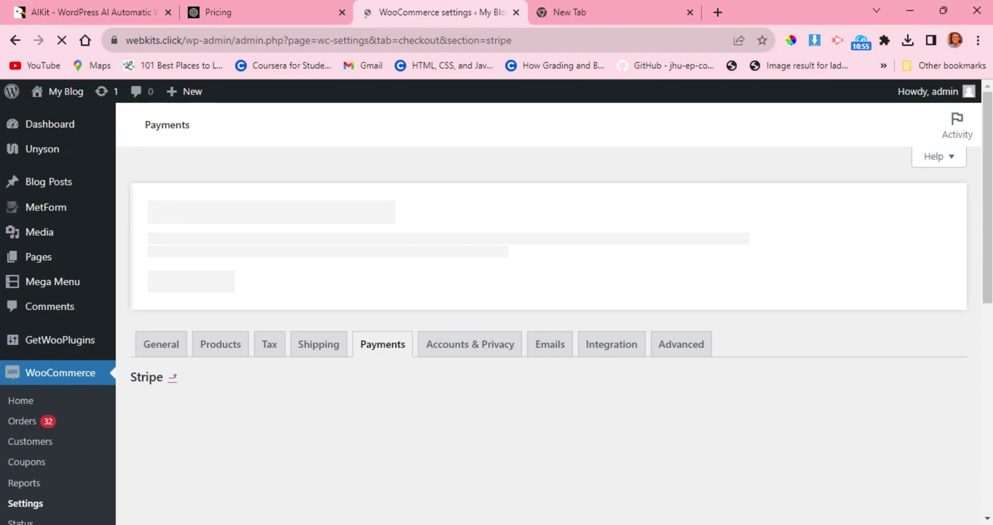
scroll(490, 312, "down", 5)
scroll(495, 313, "up", 3)
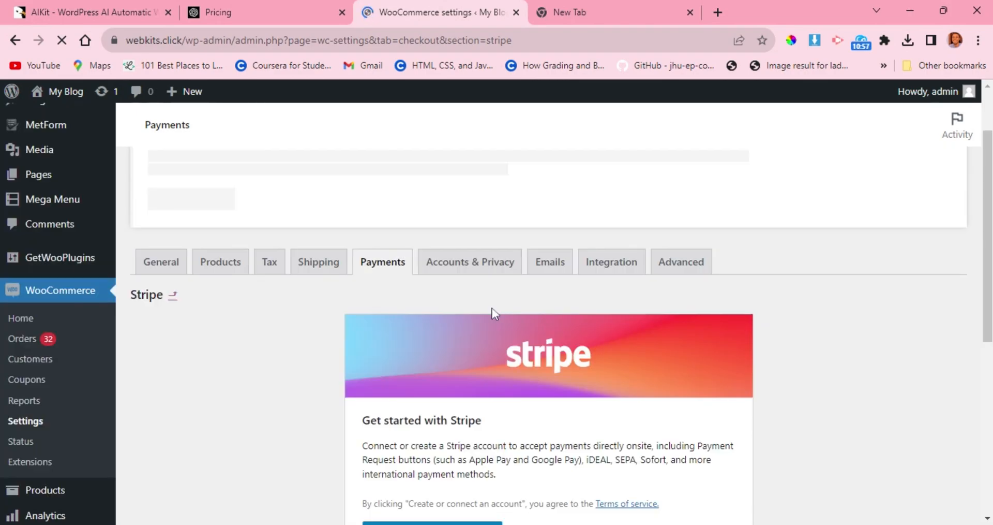
scroll(480, 336, "down", 4)
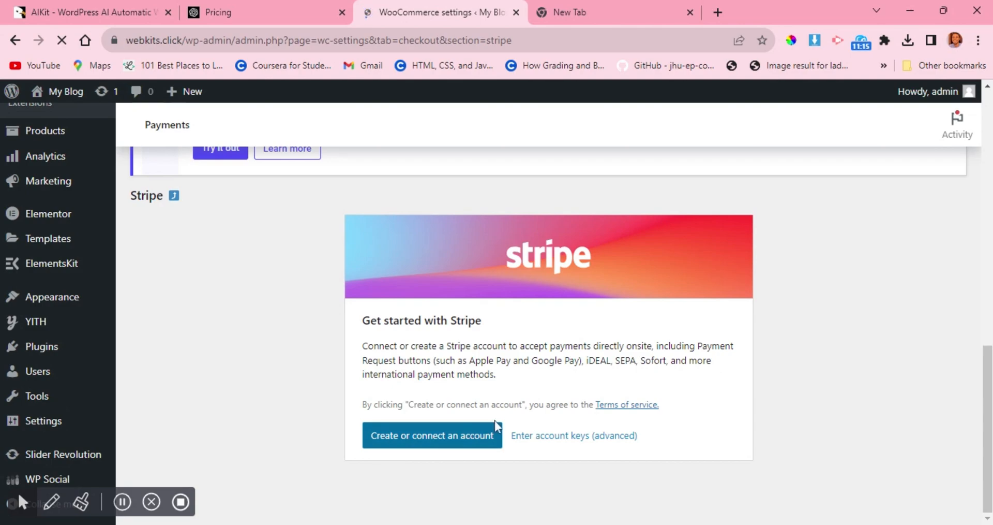
Open the advanced account keys entry for Stripe, review the live key and webhook secret fields, and close it without saving.
left_click(550, 440)
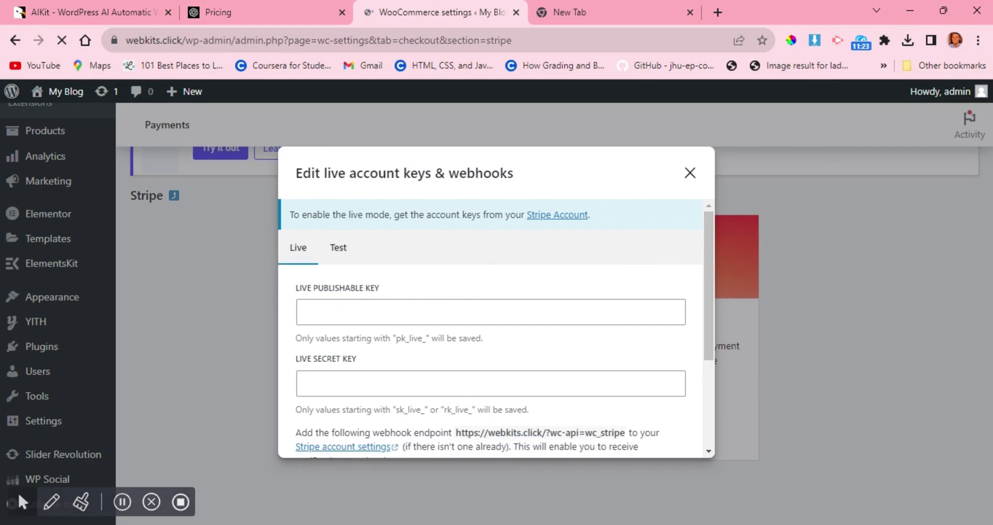
scroll(377, 378, "down", 3)
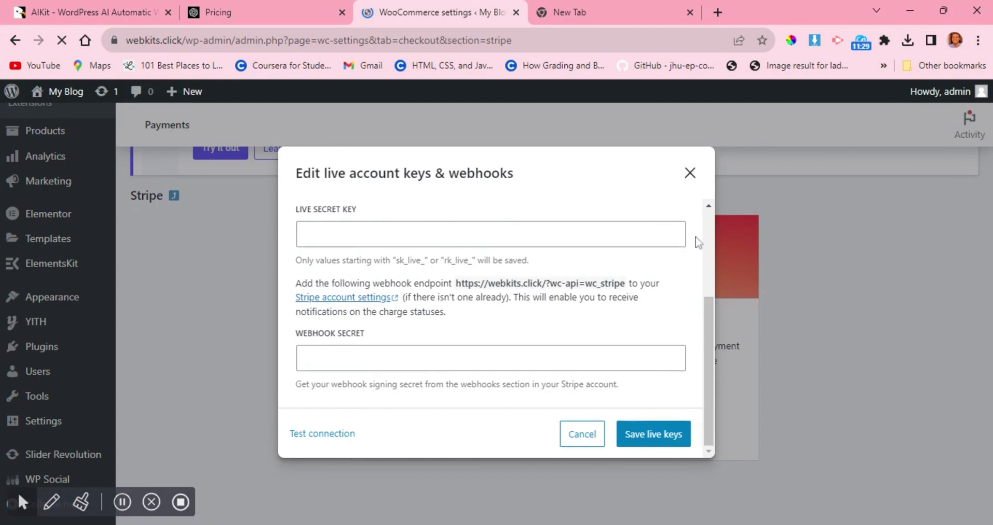
left_click(690, 176)
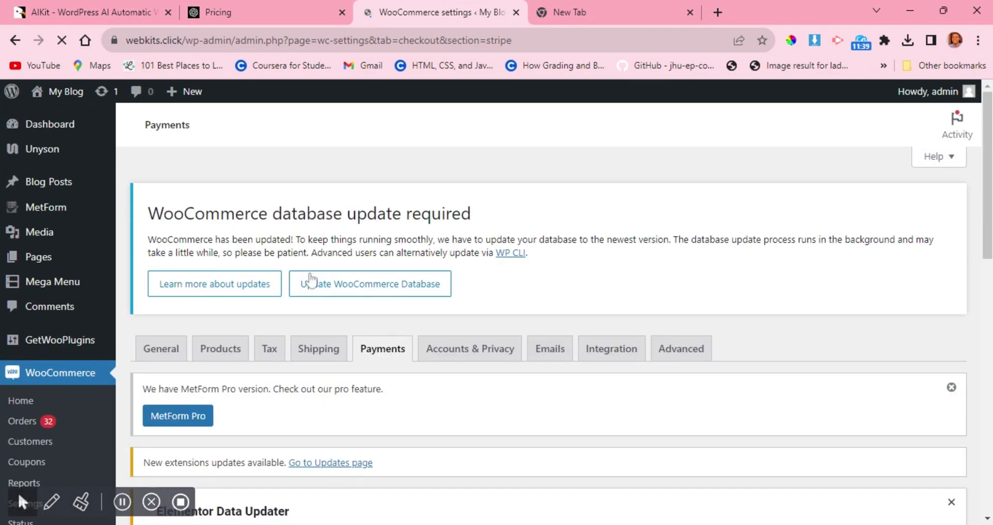
Leave the Stripe payment settings and visit the store's front page.
scroll(310, 278, "down", 5)
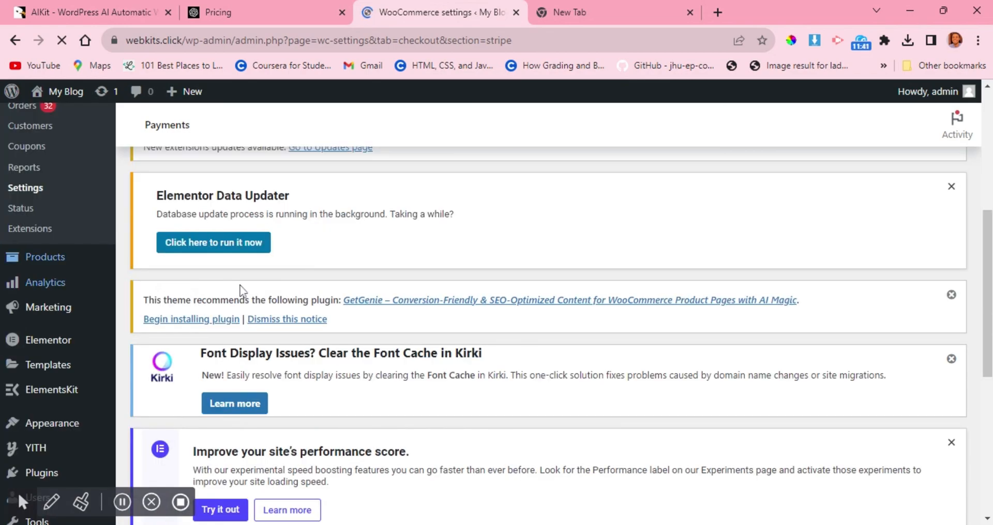
scroll(122, 167, "up", 5)
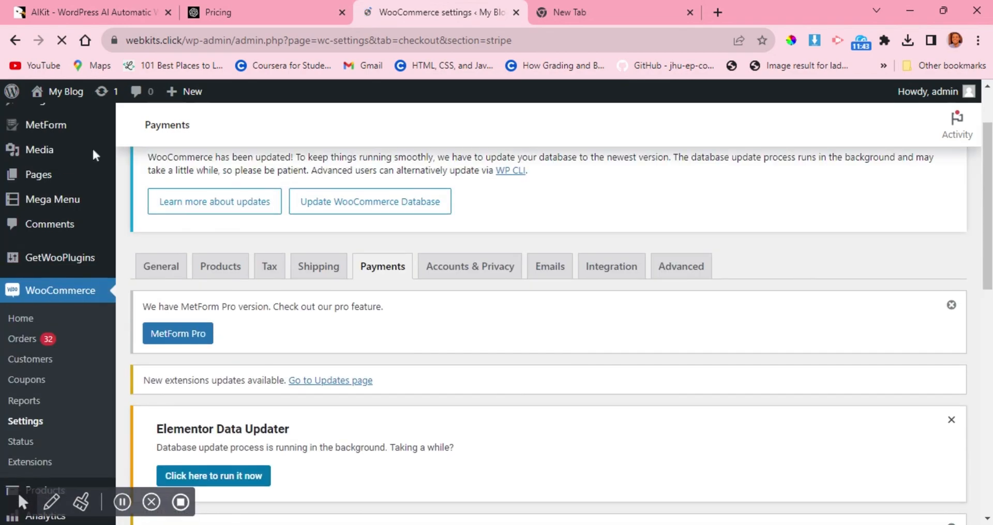
mouse_move(65, 108)
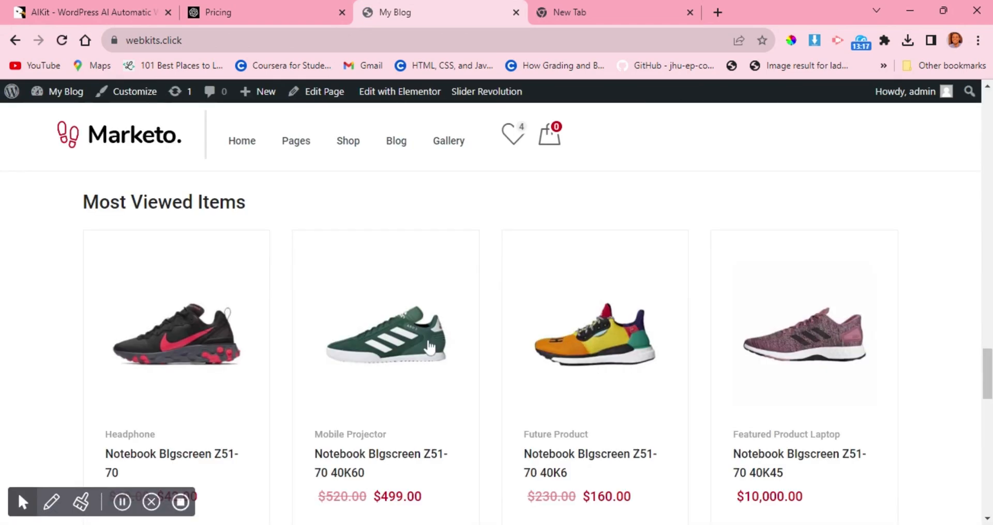
Look over the store front page's product, brand and footer sections, and open the page for editing with Elementor.
scroll(429, 347, "down", 5)
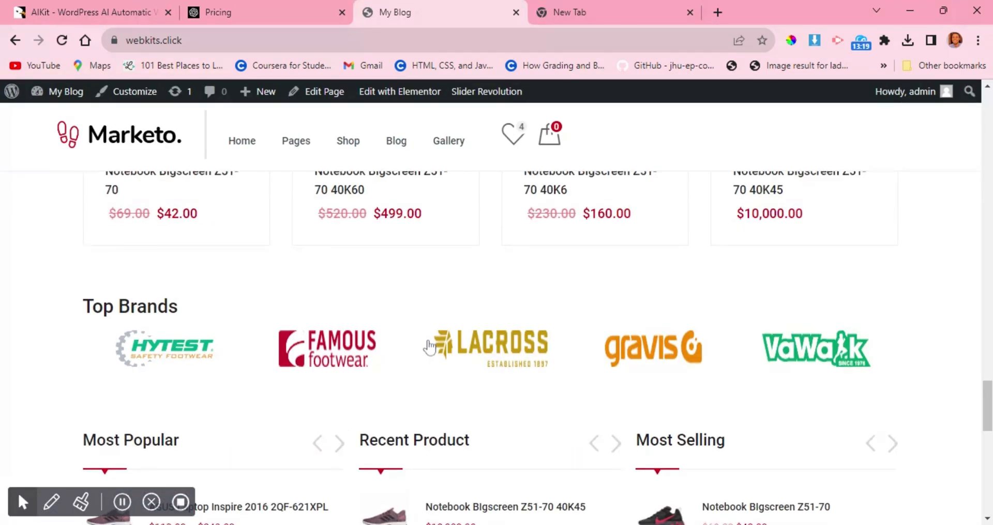
scroll(429, 346, "down", 10)
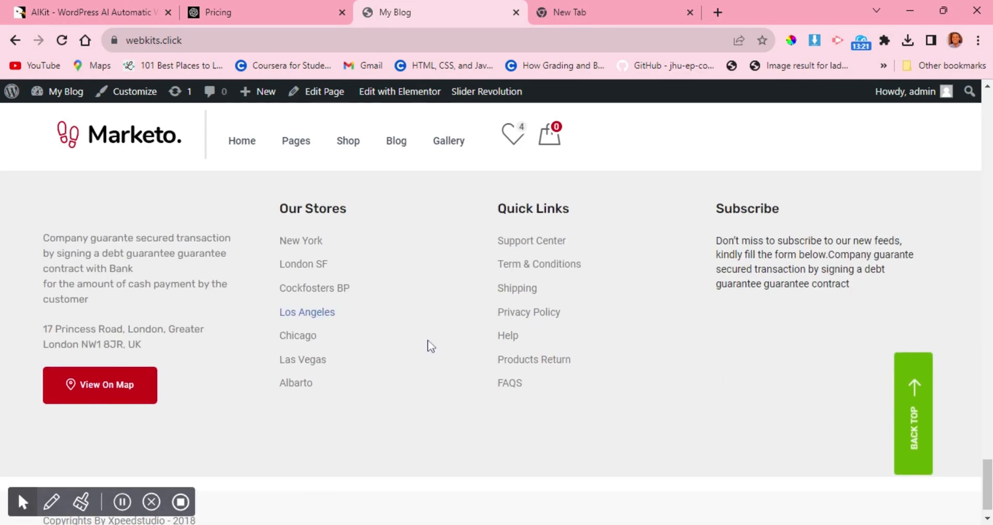
scroll(428, 340, "up", 10)
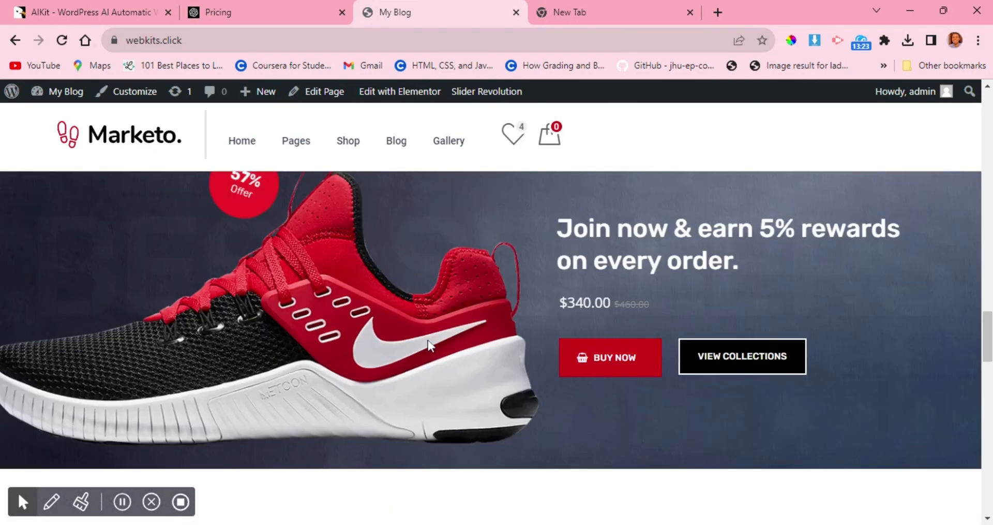
scroll(427, 340, "up", 10)
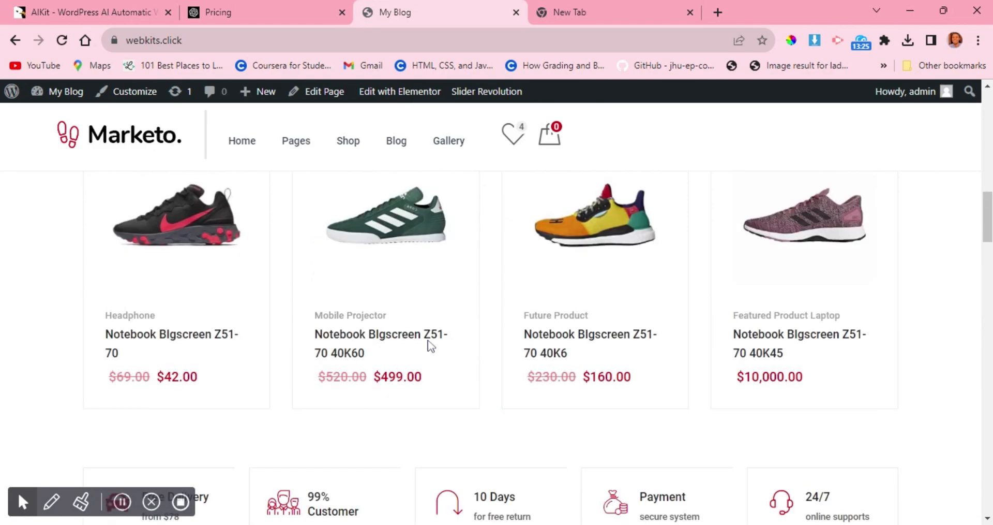
scroll(430, 345, "up", 8)
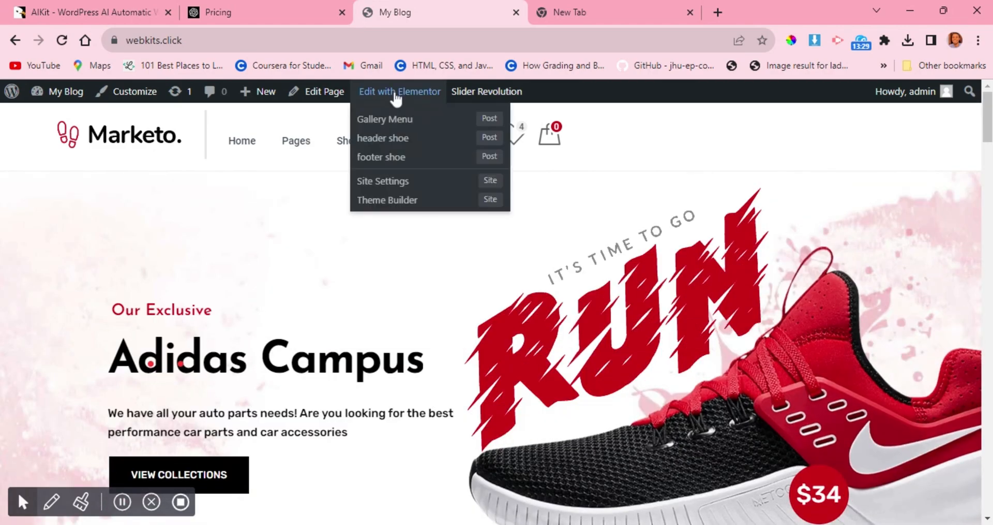
left_click(396, 97)
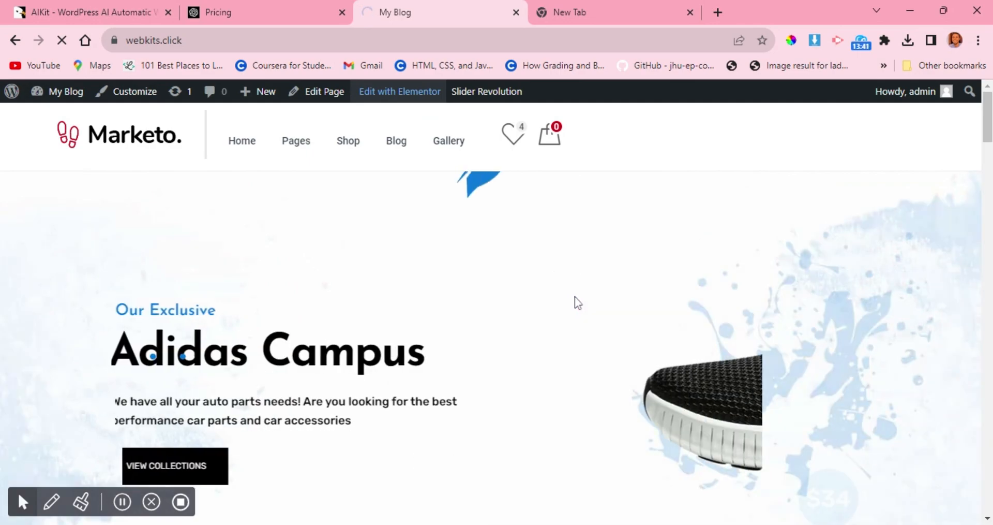
Open the image chooser for the Ultimate Booster banner, view its upload and media library options, and close it without replacing the image.
scroll(575, 296, "down", 2)
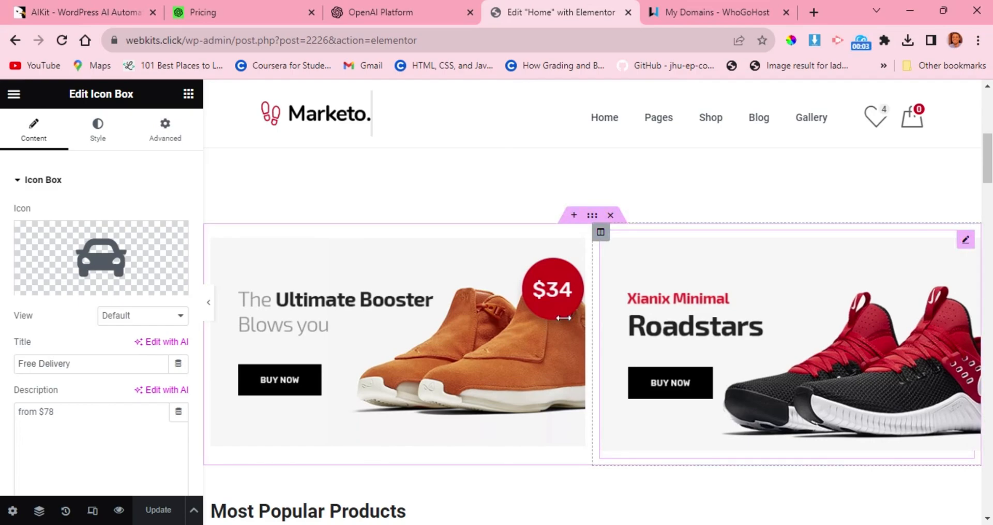
left_click(437, 361)
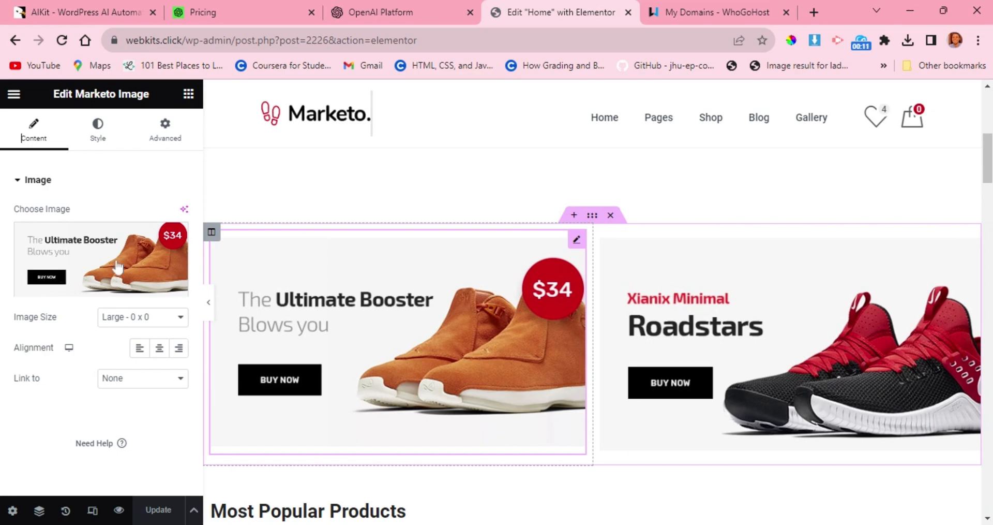
mouse_move(119, 258)
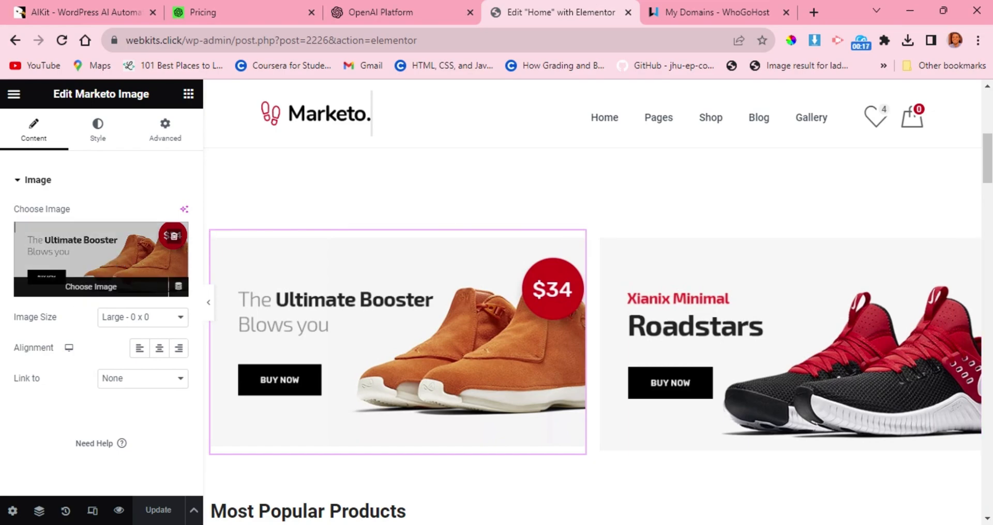
left_click(114, 258)
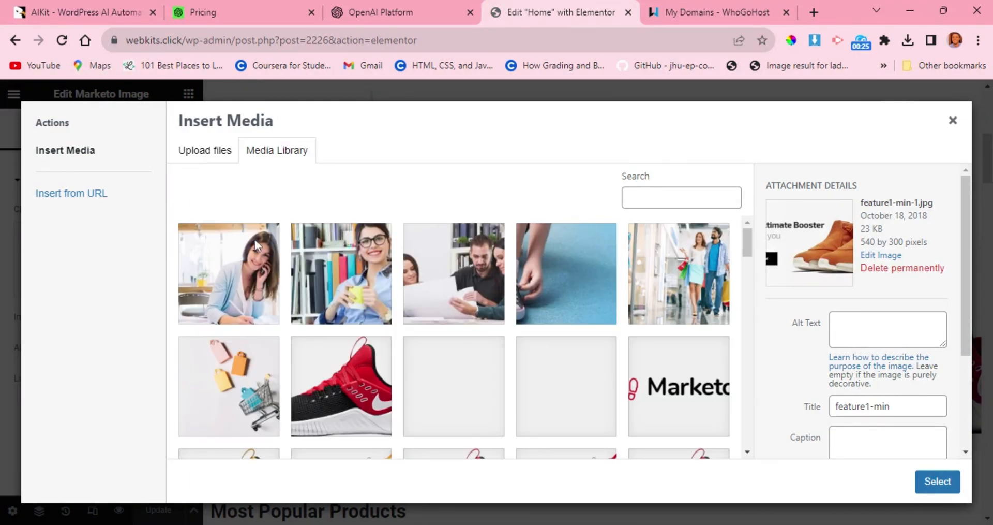
left_click(212, 164)
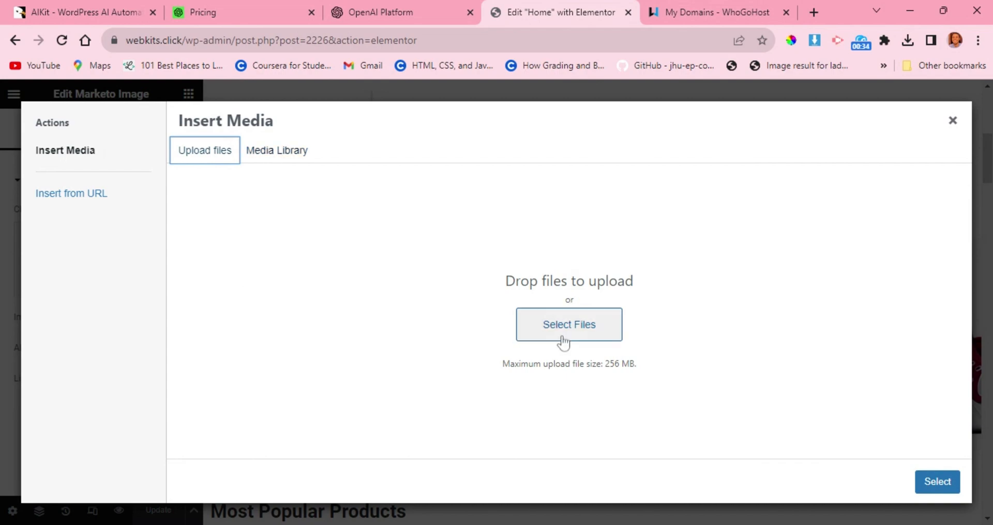
left_click(305, 155)
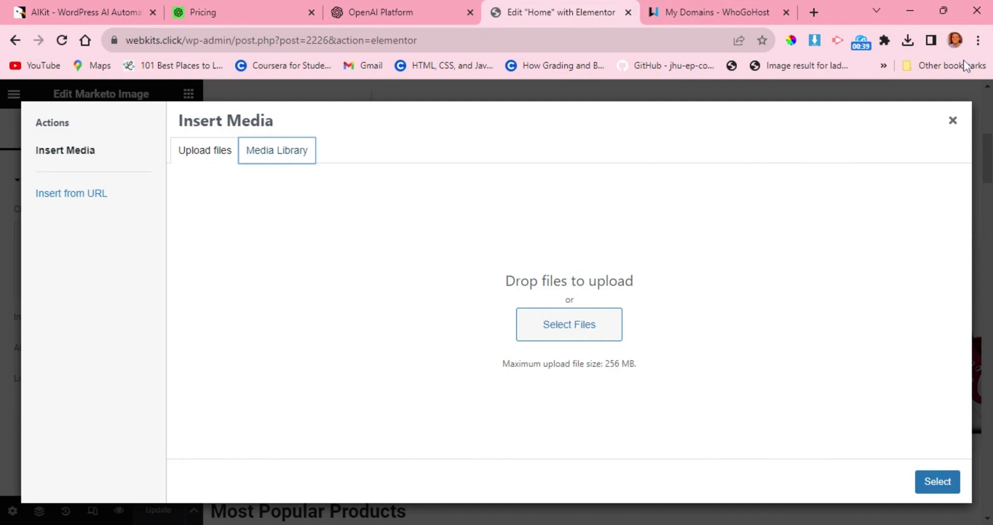
left_click(953, 121)
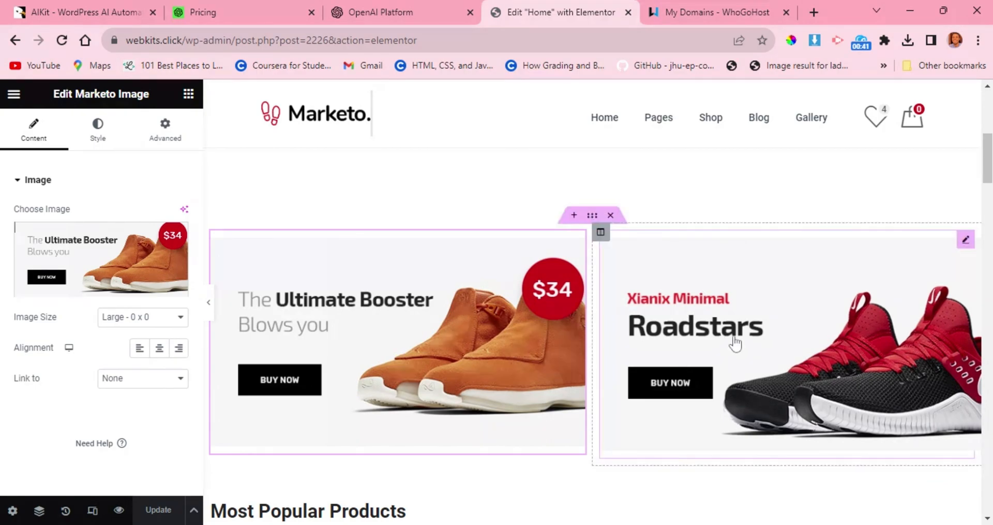
Set the Ultimate Booster banner image to link to a Custom URL, leaving the address empty.
scroll(734, 342, "down", 2)
scroll(735, 343, "down", 1)
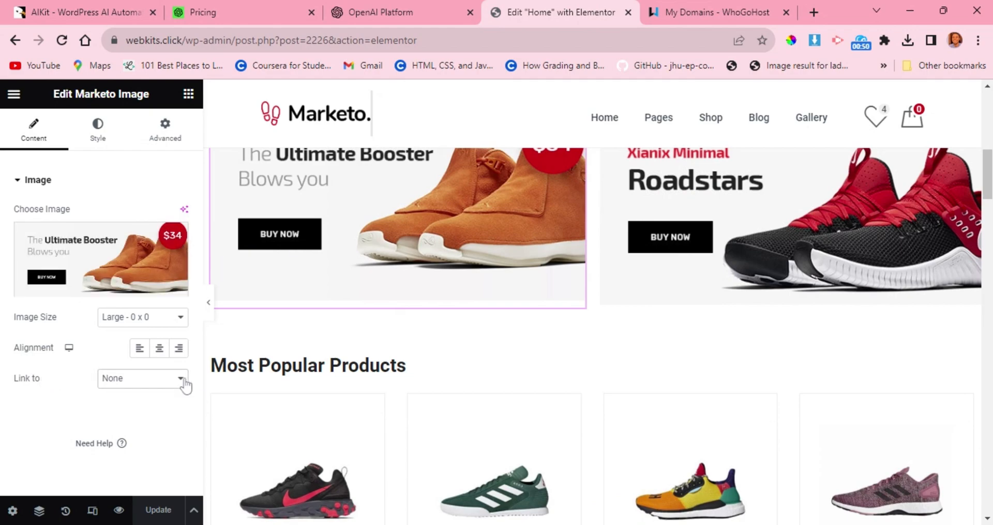
left_click(142, 409)
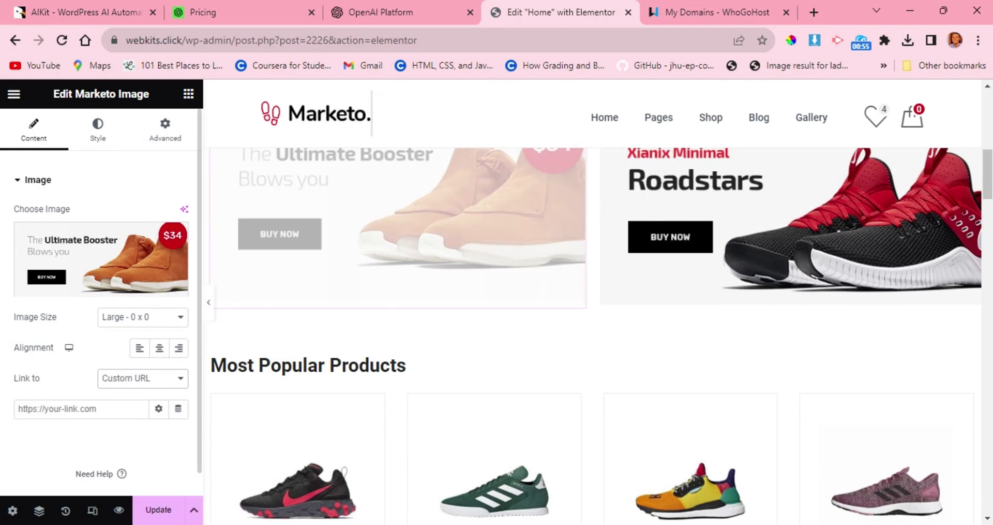
left_click(78, 409)
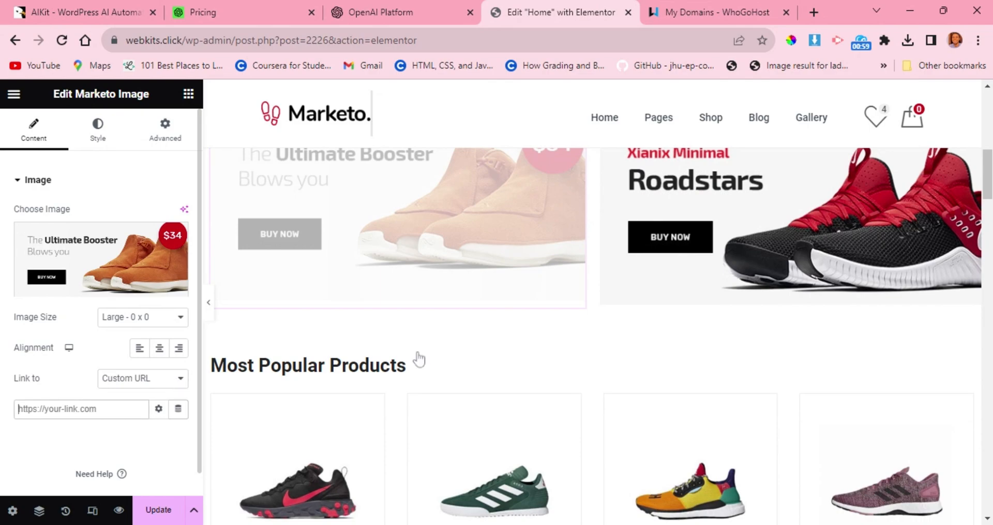
Change the Most Popular Products heading to "Best Selling Products".
scroll(595, 310, "down", 2)
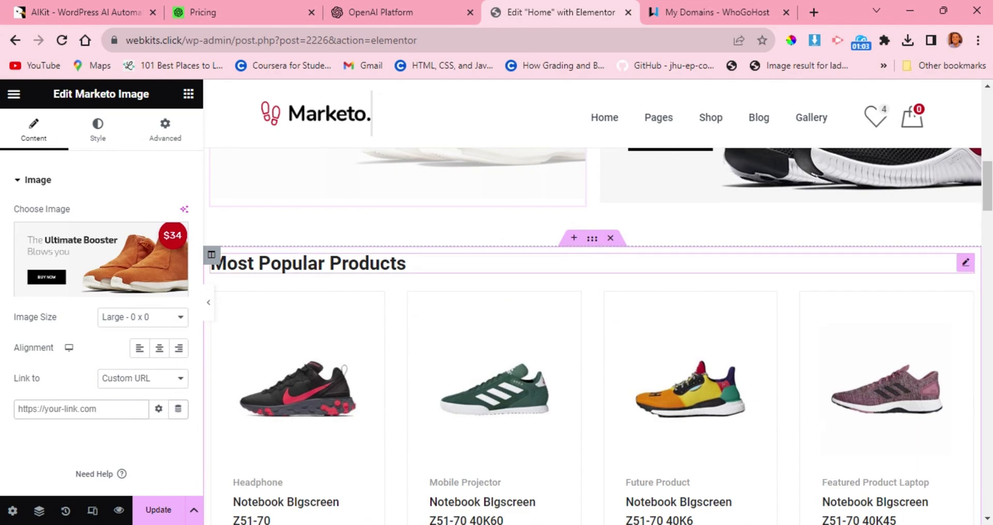
left_click(303, 264)
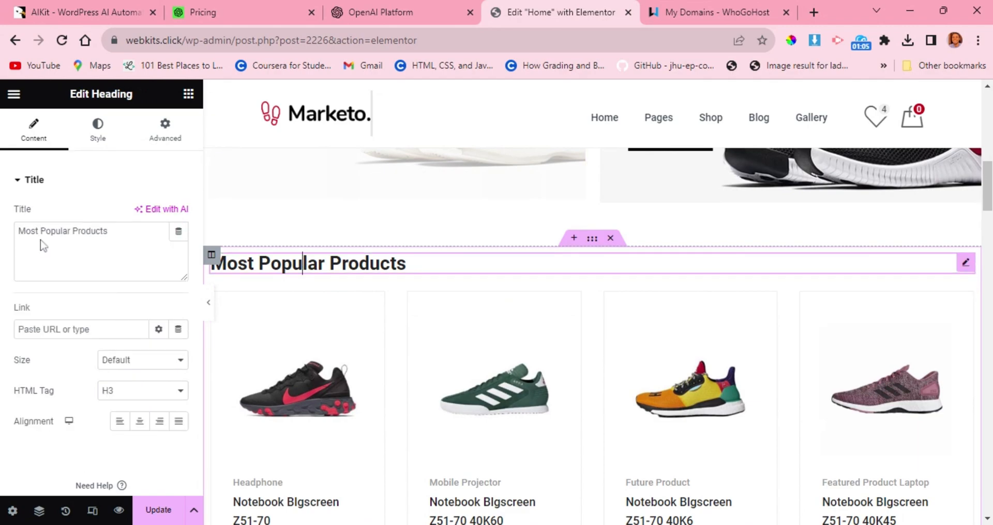
left_click(407, 264)
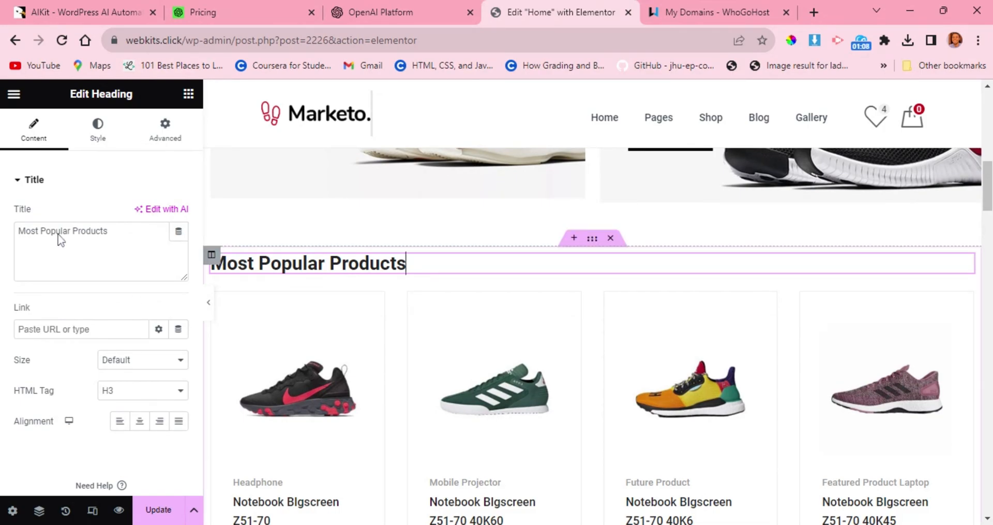
left_click(27, 235)
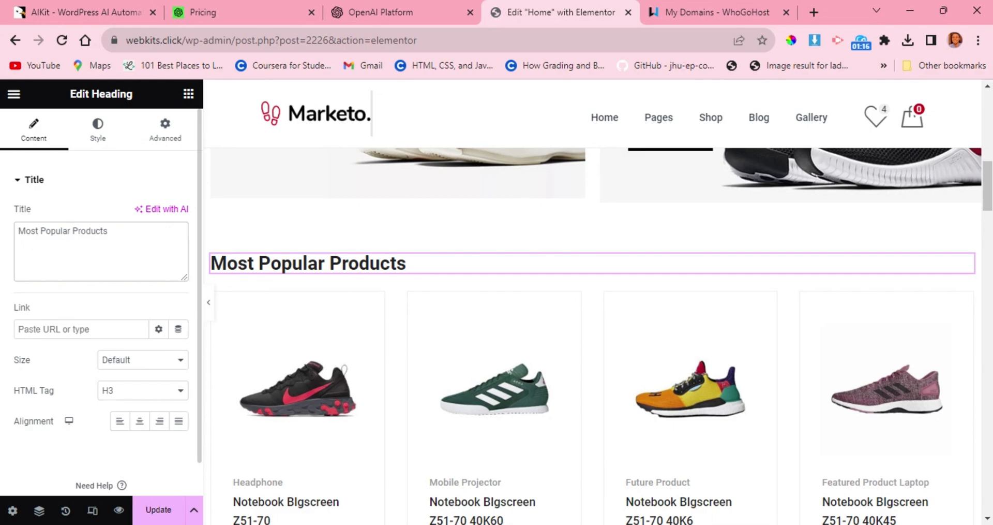
left_click_drag(18, 230, 70, 230)
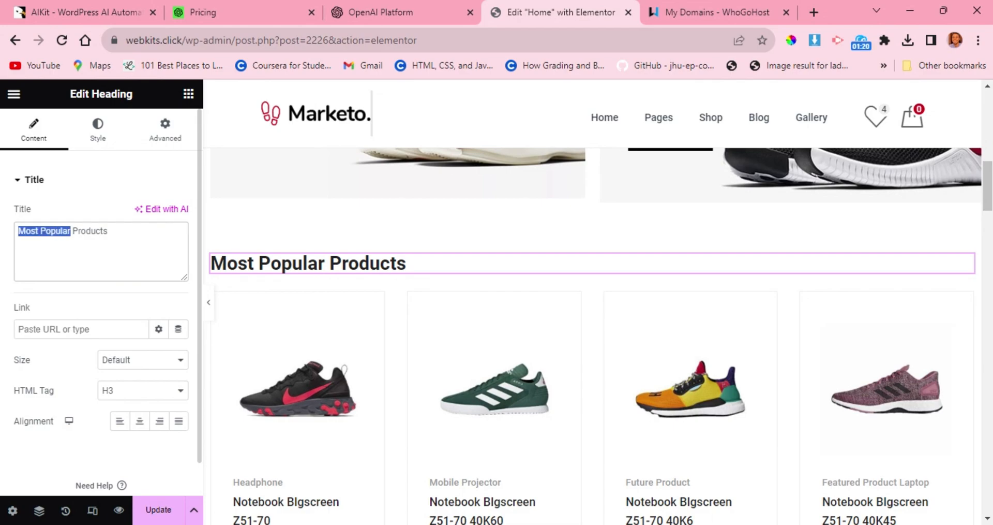
type("Best")
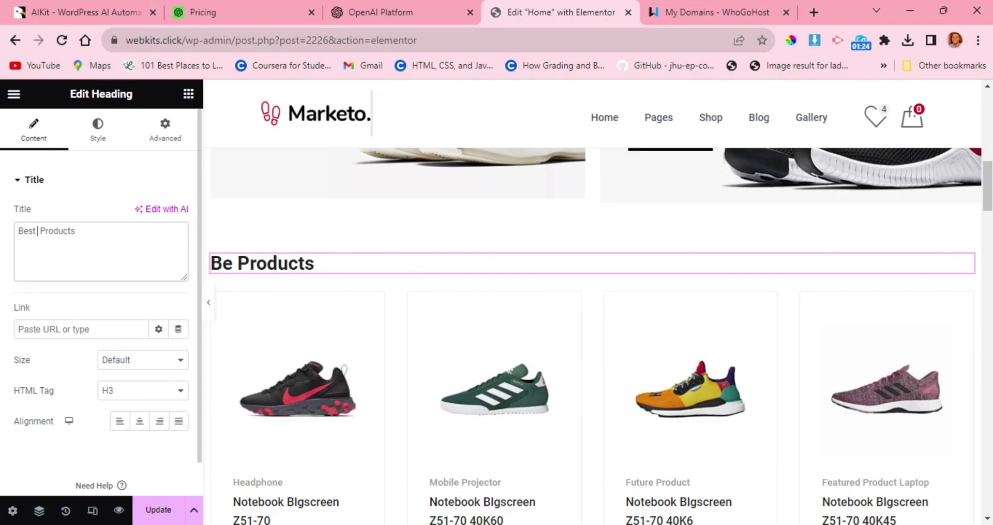
type(" Se")
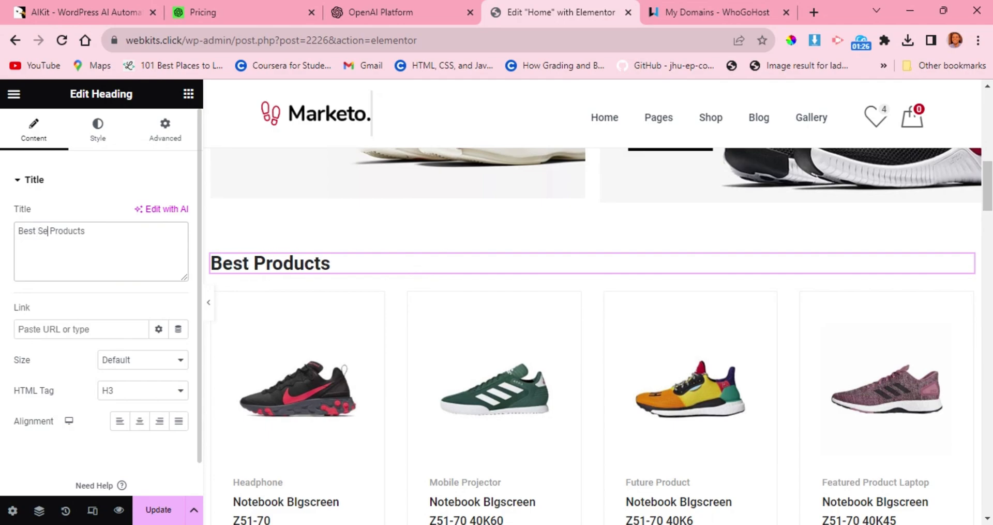
type("lling")
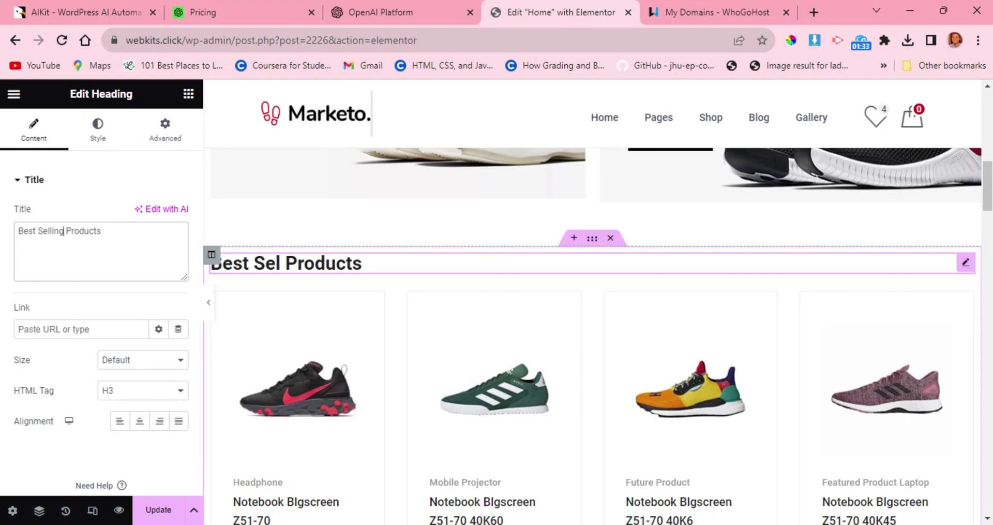
left_click(110, 231)
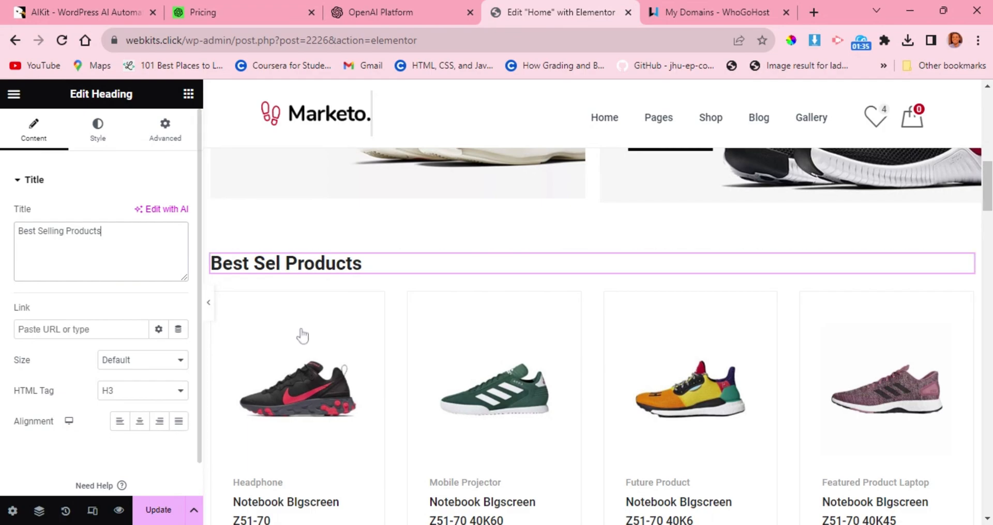
Enable Show Tab for the Marketo product element under the Best Selling Products heading and check the category tabs on the page.
scroll(311, 331, "down", 1)
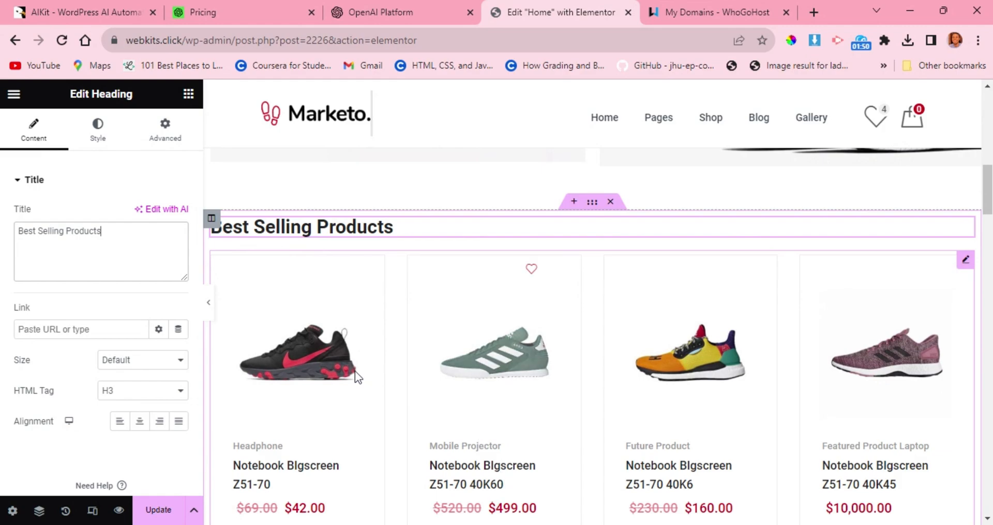
left_click(393, 370)
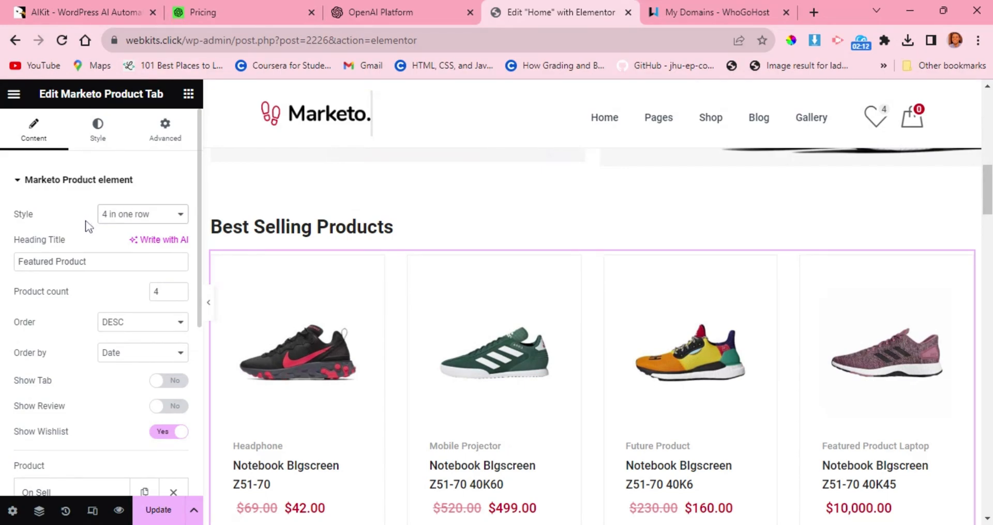
scroll(108, 371, "down", 1)
scroll(110, 376, "down", 2)
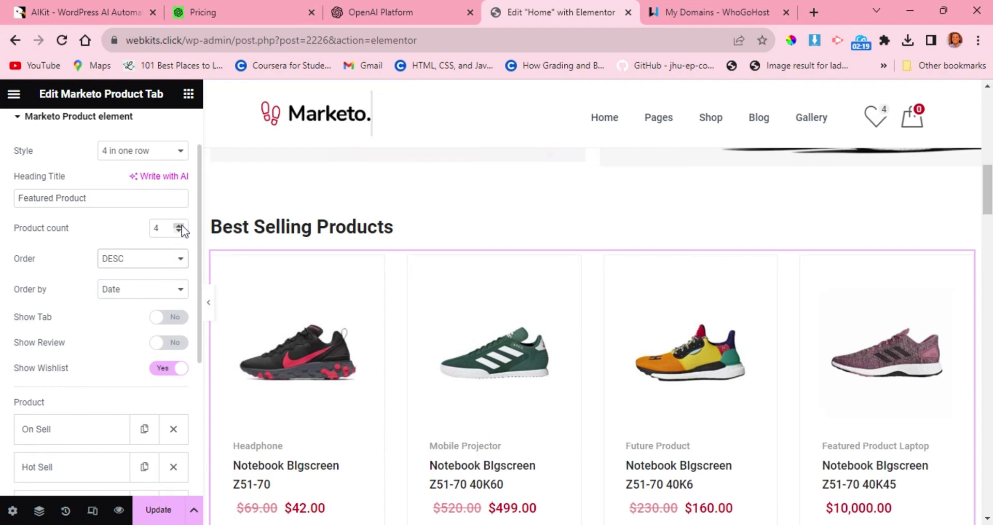
left_click(179, 318)
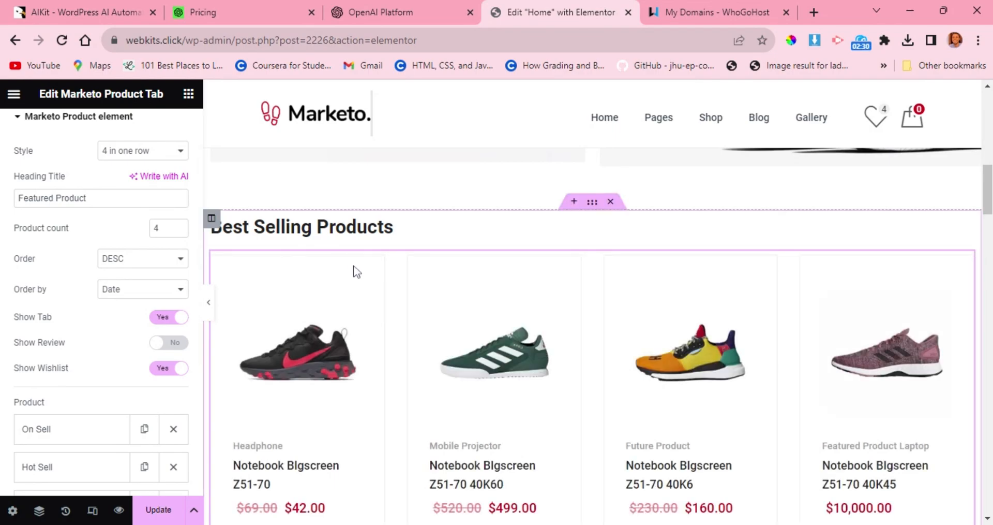
scroll(355, 270, "down", 1)
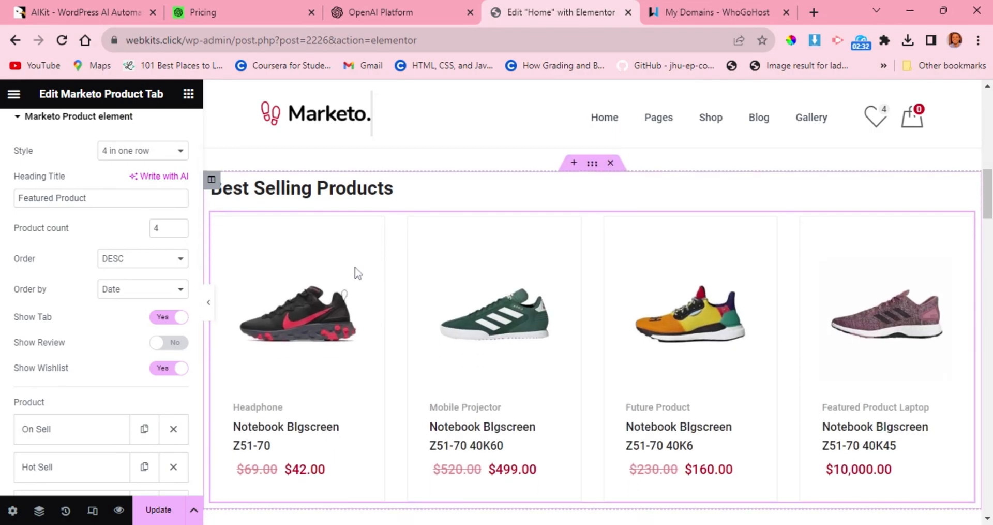
scroll(355, 273, "down", 2)
scroll(356, 274, "up", 4)
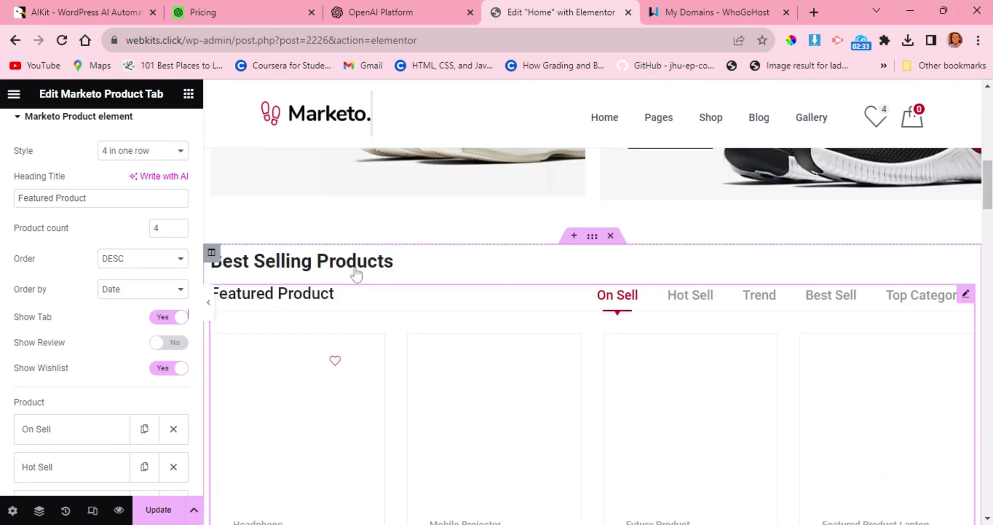
scroll(356, 274, "up", 1)
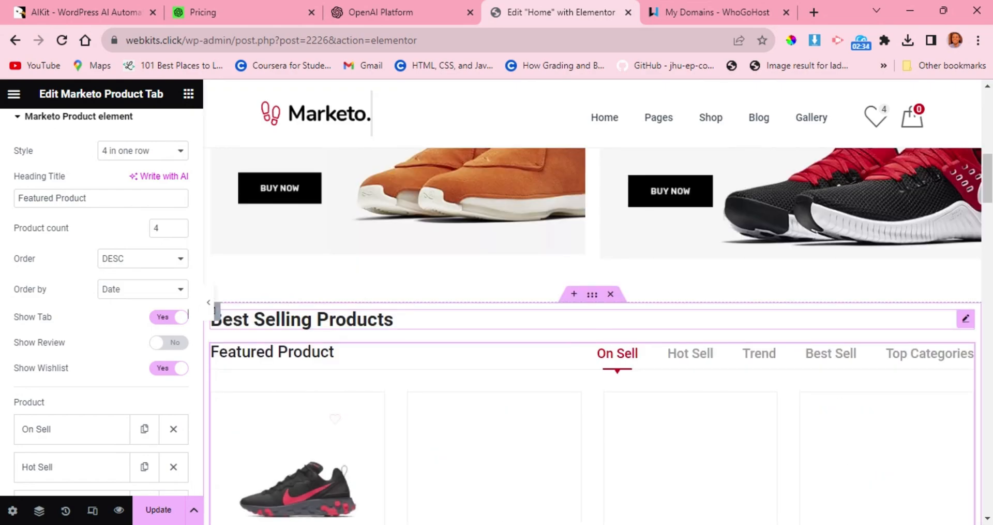
scroll(356, 274, "down", 1)
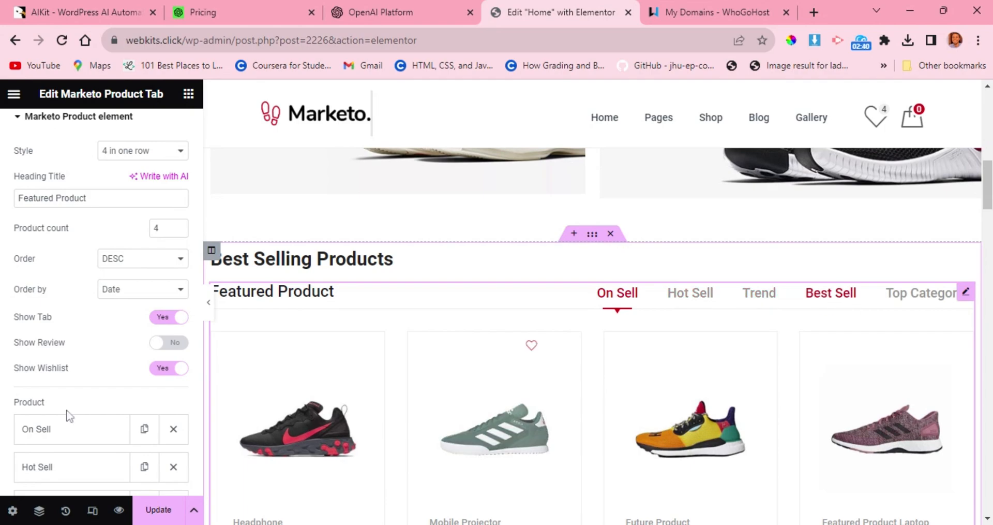
Review the product element's list of tab items and enable Show Review.
scroll(68, 416, "down", 1)
scroll(70, 416, "down", 3)
scroll(69, 415, "up", 2)
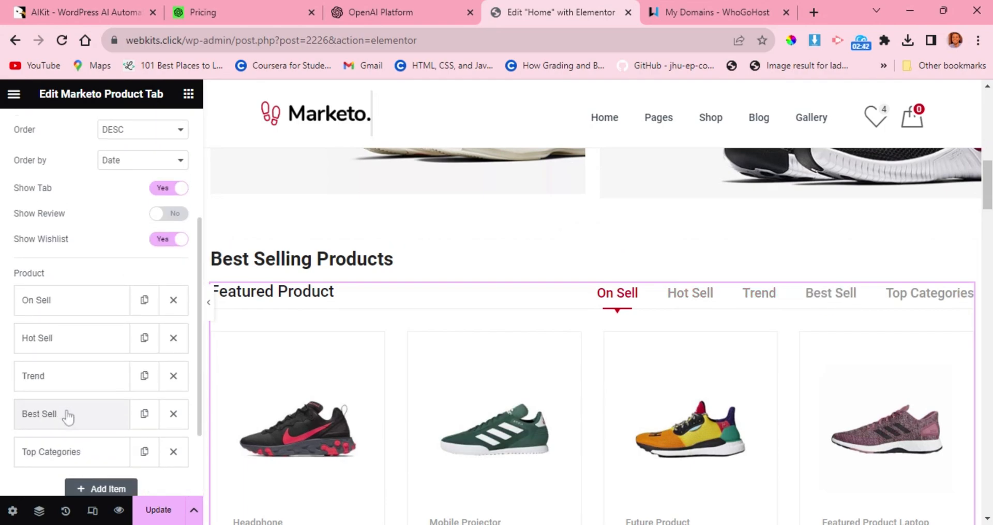
left_click(165, 297)
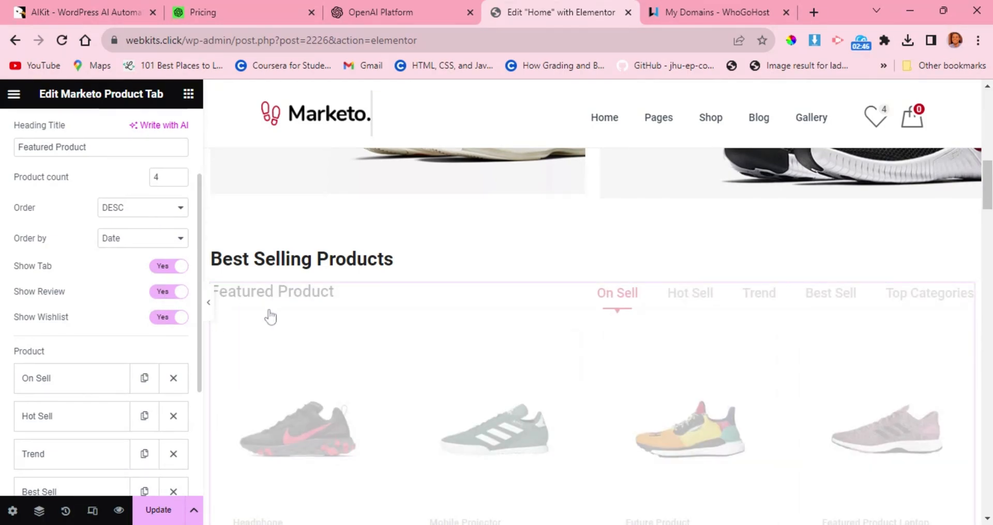
Replace the Free Delivery icon box's car icon with the Shuttle van icon, searching the icon library for "va".
scroll(270, 316, "down", 5)
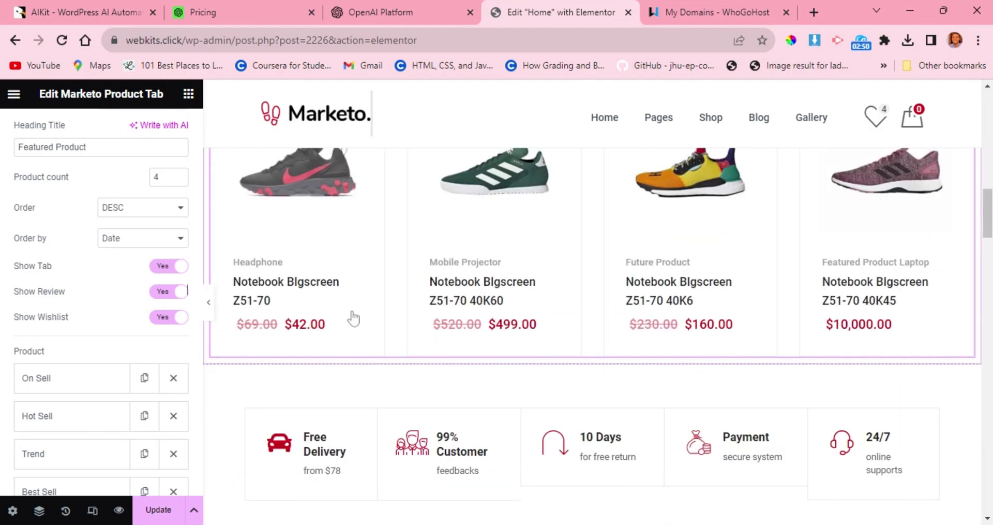
scroll(354, 313, "down", 1)
scroll(354, 318, "down", 1)
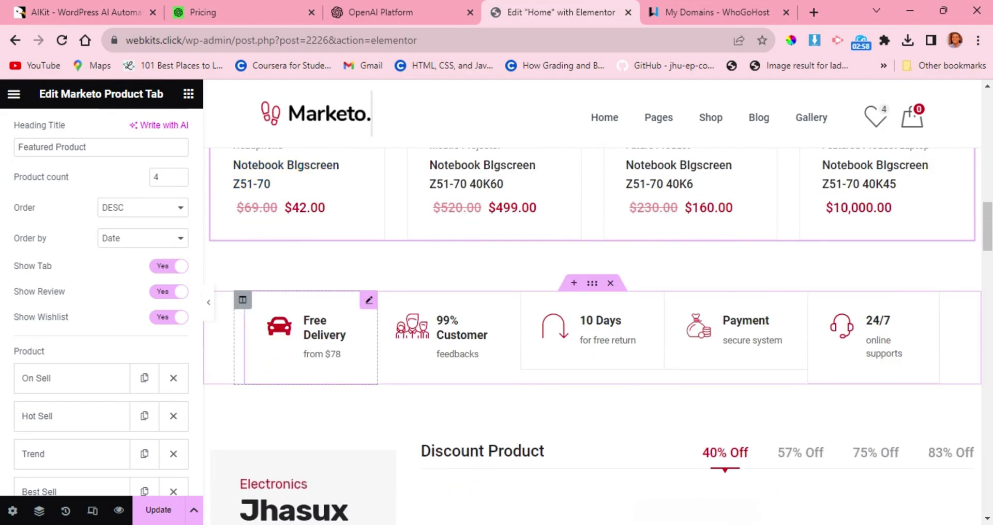
left_click(299, 324)
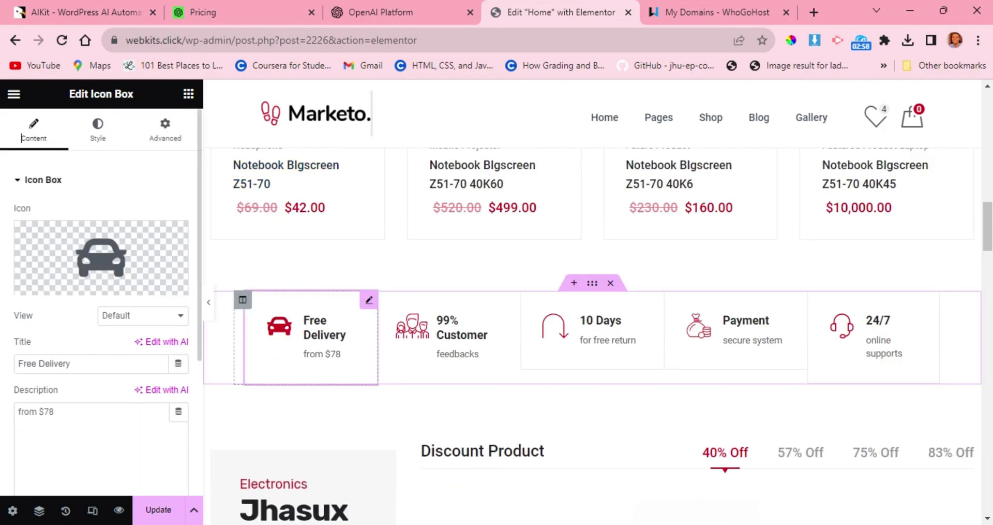
mouse_move(70, 287)
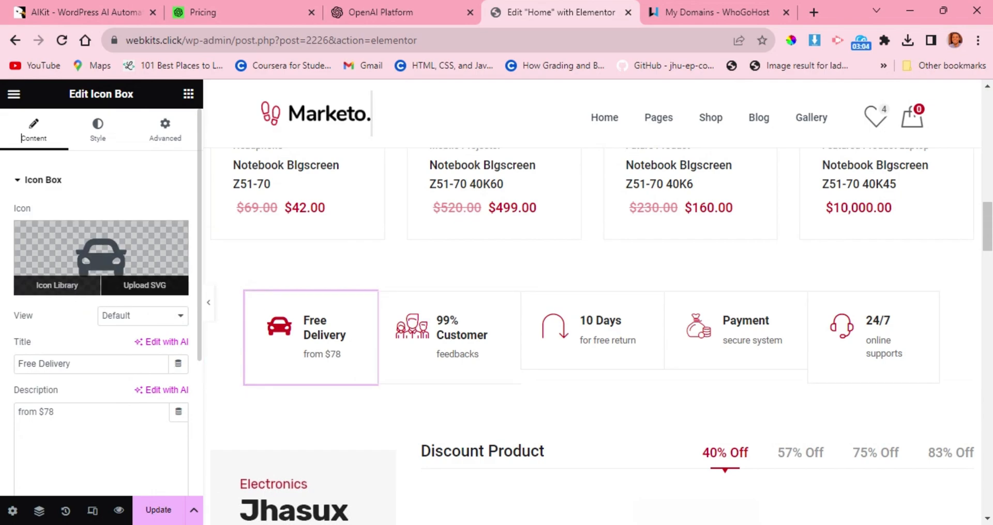
left_click(62, 287)
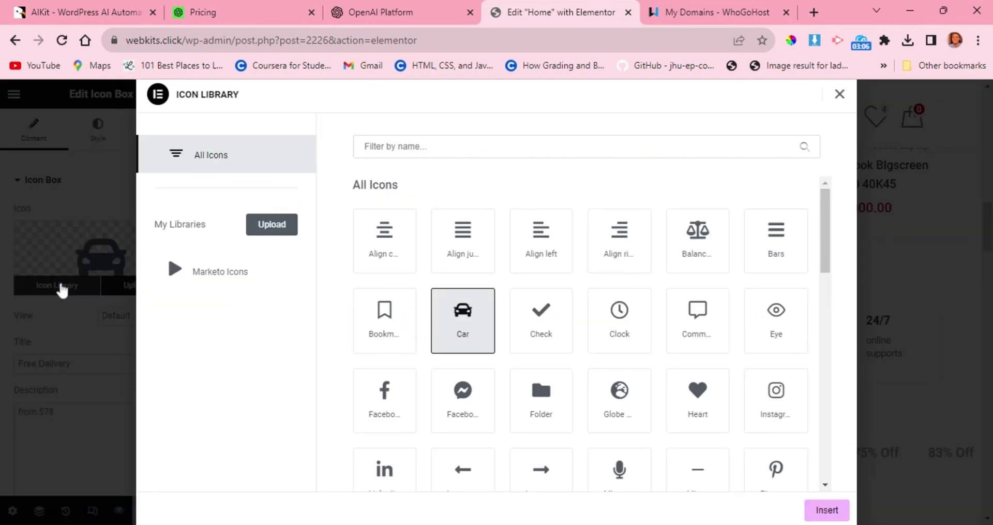
scroll(466, 271, "down", 2)
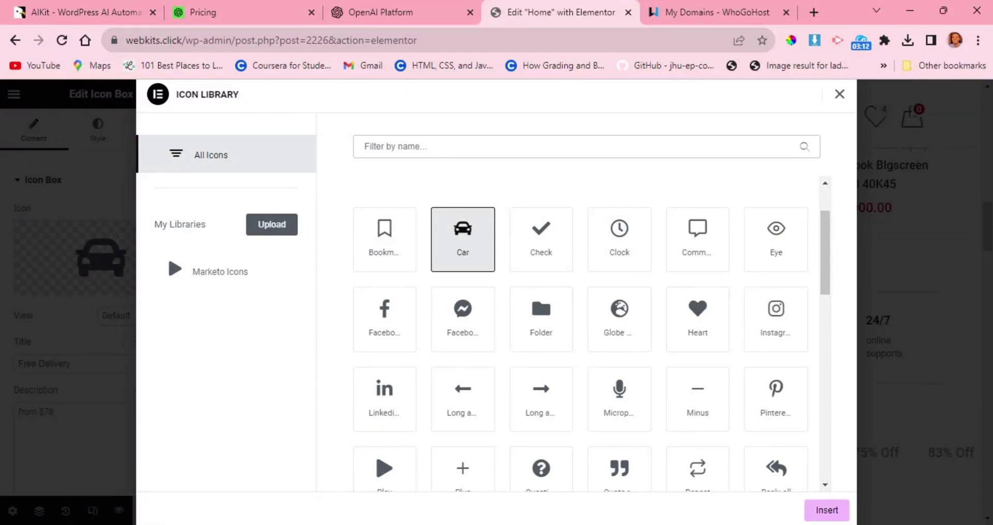
type("va")
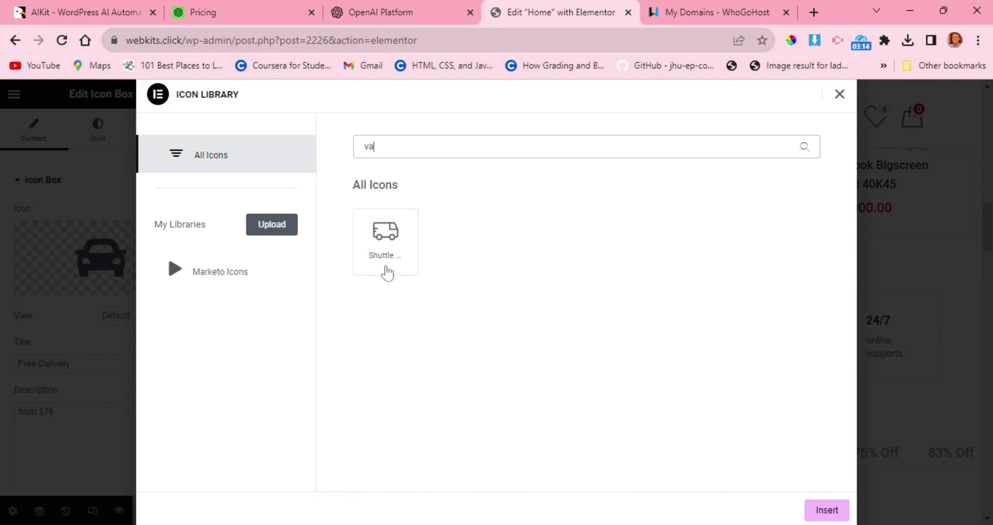
left_click(386, 273)
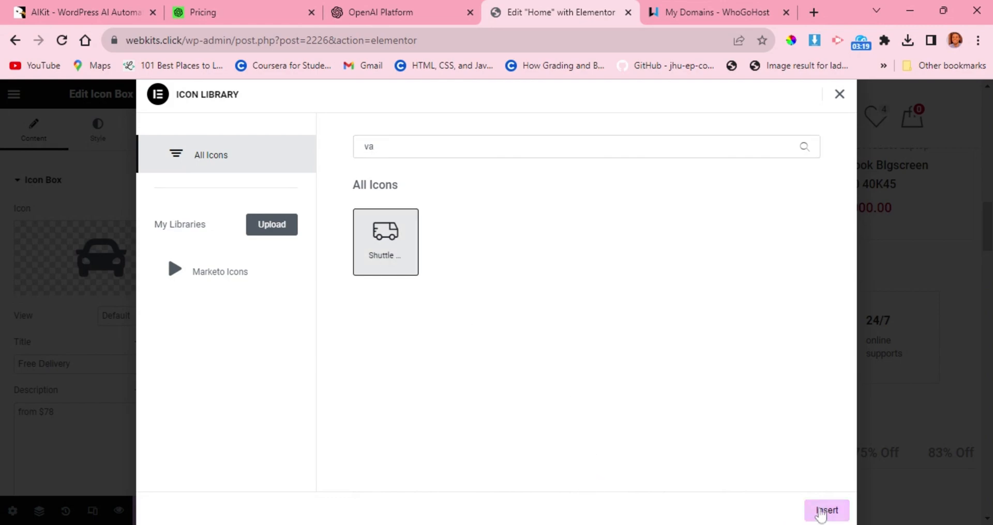
left_click(826, 510)
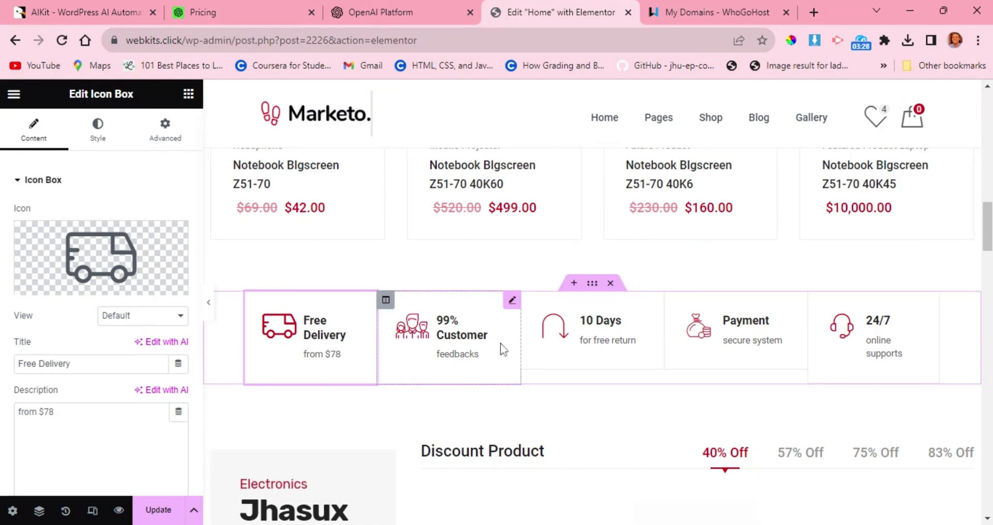
Add a new single-column section directly above the row of Free Delivery and other service icon boxes.
scroll(501, 348, "down", 1)
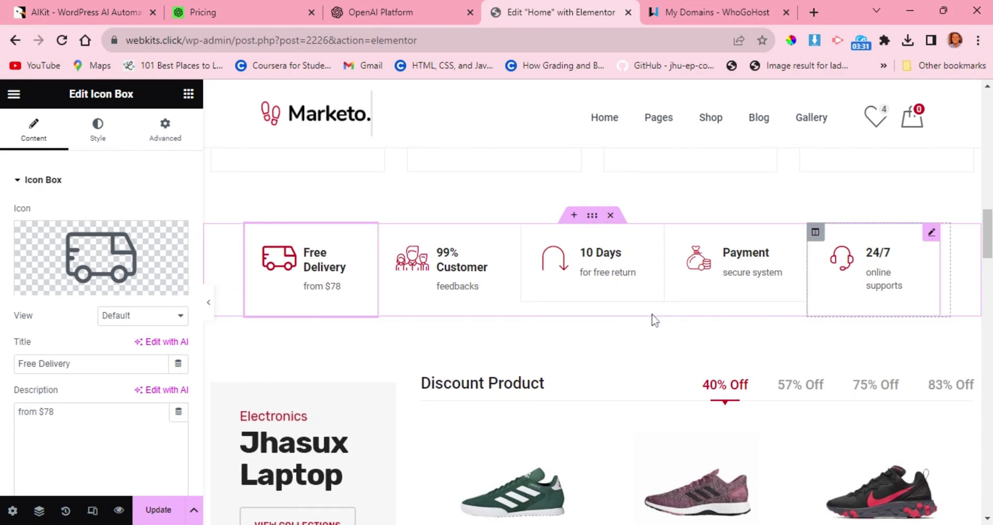
scroll(555, 308, "down", 2)
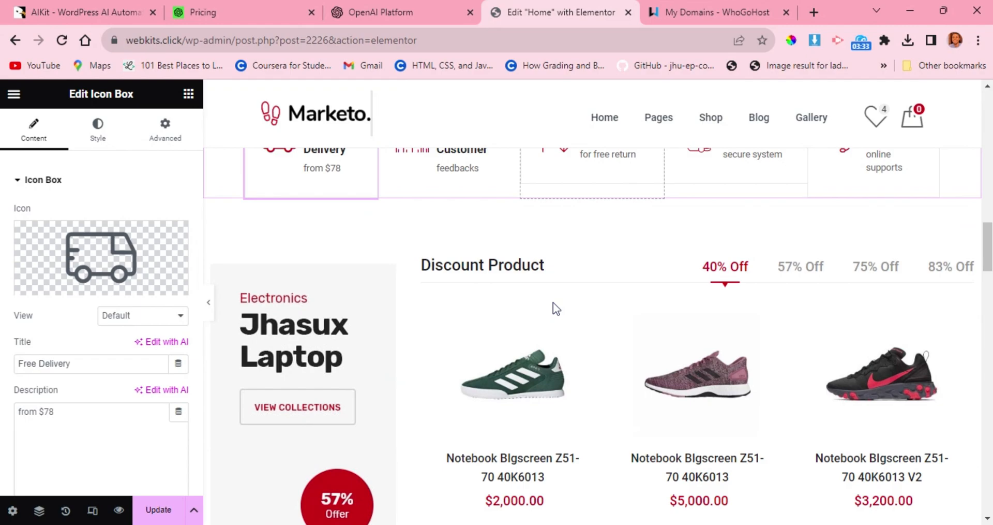
scroll(554, 302, "up", 4)
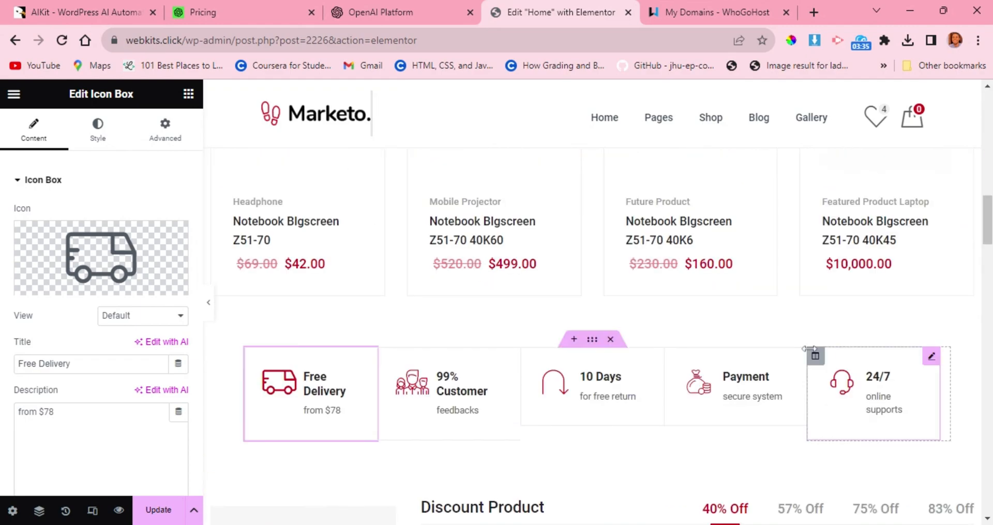
left_click(611, 342)
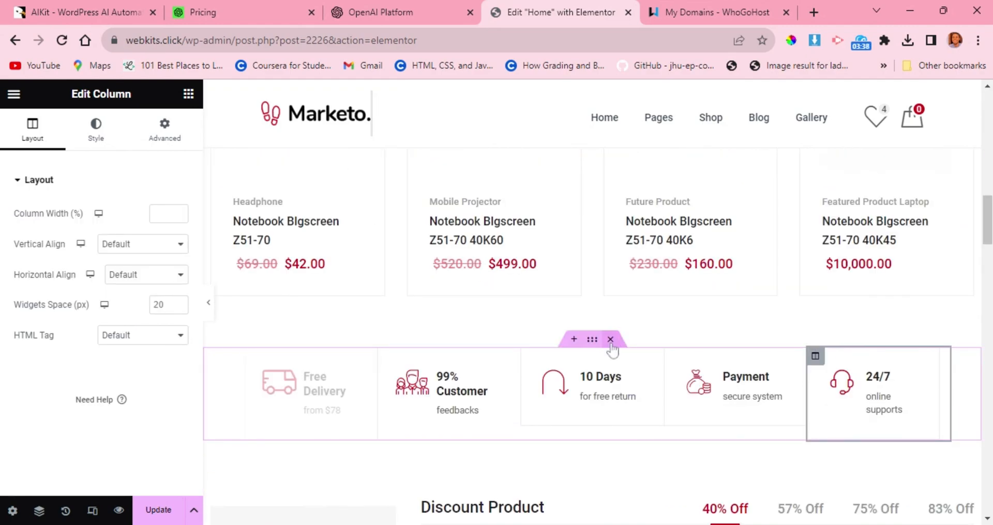
left_click(573, 340)
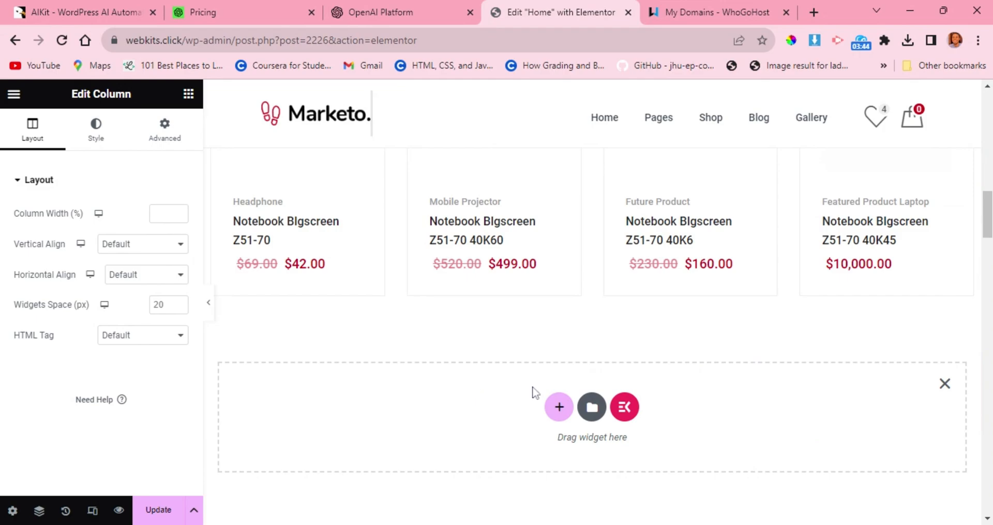
left_click(559, 405)
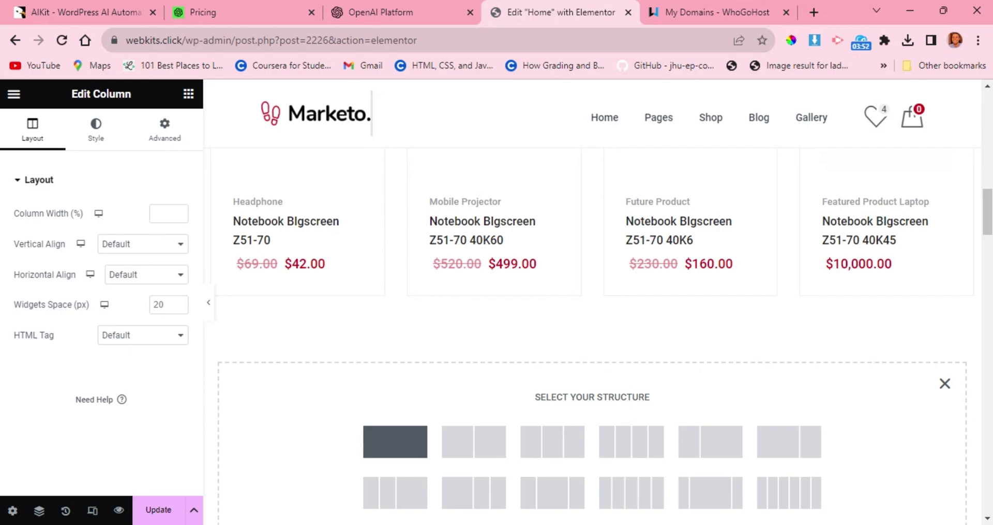
left_click(395, 441)
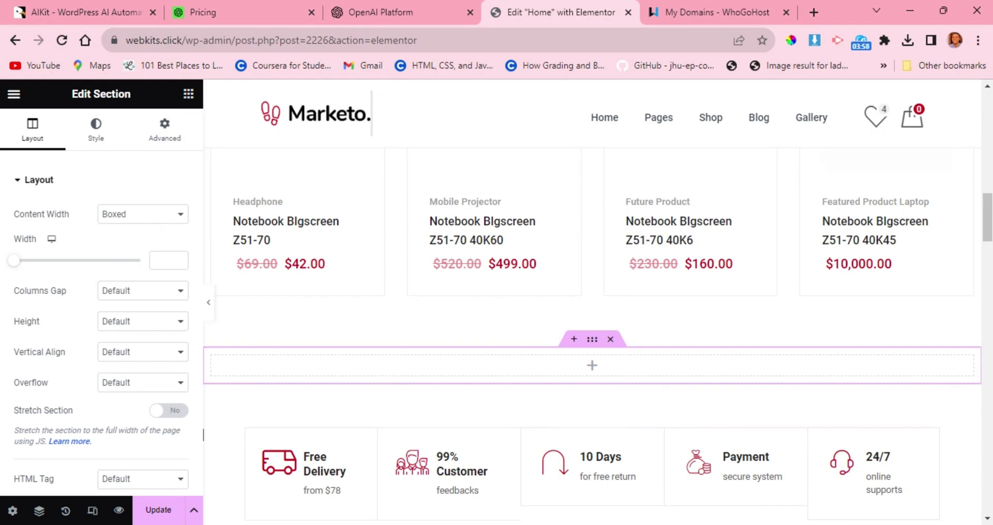
Place a Video widget in the empty section above the service icon boxes.
left_click(189, 94)
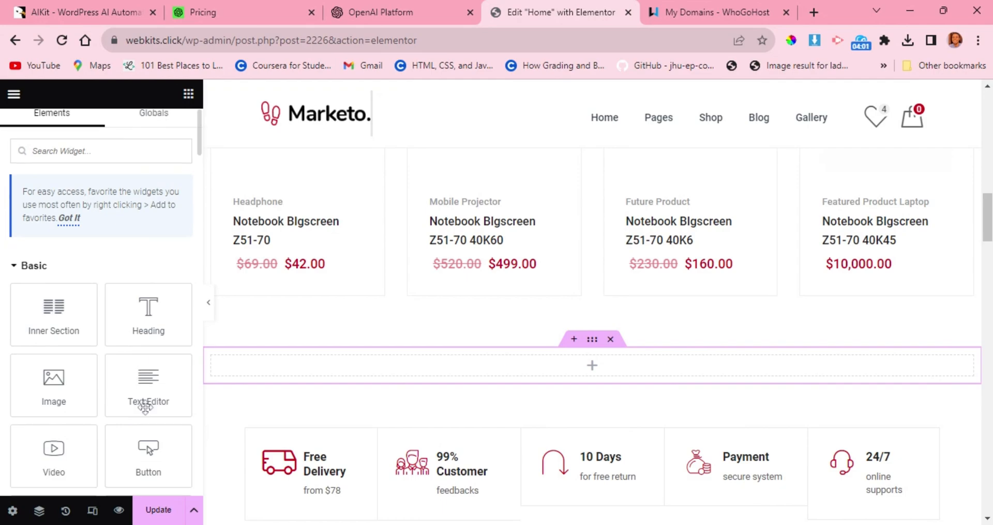
scroll(148, 409, "down", 1)
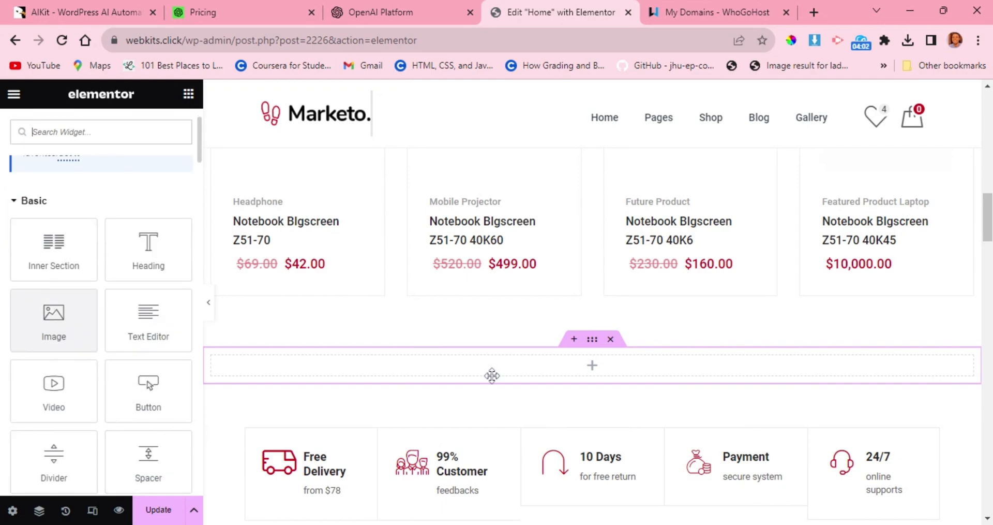
scroll(59, 362, "down", 3)
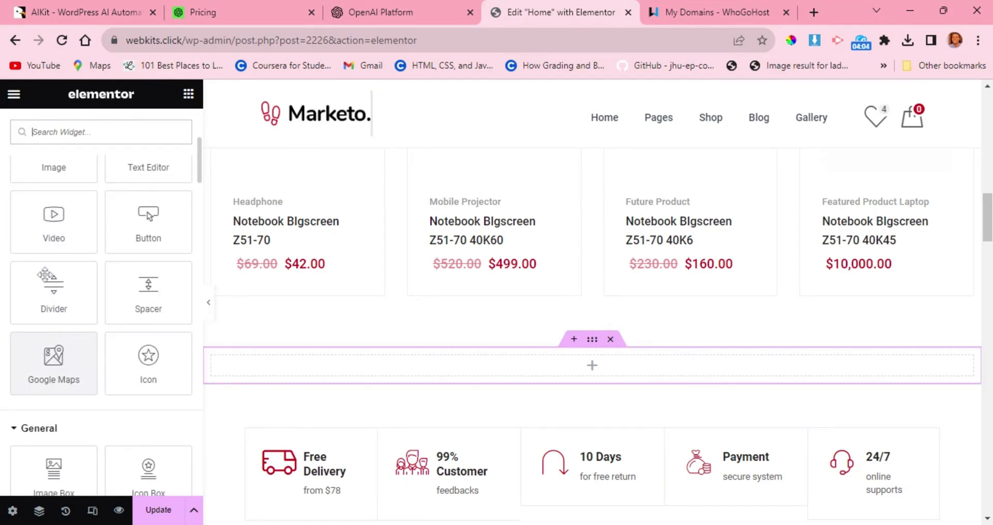
left_click_drag(57, 226, 393, 365)
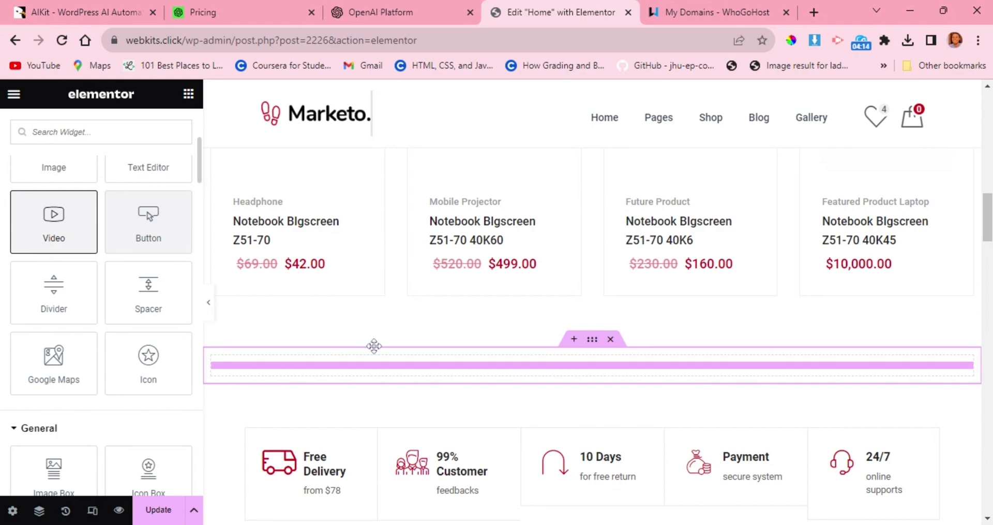
left_click_drag(374, 368, 377, 373)
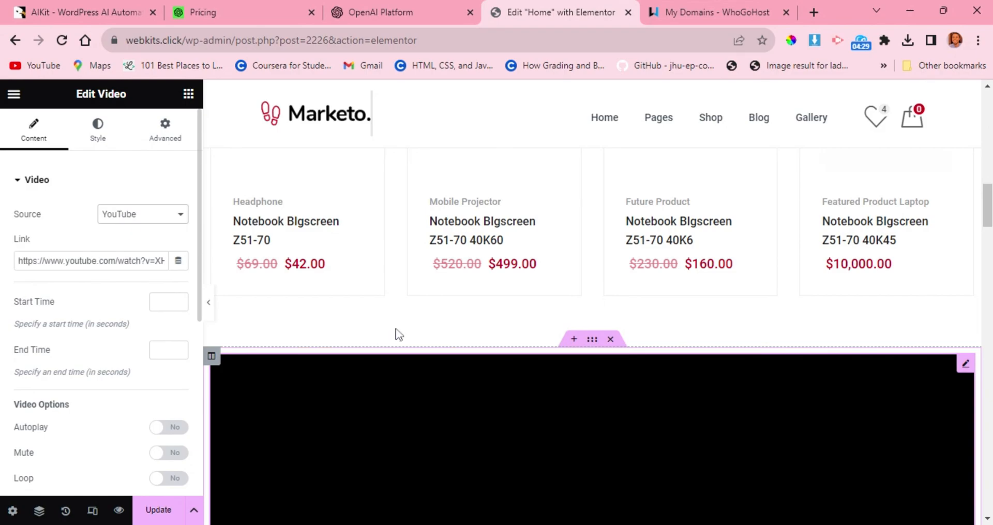
Examine the video on the page and review its source, start and end time, and playback options.
scroll(407, 339, "down", 4)
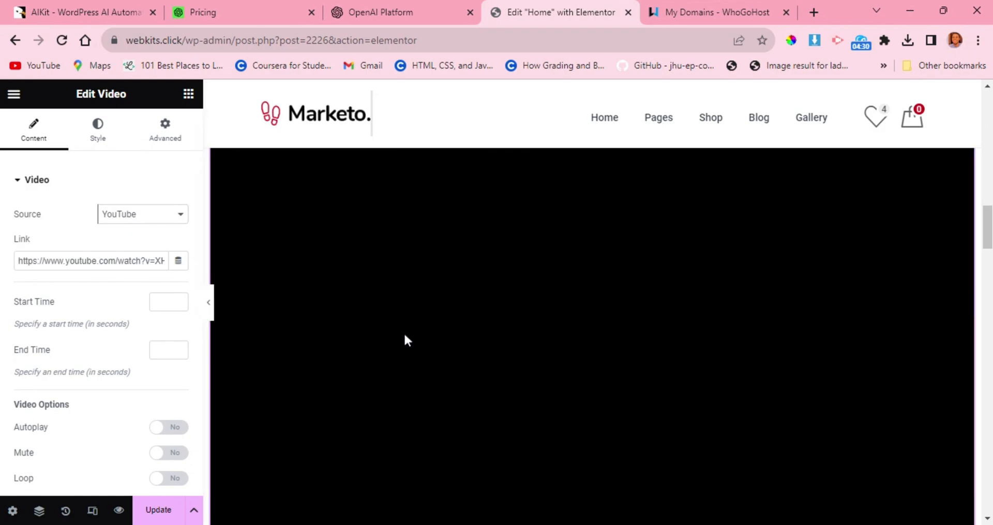
scroll(405, 335, "up", 4)
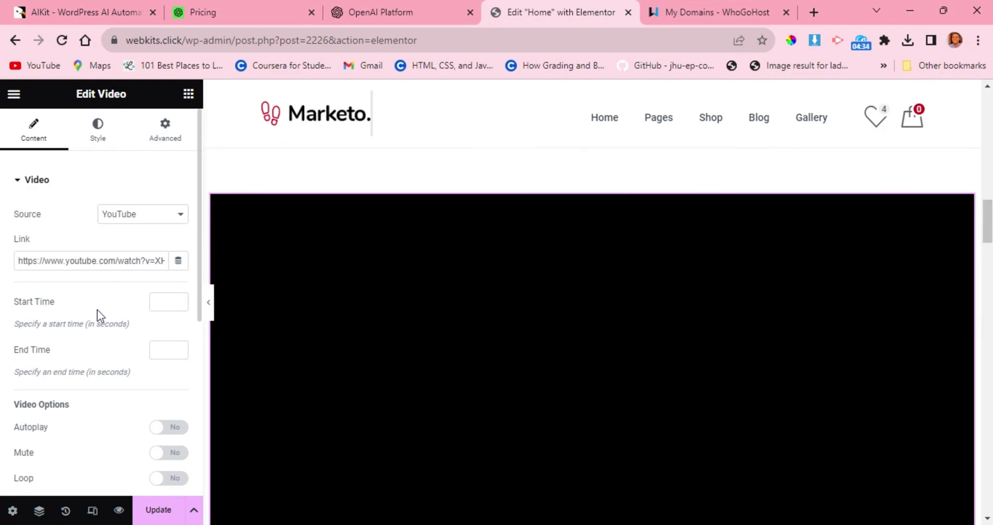
scroll(97, 311, "down", 1)
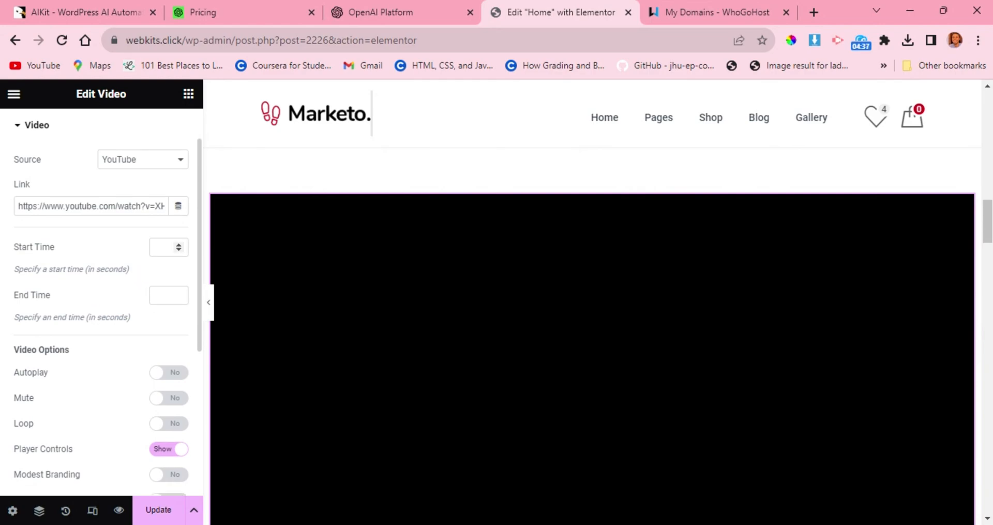
scroll(126, 329, "down", 3)
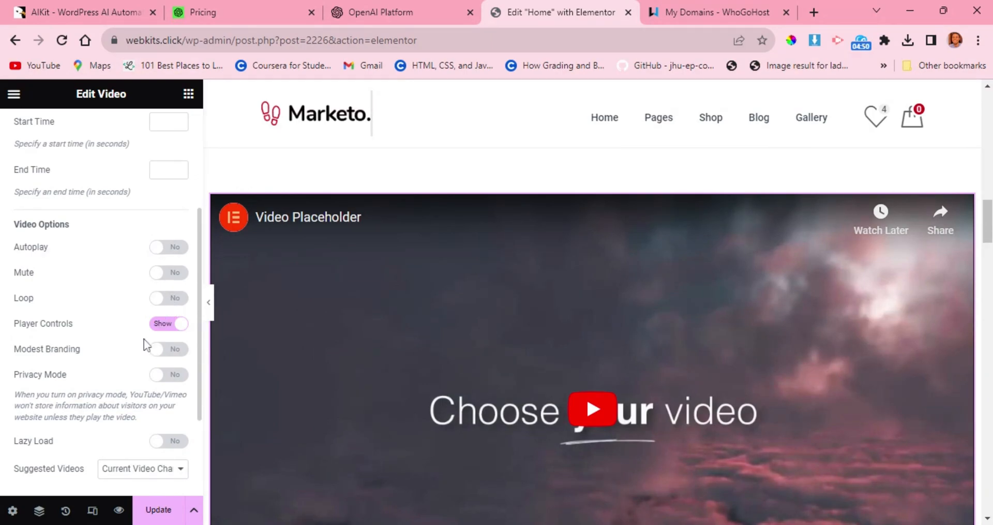
scroll(146, 343, "down", 1)
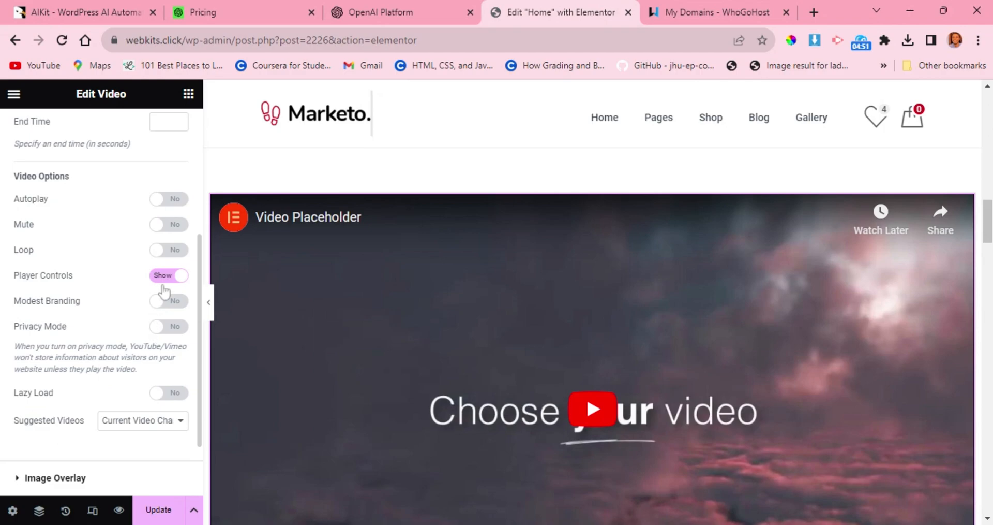
scroll(167, 285, "down", 1)
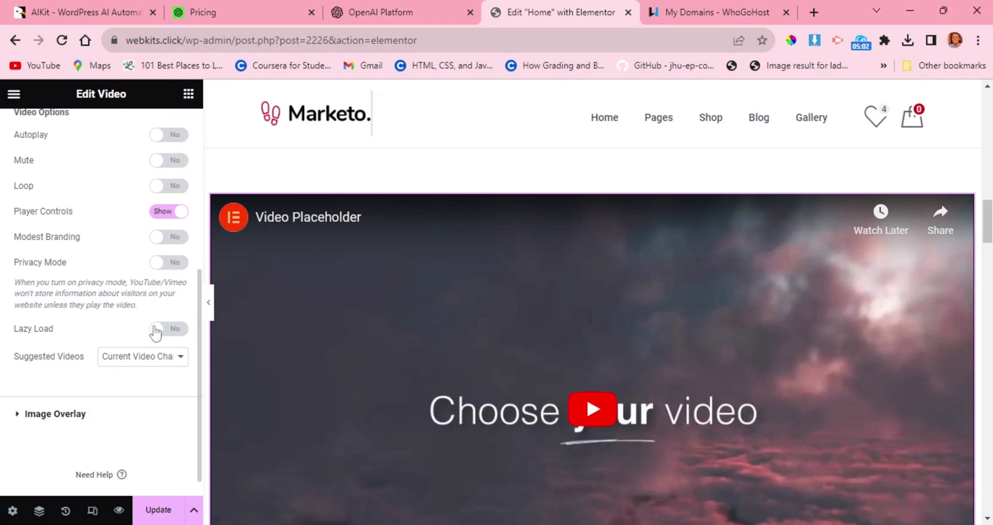
scroll(144, 329, "down", 1)
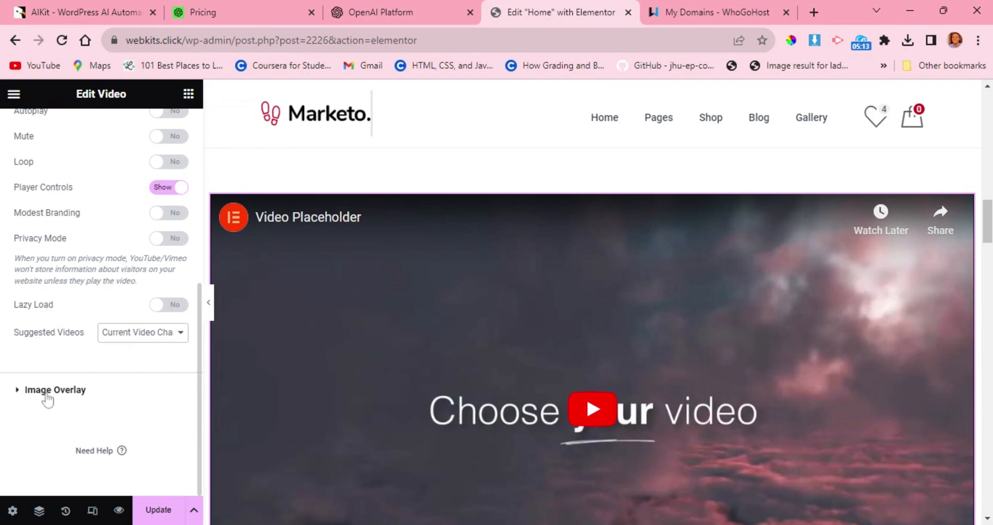
Show an image overlay on the video, using news-3-1.jpg from the media library, and check it on the page.
left_click(43, 394)
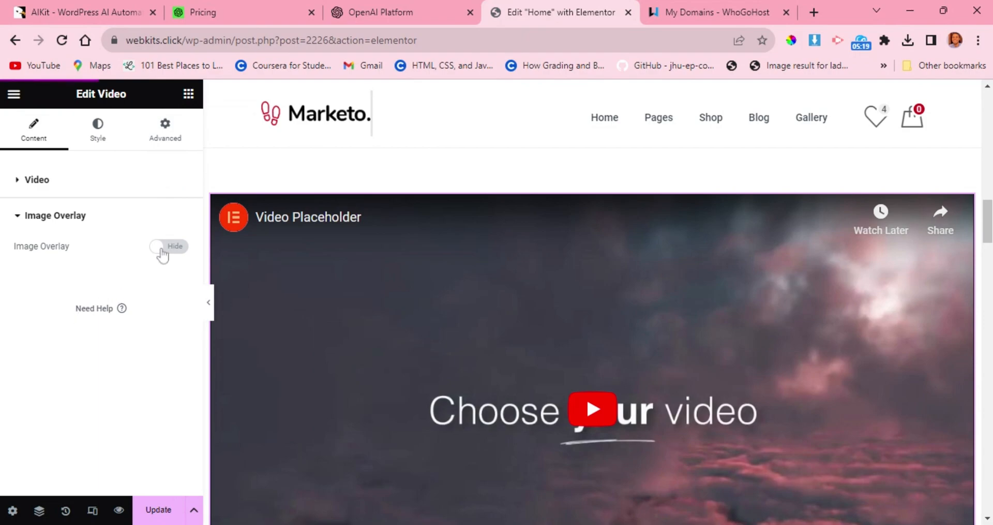
left_click(161, 247)
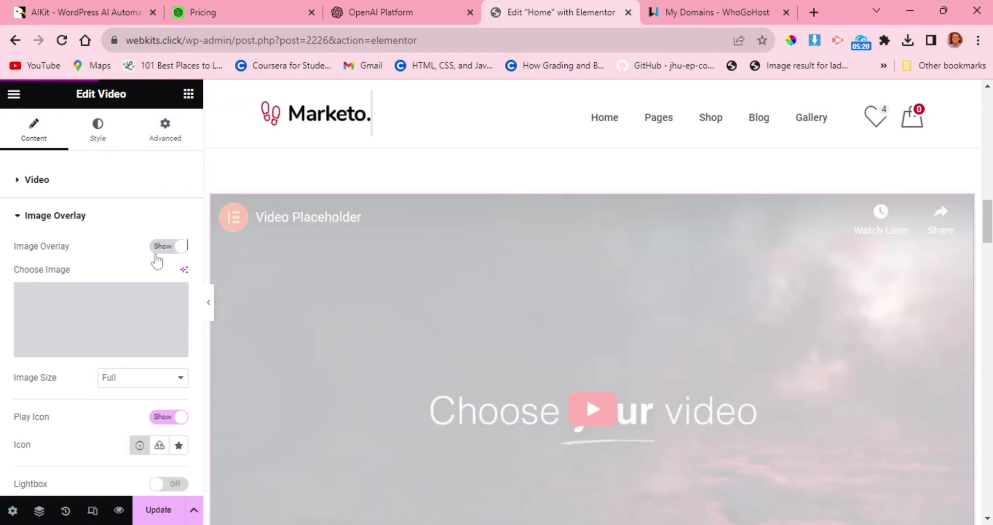
left_click(106, 329)
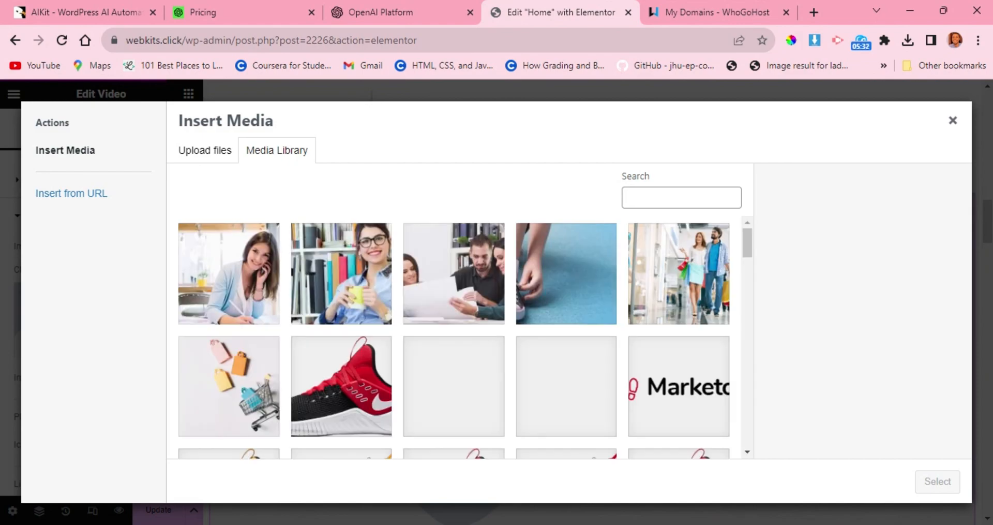
left_click(357, 287)
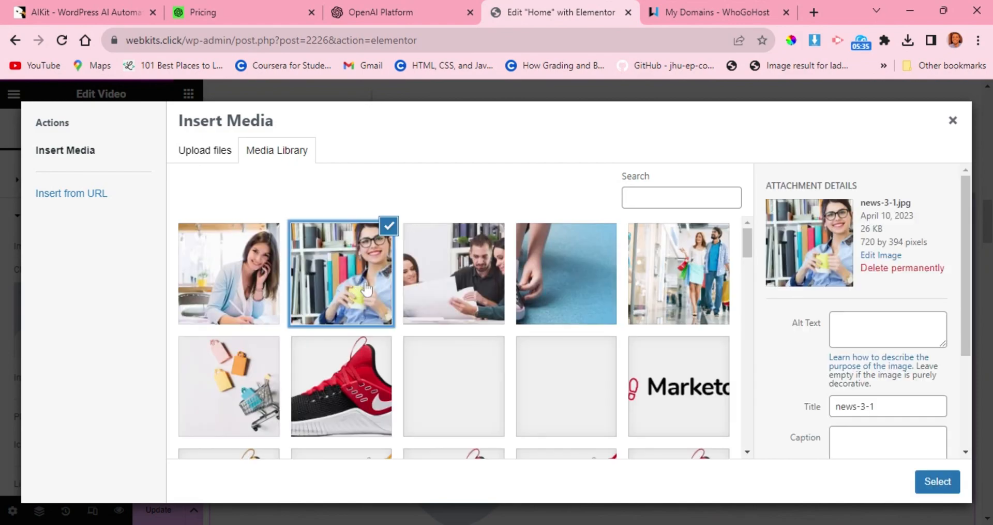
left_click(934, 472)
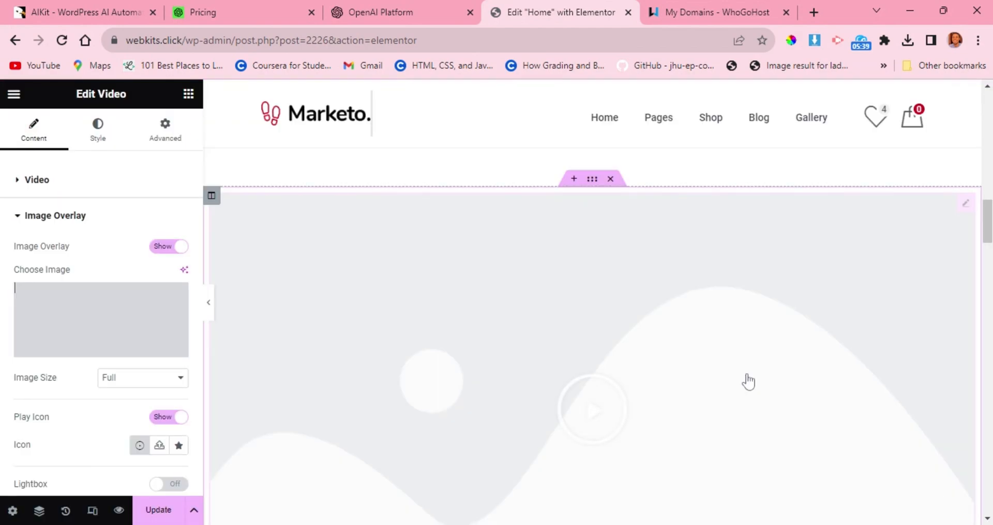
scroll(577, 315, "down", 1)
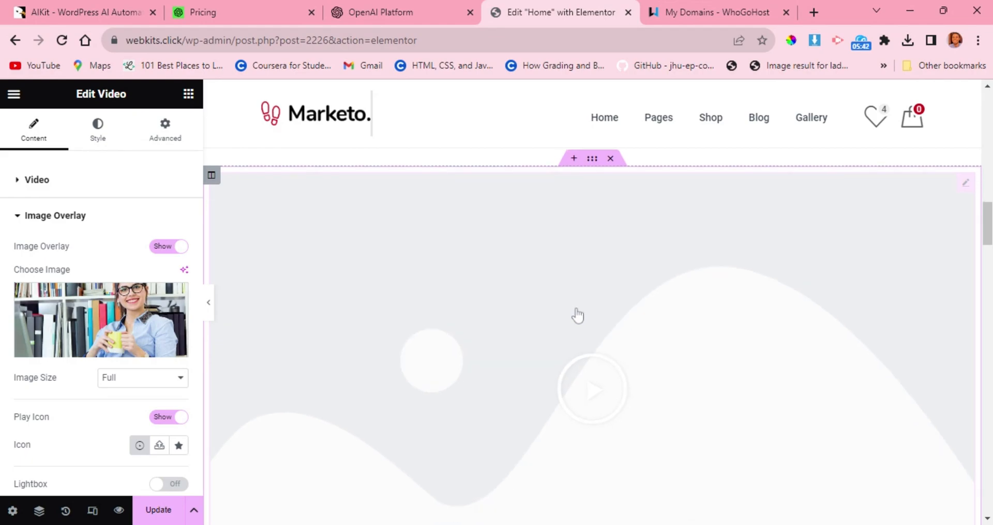
scroll(578, 316, "down", 2)
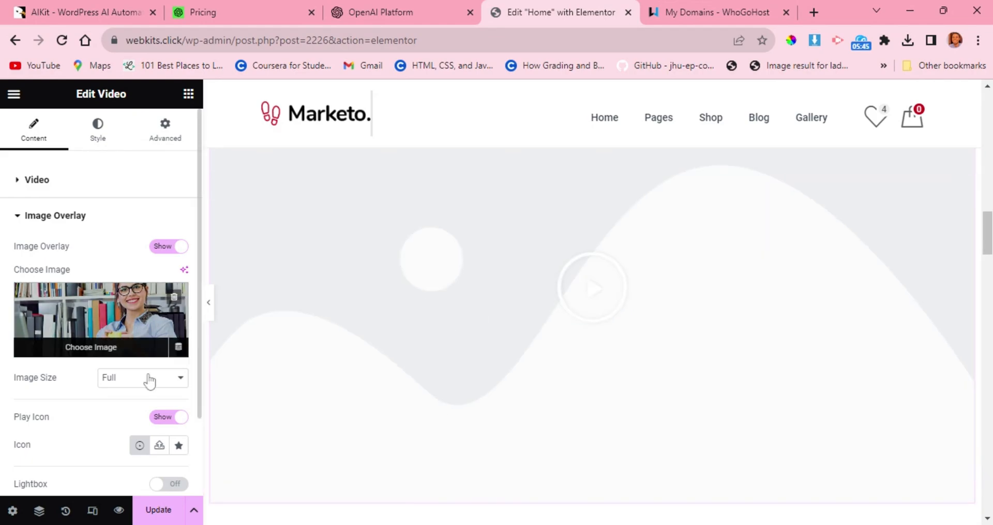
Check the video's image overlay on the page, and delete the whole video section above the row of service icon boxes.
scroll(150, 381, "down", 2)
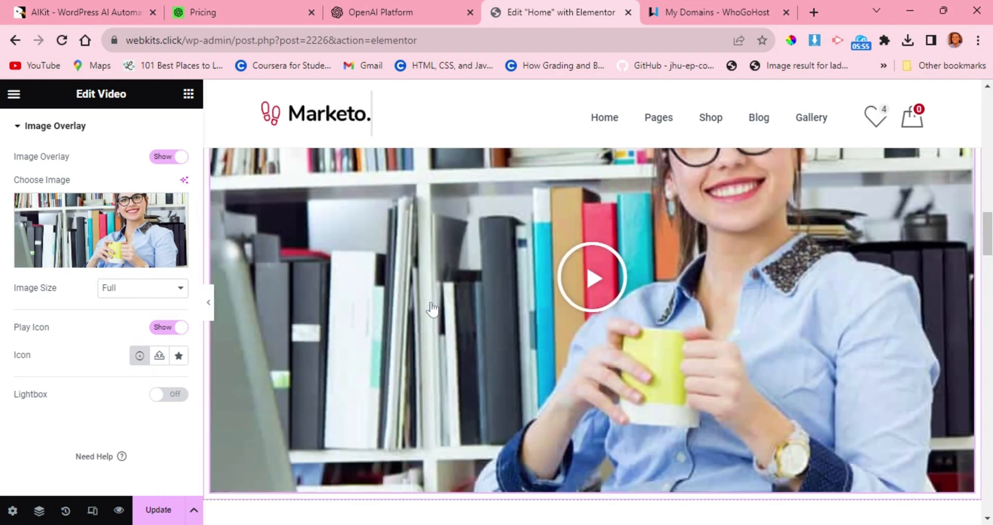
scroll(433, 309, "down", 1)
scroll(433, 309, "up", 4)
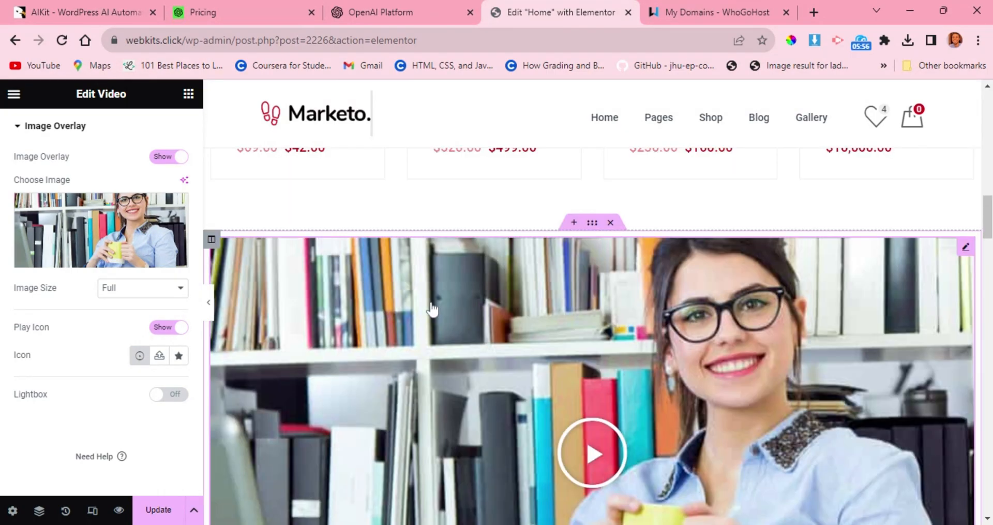
left_click(610, 222)
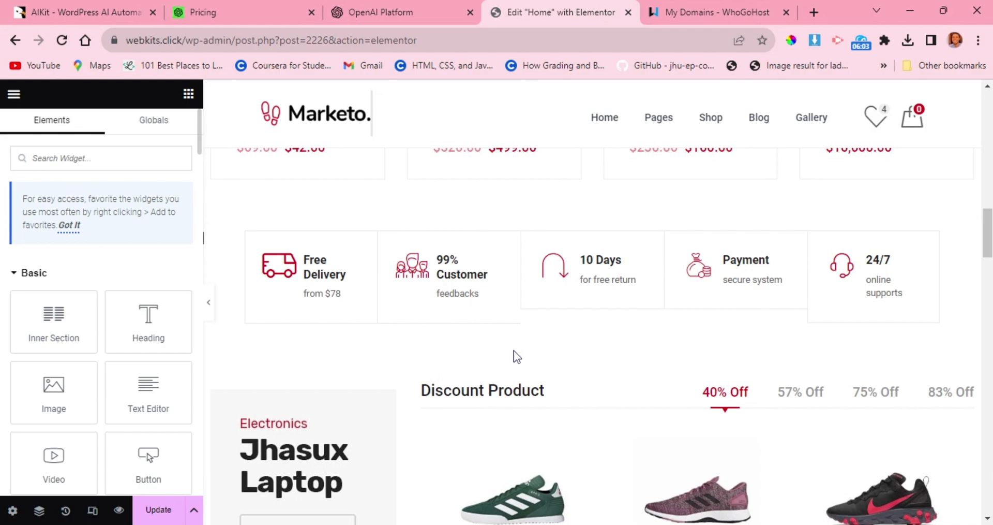
Review the sections below the service icon boxes and examine the first logo item of the Top Brands carousel.
scroll(515, 351, "down", 8)
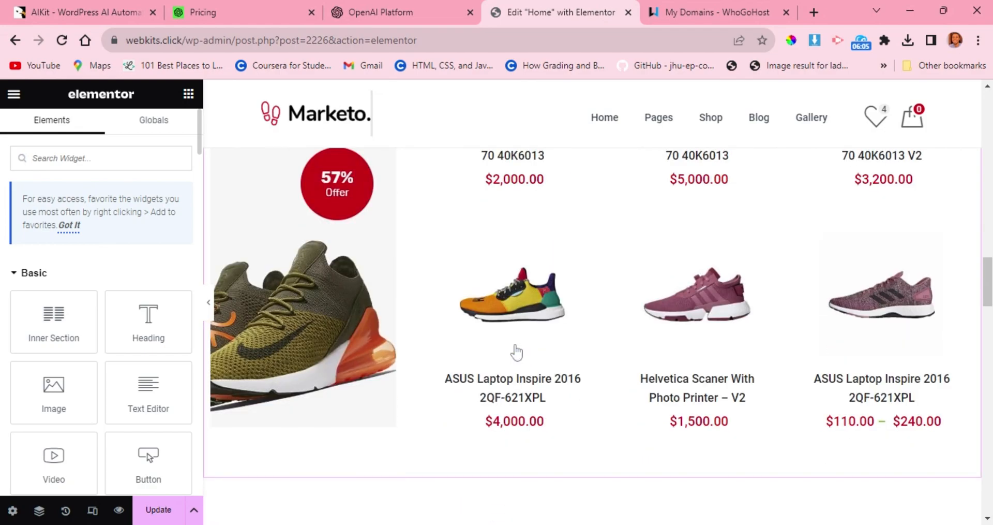
scroll(525, 324, "down", 5)
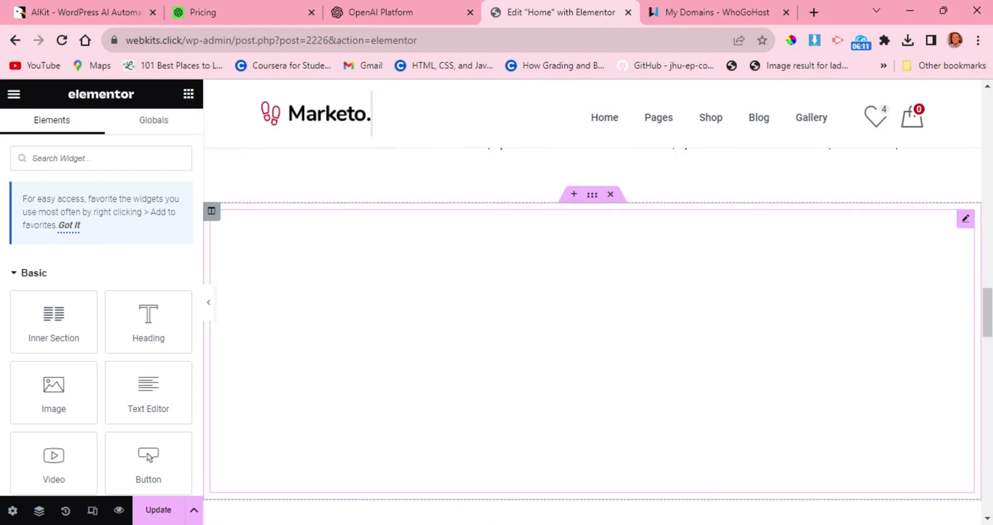
scroll(533, 296, "up", 1)
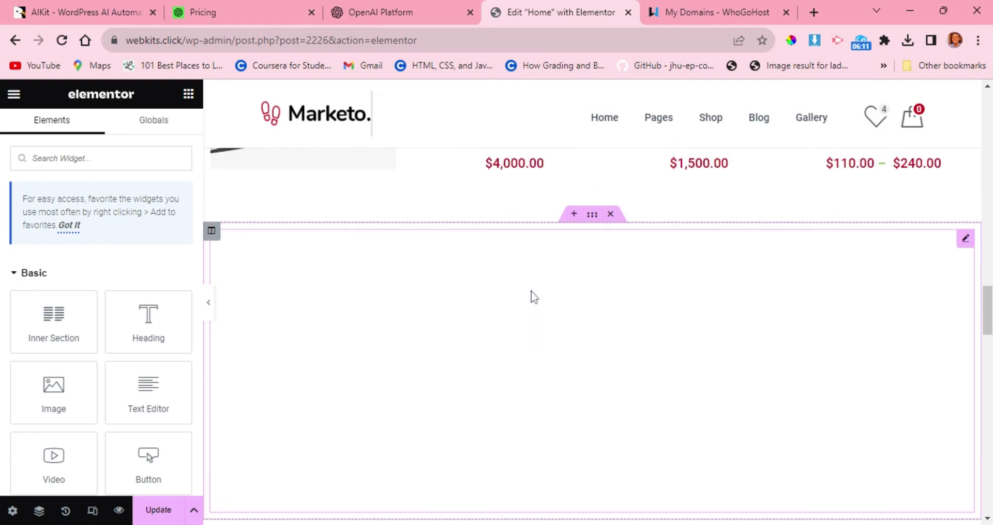
scroll(535, 297, "down", 5)
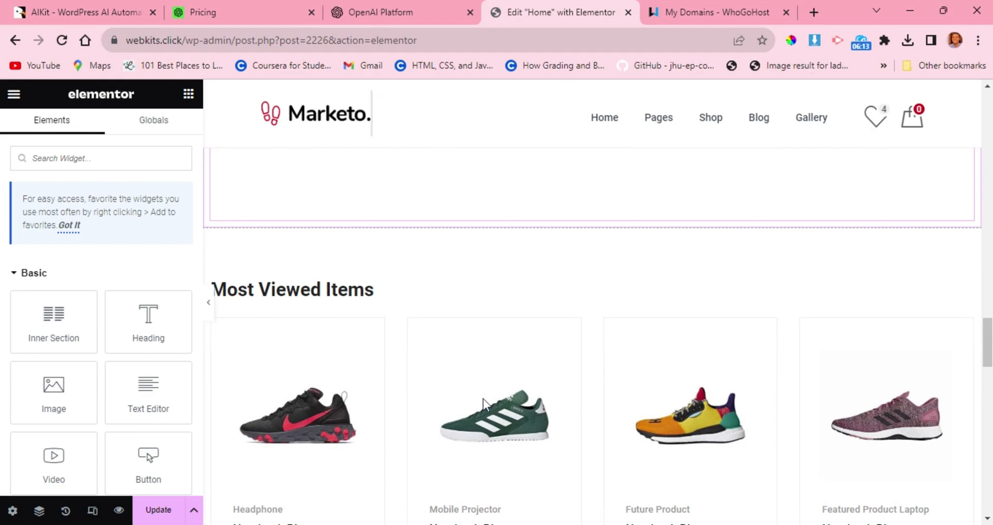
scroll(615, 416, "down", 8)
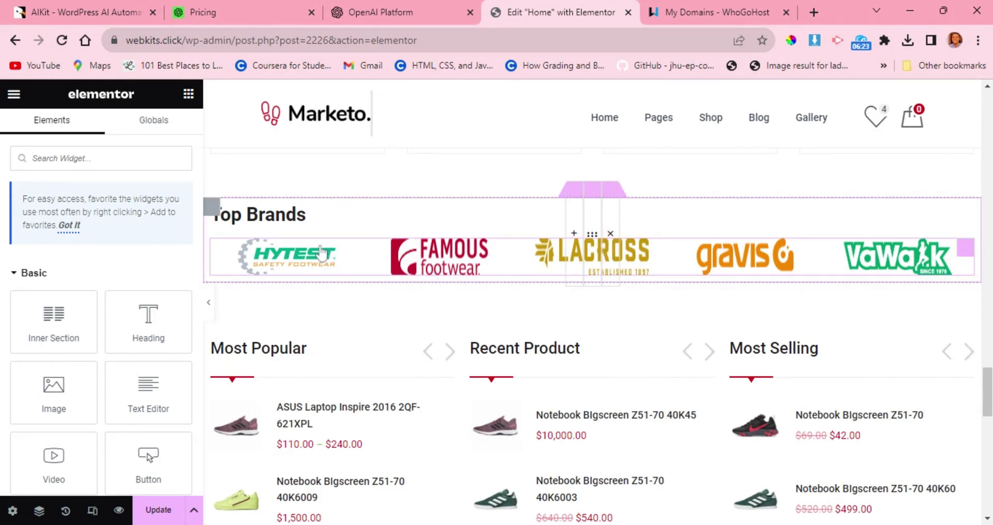
left_click(226, 247)
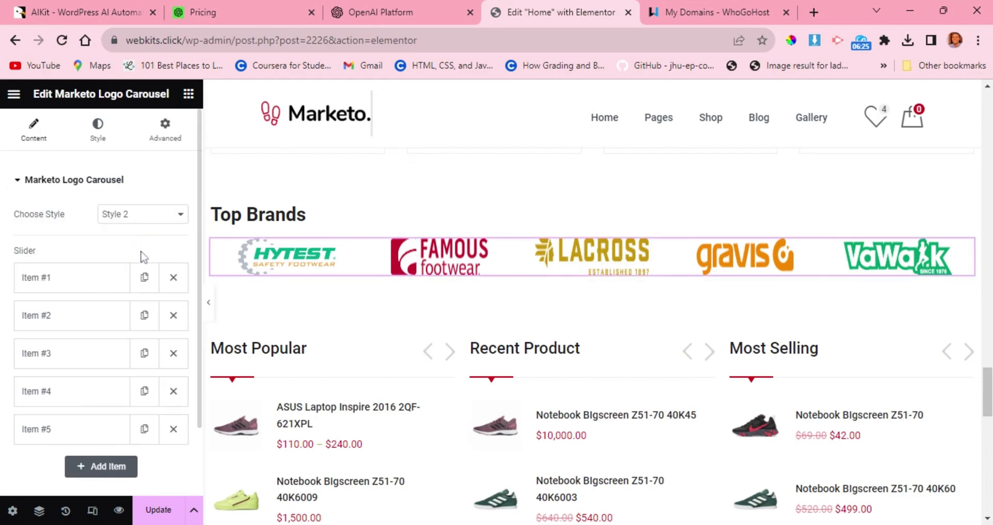
left_click(113, 282)
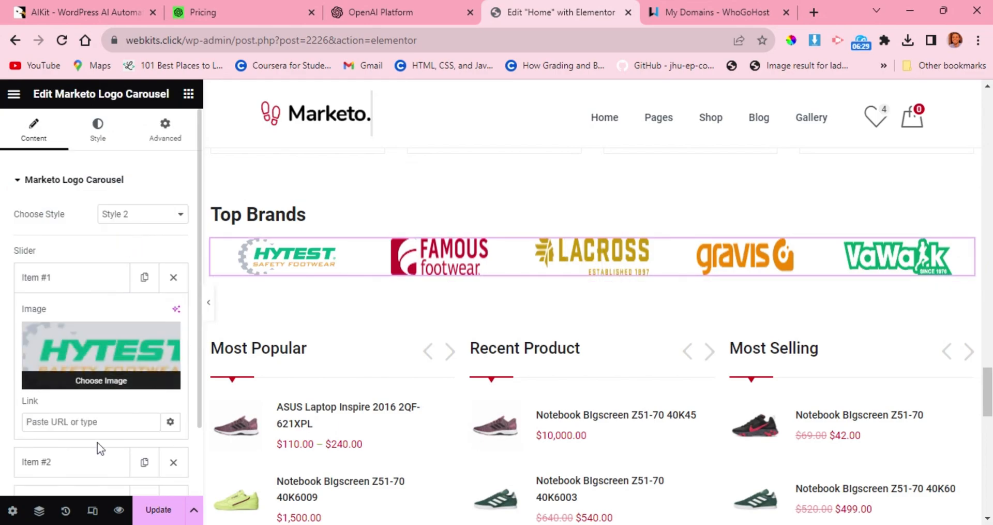
scroll(113, 401, "down", 3)
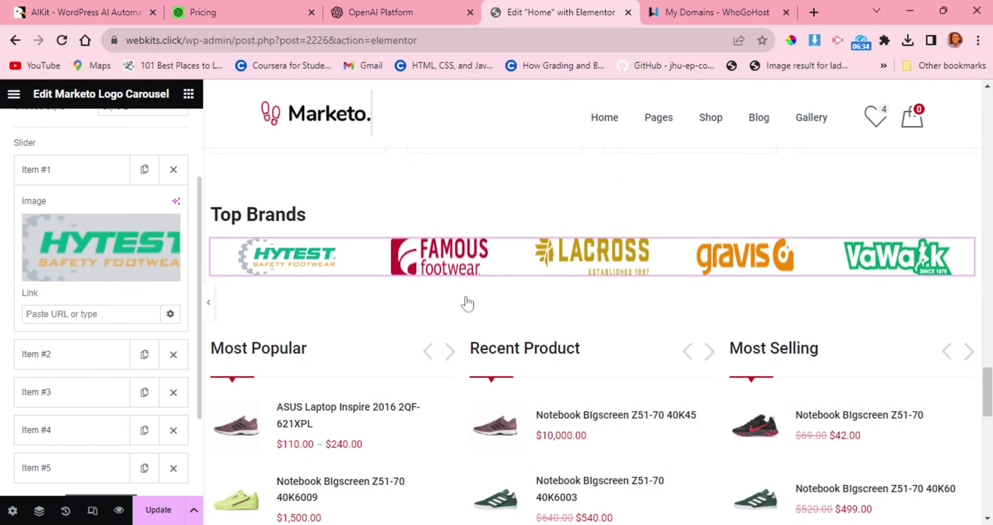
Examine the Most Popular product carousel's settings and the rest of the home page down to the footer.
scroll(469, 304, "down", 3)
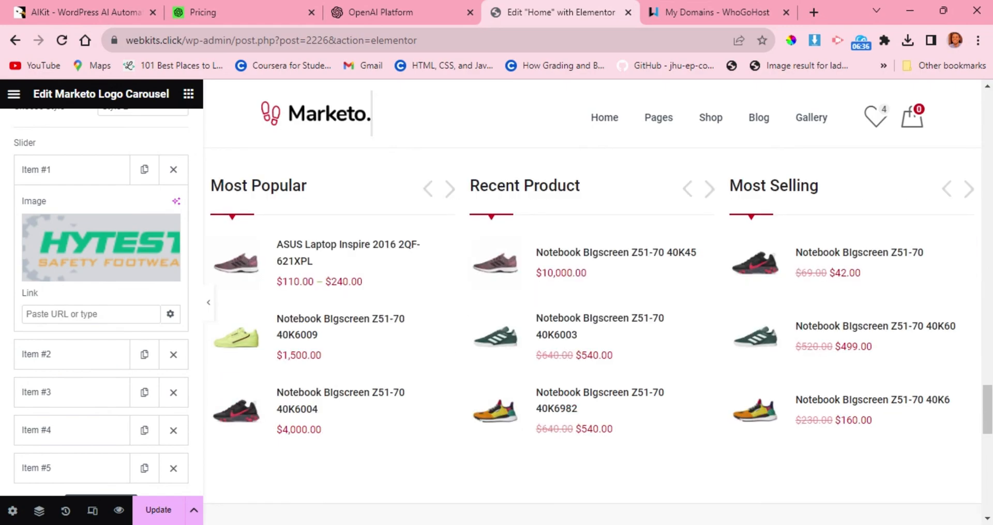
left_click(404, 279)
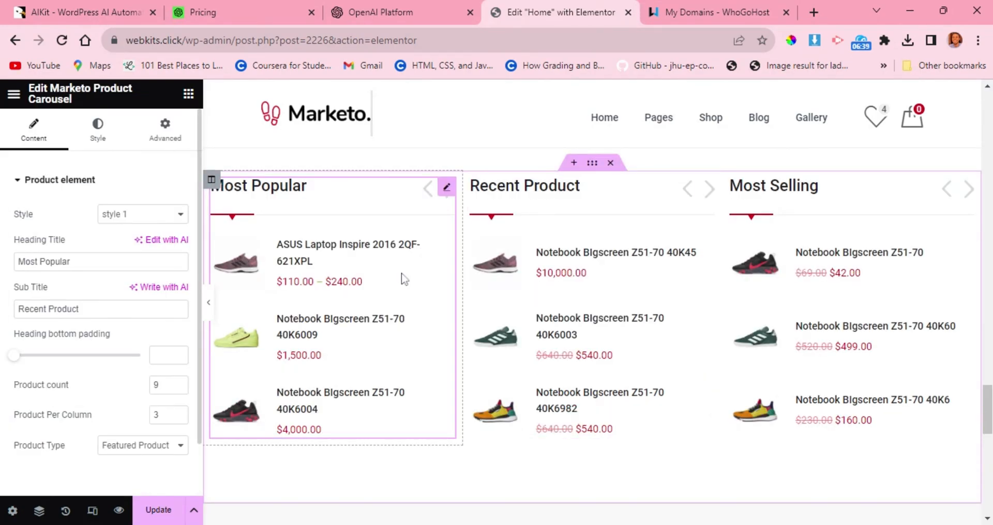
scroll(89, 294, "down", 1)
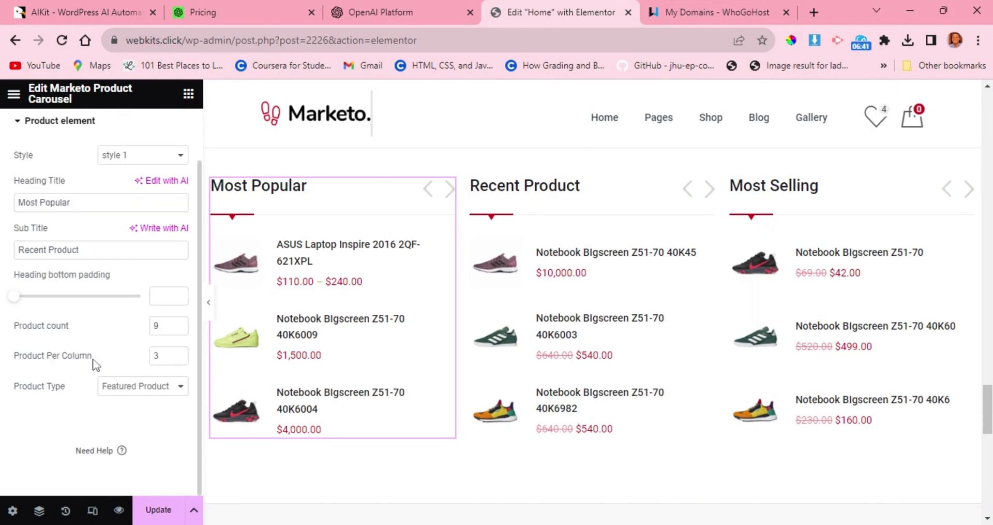
scroll(93, 360, "up", 1)
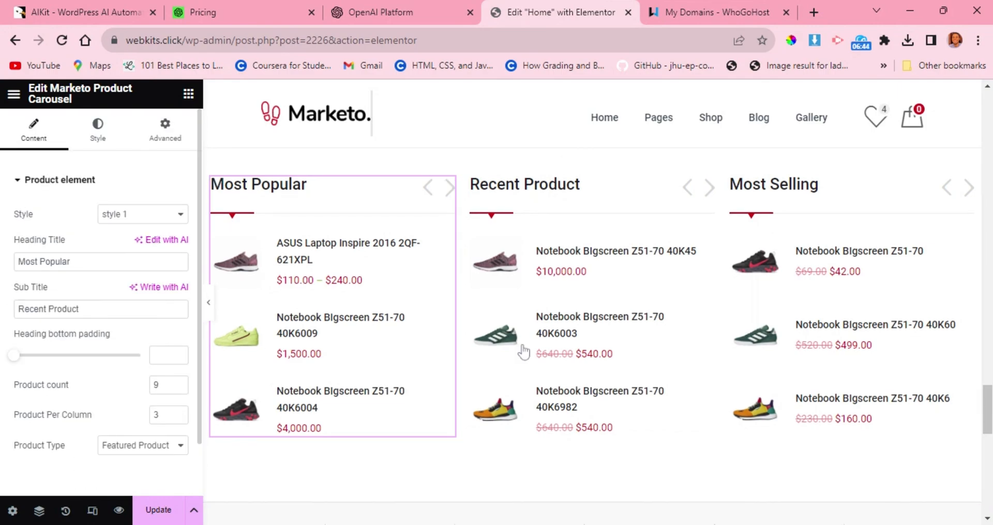
scroll(524, 352, "down", 4)
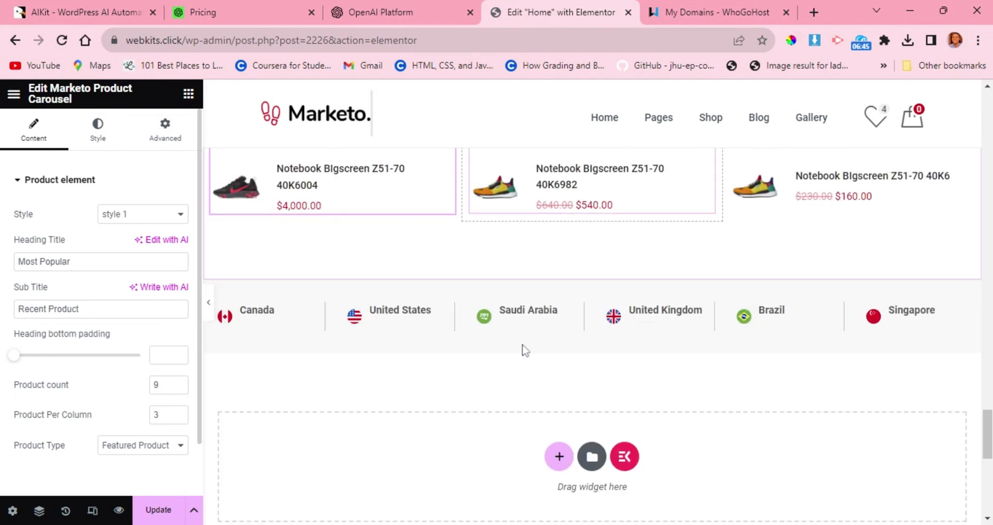
scroll(578, 207, "up", 1)
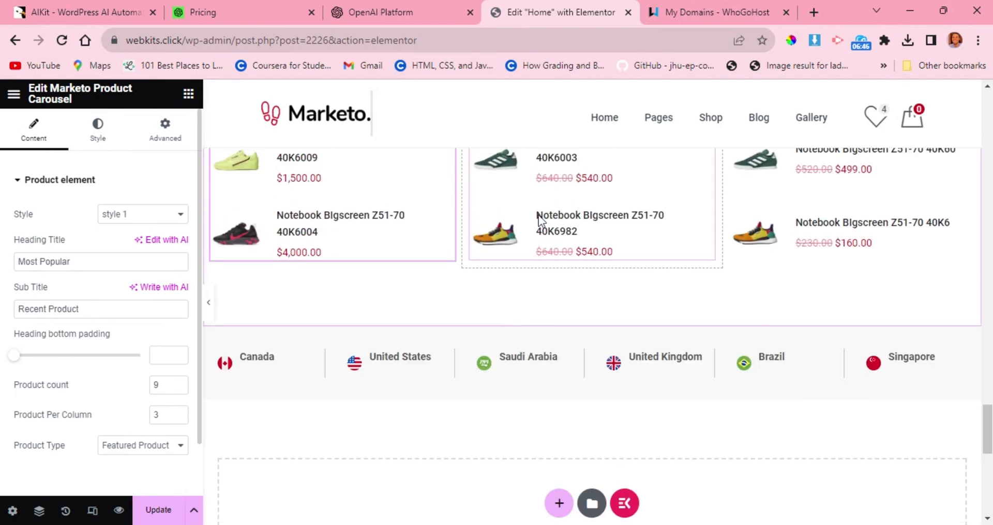
scroll(395, 388, "down", 10)
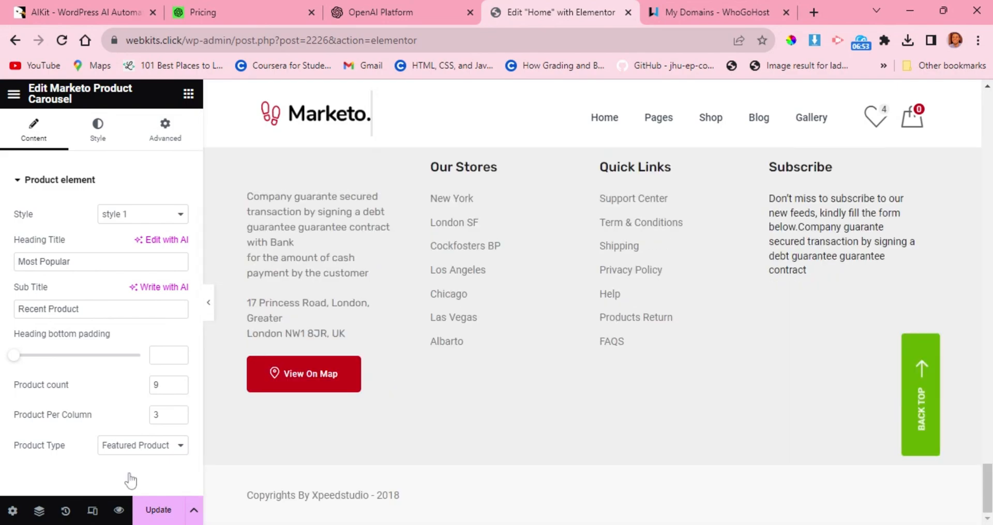
Save the home page and set the editor's exit destination to WP Dashboard.
left_click(158, 510)
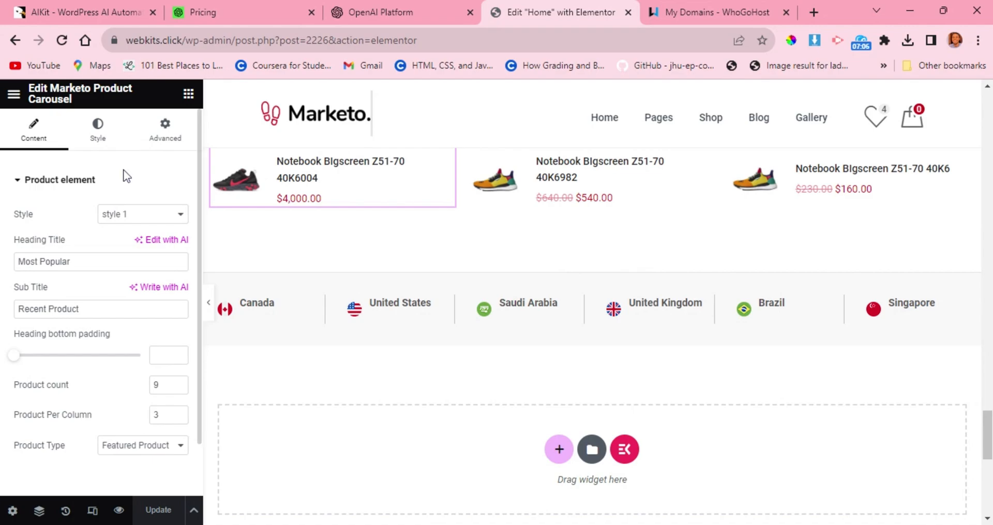
left_click(14, 98)
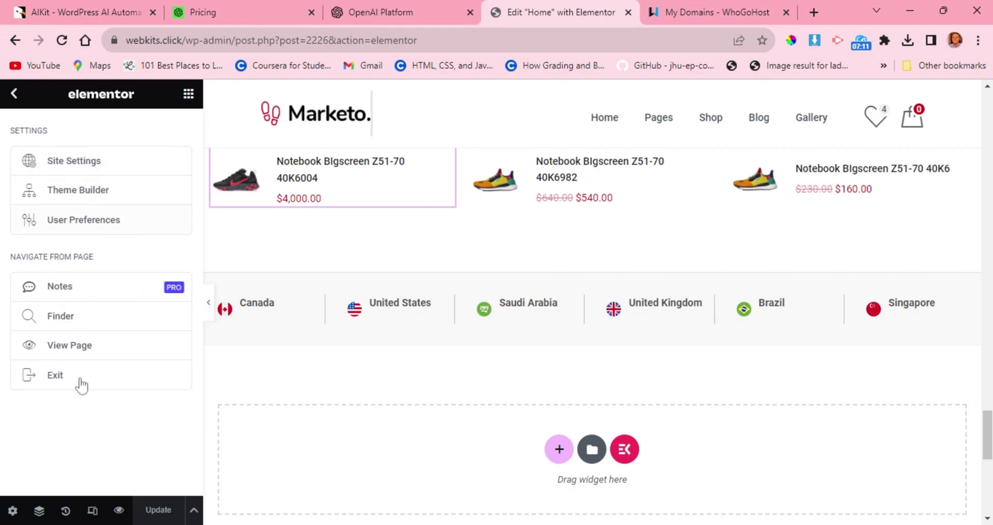
left_click(60, 382)
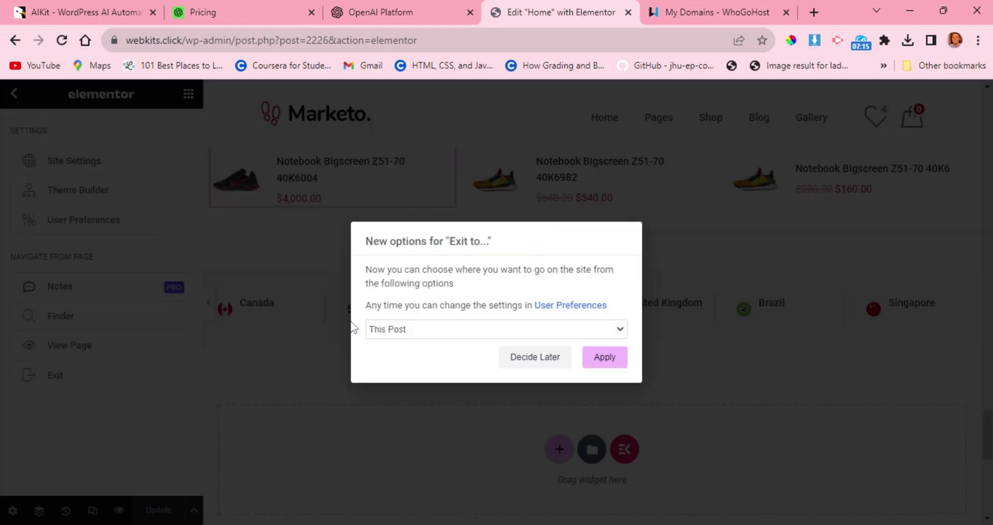
left_click(402, 347)
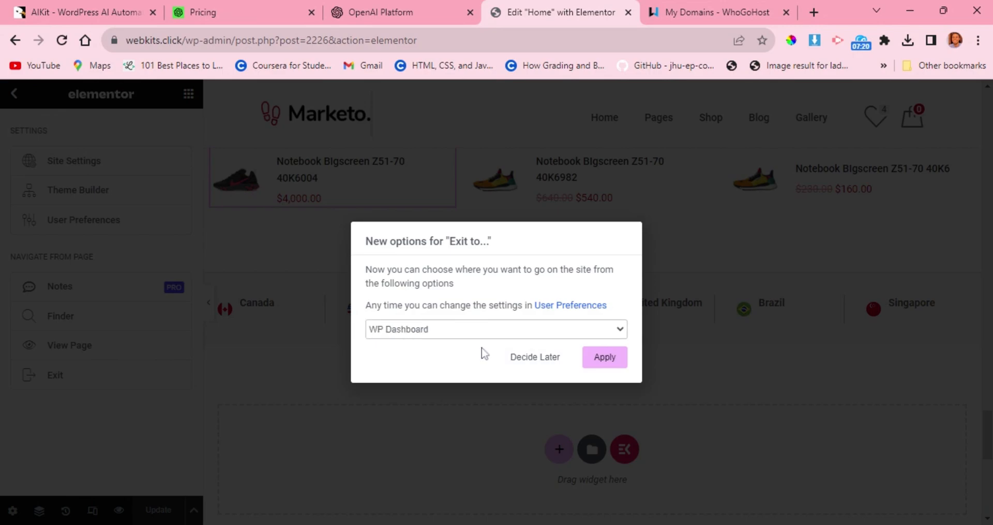
left_click(615, 363)
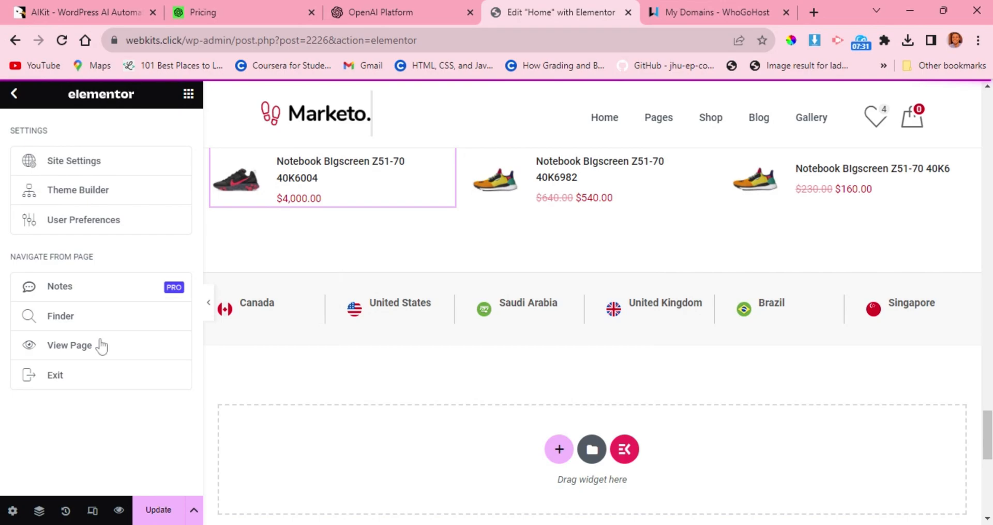
Update the home page again, look over its sections during the save, and exit the editor to the WordPress dashboard.
left_click(153, 514)
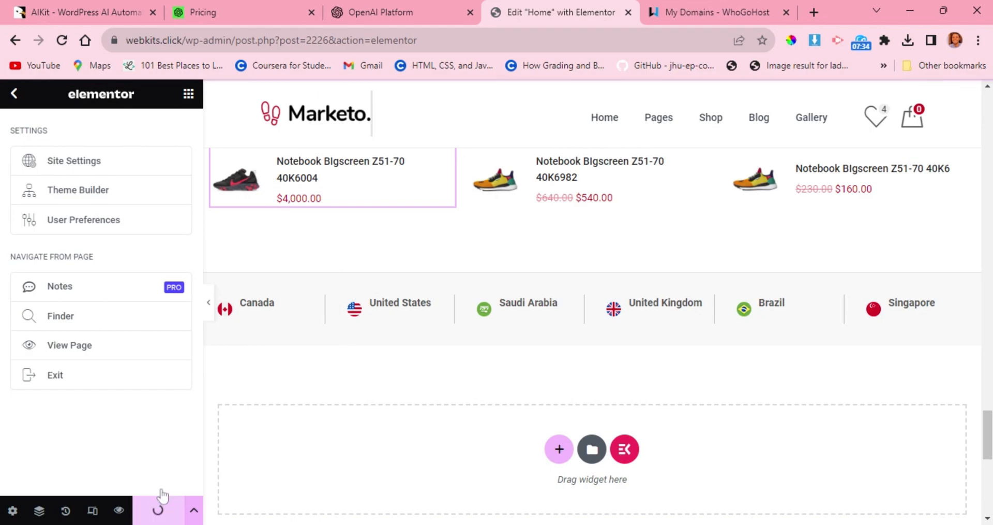
scroll(251, 195, "down", 10)
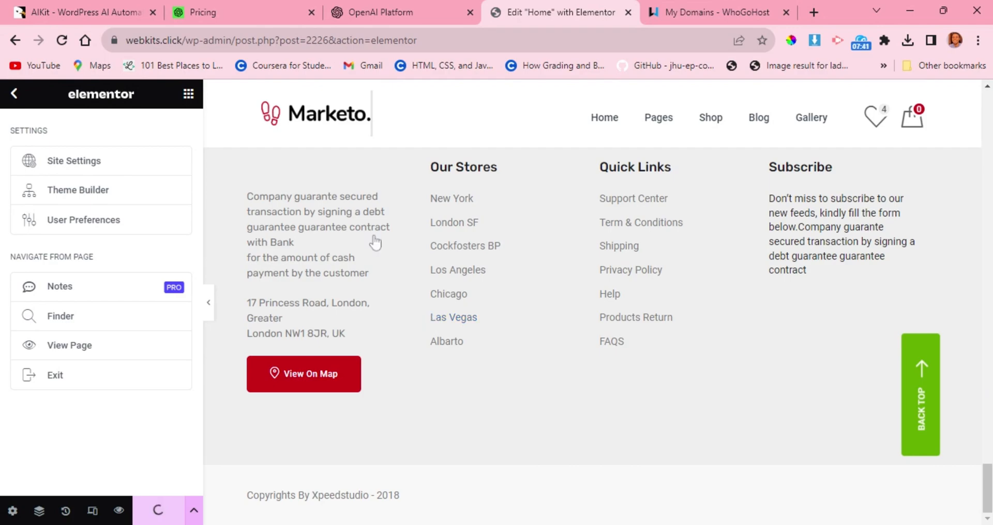
scroll(376, 242, "up", 5)
scroll(365, 233, "up", 10)
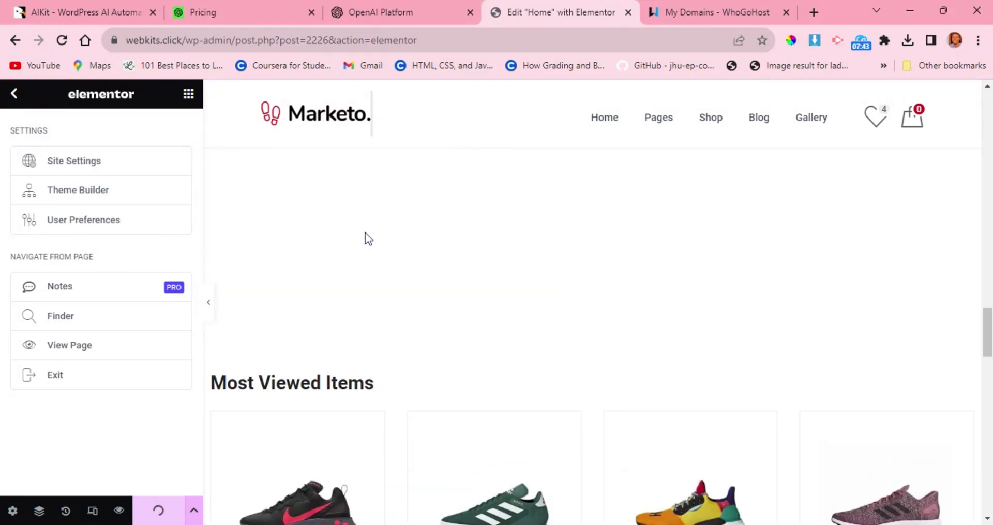
scroll(365, 233, "up", 10)
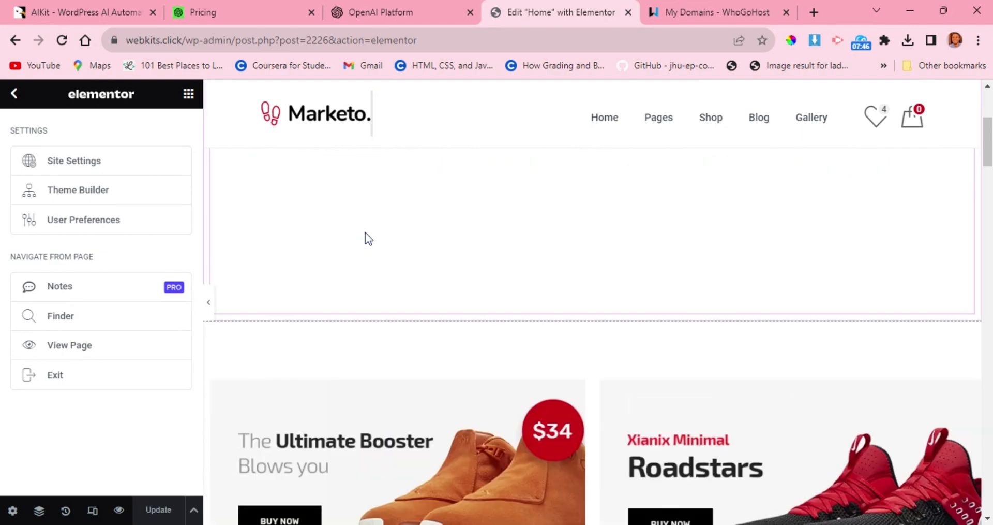
left_click(61, 376)
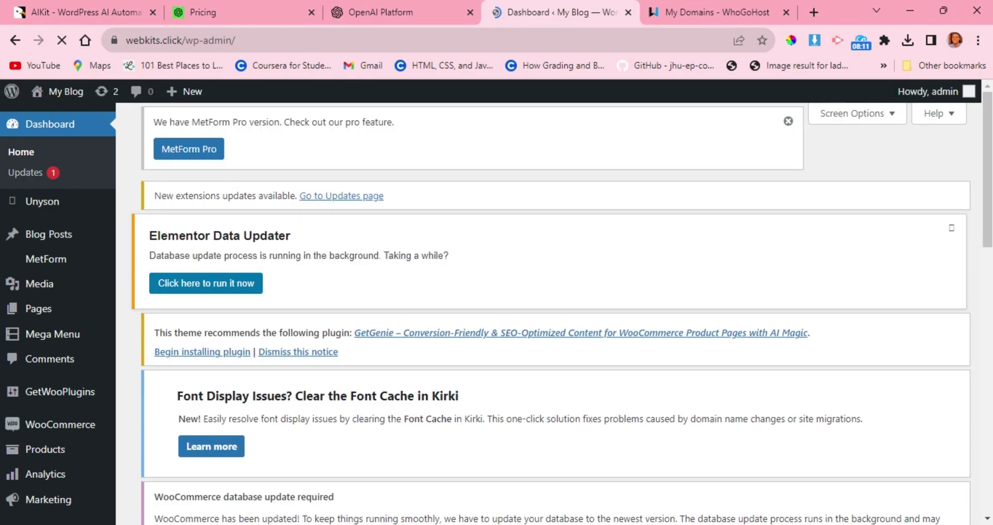
Open the live site from the dashboard and look over its navigation menu and home page slider.
scroll(339, 282, "down", 5)
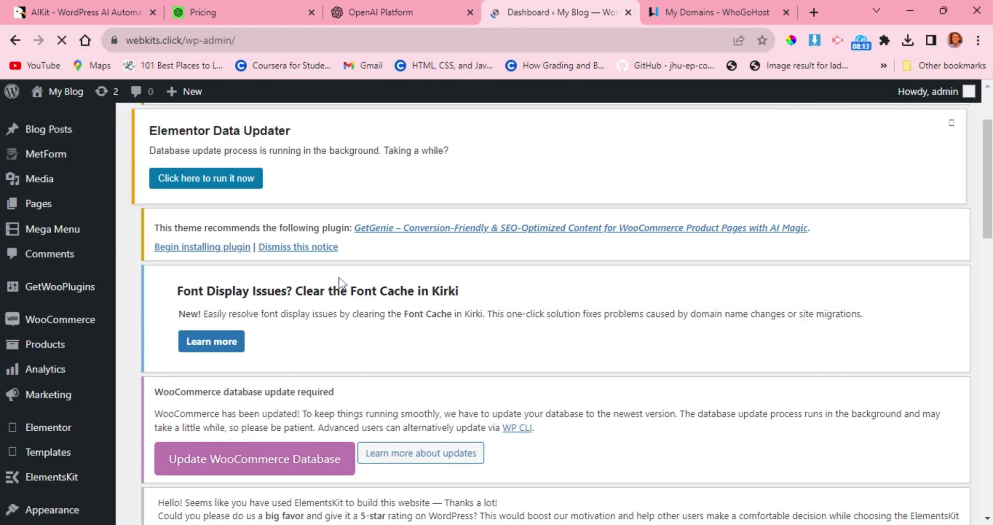
scroll(339, 282, "up", 5)
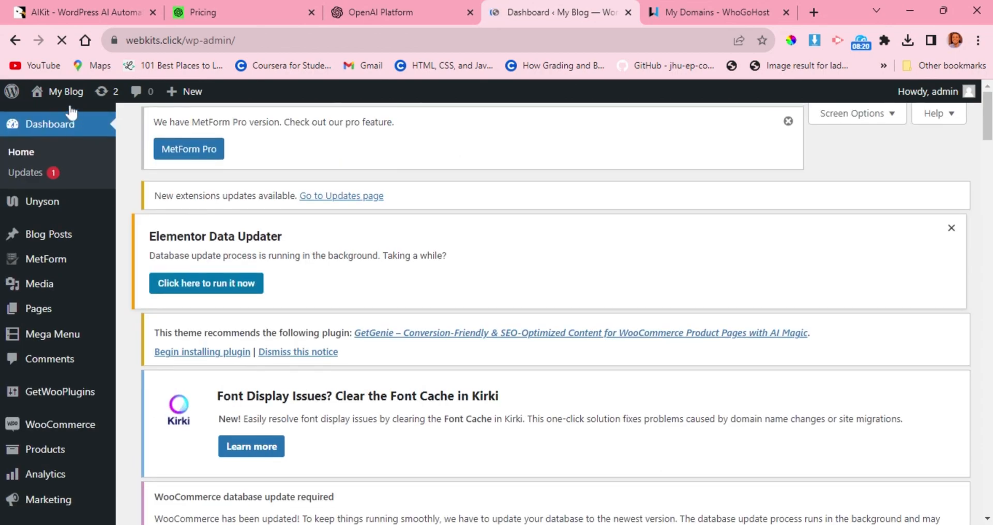
mouse_move(71, 103)
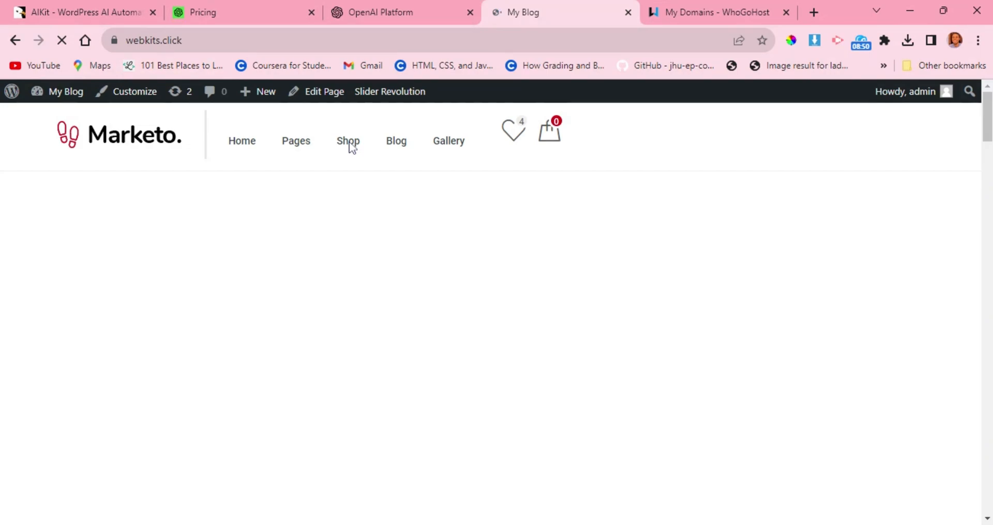
mouse_move(343, 153)
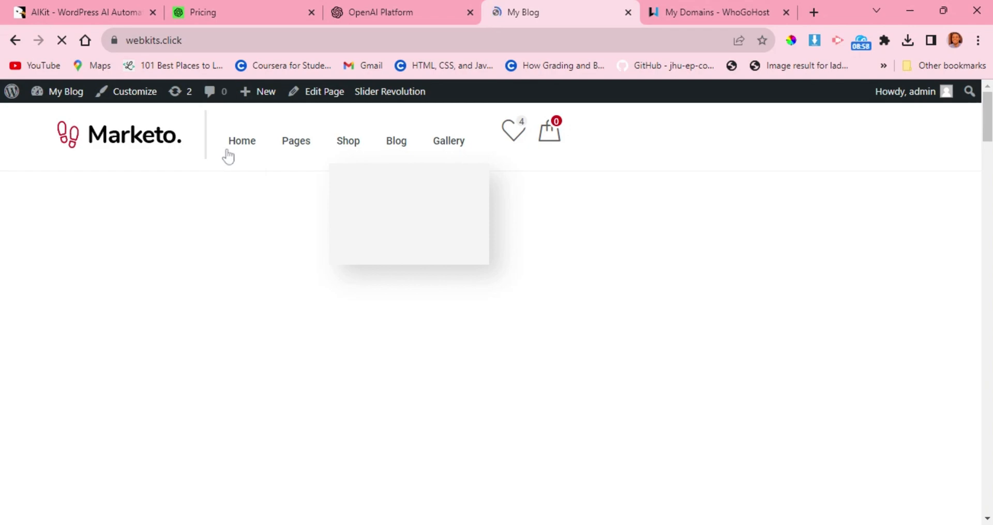
mouse_move(242, 147)
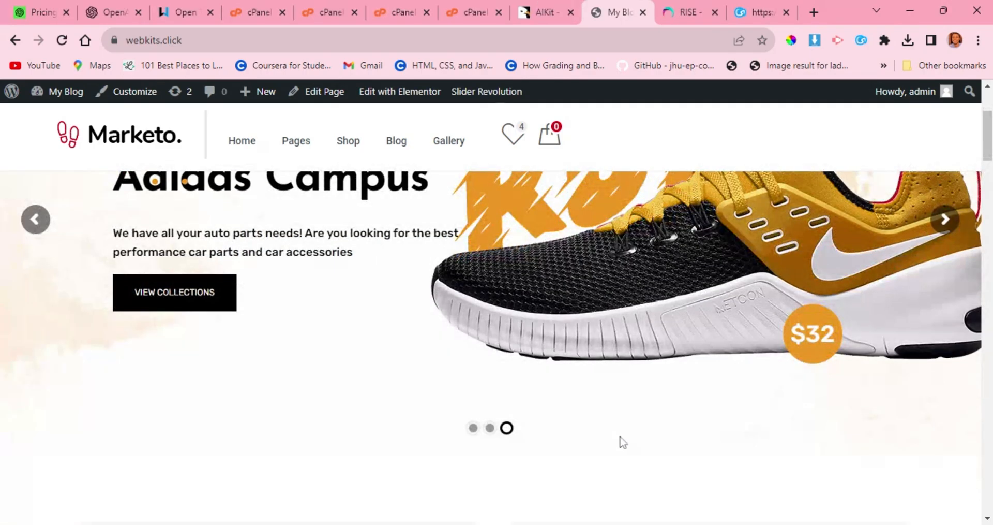
scroll(538, 351, "up", 3)
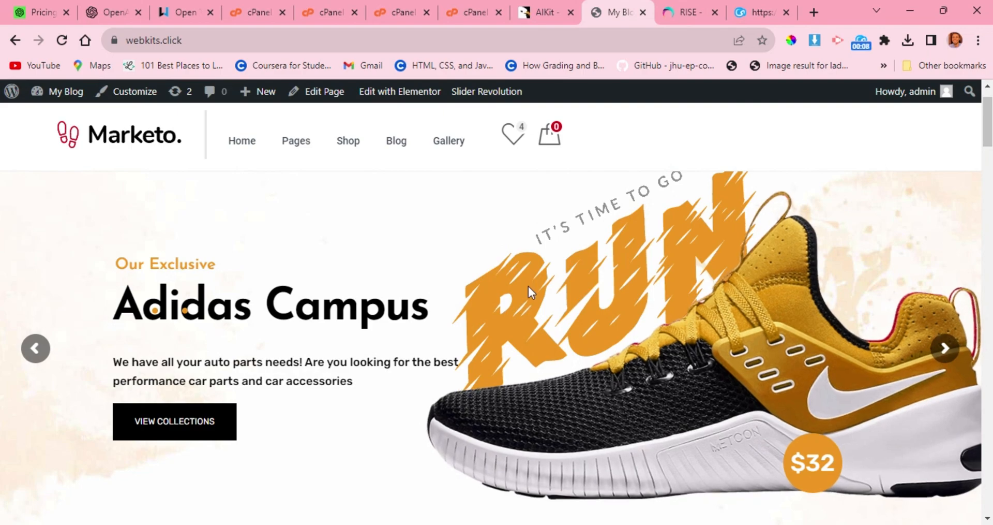
mouse_move(472, 99)
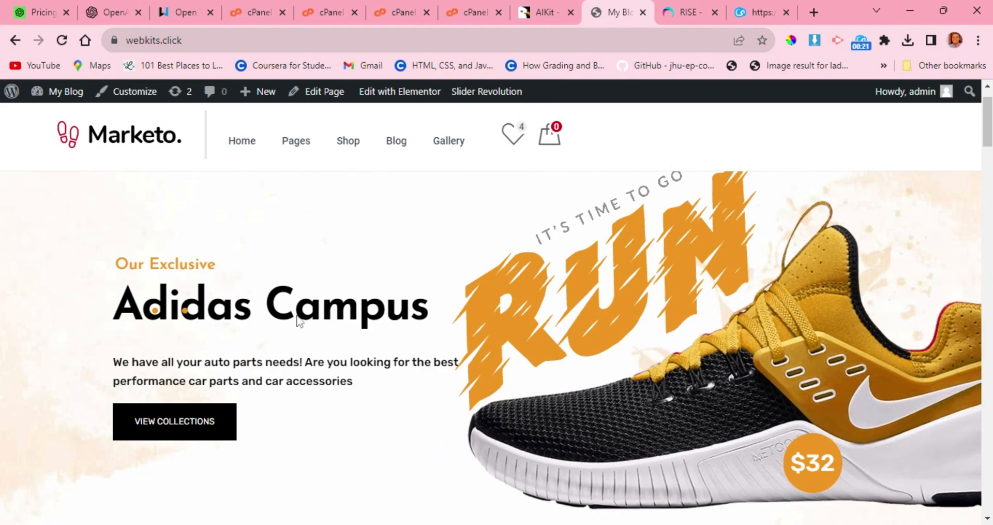
Review the live home page's product lists, Top Brands section, country strip and footer, and open the site in the theme Customizer.
scroll(297, 319, "down", 15)
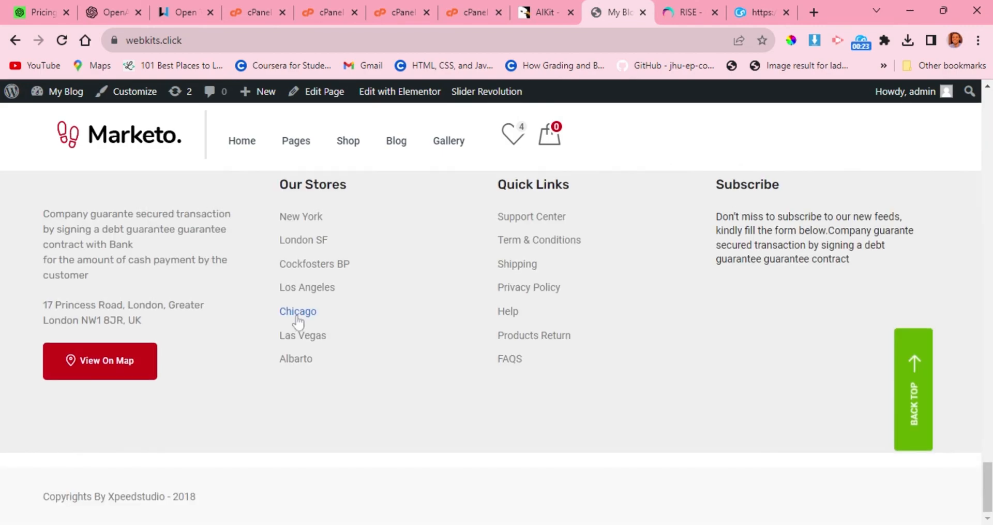
scroll(297, 320, "up", 5)
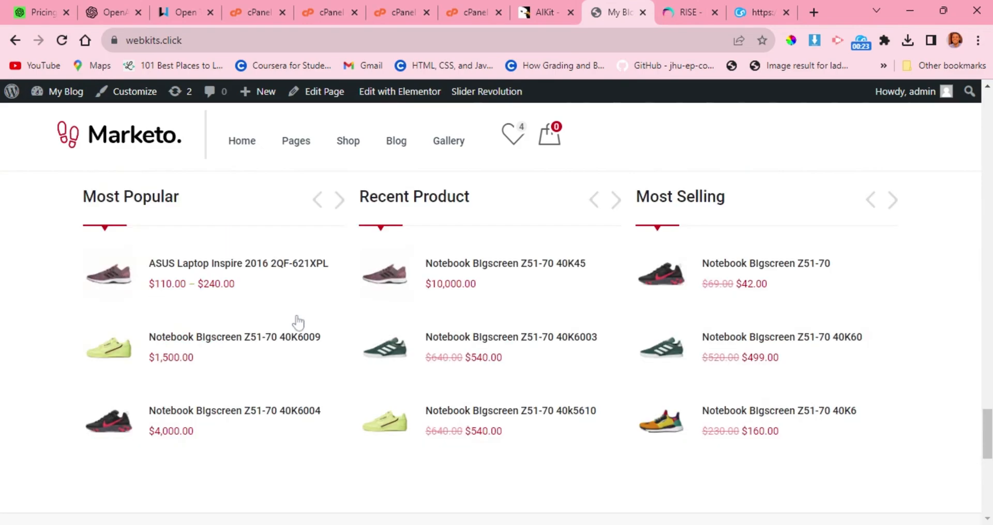
scroll(298, 322, "up", 3)
mouse_move(394, 96)
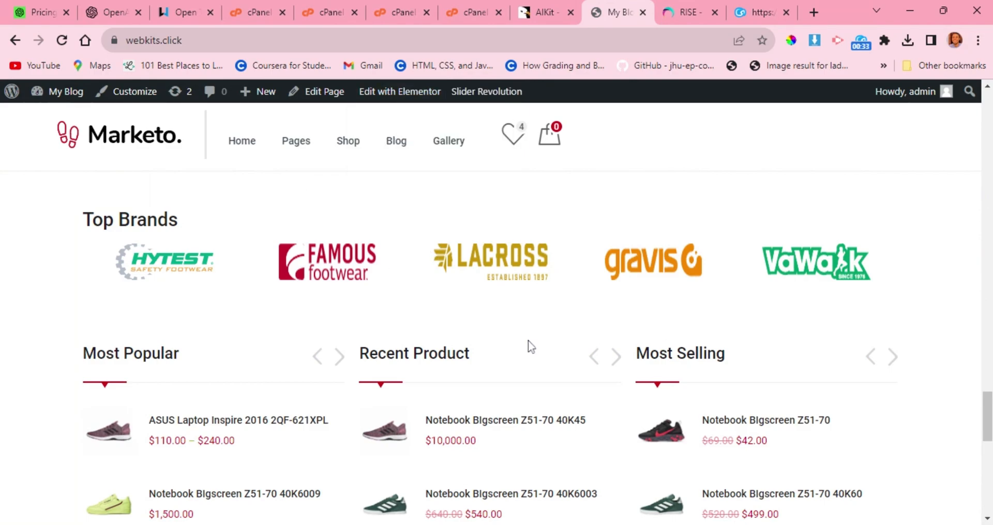
scroll(478, 342, "down", 7)
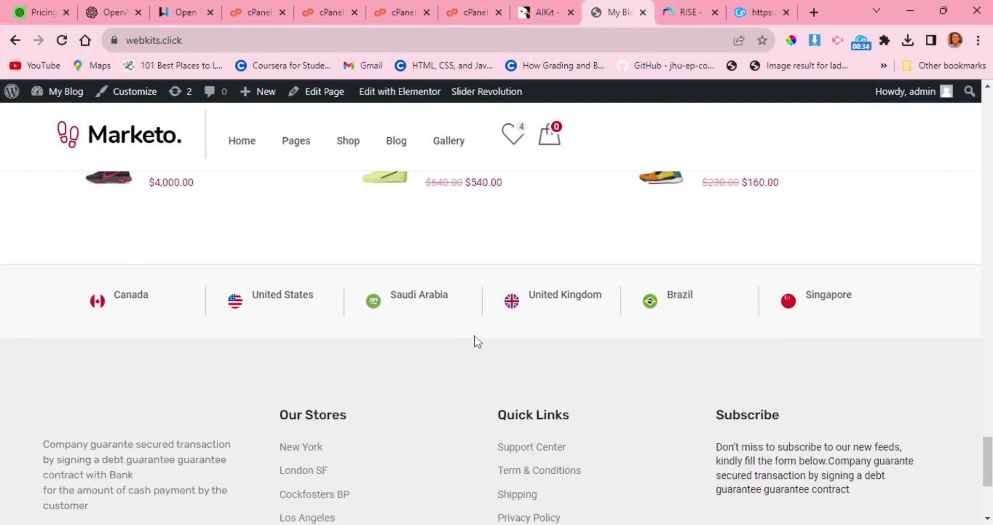
scroll(473, 342, "up", 5)
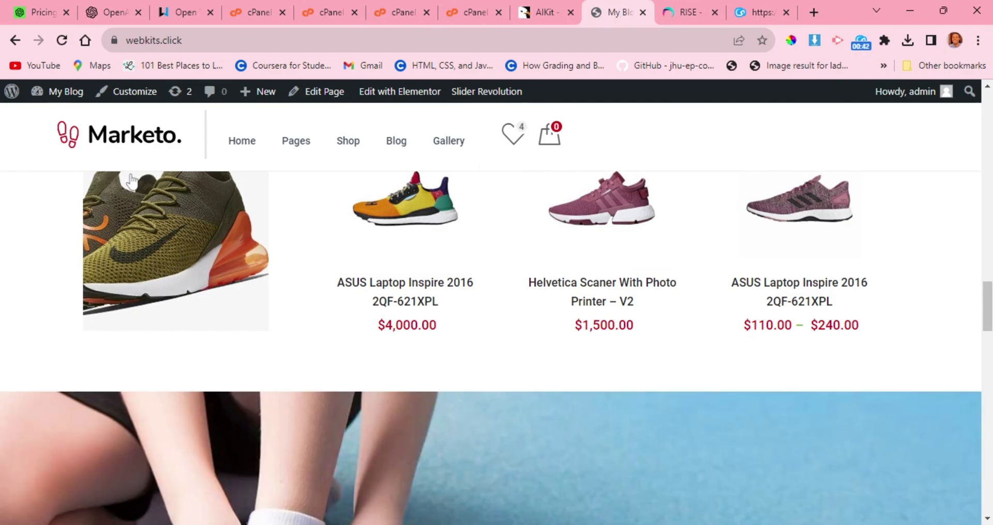
left_click(133, 94)
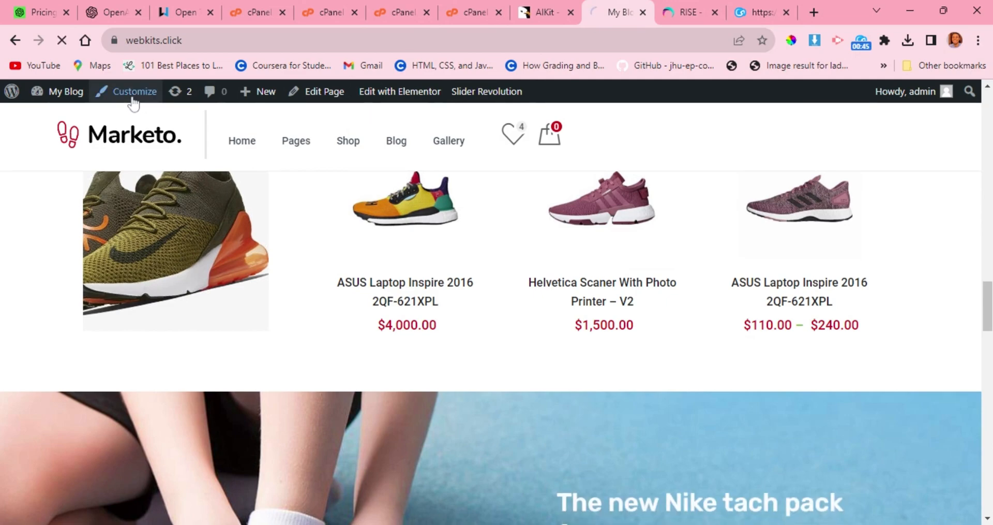